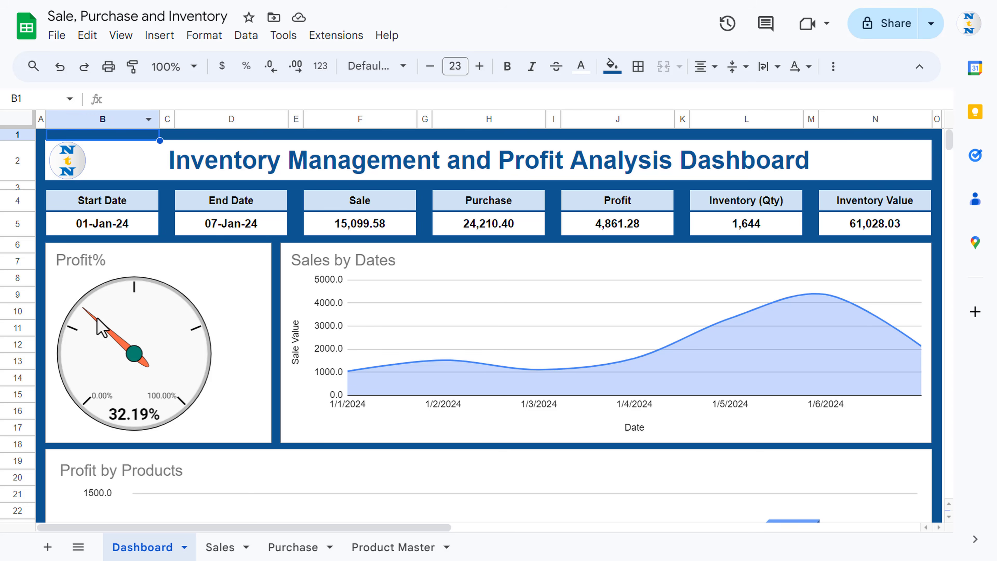
- Set the dashboard's End Date to 05-Jan-24 and switch it back to 07-Jan-24
left_click(147, 187)
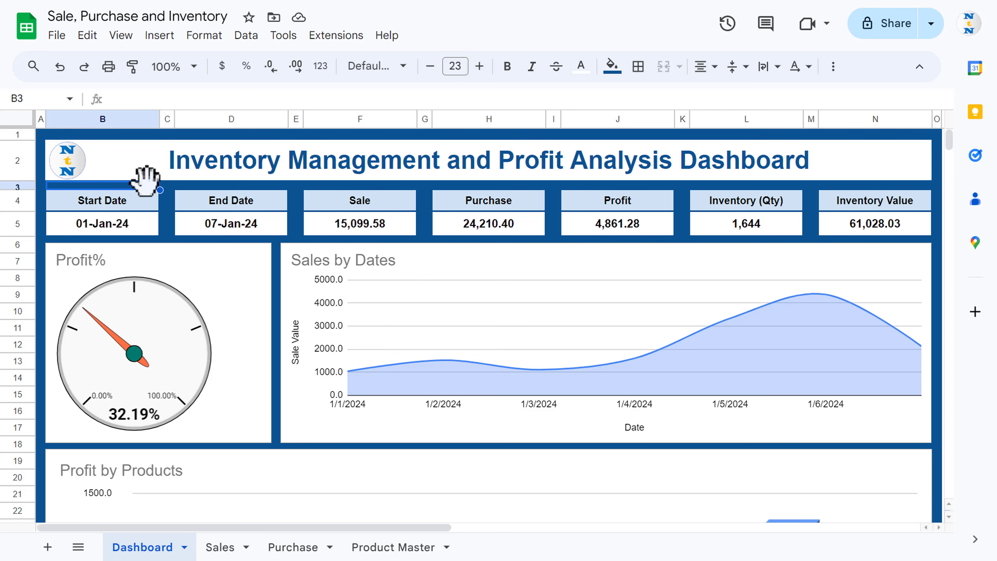
left_click(109, 209)
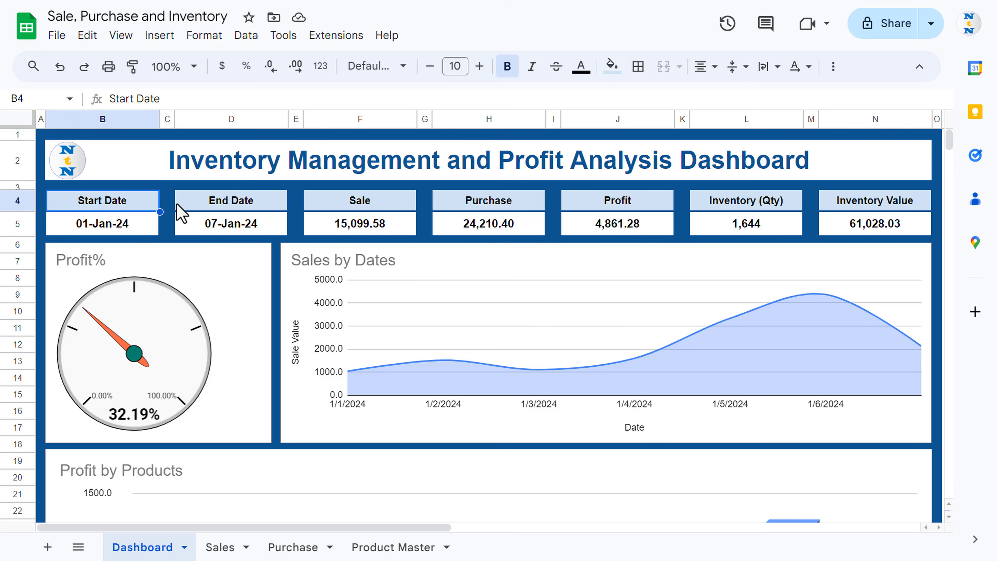
left_click(241, 210)
double_click(216, 231)
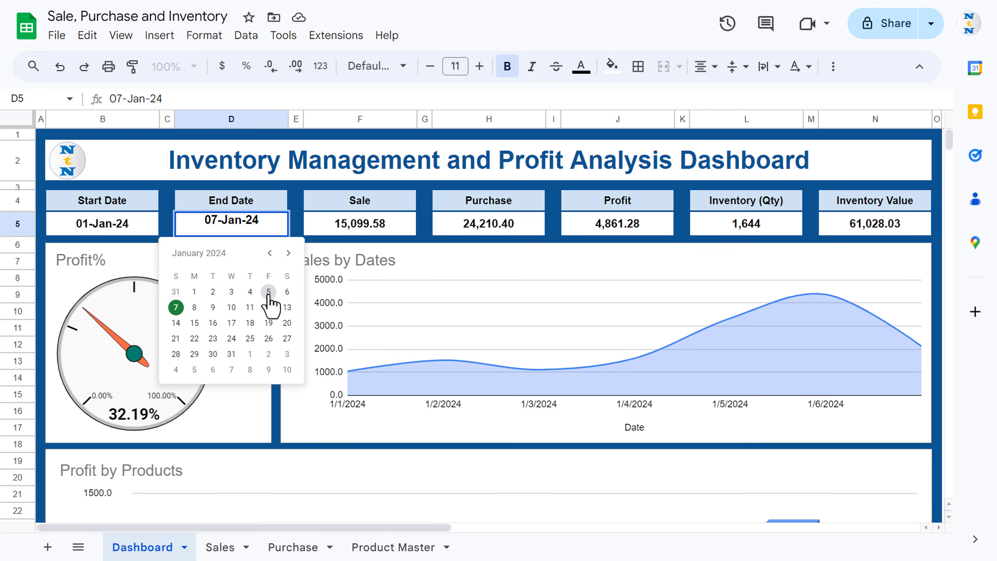
left_click(268, 291)
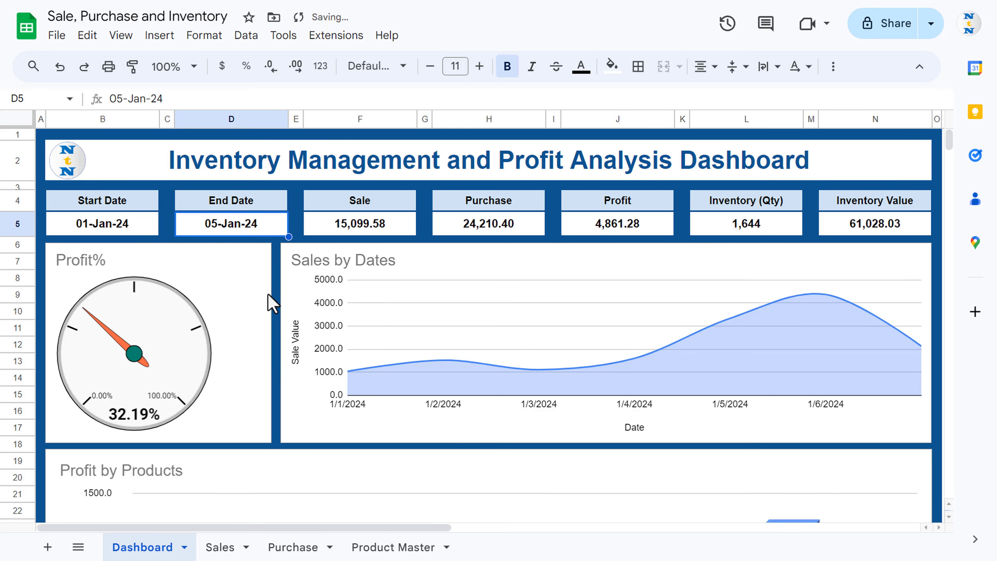
double_click(251, 228)
left_click(175, 308)
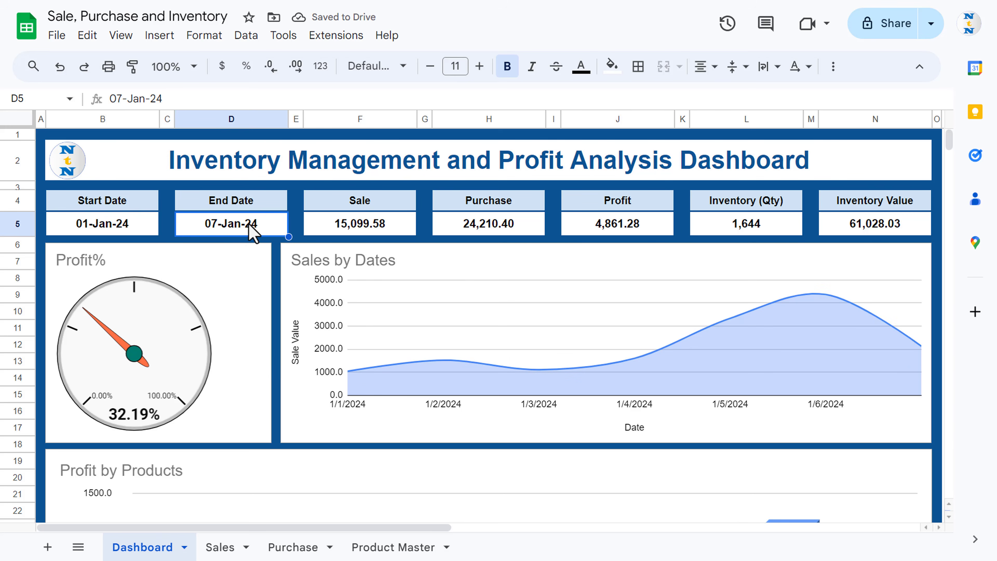
- Review the dashboard's Sale, Purchase, Profit, Inventory (Qty) and Inventory Value cards and the Profit by Products chart
left_click(376, 204)
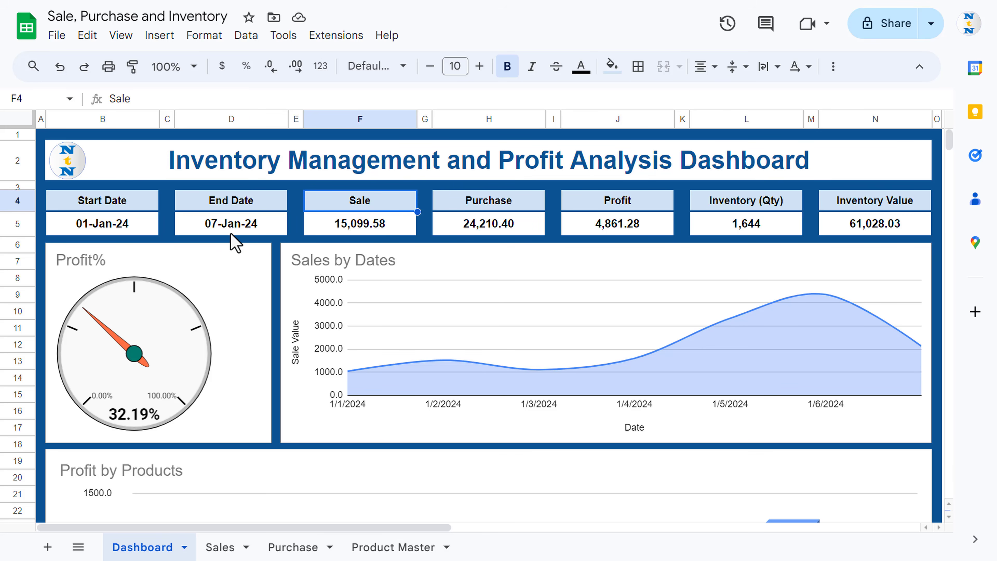
left_click(498, 202)
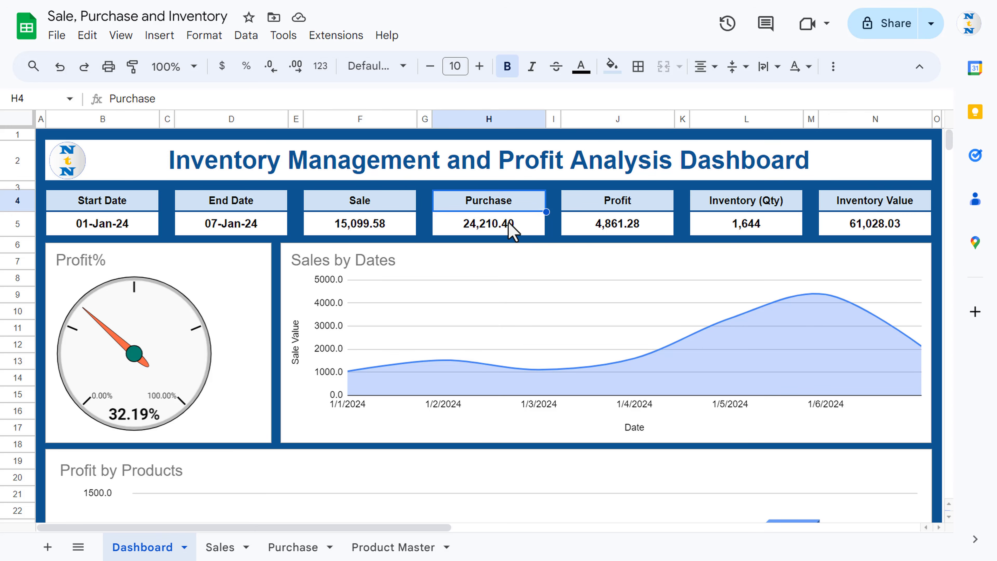
left_click(615, 207)
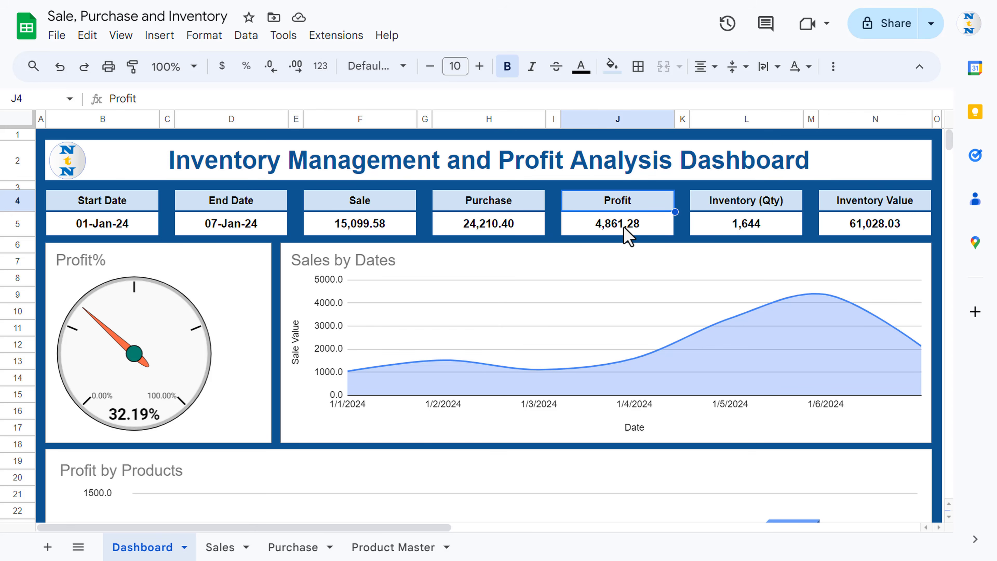
left_click(758, 207)
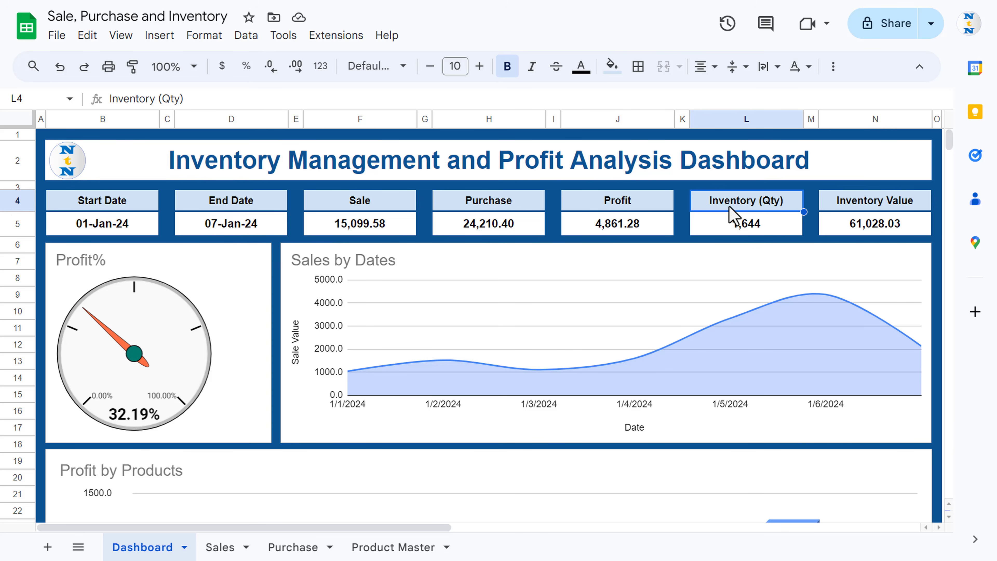
left_click(885, 202)
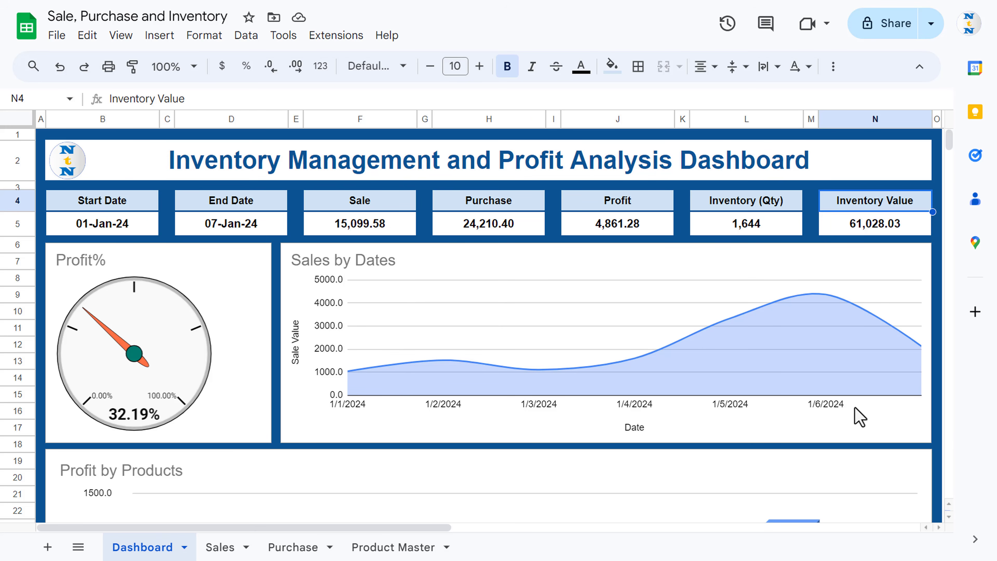
scroll(676, 417, "down", 4)
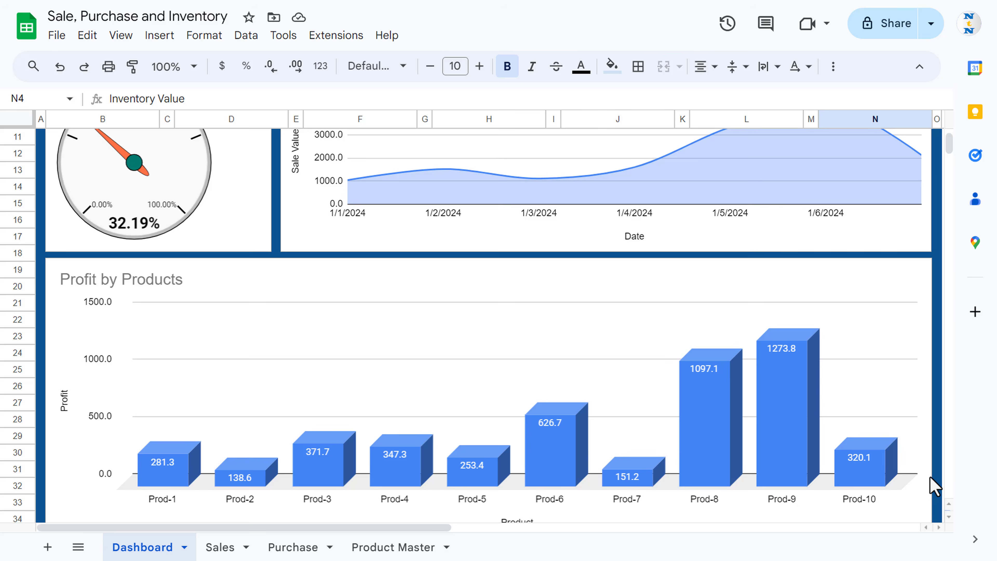
scroll(741, 378, "up", 5)
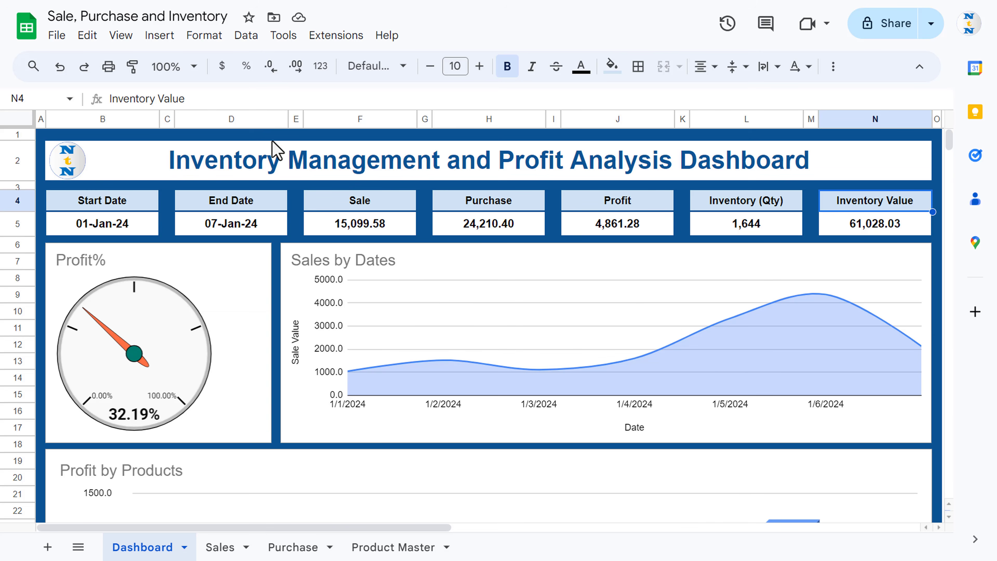
left_click(273, 137)
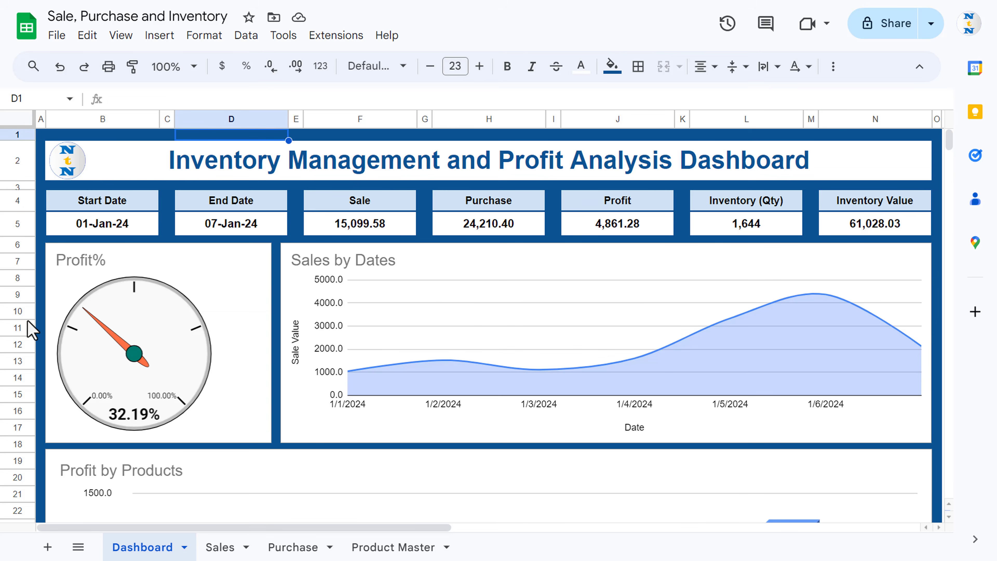
- Examine the Product Master sheet's columns and the Profit Per Unit formula in E2, leaving the formula unedited
left_click(396, 548)
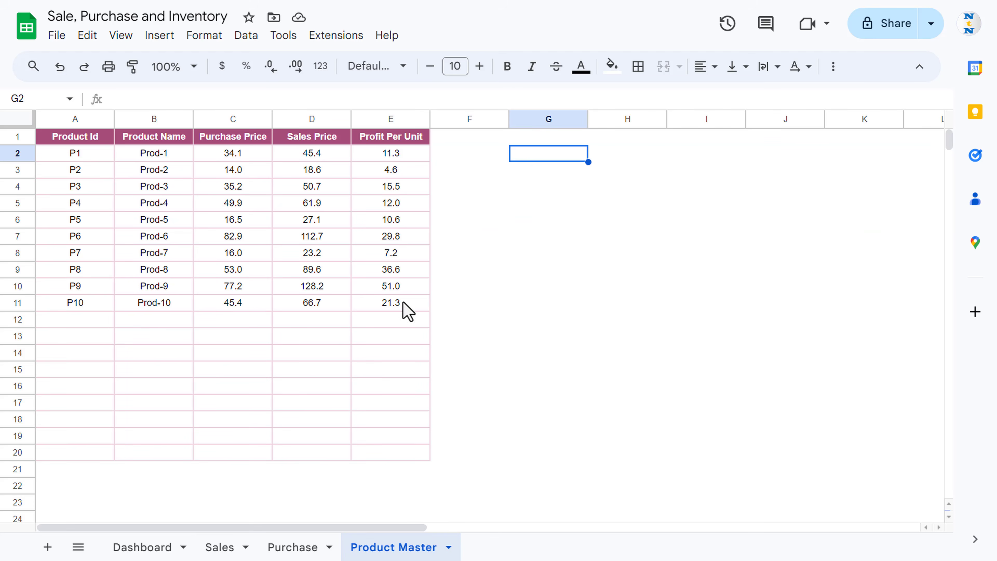
left_click(85, 138)
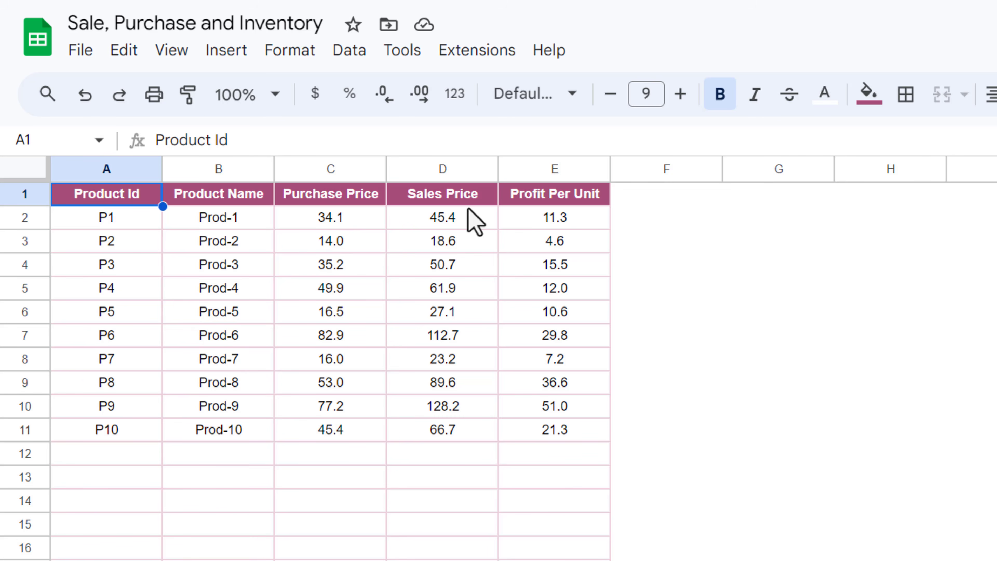
left_click(579, 220)
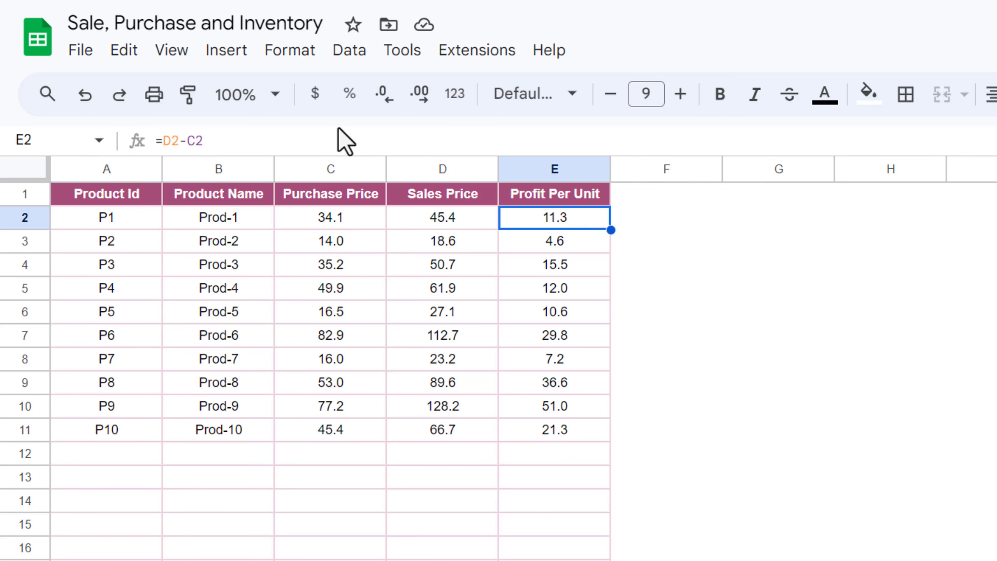
left_click(297, 140)
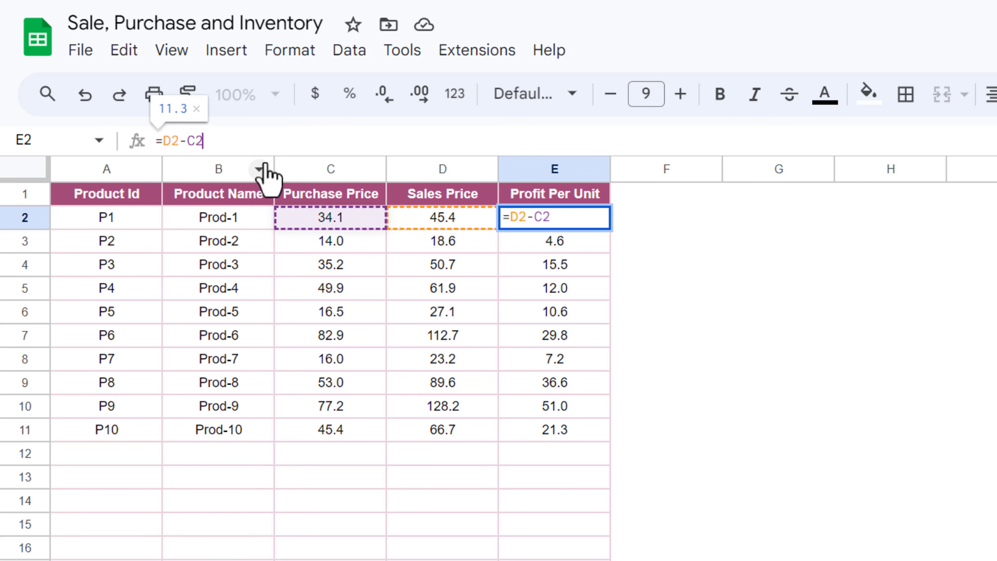
key("Escape")
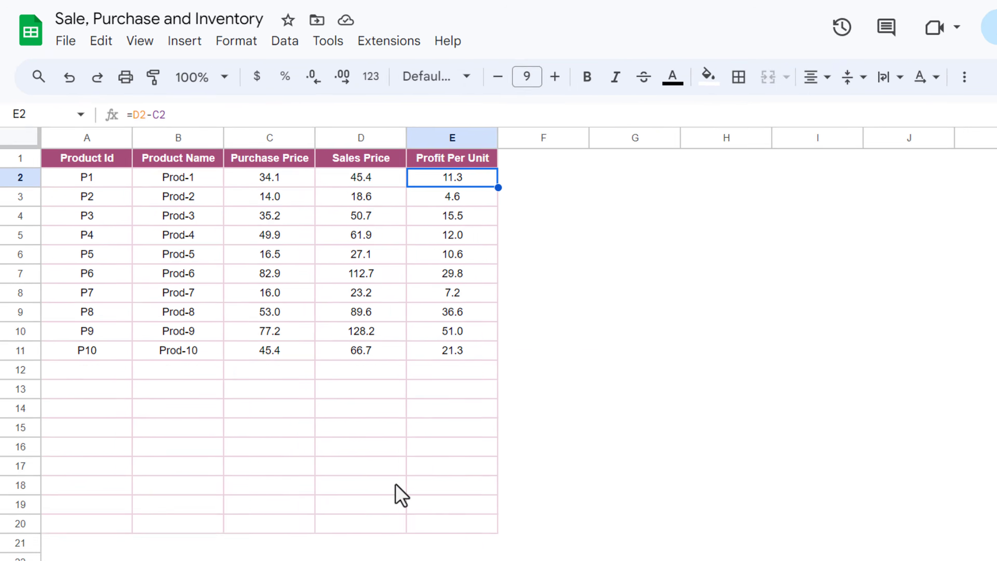
- Examine the Purchase sheet's columns: Date, Product ID, Product Name, Purchase Price, Qty and Purchase Value
left_click(292, 547)
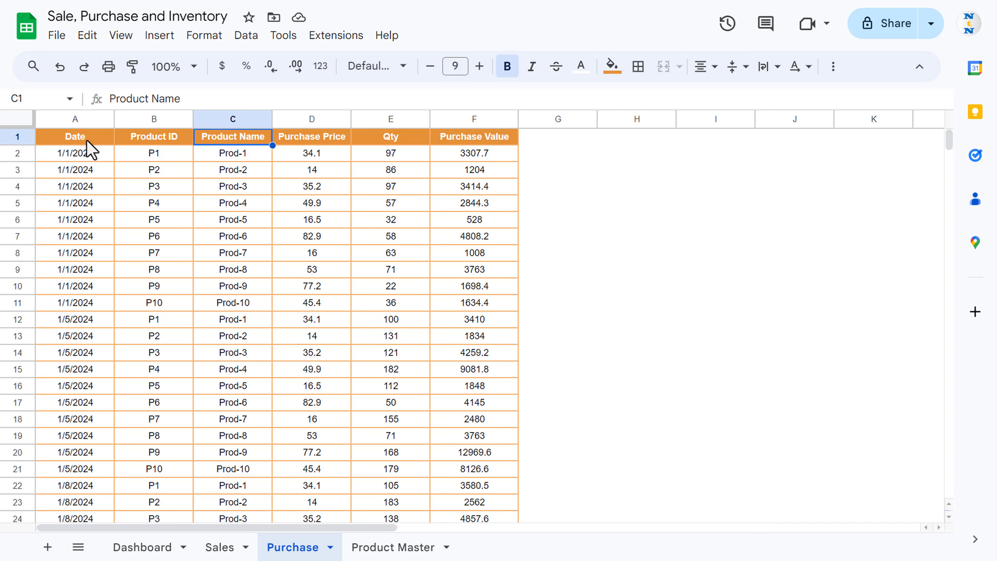
left_click(88, 141)
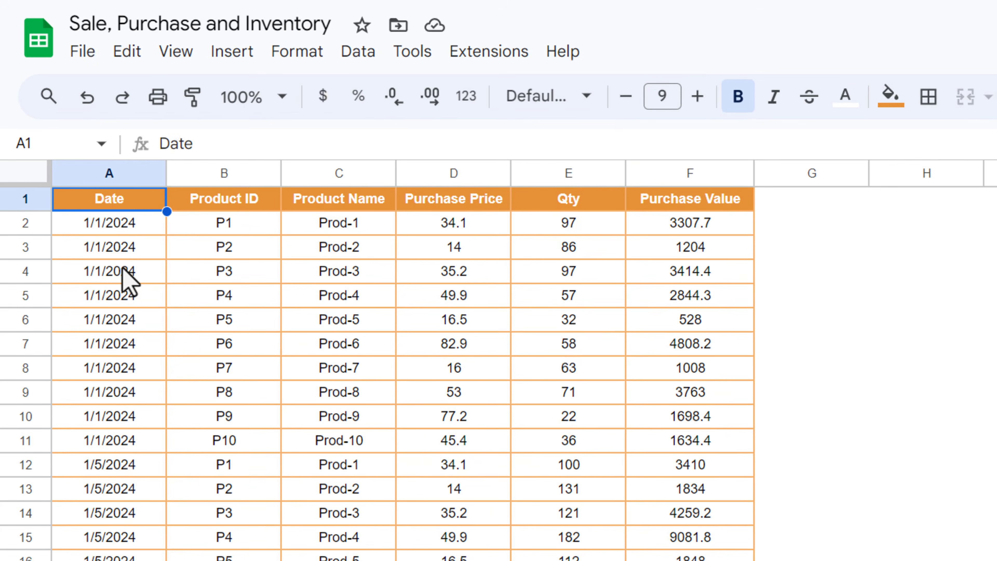
left_click(241, 203)
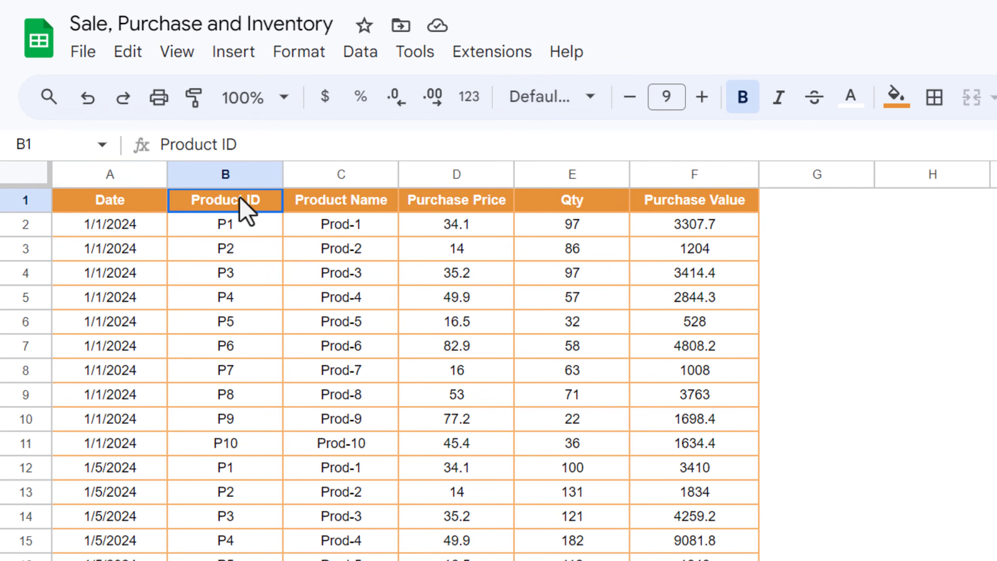
left_click(238, 227)
left_click(234, 299)
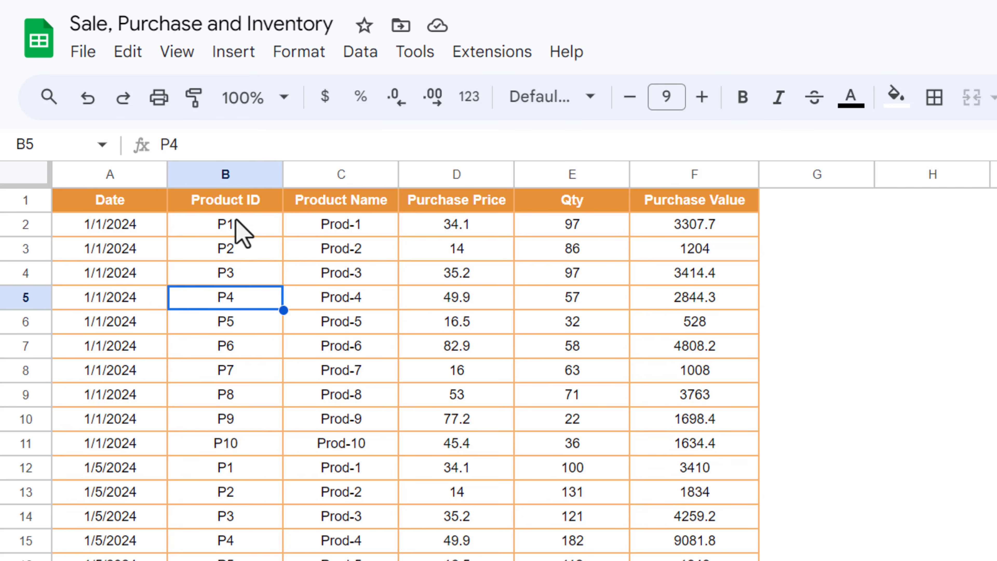
left_click(240, 203)
left_click(343, 205)
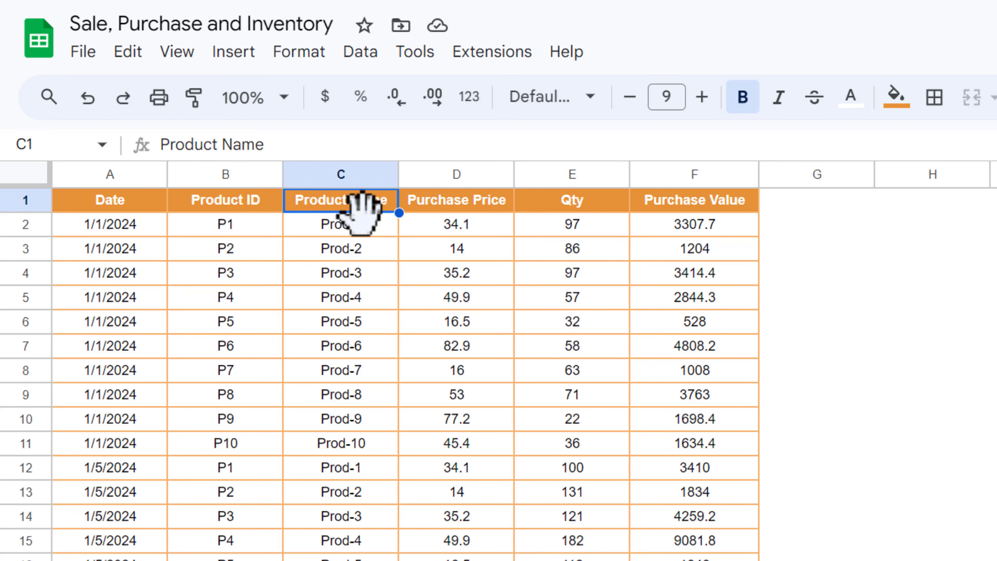
left_click(466, 201)
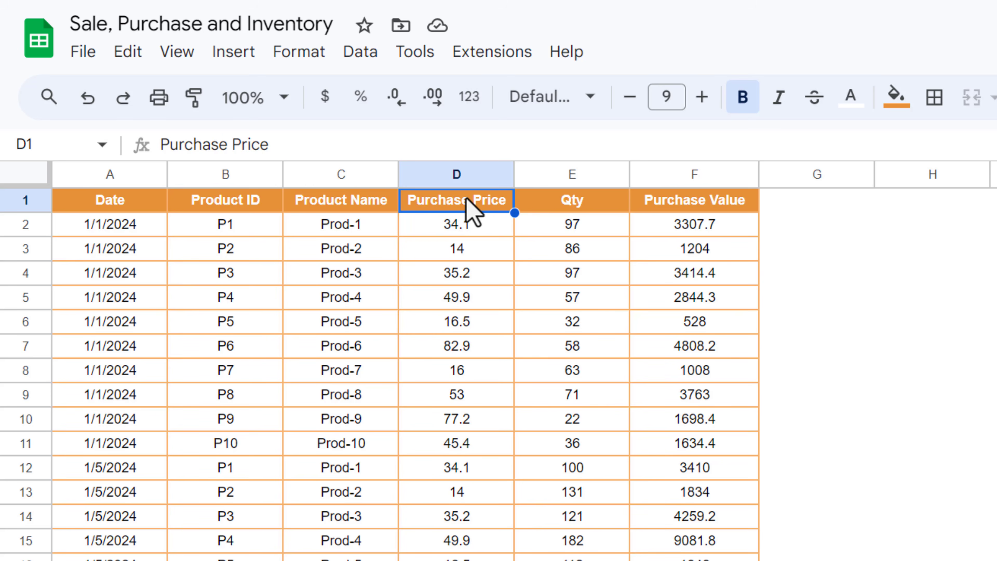
left_click(605, 204)
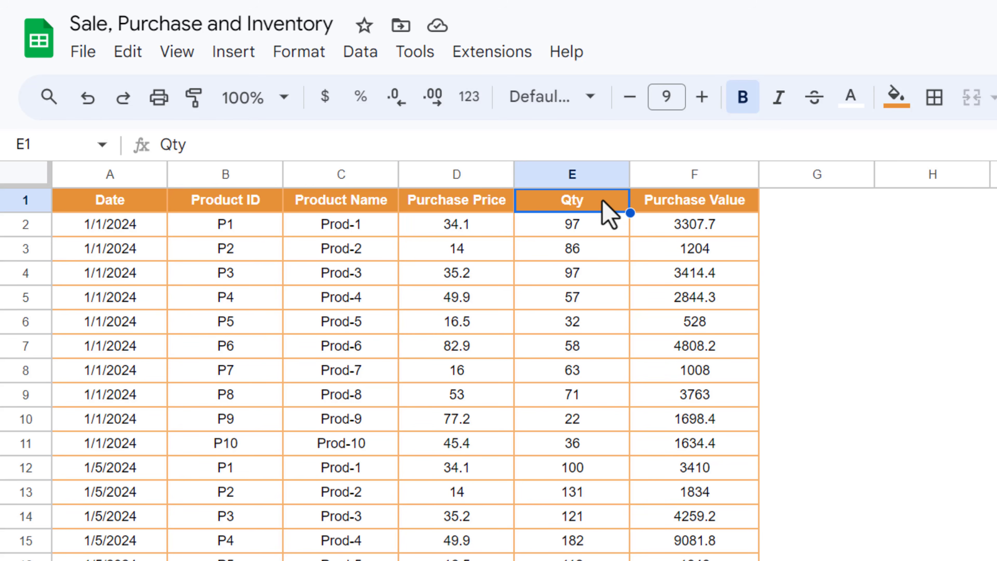
left_click(705, 201)
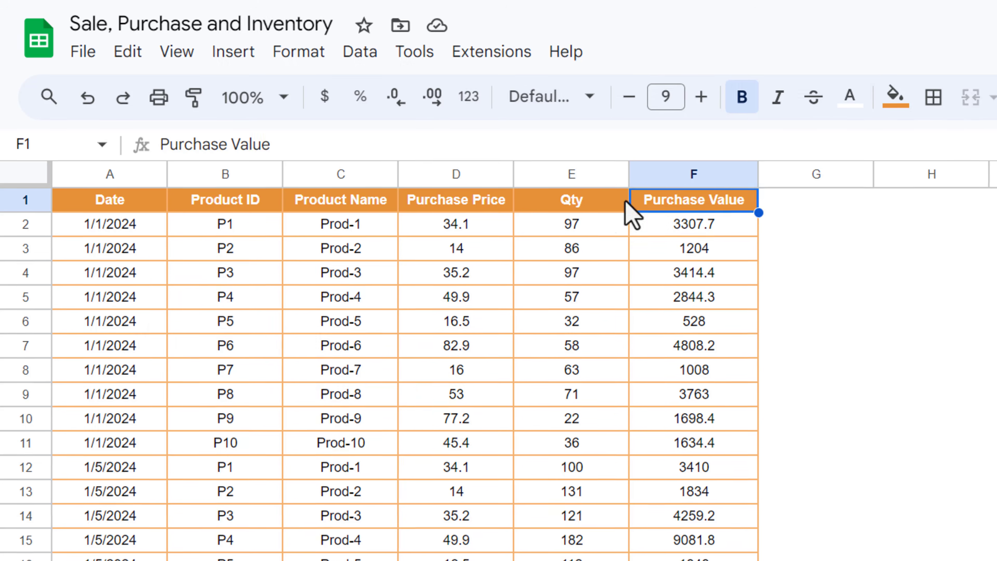
left_click(616, 203)
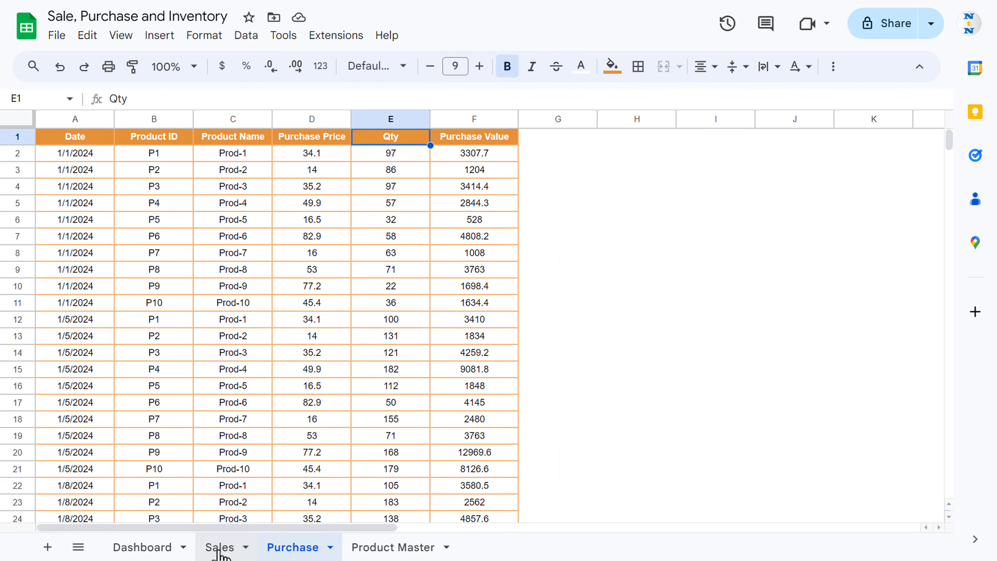
- Examine the Sales sheet's columns from Date through Sale Price, Qty, Sale Value and Profit, and return to the Dashboard sheet
left_click(218, 548)
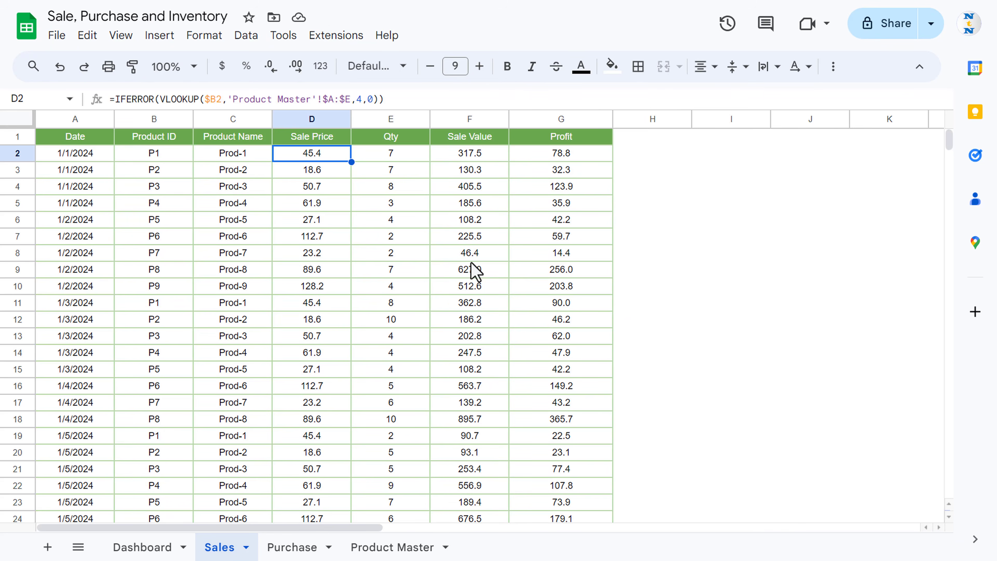
left_click(98, 140)
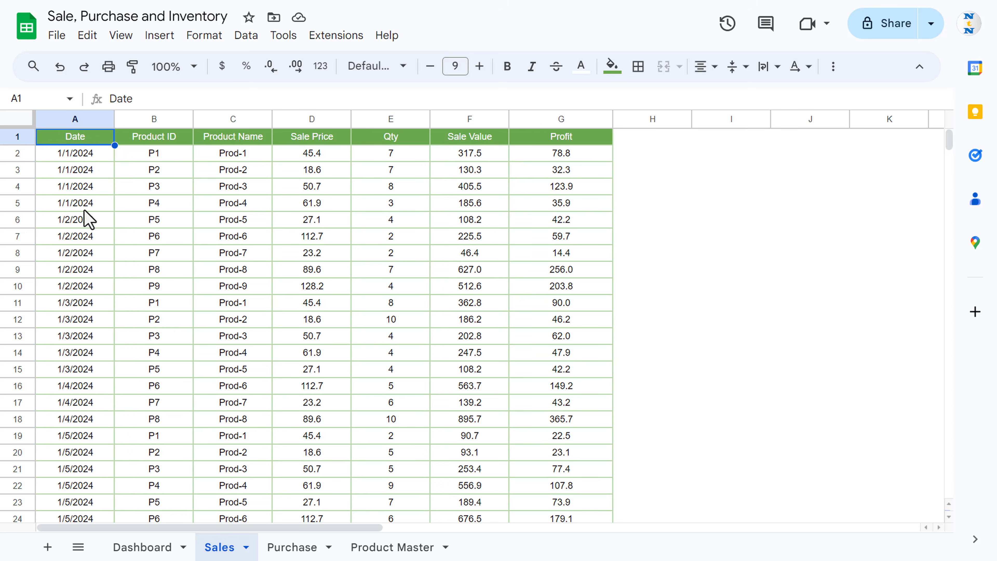
left_click(156, 138)
left_click(232, 140)
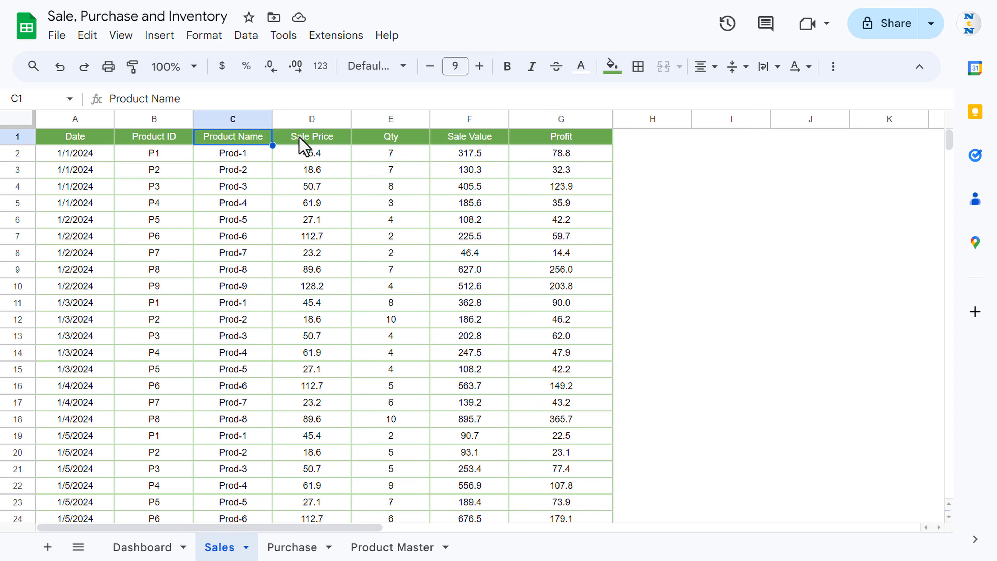
left_click(308, 140)
left_click(404, 140)
left_click(479, 137)
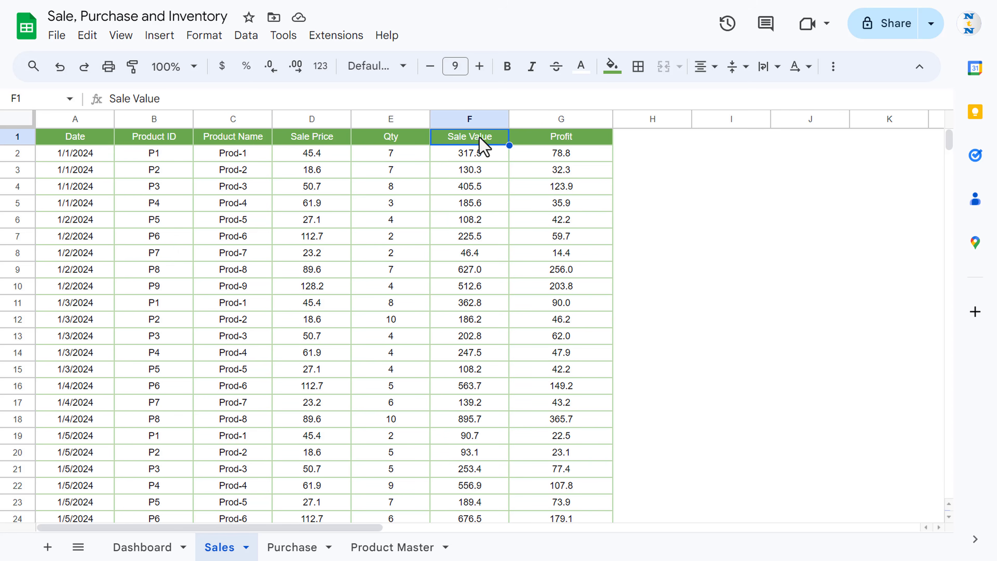
left_click(570, 139)
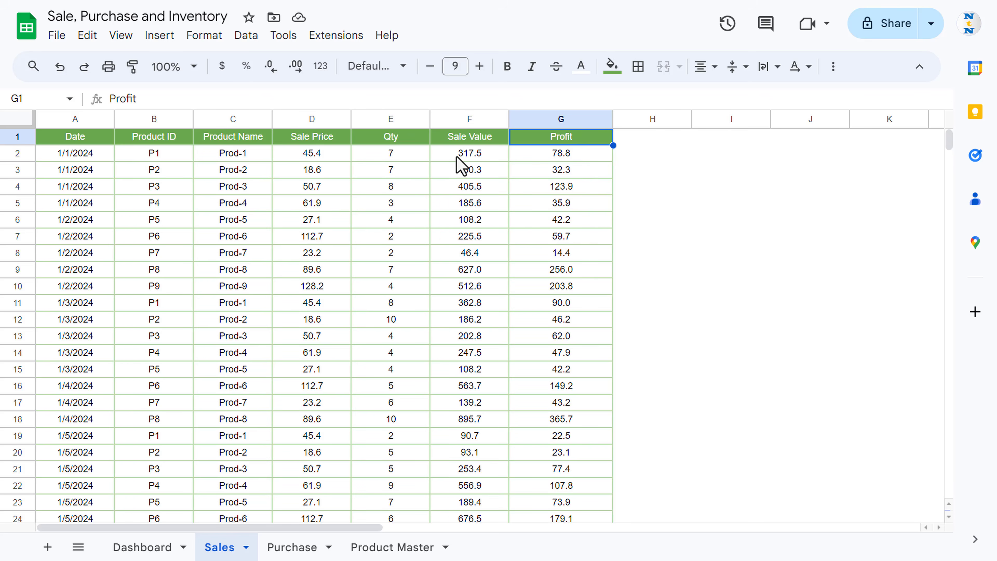
left_click(405, 141)
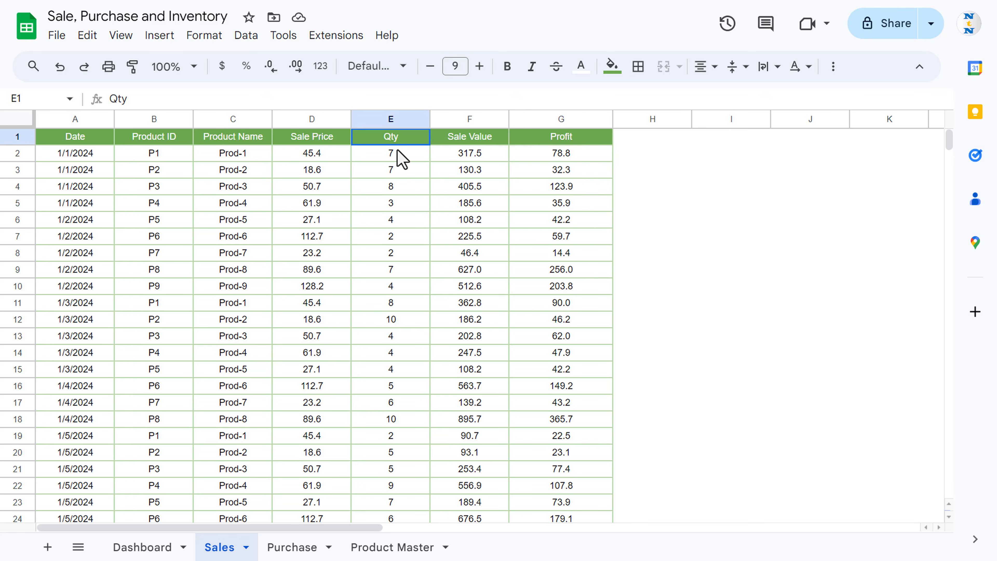
mouse_move(400, 157)
left_mouse_down()
mouse_move(401, 232)
mouse_move(401, 140)
left_mouse_up()
mouse_move(310, 143)
left_mouse_down()
mouse_move(316, 205)
mouse_move(319, 129)
left_mouse_up()
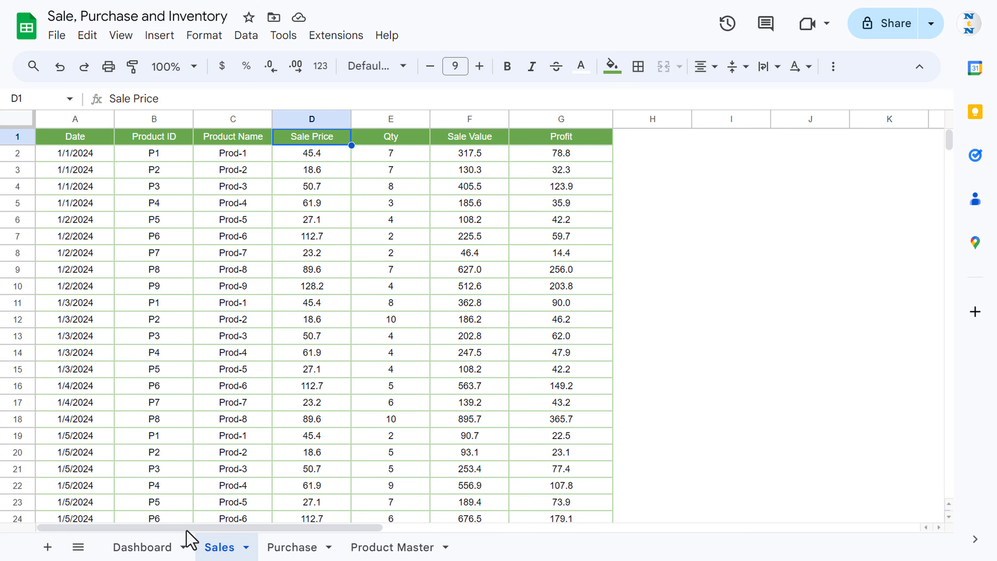
left_click(140, 547)
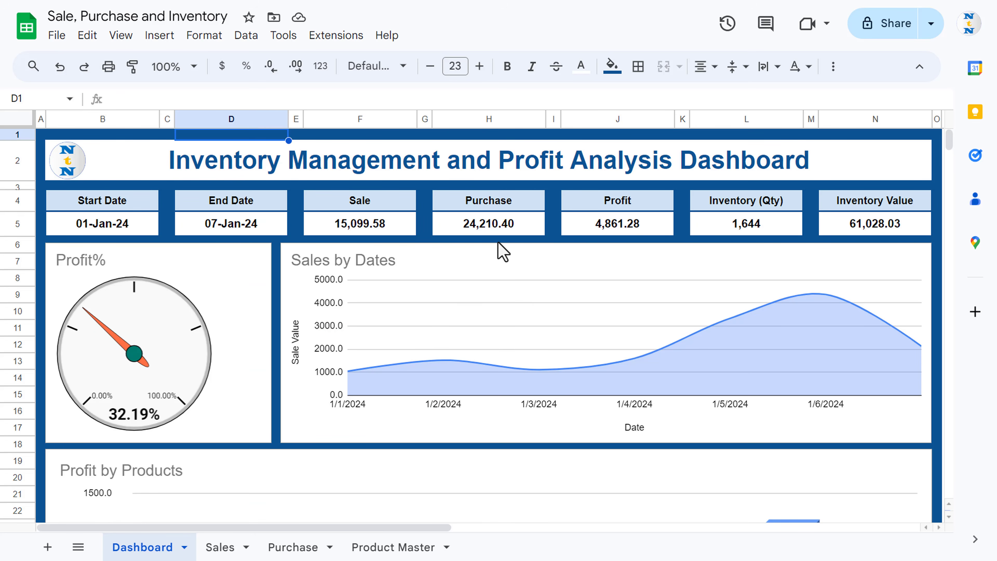
- Copy the Product Master table in A1:E20 and paste it at A1 of a new blank spreadsheet
left_click(394, 547)
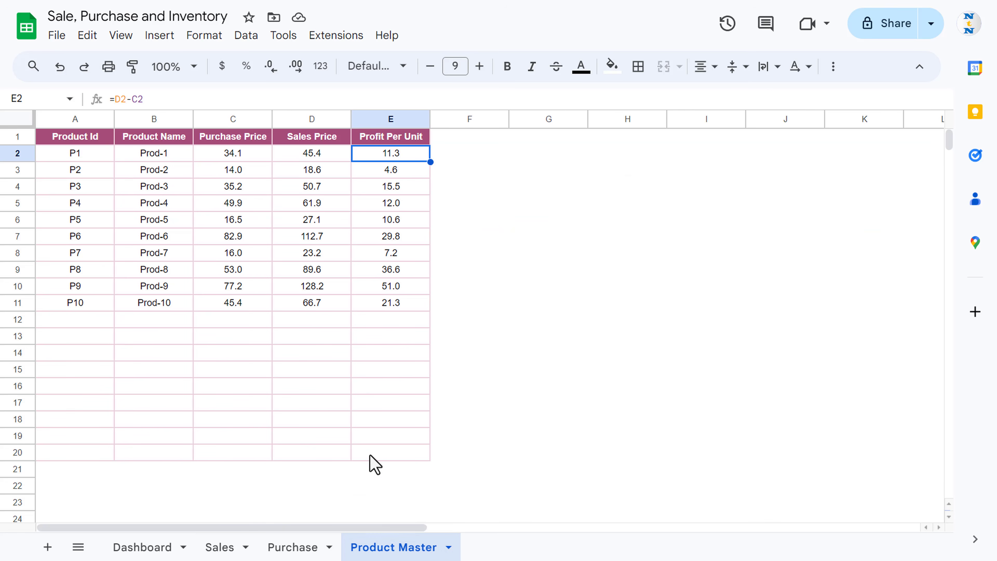
left_click_drag(48, 143, 375, 457)
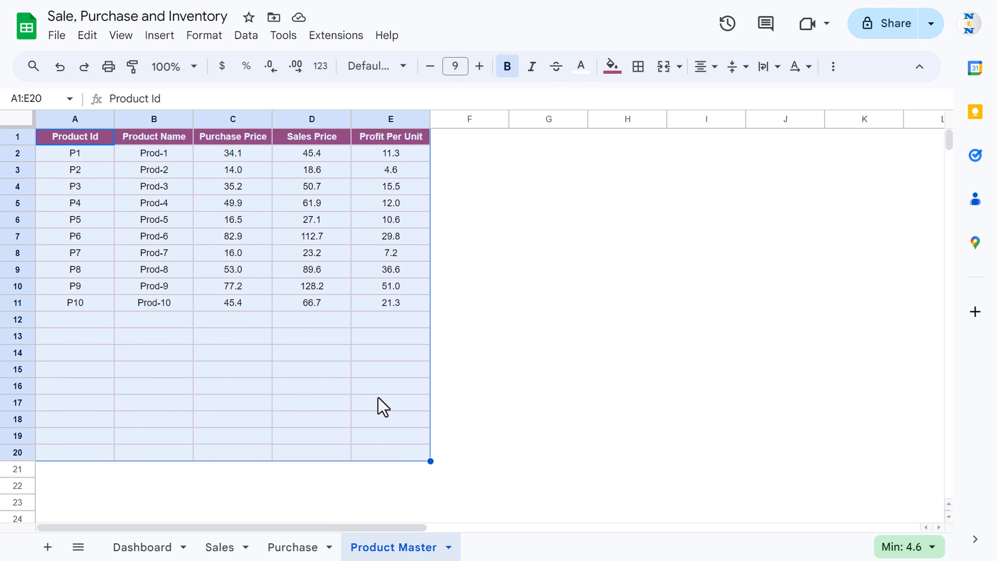
key("ctrl+c")
left_click(56, 36)
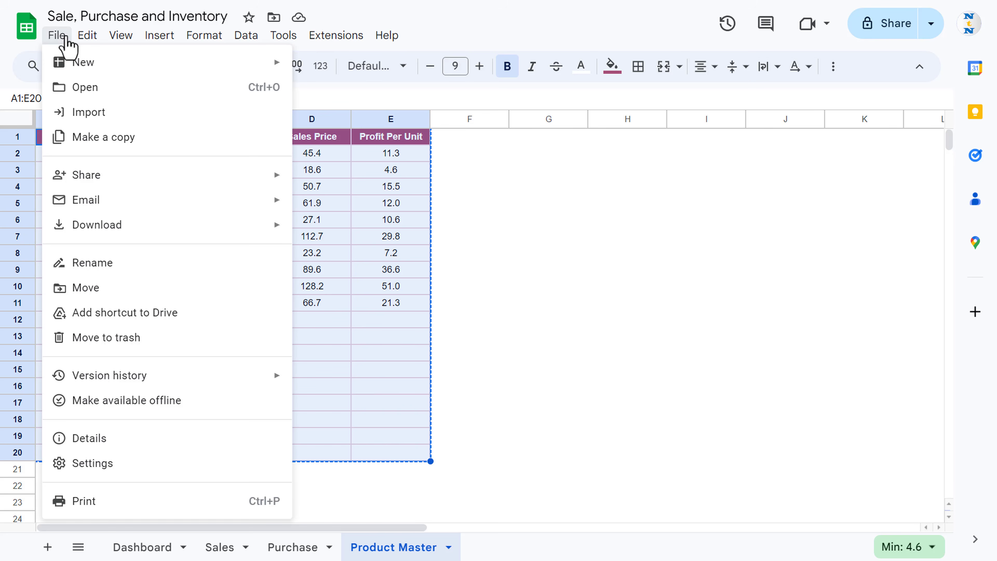
mouse_move(67, 63)
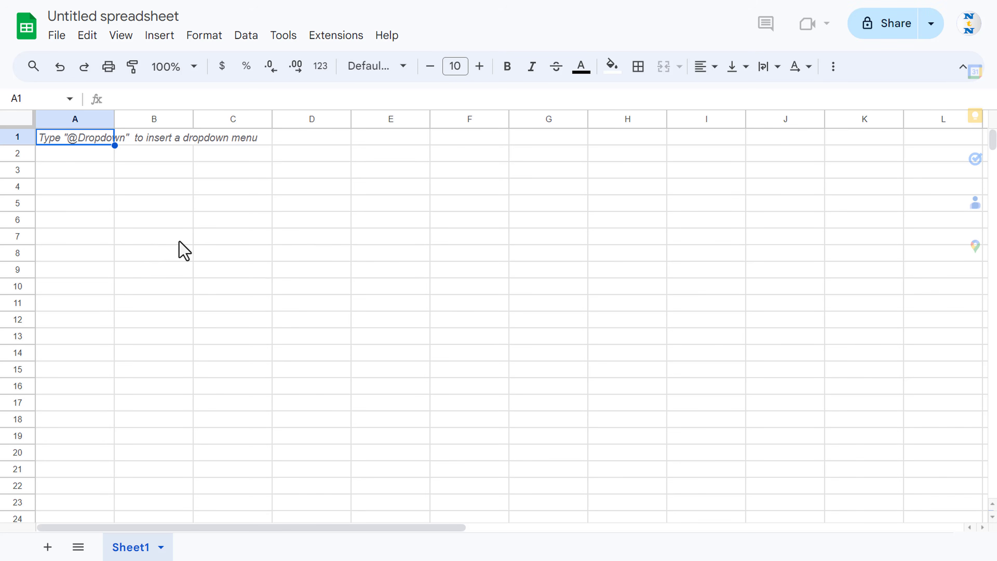
key("ctrl+v")
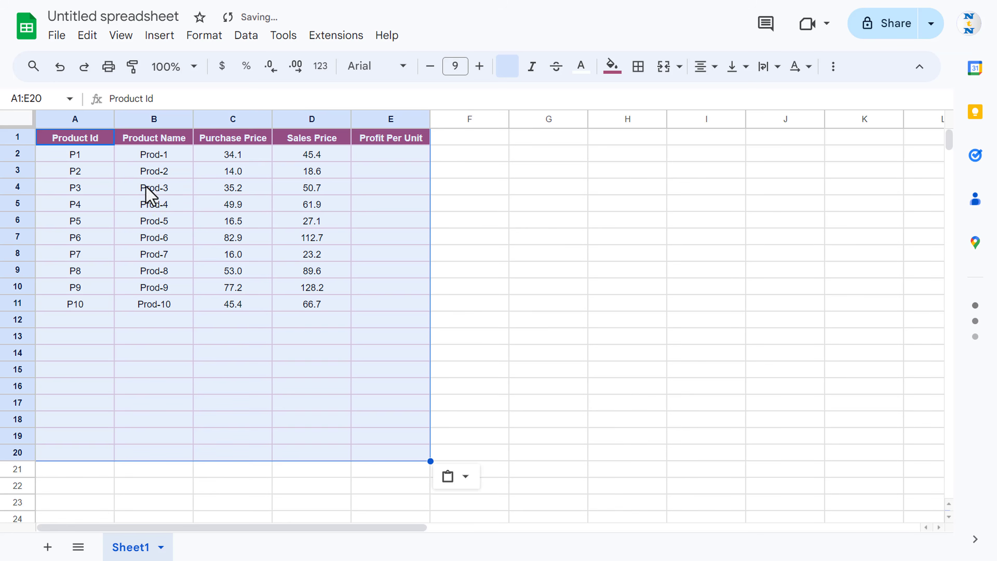
left_click(434, 204)
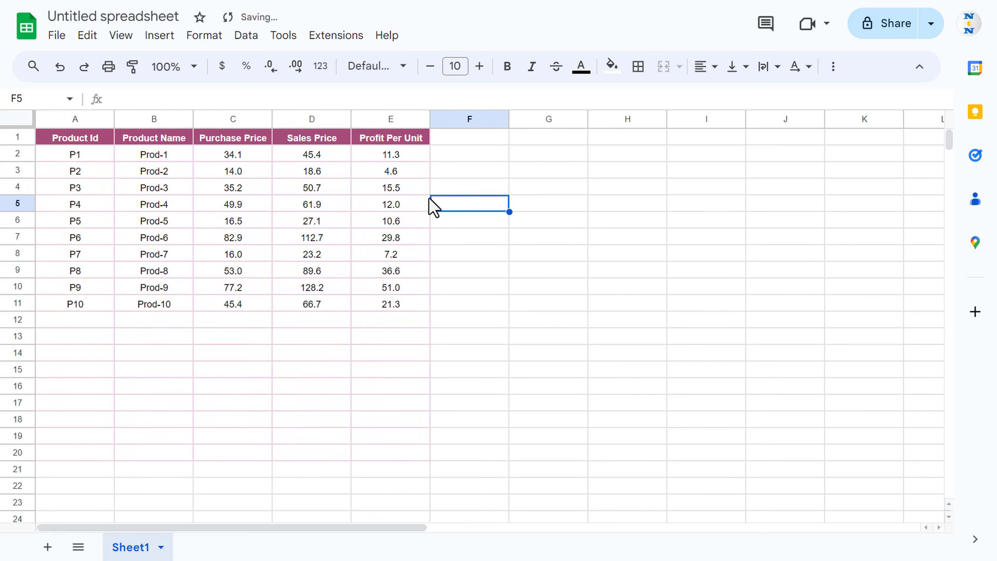
- Rename the new spreadsheet's Sheet1 as Product Master
double_click(138, 547)
type("Product")
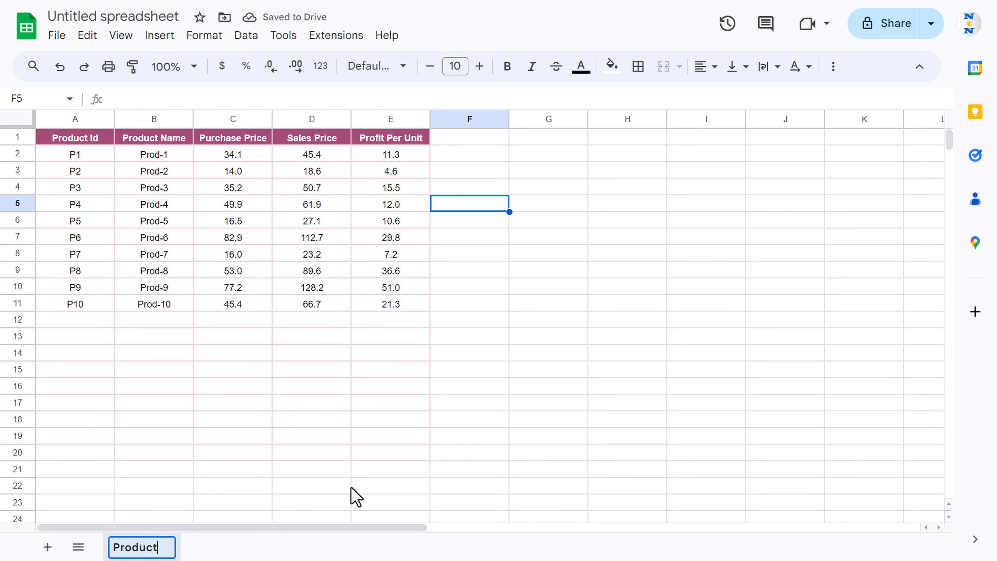
type(" Master")
key("Return")
key("Return")
key("Return")
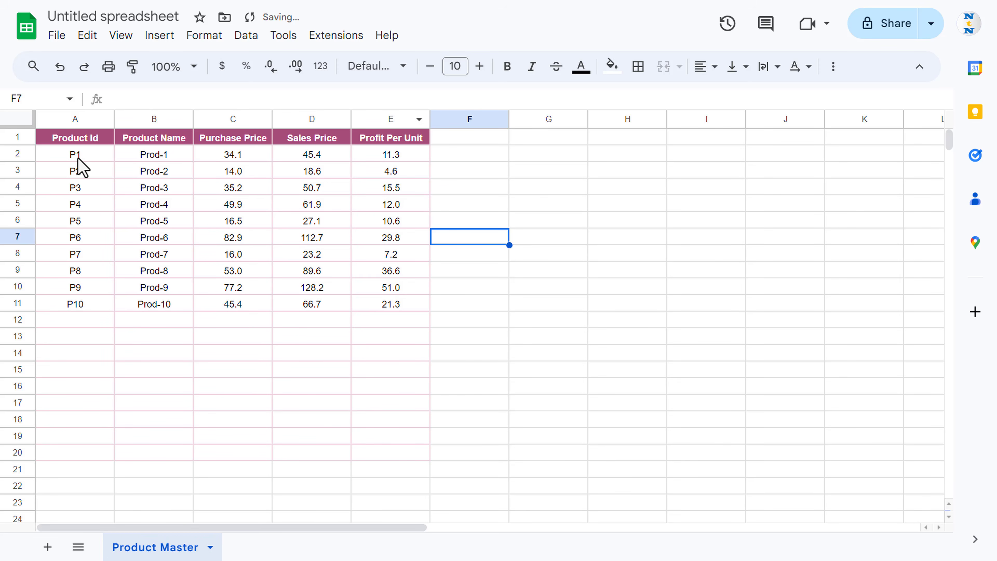
- Clear the Profit Per Unit formulas in column E from E2 downward, keeping the header
left_click(188, 157)
key("Right")
key("Right")
key("Right")
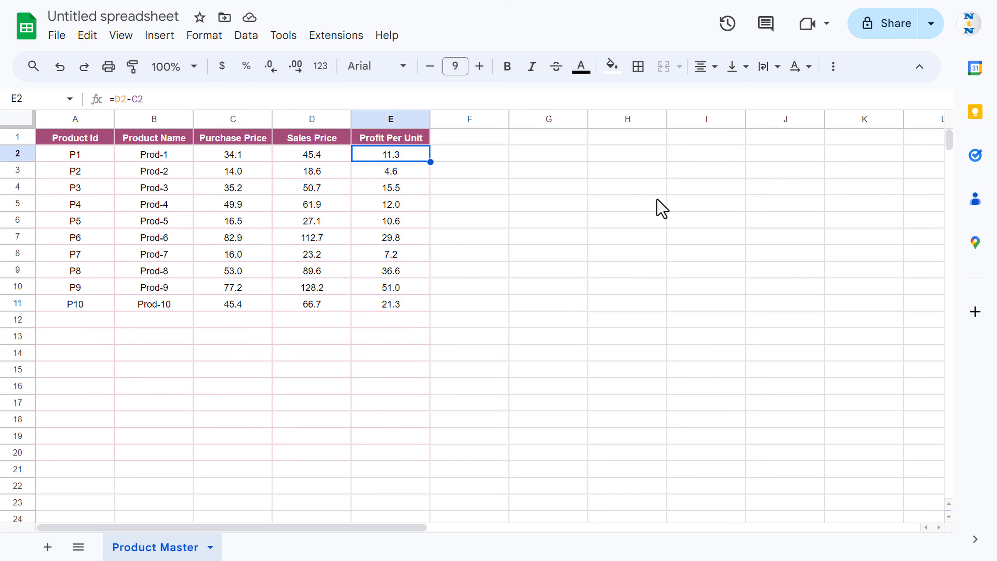
key("ctrl+shift+Down")
key("Delete")
key("shift+Up")
key("shift+Up")
key("shift+Up")
key("shift+Up")
key("shift+Up")
key("shift+Up")
key("shift+Up")
key("shift+Up")
key("shift+Up")
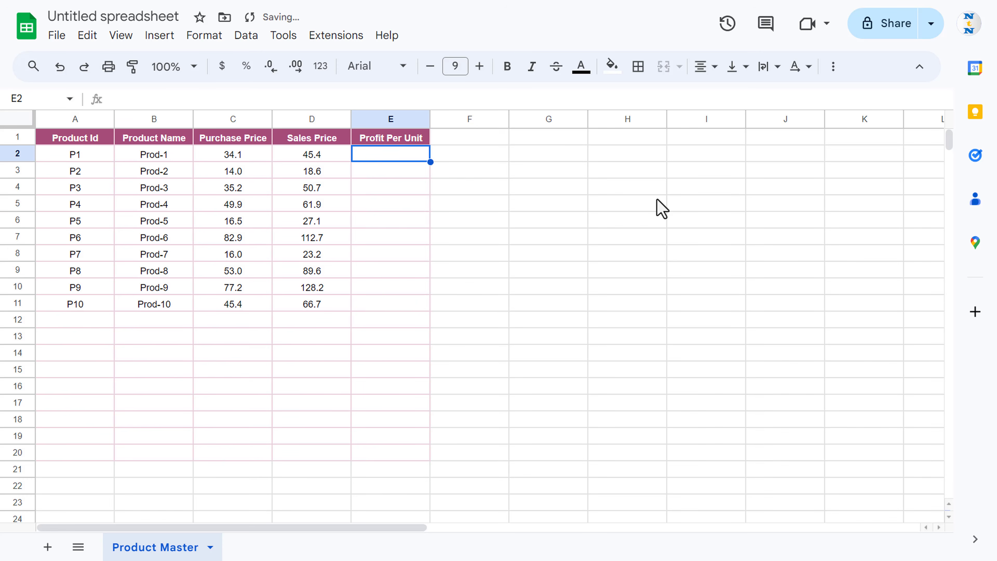
- Enter =D2-C2 as the Profit Per Unit formula in E2 and autofill it down to E11
type("=")
key("Left")
type("-")
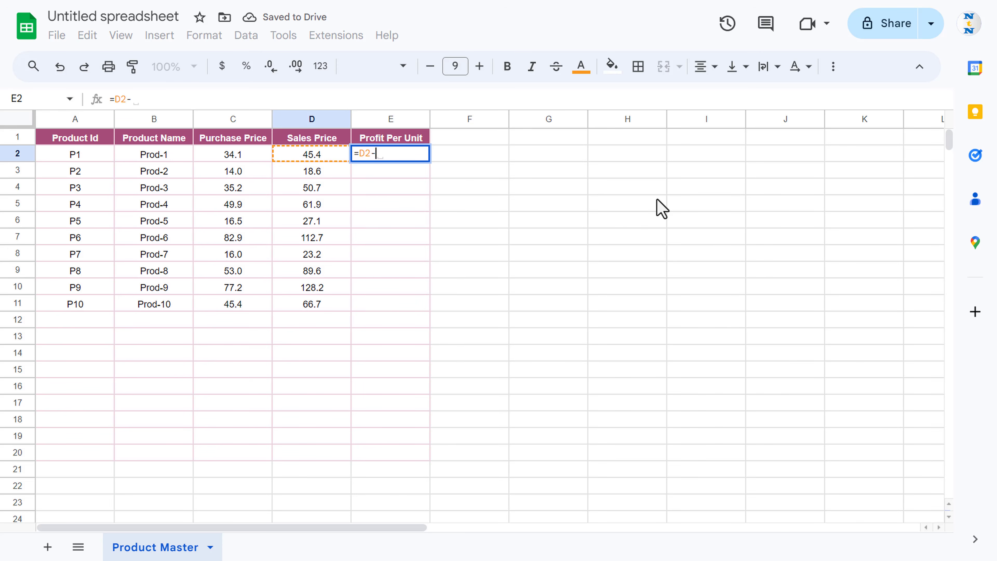
key("Left")
key("Left")
key("Return")
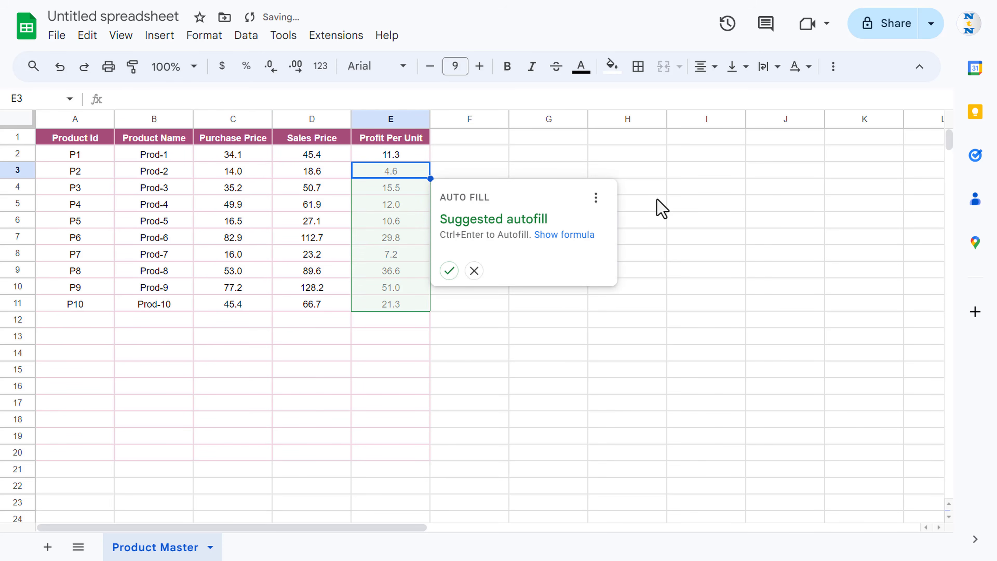
key("ctrl+Return")
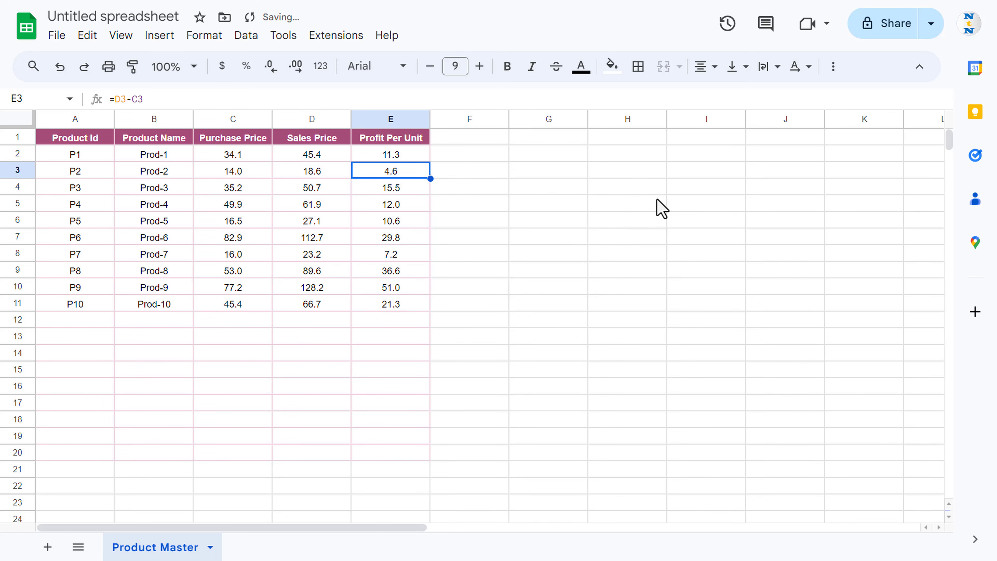
key("ctrl+Down")
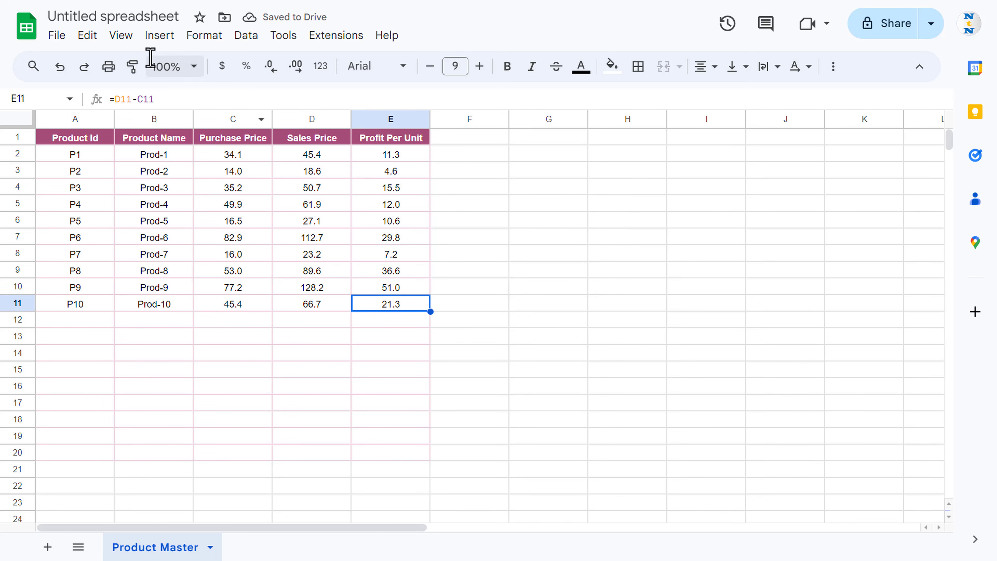
- Hide the gridlines on the Product Master sheet
left_click(121, 36)
mouse_move(163, 74)
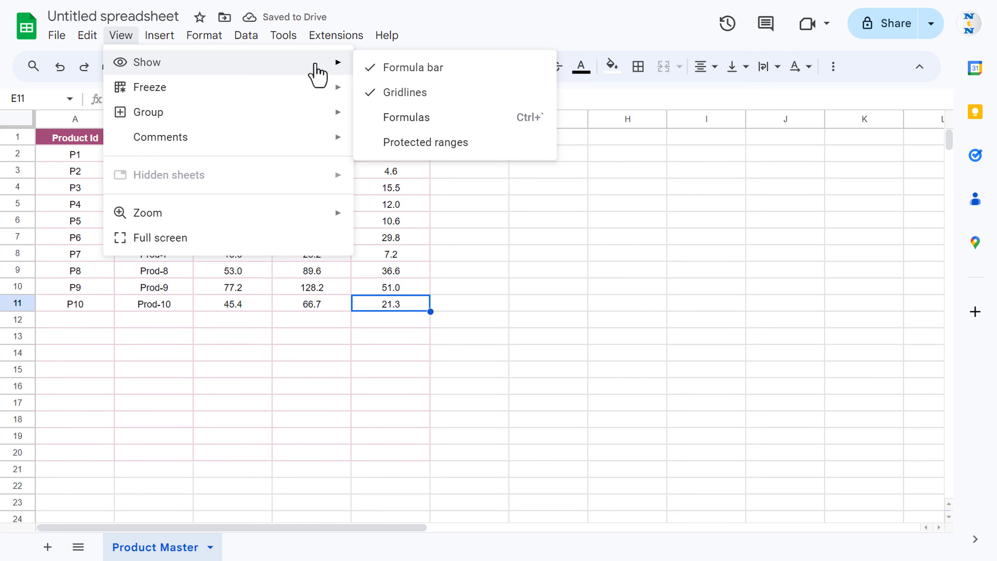
left_click(416, 91)
left_click(565, 187)
left_click(77, 139)
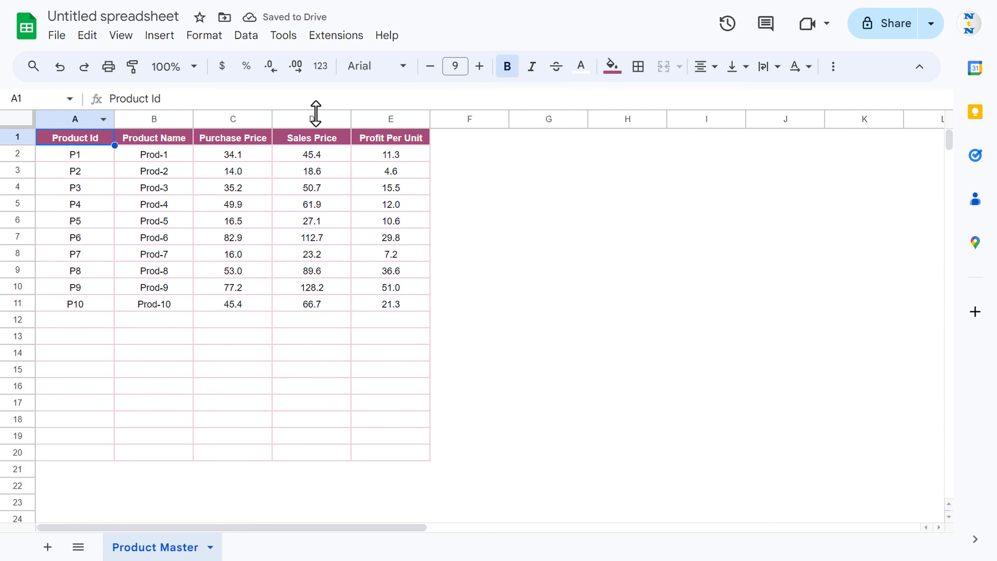
- Add a new sheet and name it Purchase
left_click(47, 547)
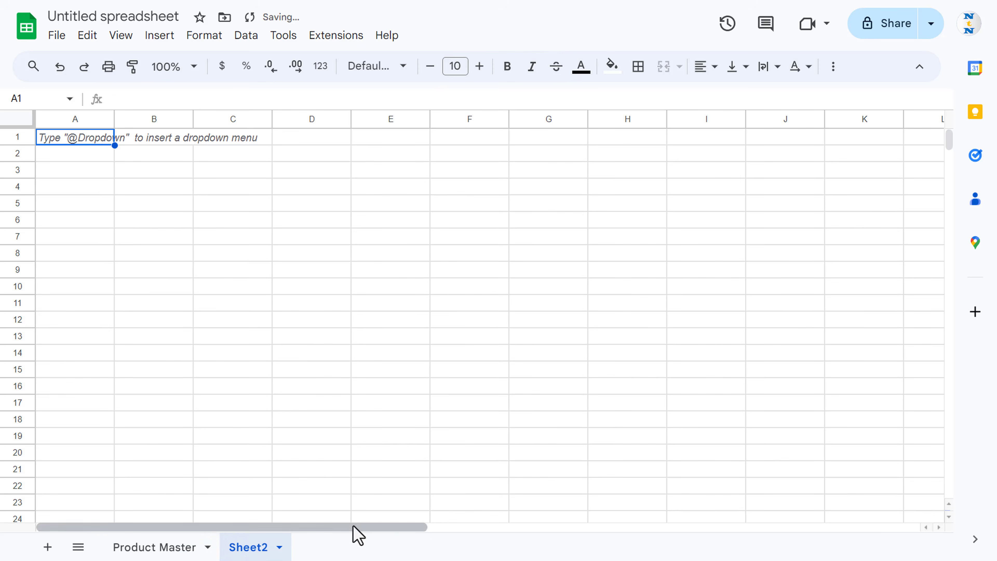
double_click(253, 548)
type("Pru")
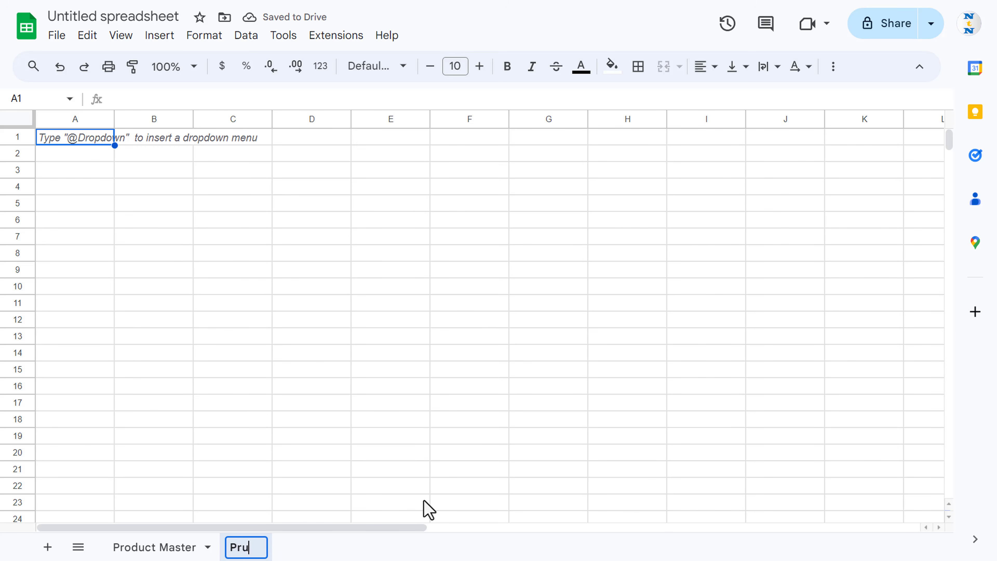
key("BackSpace")
type("urchase")
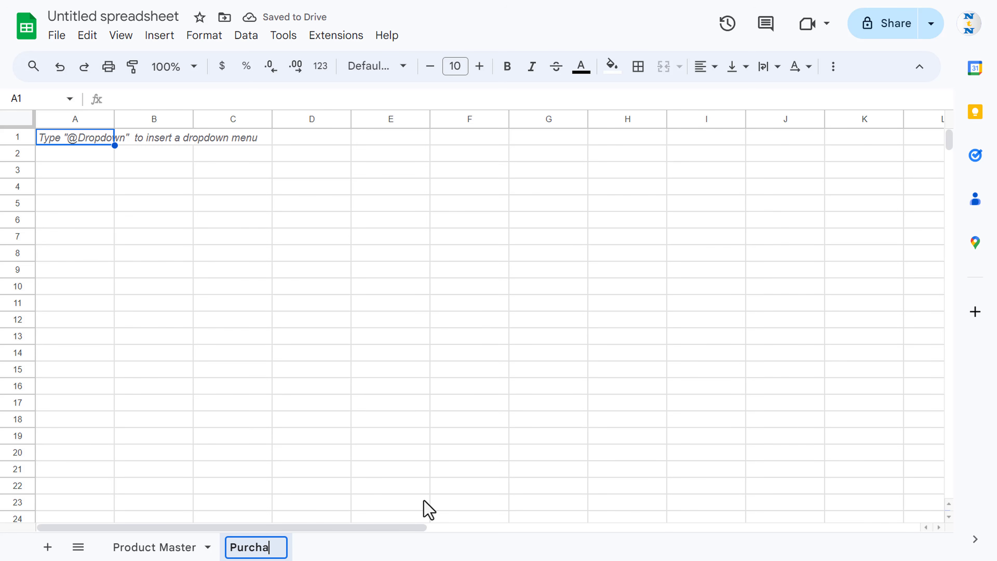
left_click(79, 141)
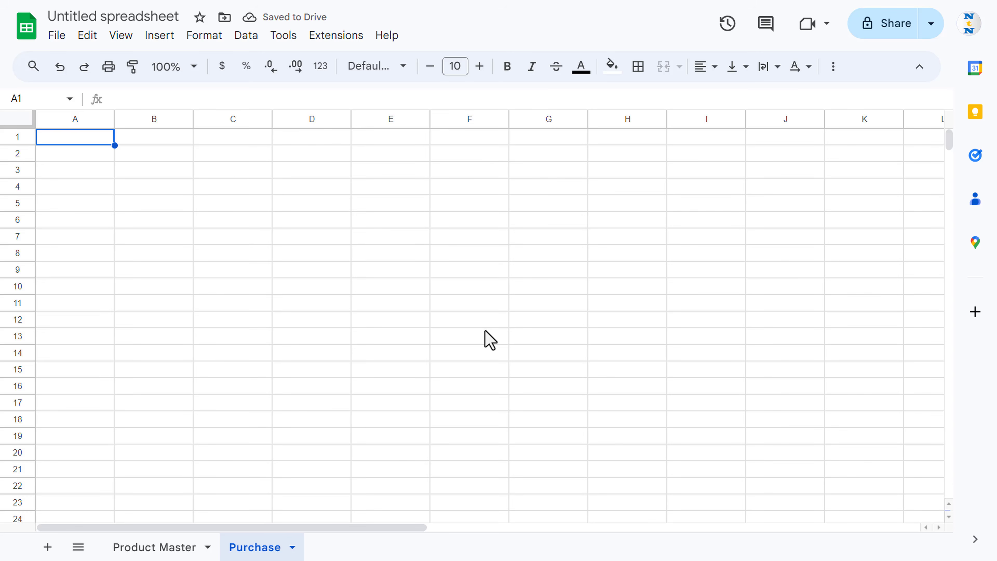
- Enter the headers Date, Product ID and Product Name in A1:C1 of the Purchase sheet
type("Date")
key("Tab")
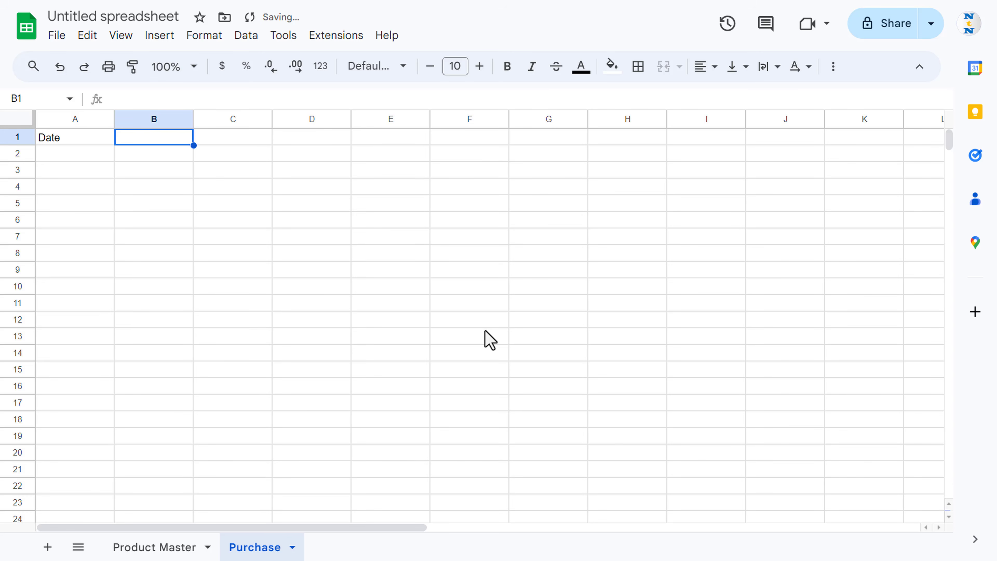
type("Pro")
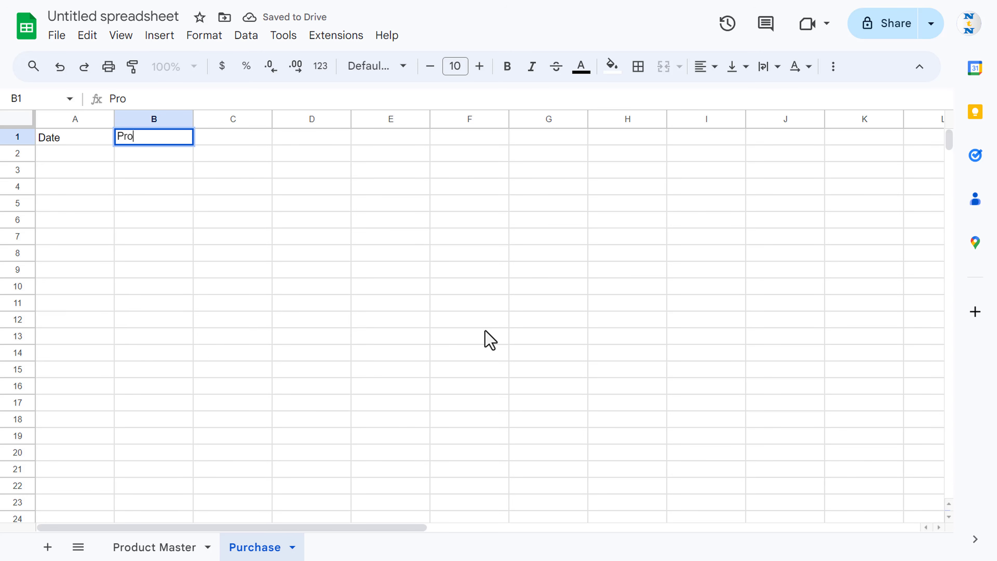
type("duct ID")
key("Tab")
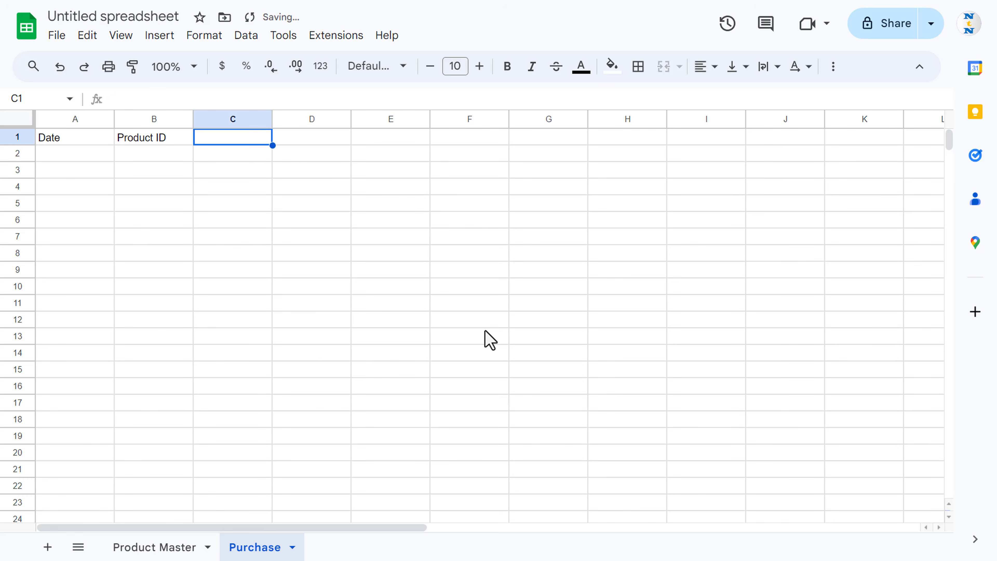
type("Pro")
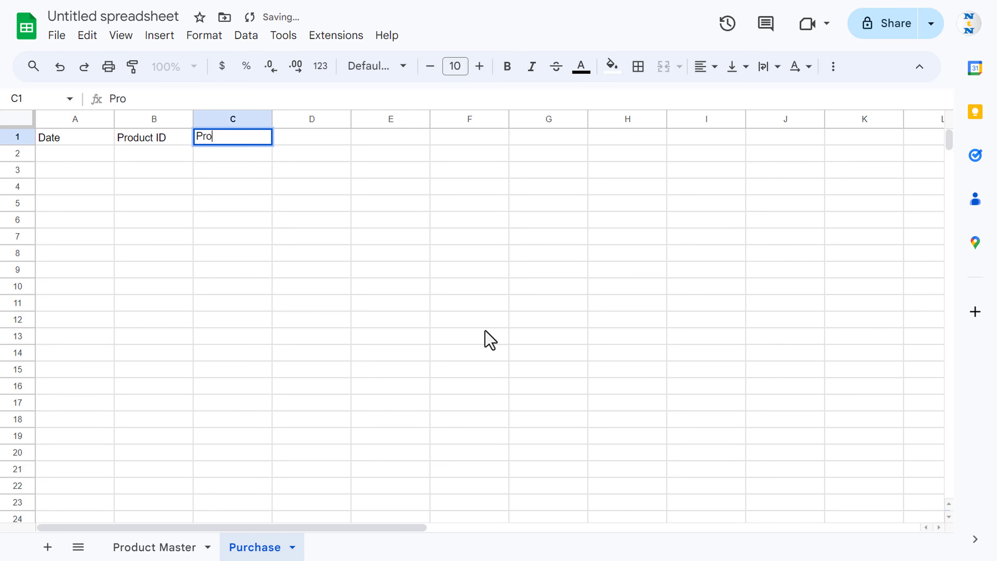
type("duct Name")
key("Tab")
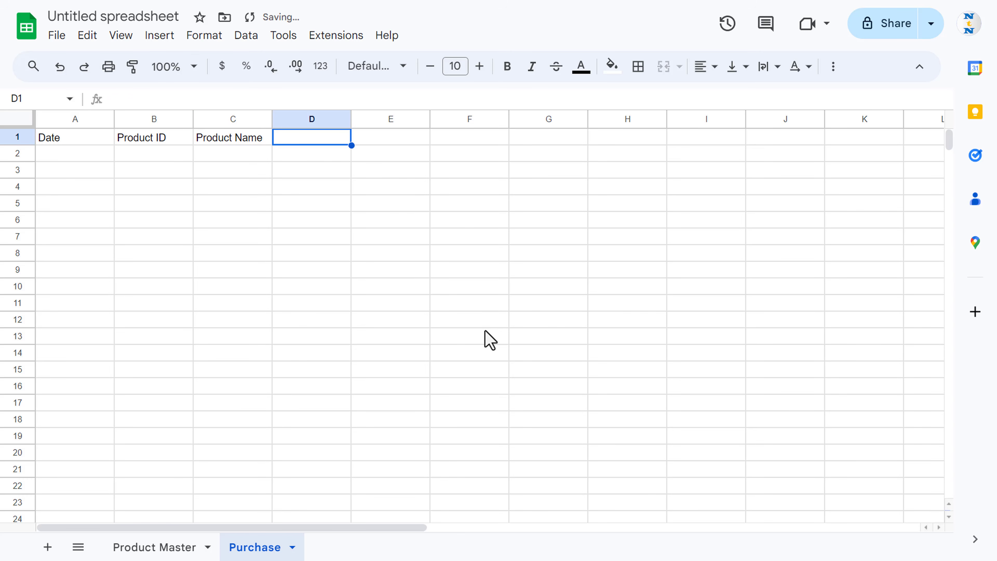
- Enter the headers Purchase Price, Qty and Purchase Value in D1:F1 of the Purchase sheet
type("Purchase Price")
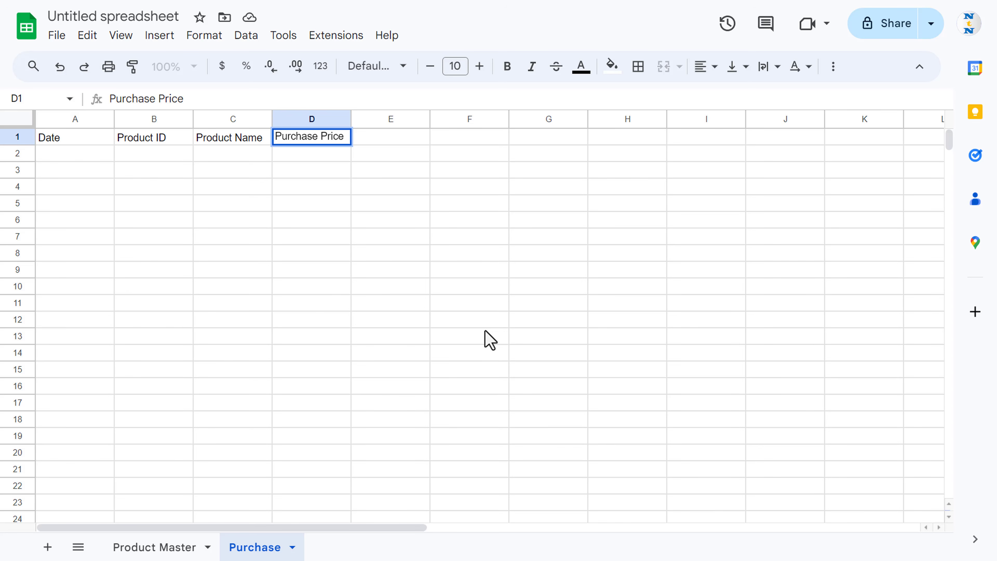
key("Tab")
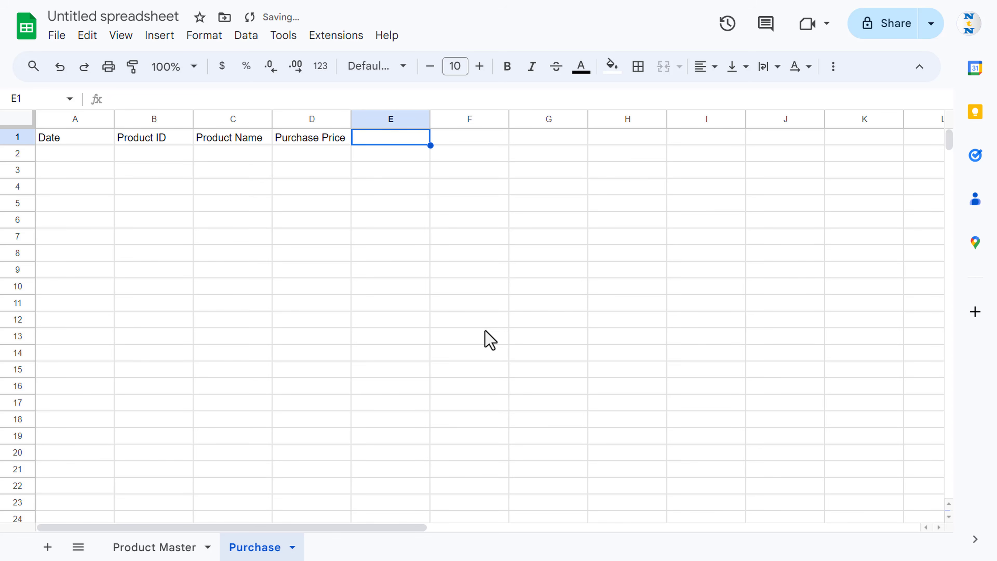
type("Qty")
key("Tab")
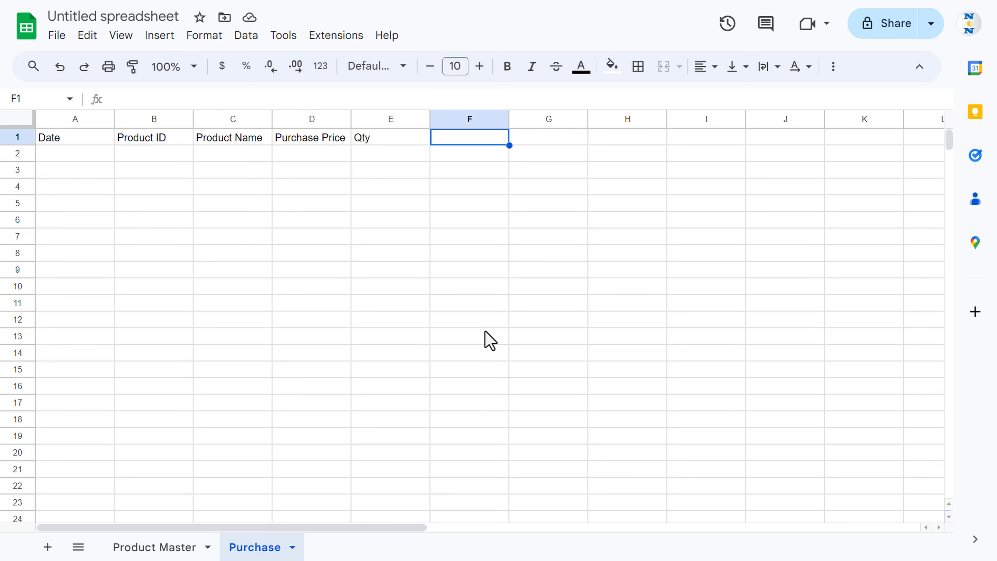
type("Pur")
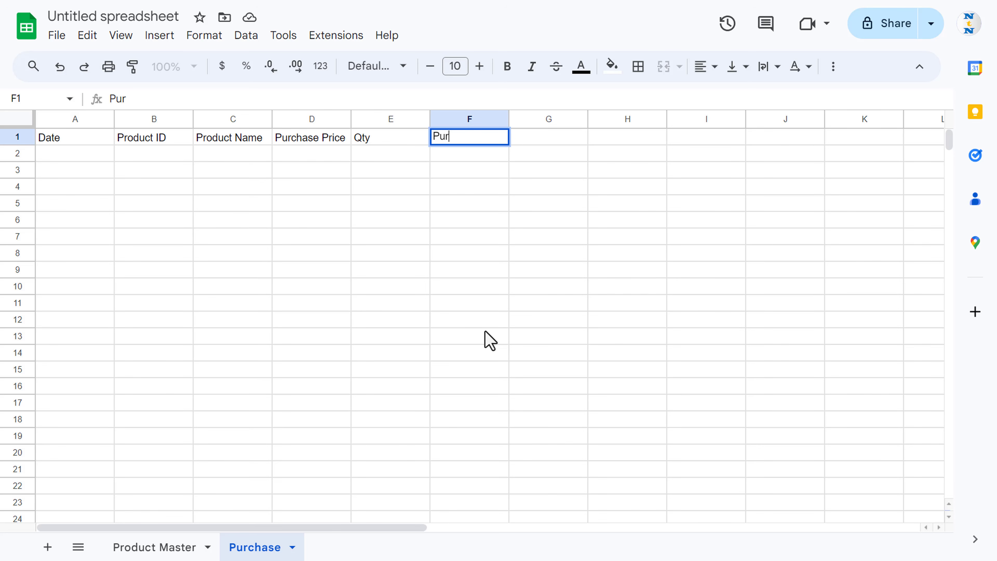
type("chase Value")
key("Return")
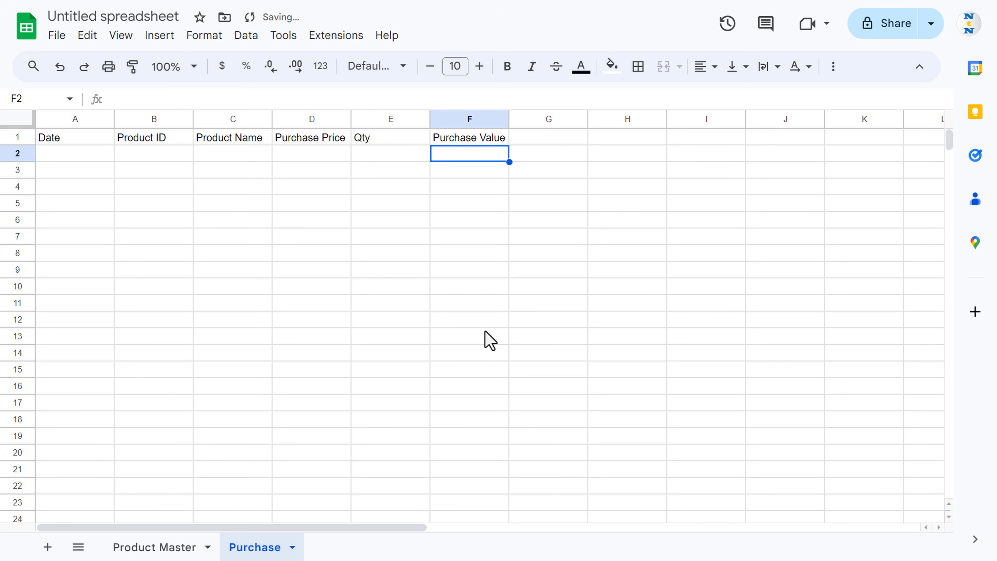
- Center-align the Purchase range A1:F1000 horizontally and set its font size to 9
key("Left")
key("Left")
key("Left")
key("Left")
key("Left")
key("Up")
key("ctrl+shift+Down")
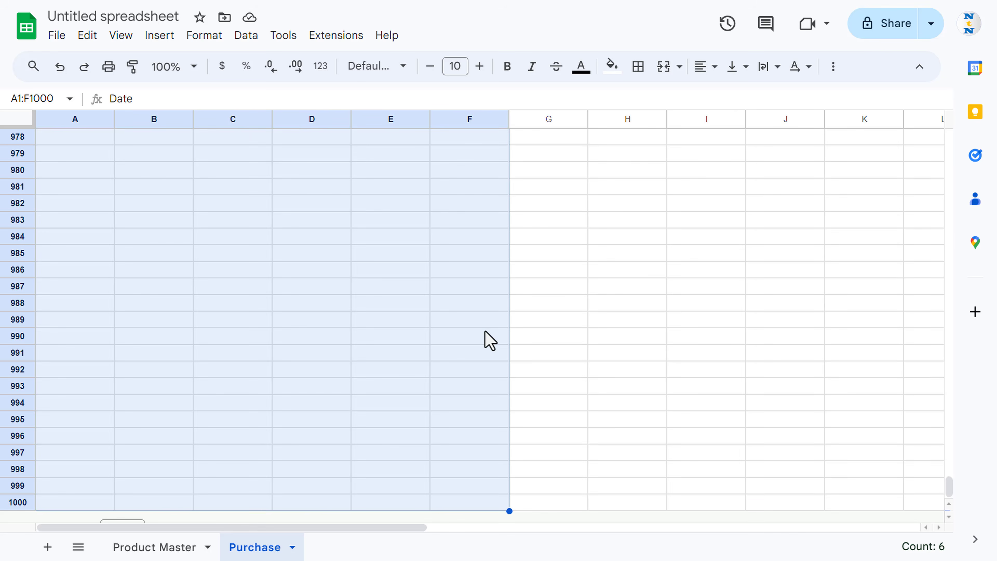
left_click_drag(956, 485, 961, 124)
left_click(715, 67)
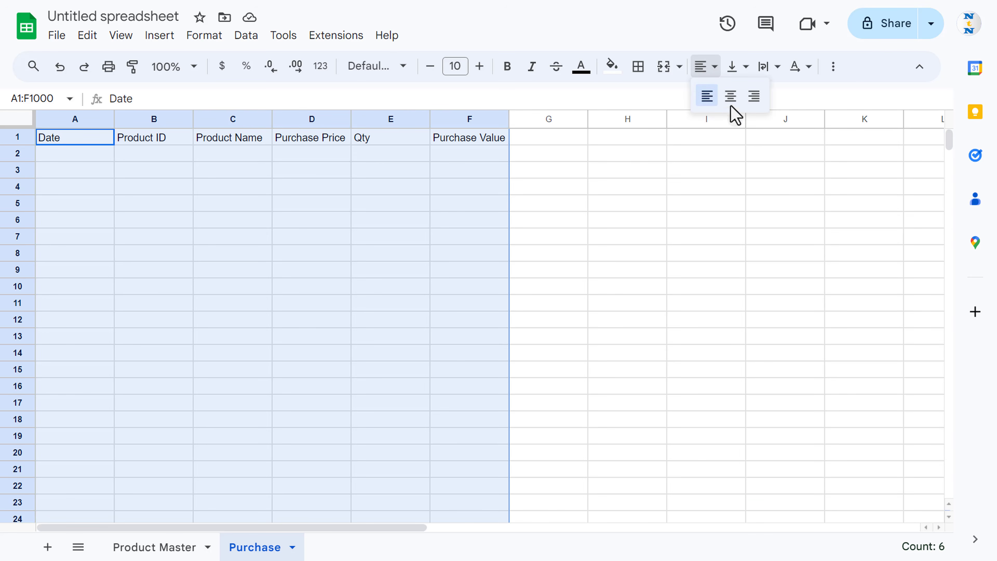
left_click(730, 96)
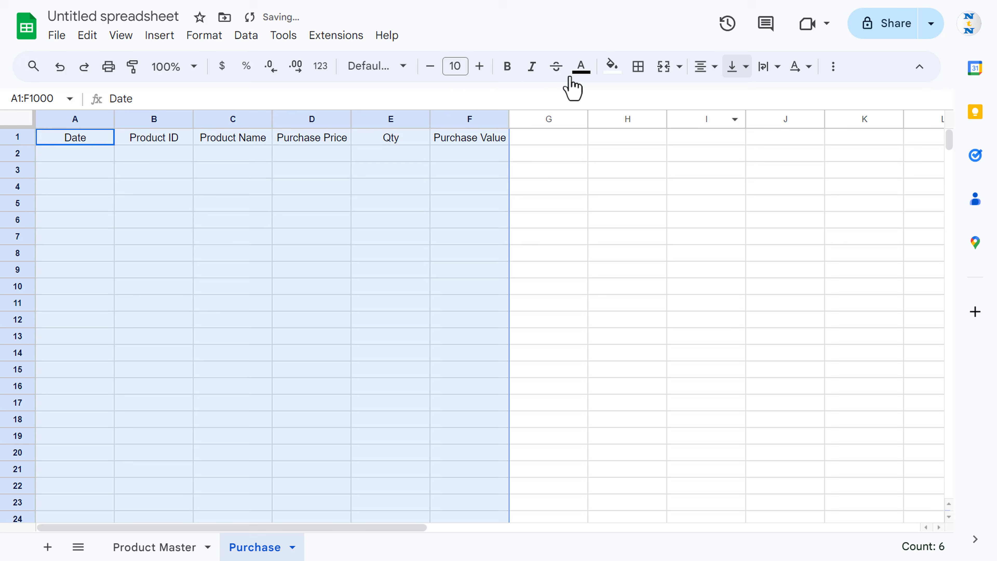
left_click(431, 66)
- Apply light orange borders to all cells of the Purchase range A1:F1000
left_click(638, 68)
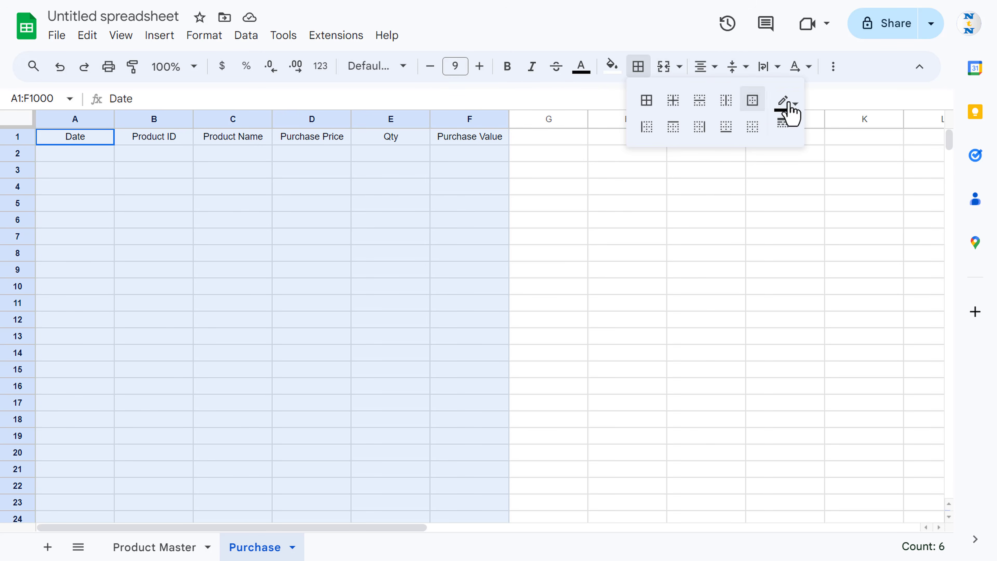
left_click(785, 103)
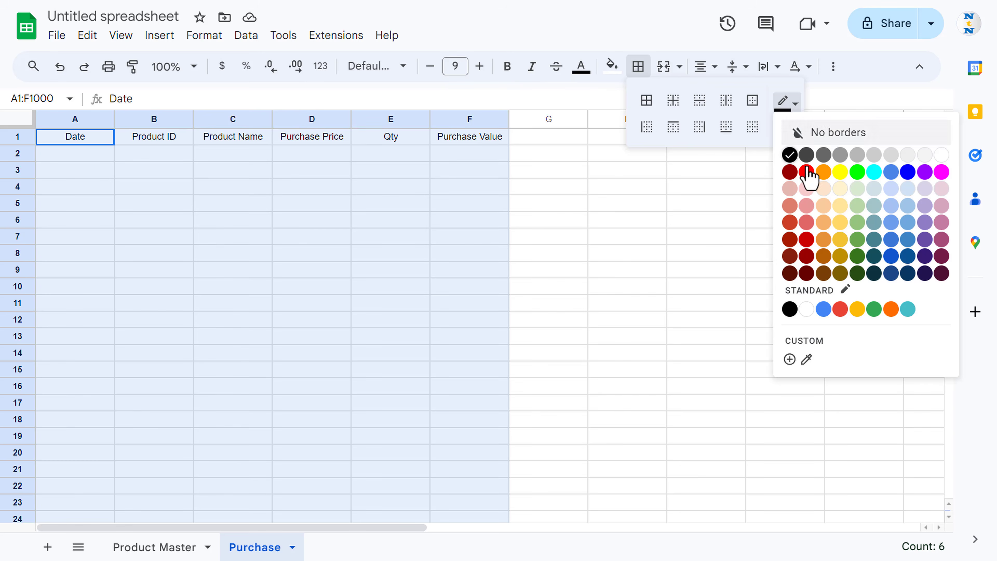
left_click(822, 223)
left_click(647, 101)
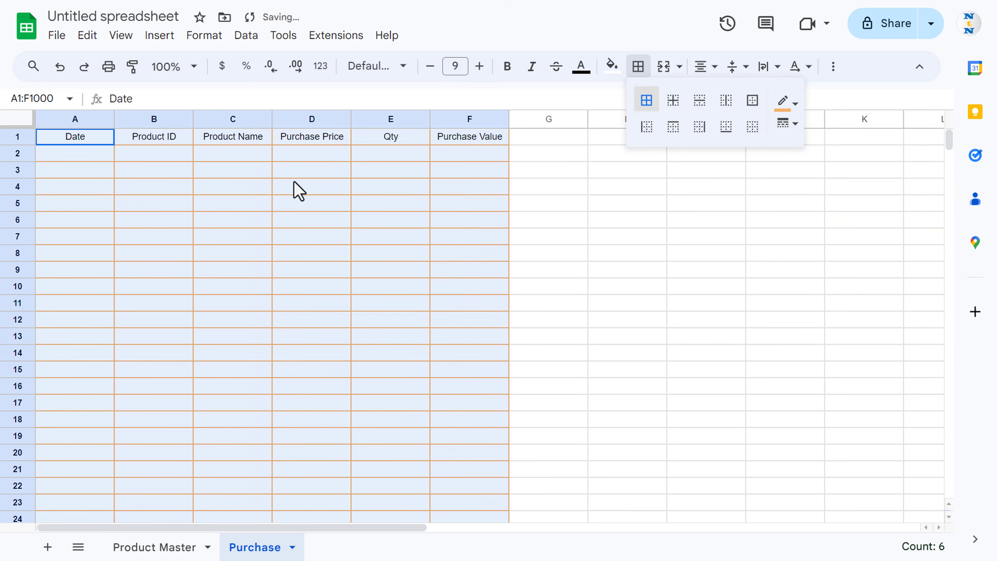
- Format the Purchase header row A1:F1 with a dark orange fill and bold white text
left_click(84, 140)
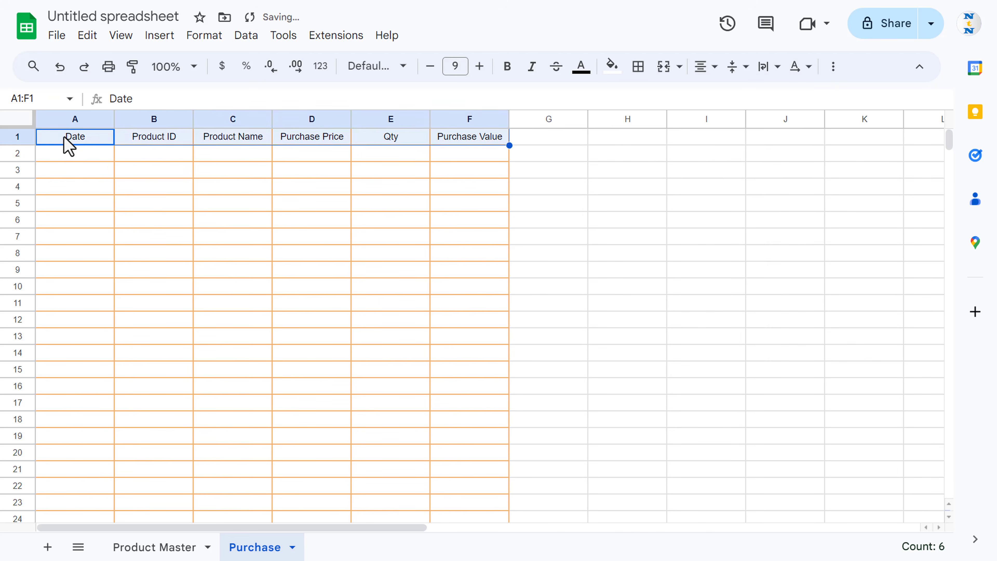
left_click(471, 136, "shift")
left_click(611, 66)
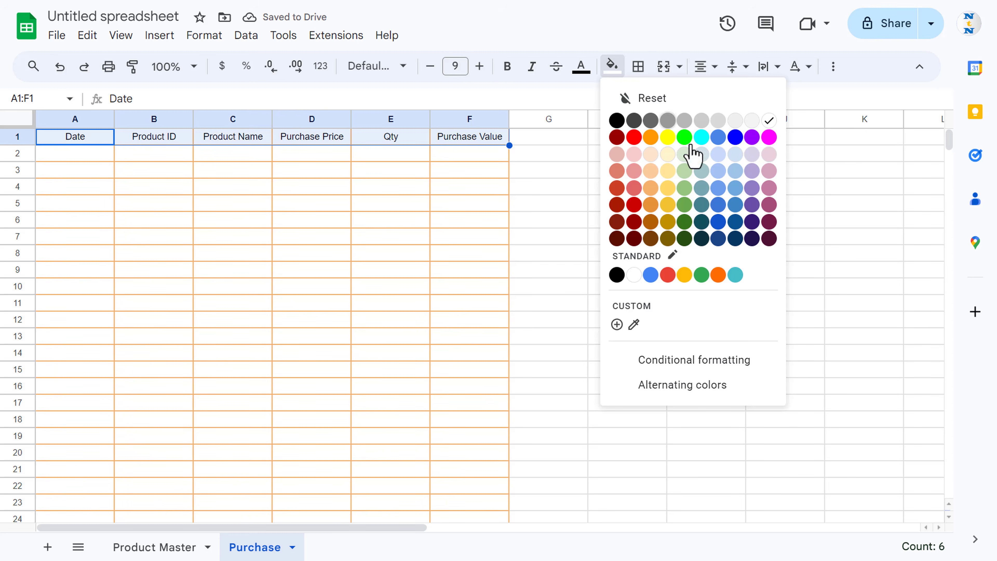
left_click(652, 206)
left_click(580, 67)
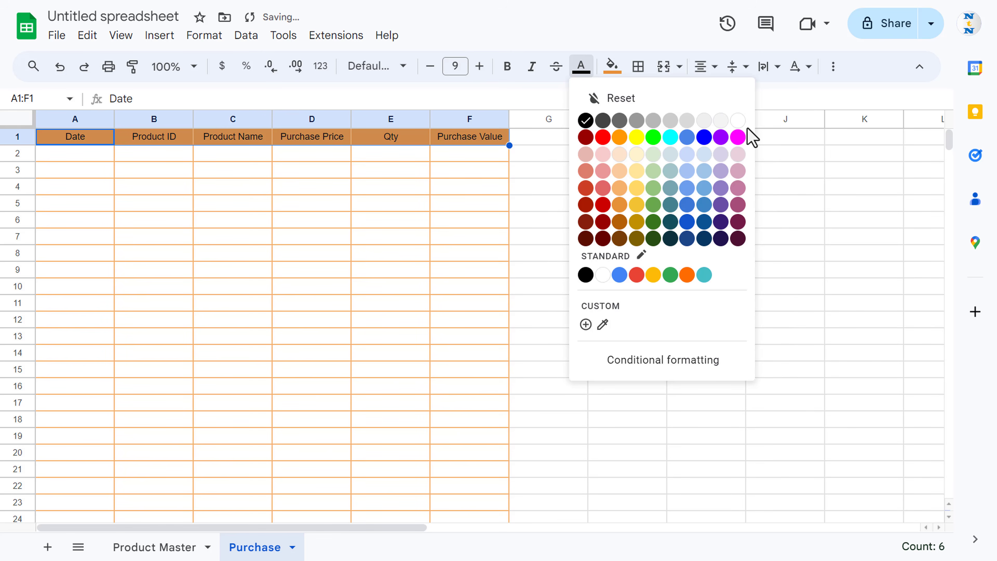
left_click(738, 120)
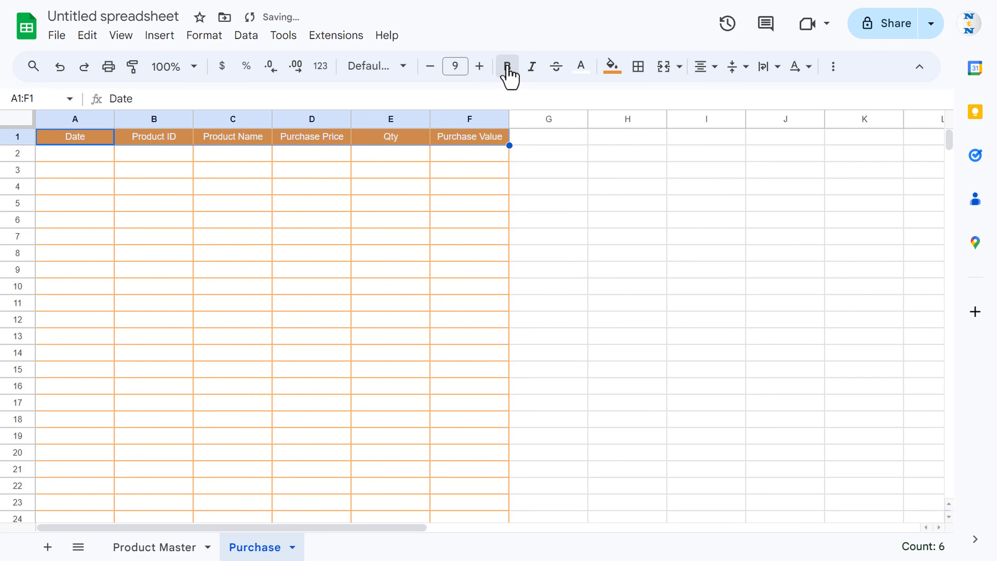
left_click(508, 67)
left_click(368, 171)
- Add a data validation rule to A2:A1000 of the Purchase sheet with the criteria Is valid date
left_click(80, 154)
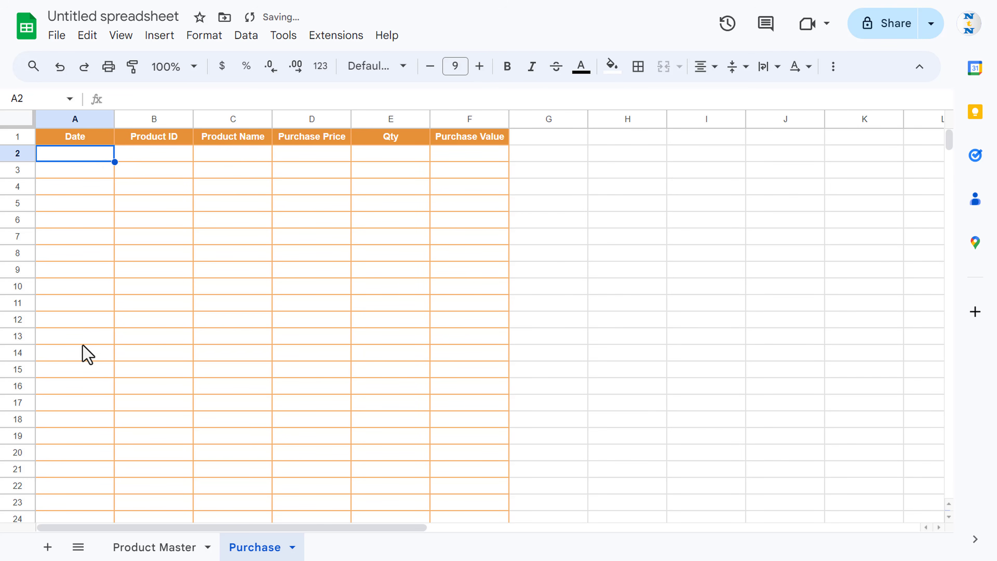
key("ctrl+shift+Down")
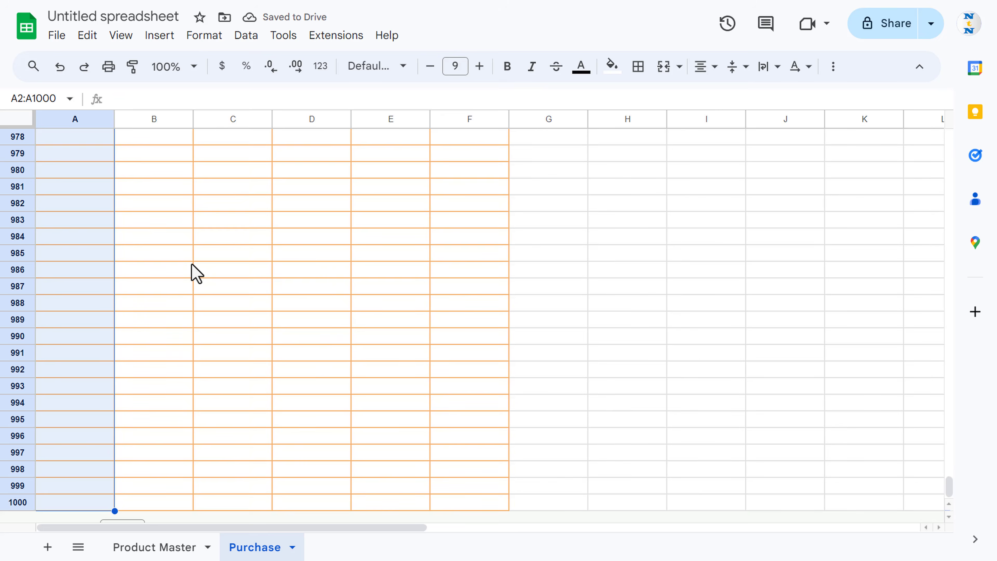
right_click(79, 181)
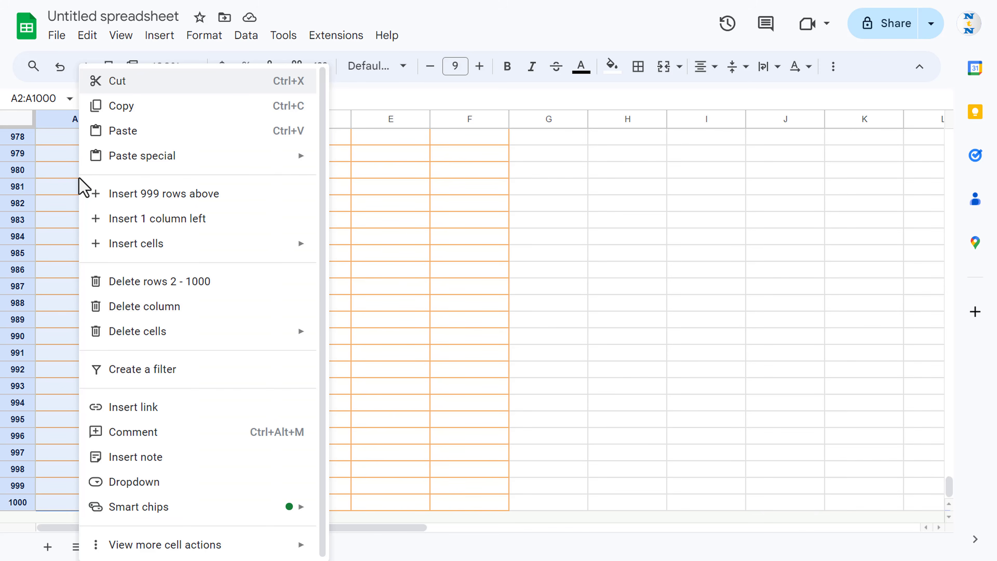
left_click(153, 489)
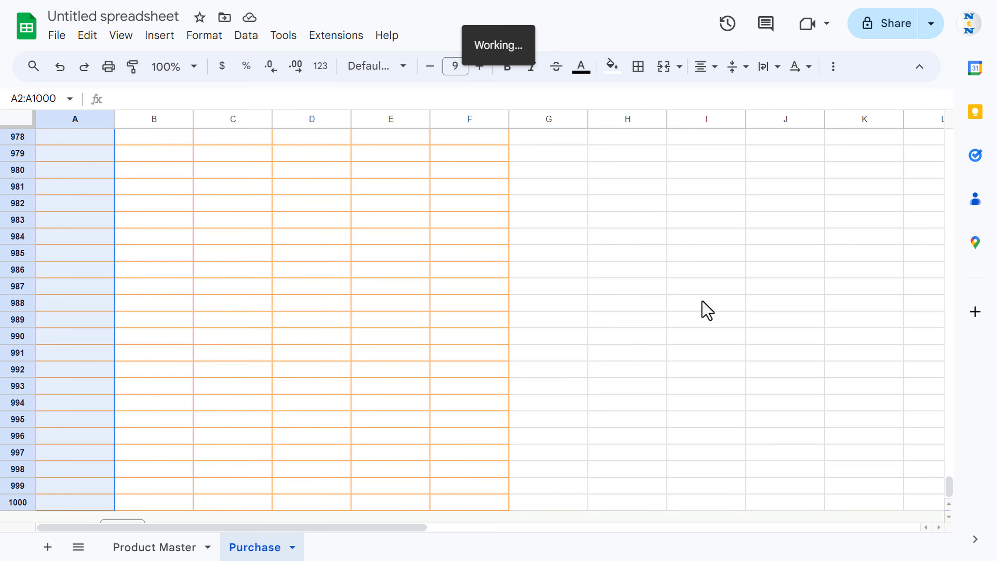
left_click(830, 216)
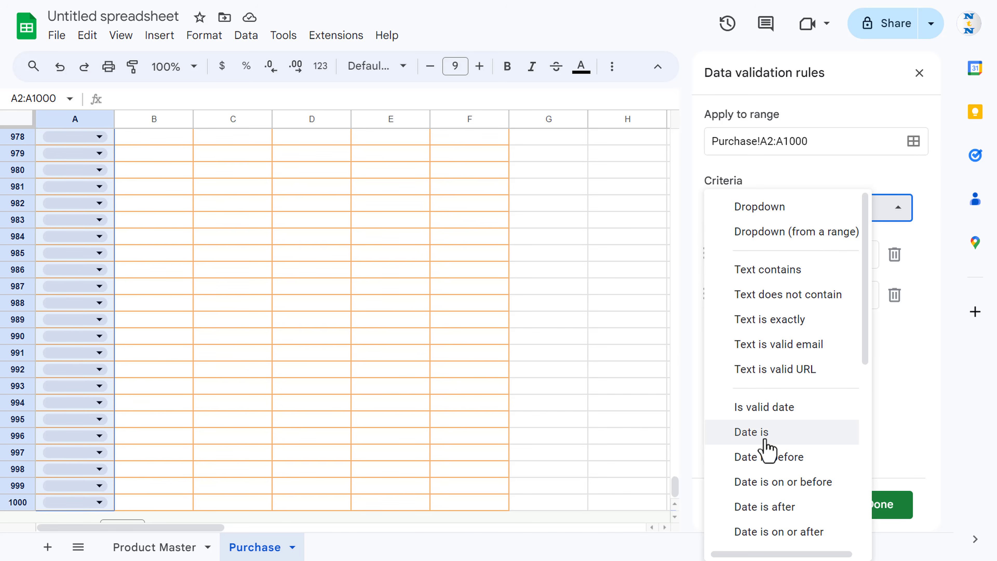
left_click(782, 408)
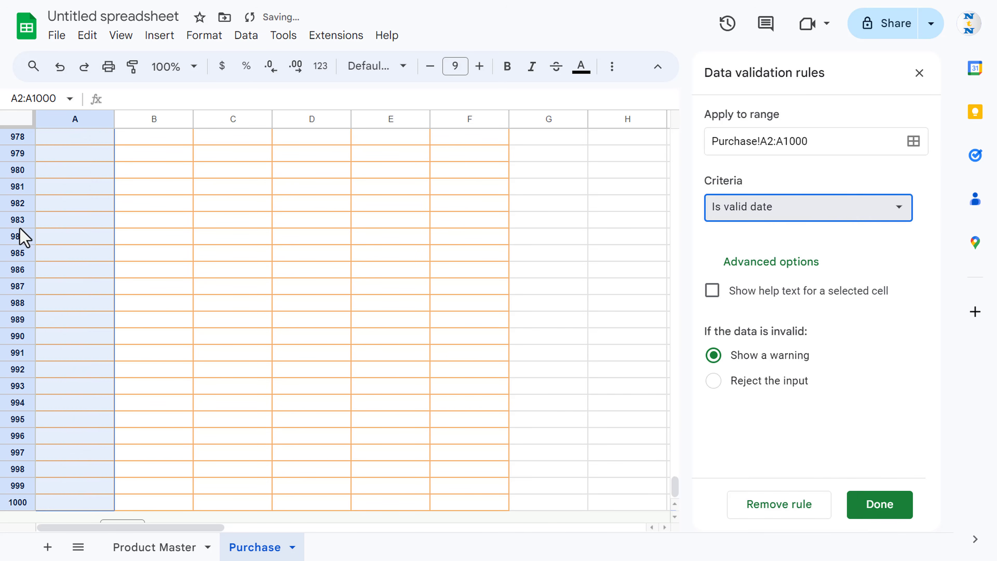
- Pick the date 1/1/2024 for cell A2 of the Purchase sheet from the date picker
left_click(95, 188)
key("ctrl+Up")
key("Down")
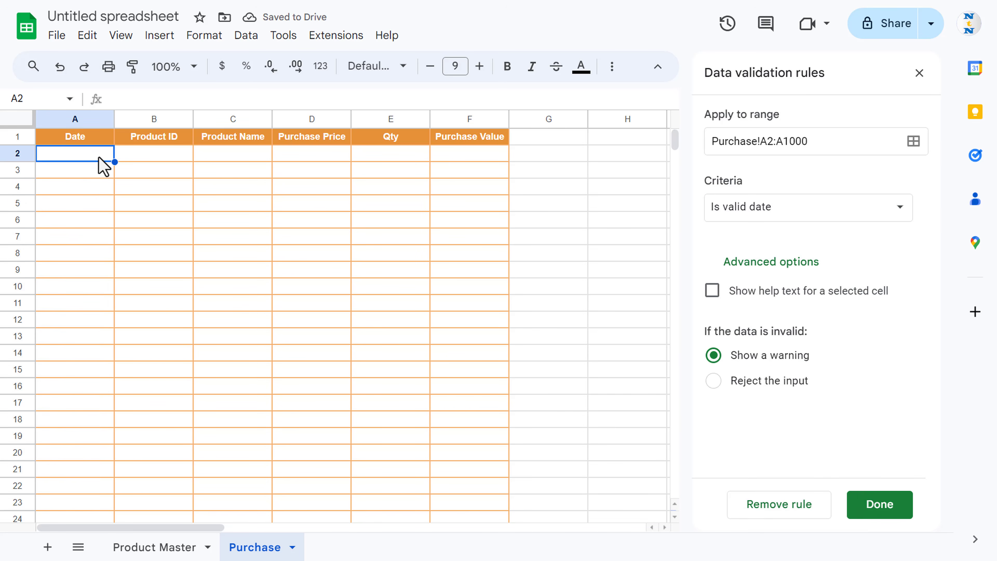
double_click(96, 153)
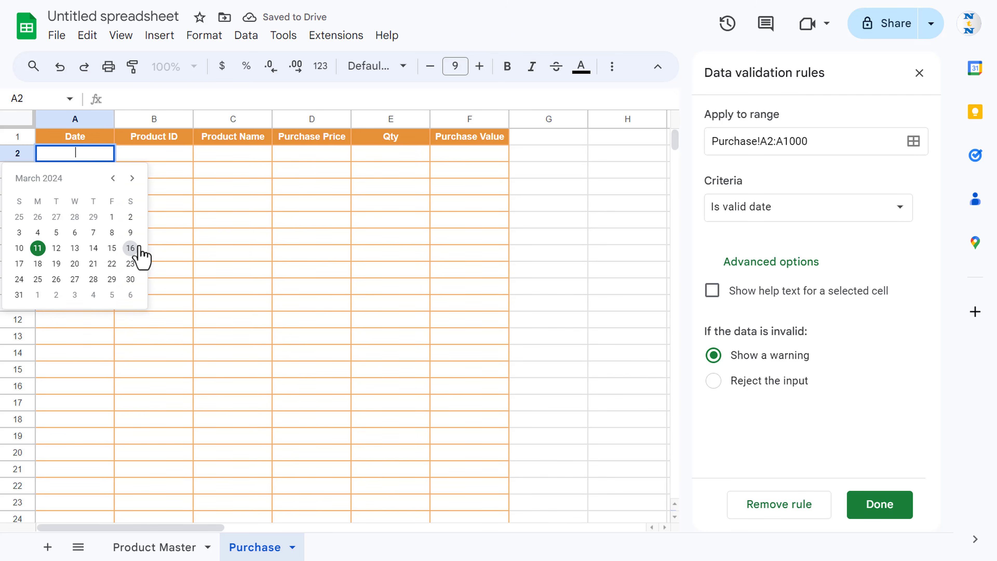
left_click(111, 178)
left_click(111, 178)
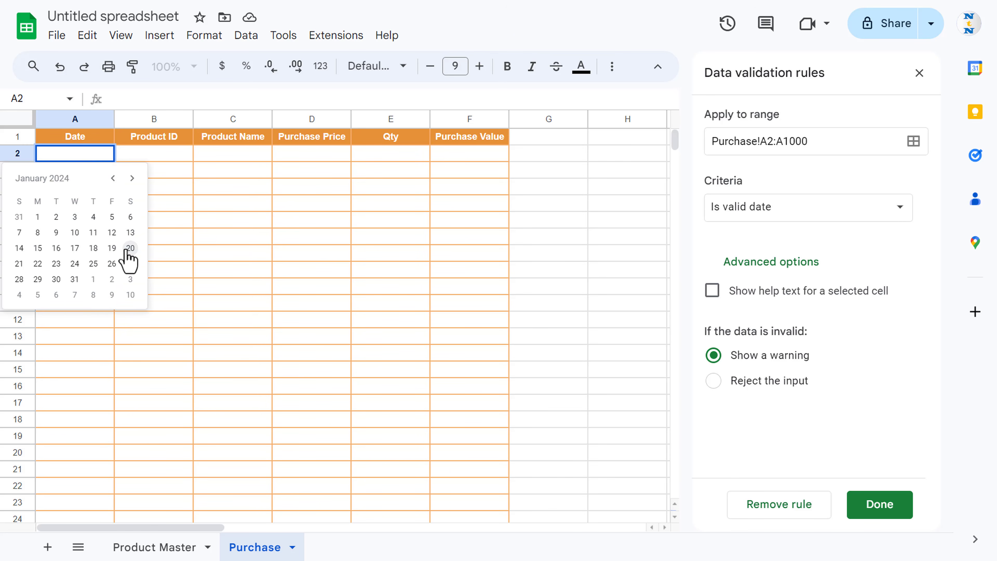
left_click(39, 221)
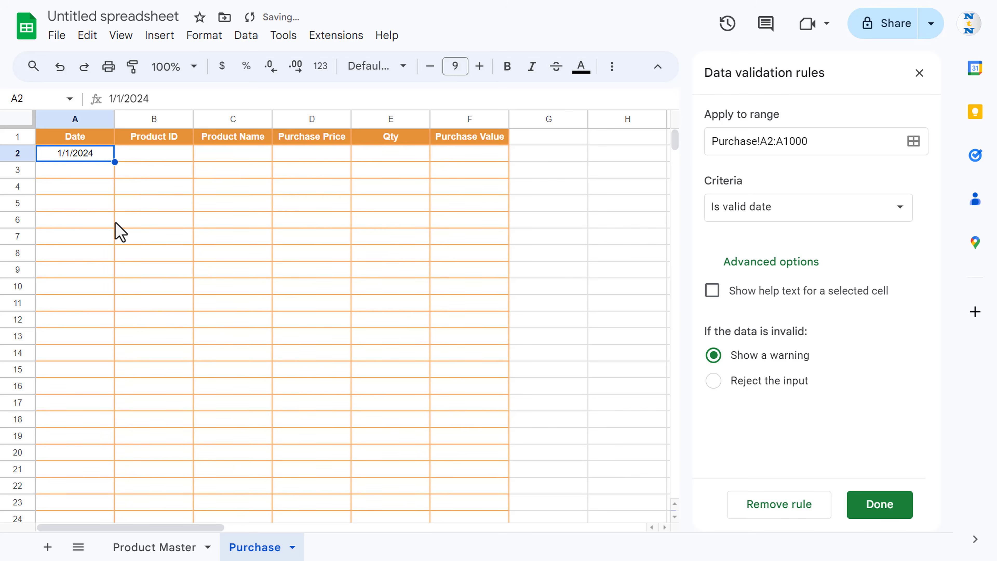
- Enter the product ID P1 in cell B2 of the Purchase sheet
key("Tab")
type("P")
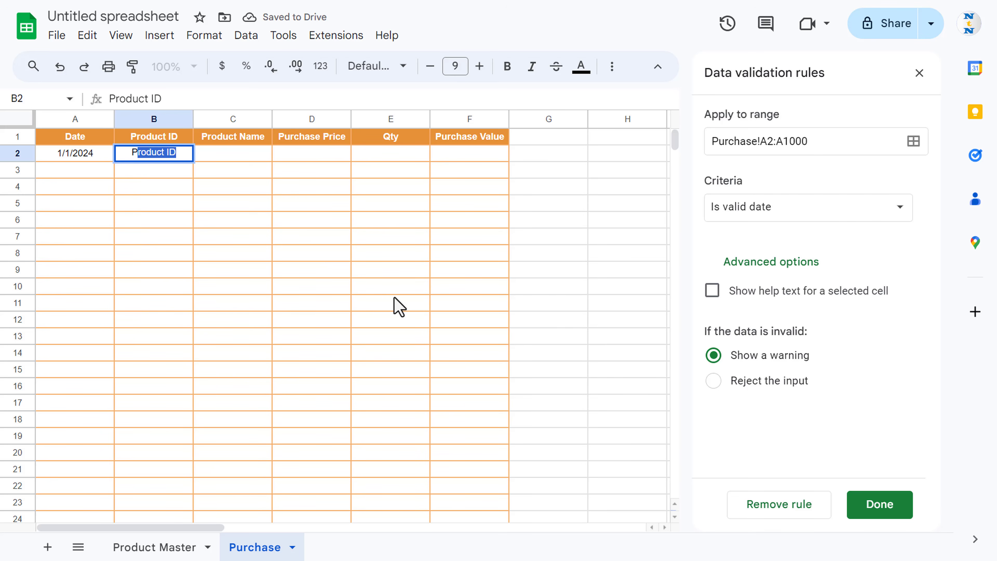
type("1")
key("Return")
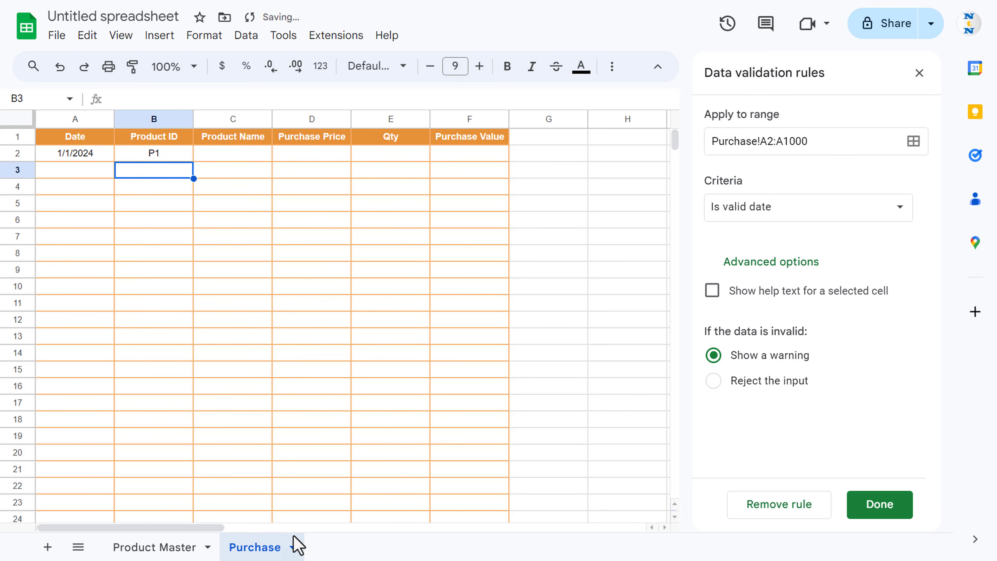
- Look up the product name in Purchase cell C2 with =VLOOKUP(B2,'Product Master'!A:E,2,0)
left_click(140, 547)
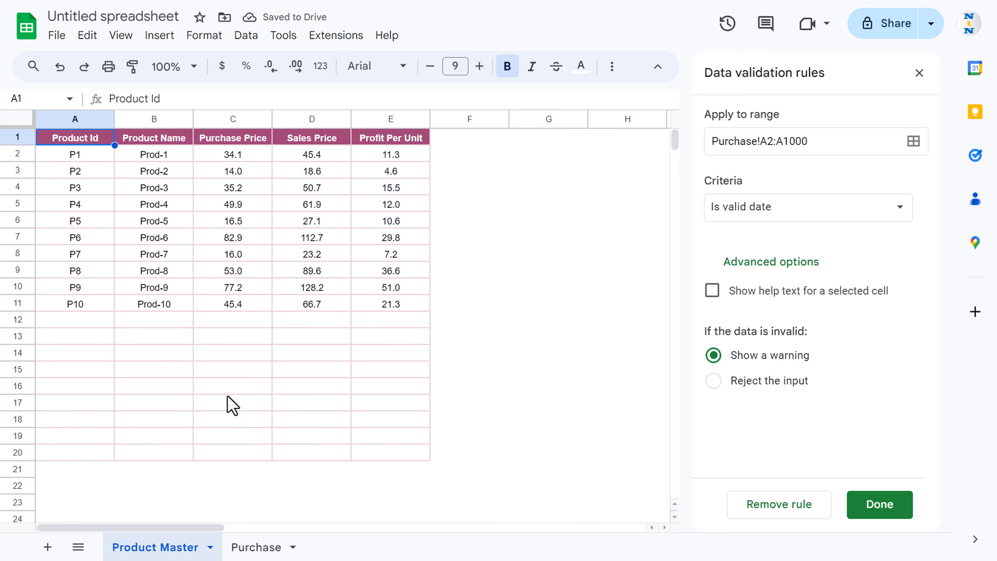
left_click(256, 547)
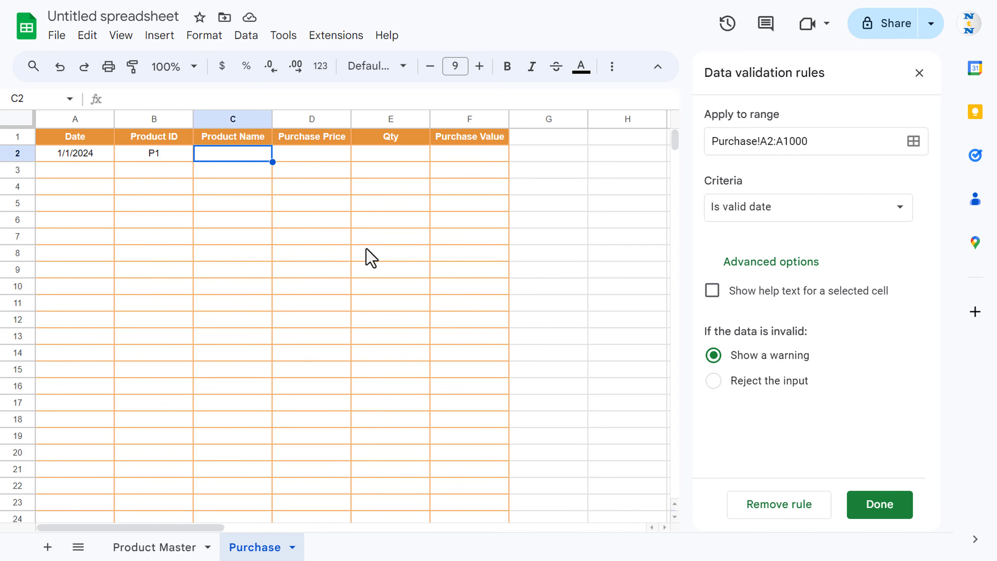
type("=VLOOKUP(")
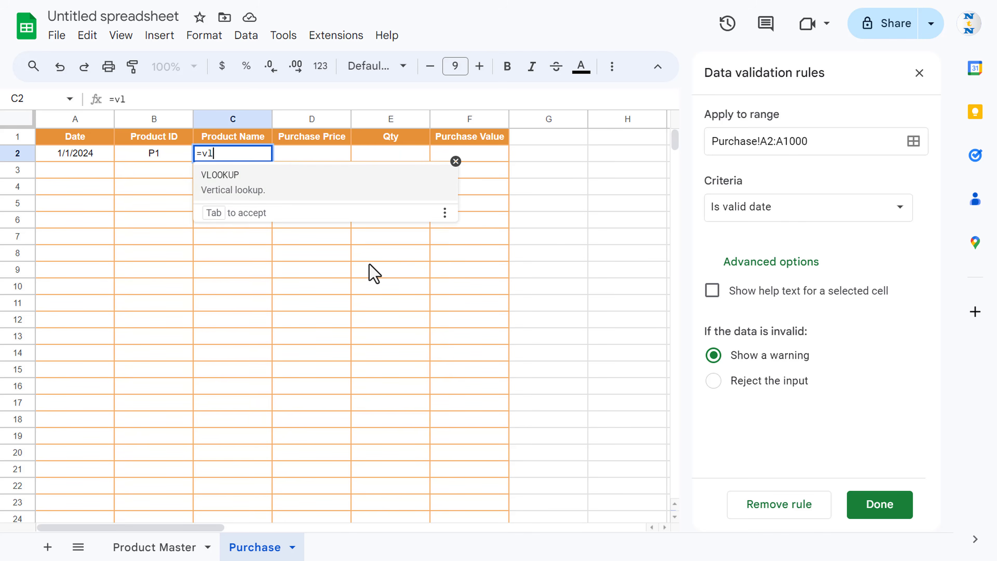
key("Left")
type(",")
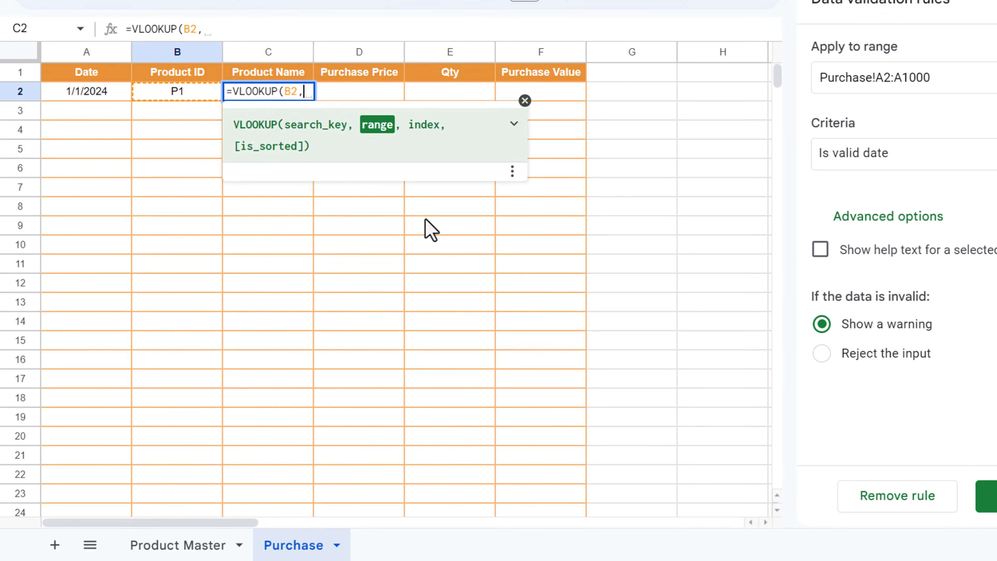
left_click(204, 546)
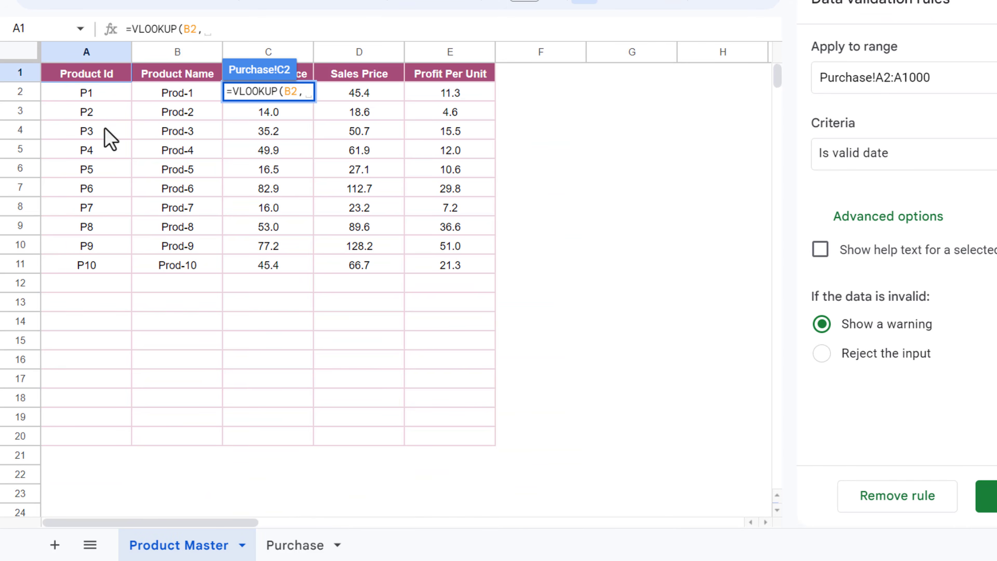
left_click(87, 56)
key("shift+Right")
key("shift+Right")
key("shift+Right")
key("shift+Right")
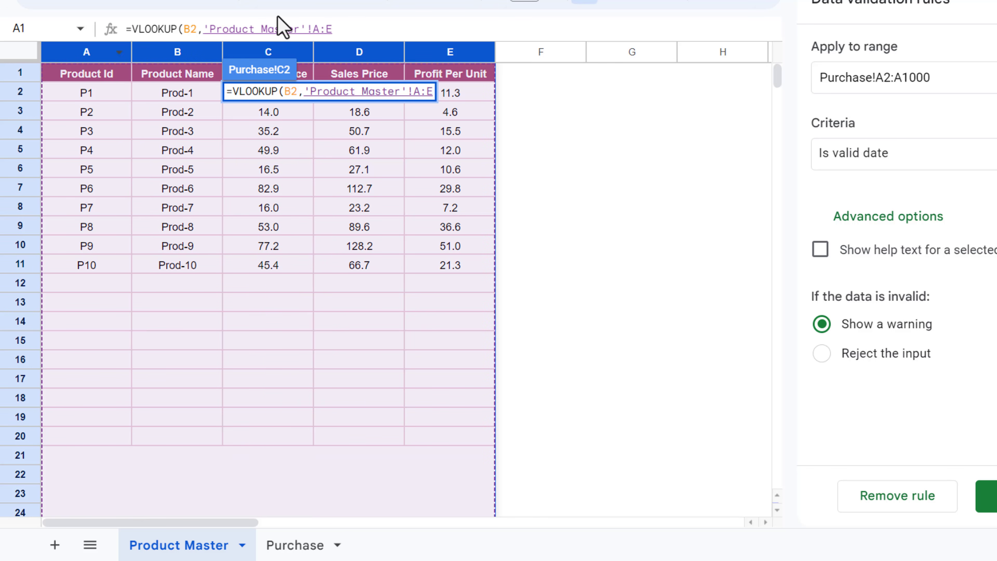
left_click(380, 31)
type(",2,0)")
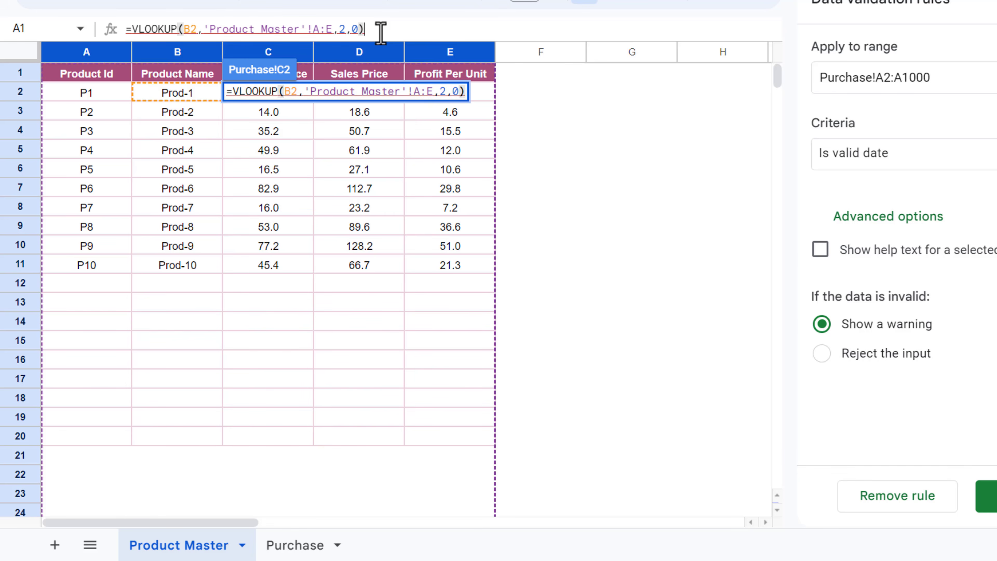
key("Return")
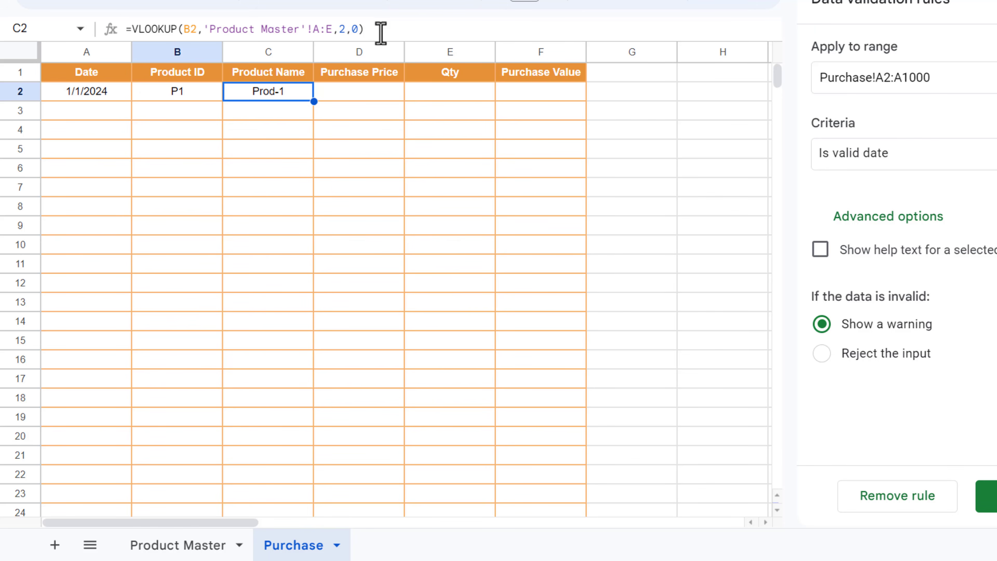
key("Up")
left_click(281, 97)
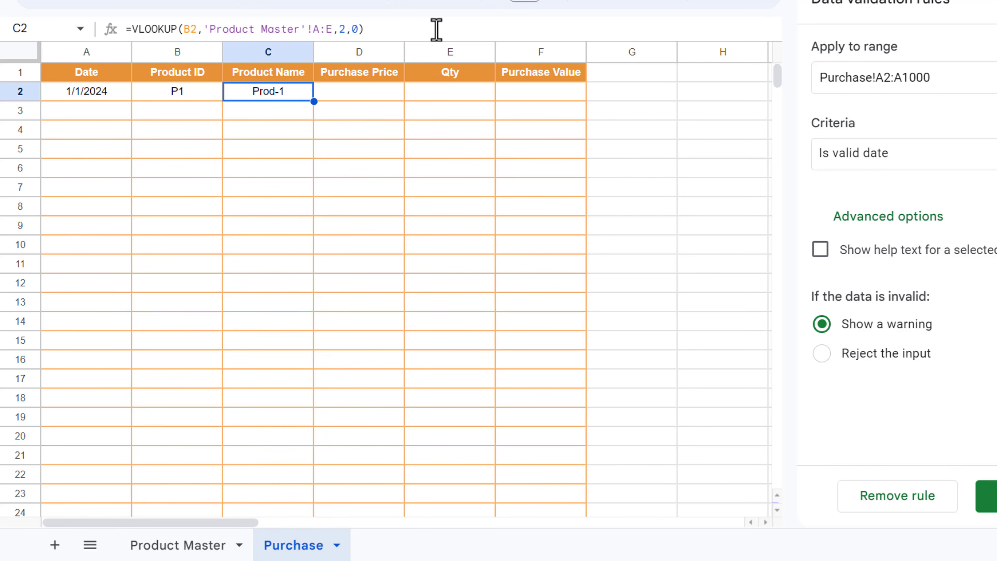
left_click(420, 29)
key("Escape")
- Move the Product Master sheet after the Purchase sheet and return to Purchase
left_click(373, 96)
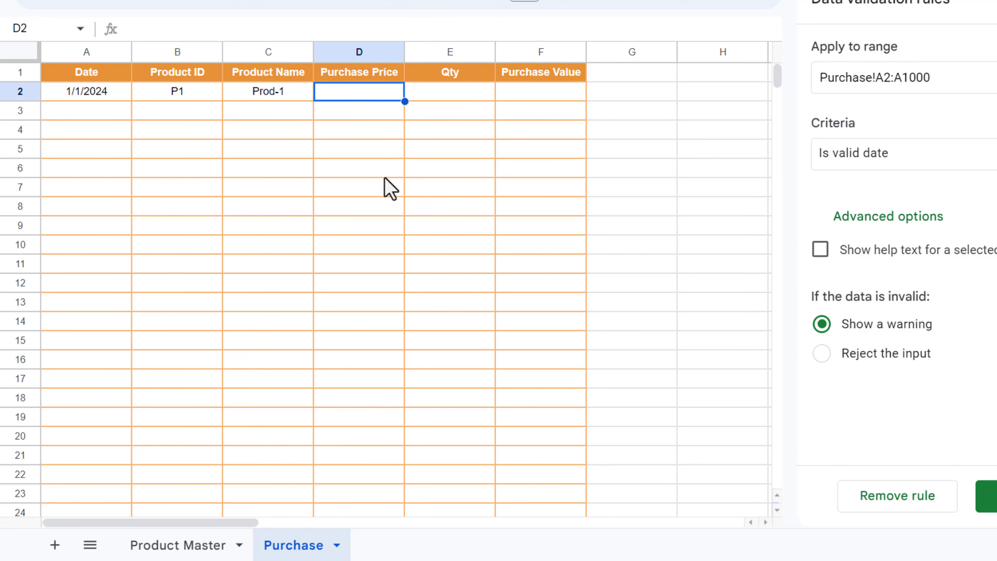
left_click(197, 554)
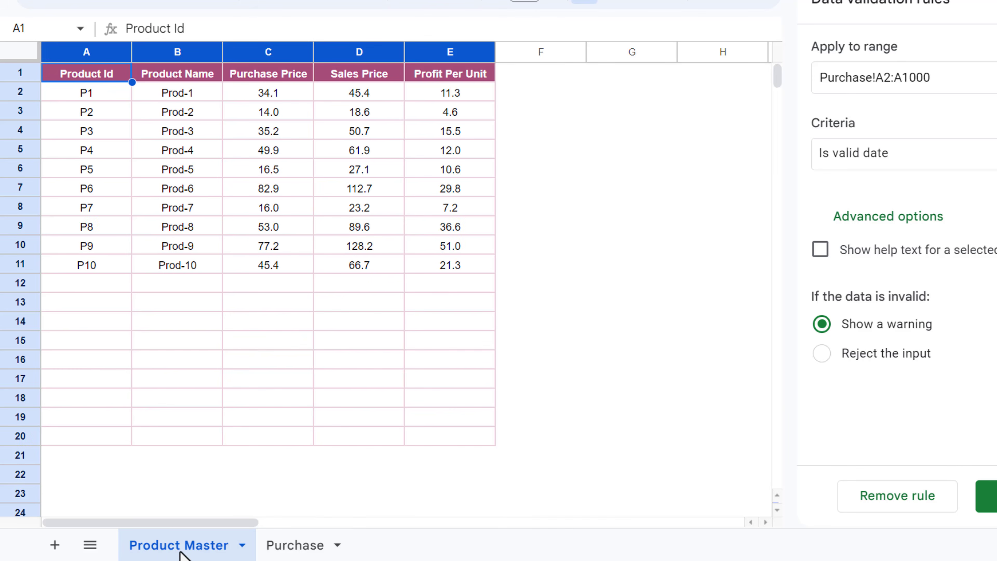
left_click_drag(162, 552, 346, 540)
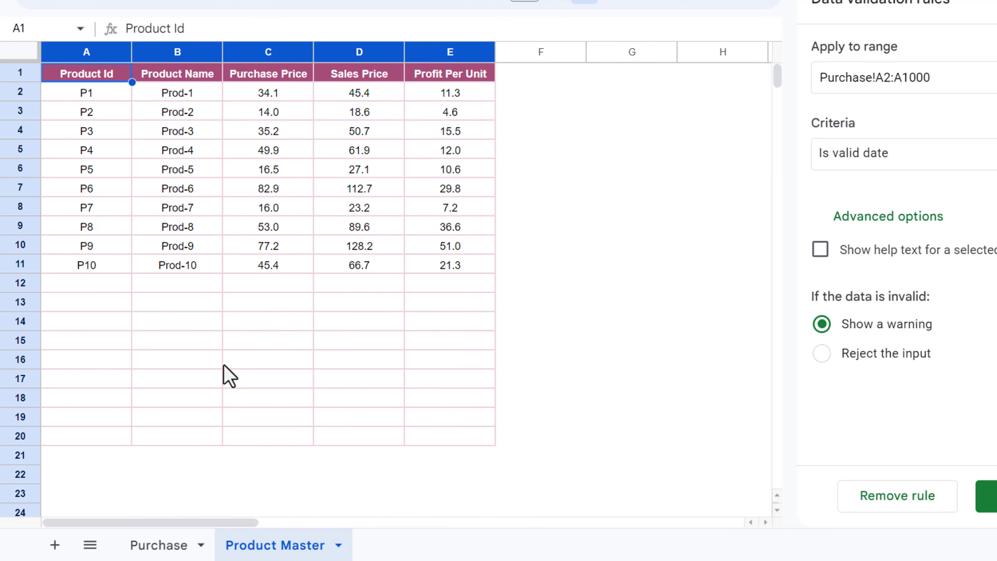
left_click(160, 546)
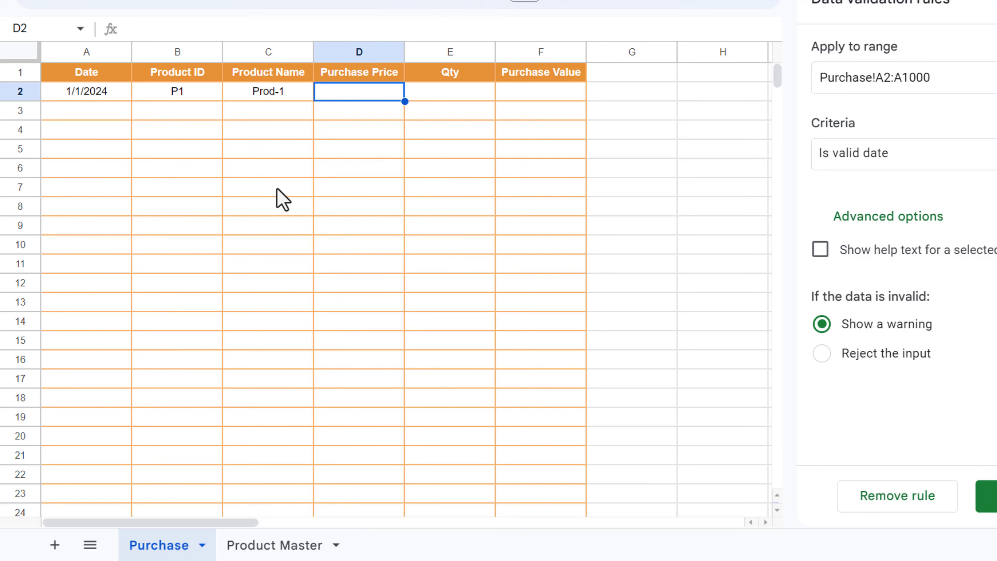
- Copy the C2 lookup formula into D2 and set its column index to 3, giving =VLOOKUP(B2,'Product Master'!A:E,3,0)
left_click(269, 95)
left_click_drag(425, 35, 125, 30)
key("ctrl+c")
key("Escape")
left_click(383, 98)
key("ctrl+v")
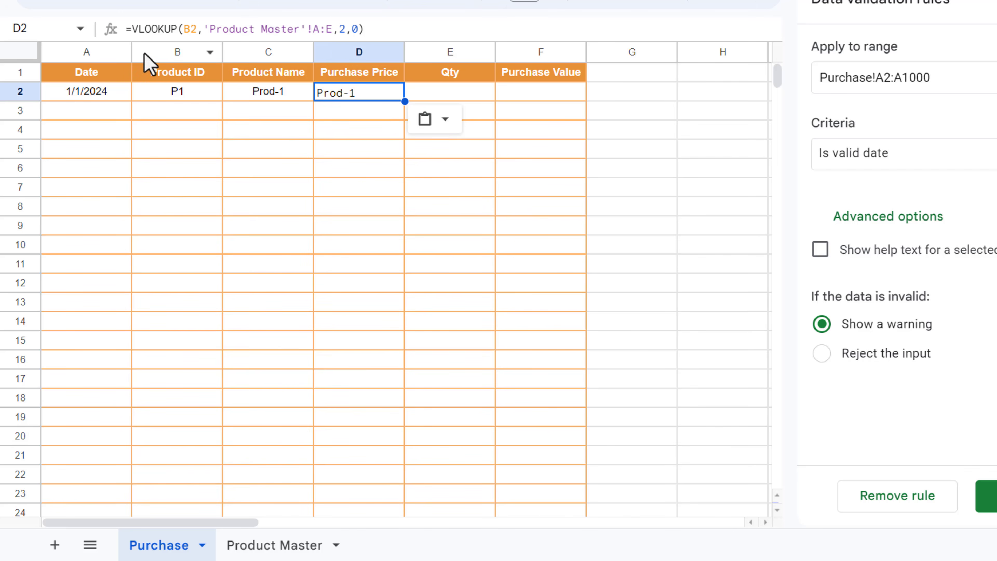
double_click(342, 29)
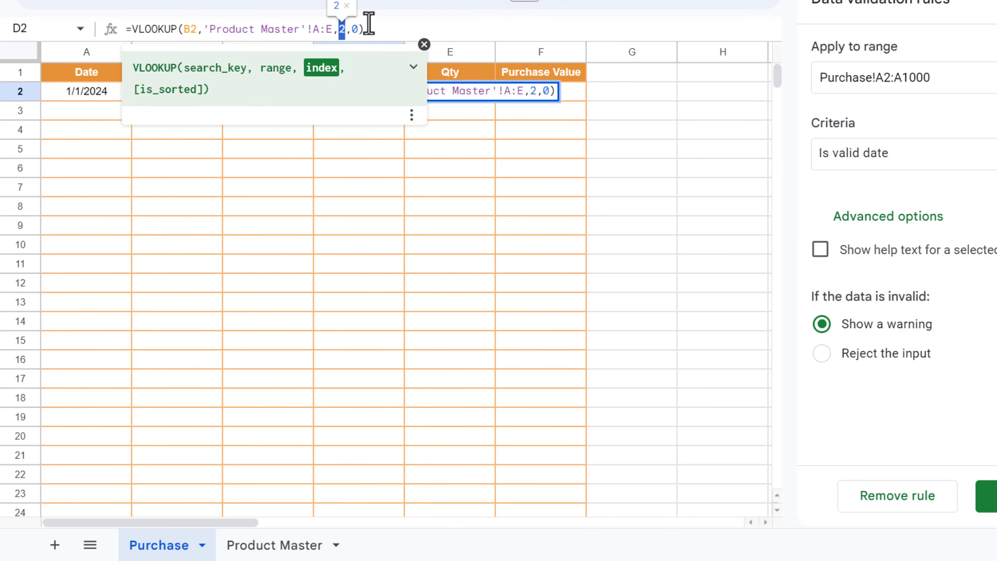
type("3")
key("Return")
key("Up")
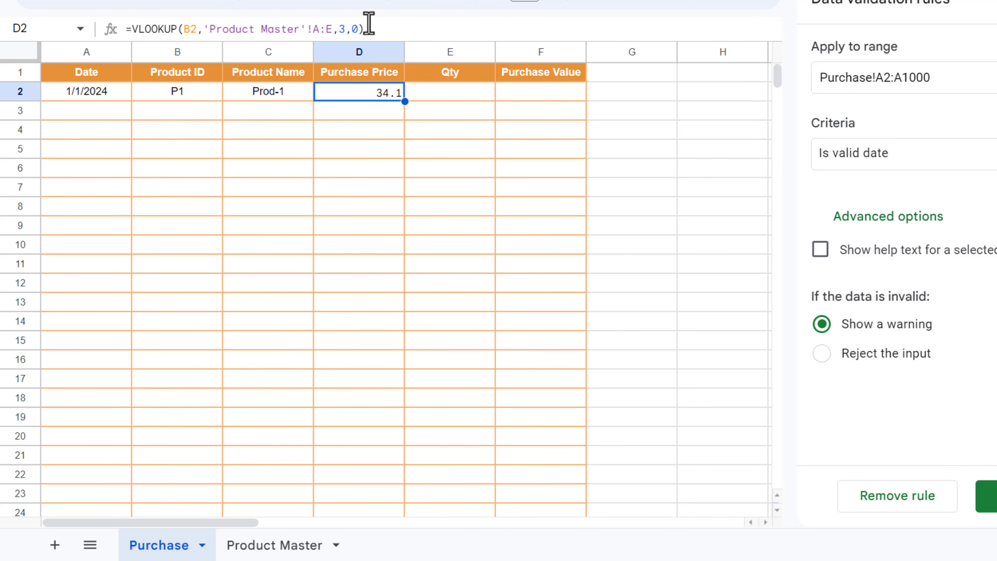
- Enter the quantity 200 in cell E2 of the Purchase sheet
key("Right")
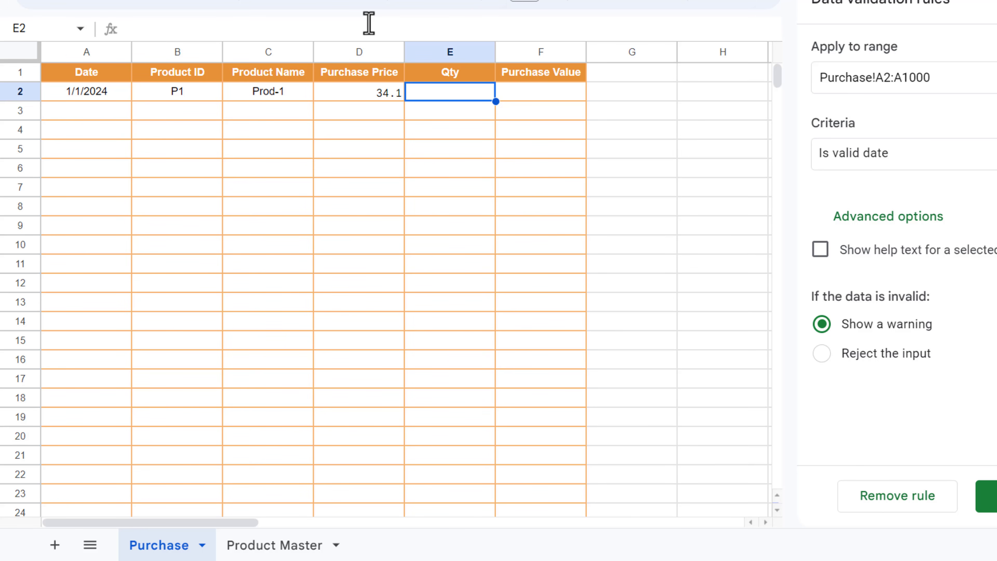
type("200")
key("Return")
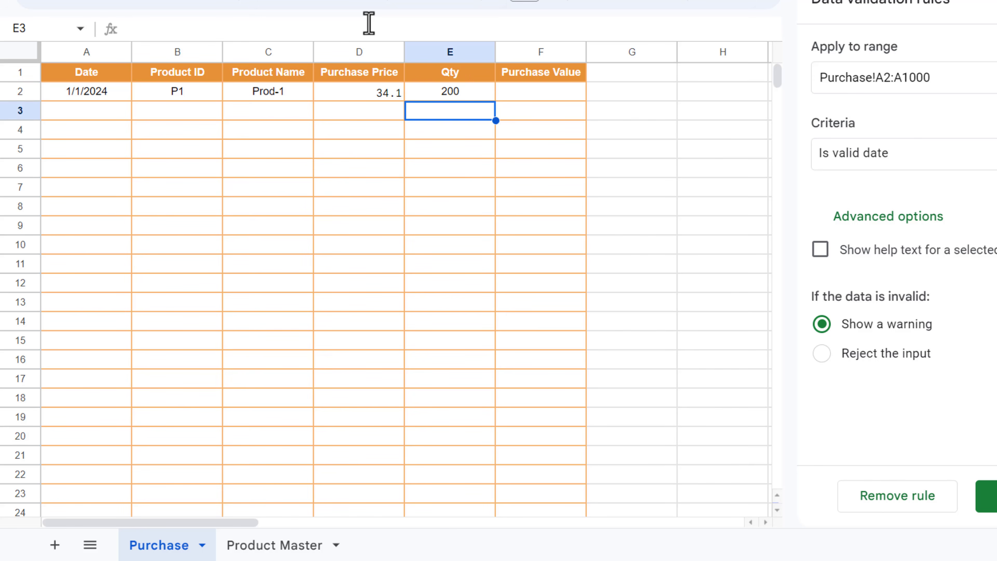
- Calculate the purchase value in F2 with the formula =D2*E2
key("Up")
key("Right")
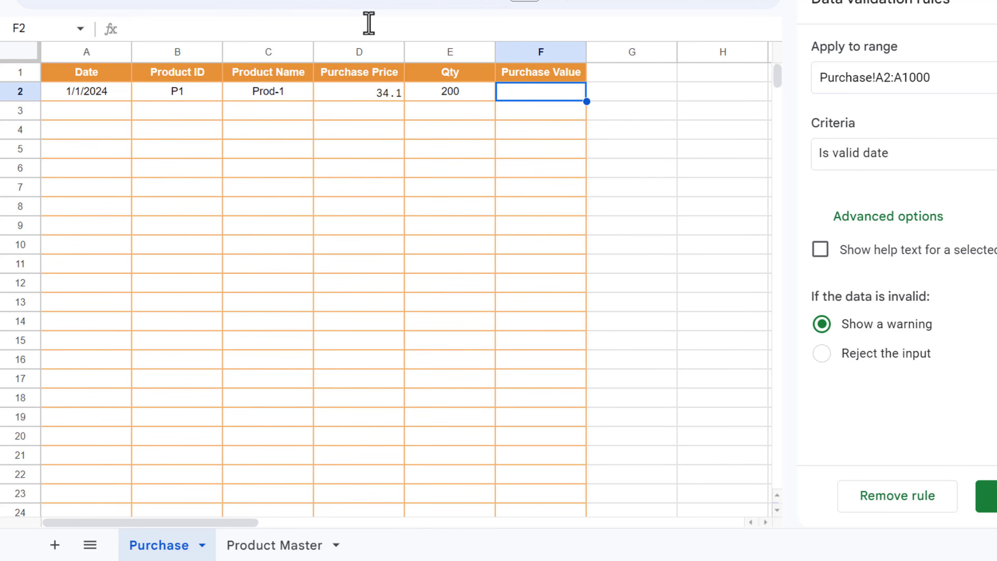
type("=")
key("Left")
key("Left")
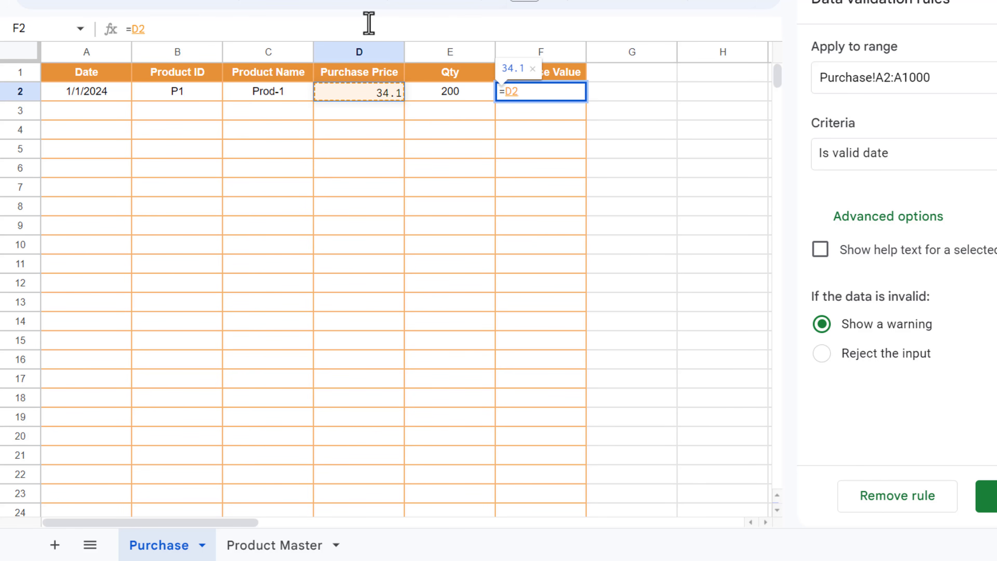
type("*")
key("Left")
key("Return")
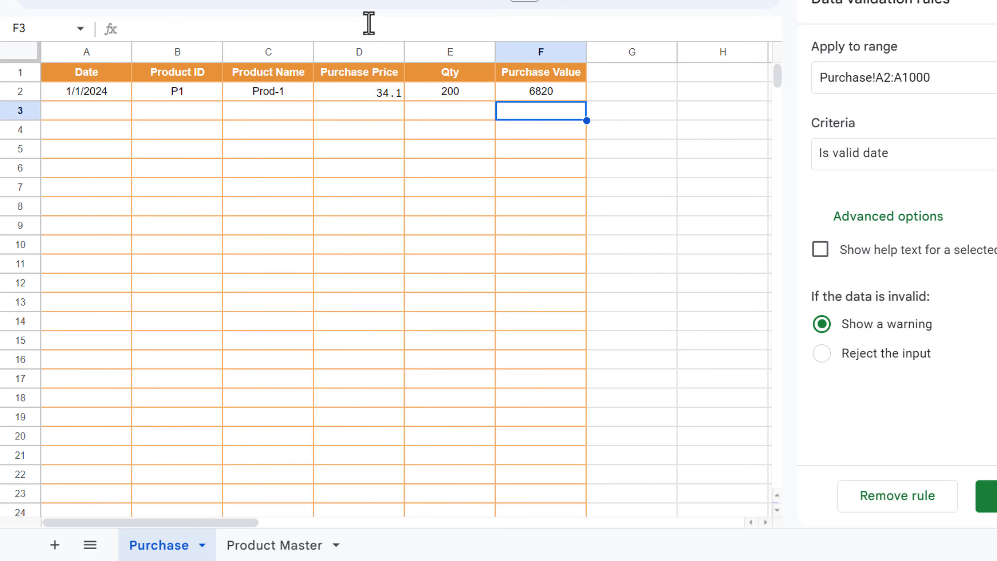
key("Up")
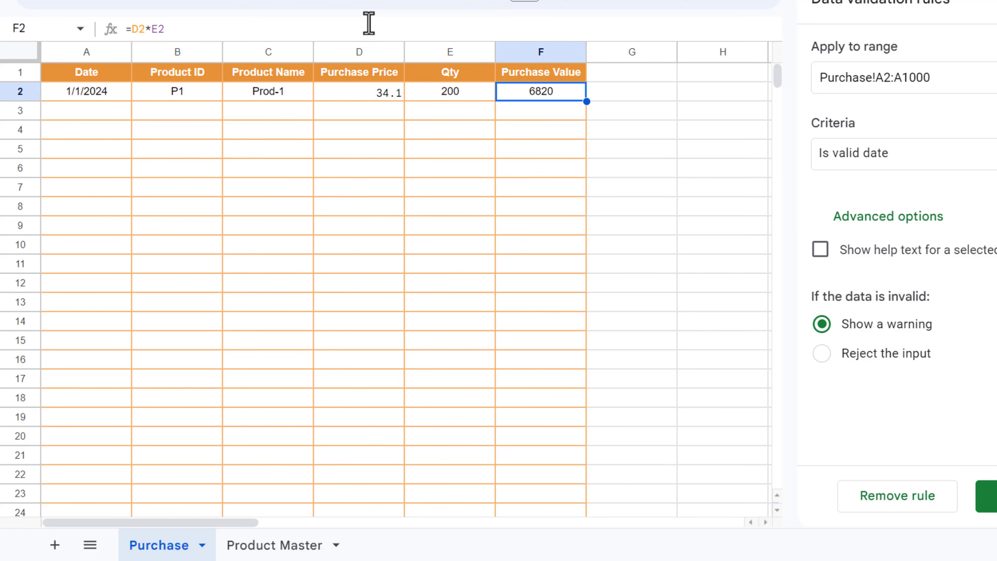
- Paste the prepared purchase dates, product IDs and quantities into the Purchase sheet starting at A3
key("shift+Left")
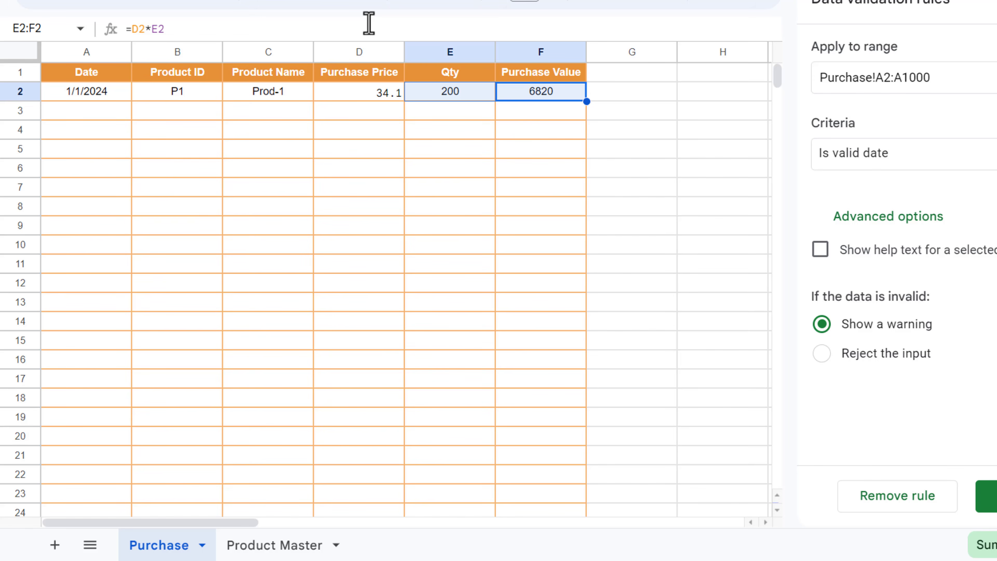
key("Right")
key("Home")
key("Down")
key("Down")
key("Down")
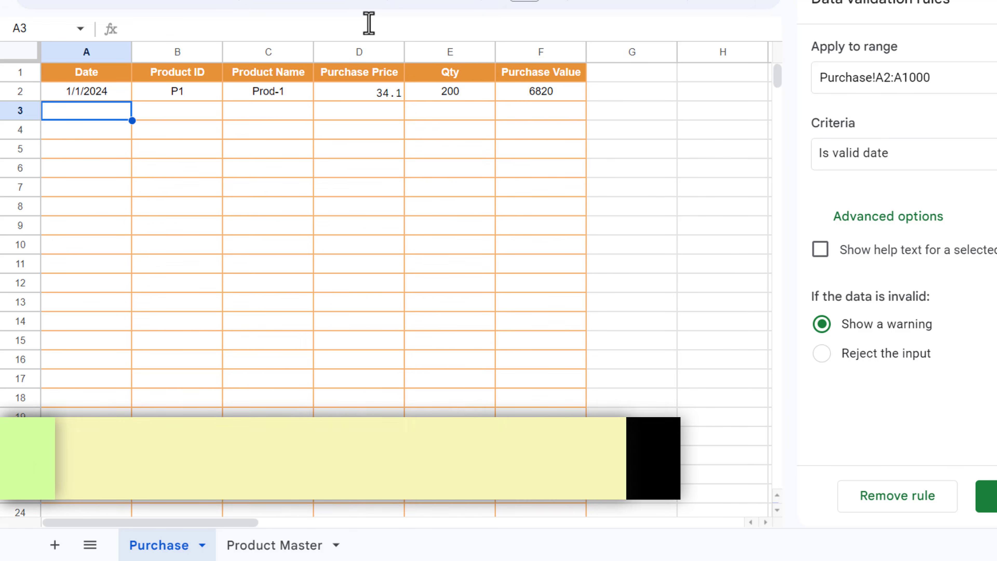
key("Up")
key("Up")
key("ctrl+v")
key("Right")
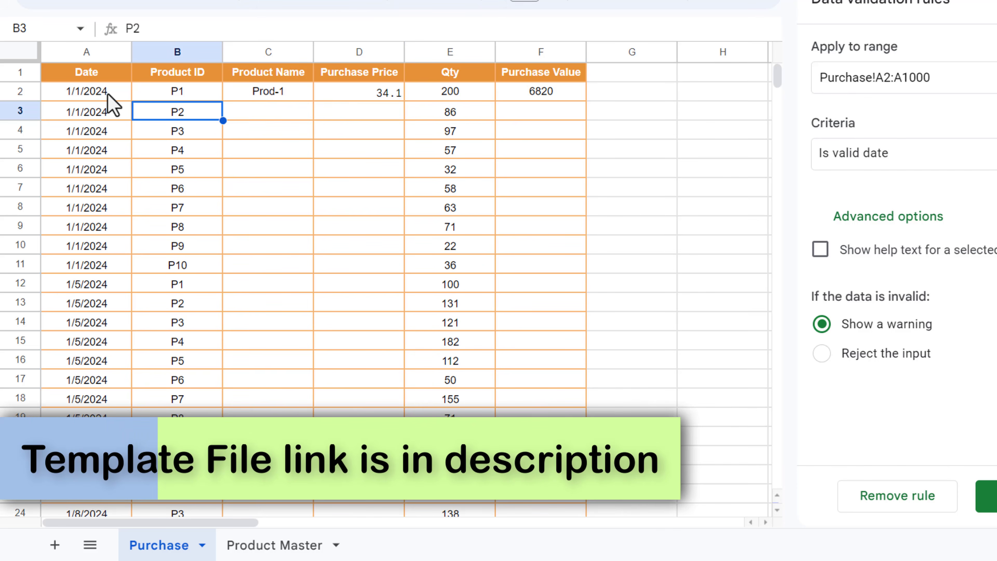
- Fill the C2:D2 lookup formulas and the F2 purchase value formula down through all the data rows
left_click_drag(275, 94, 398, 110)
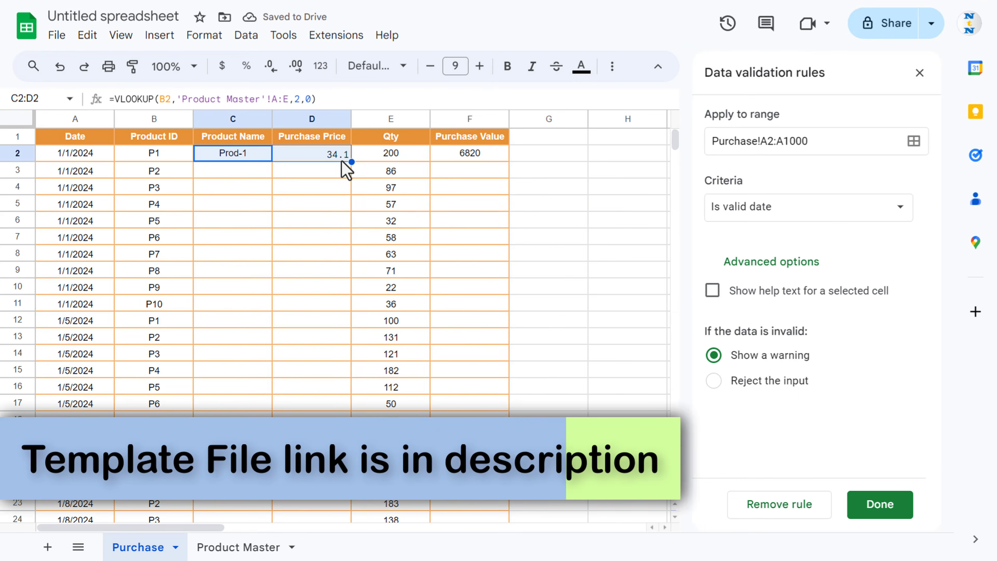
double_click(351, 162)
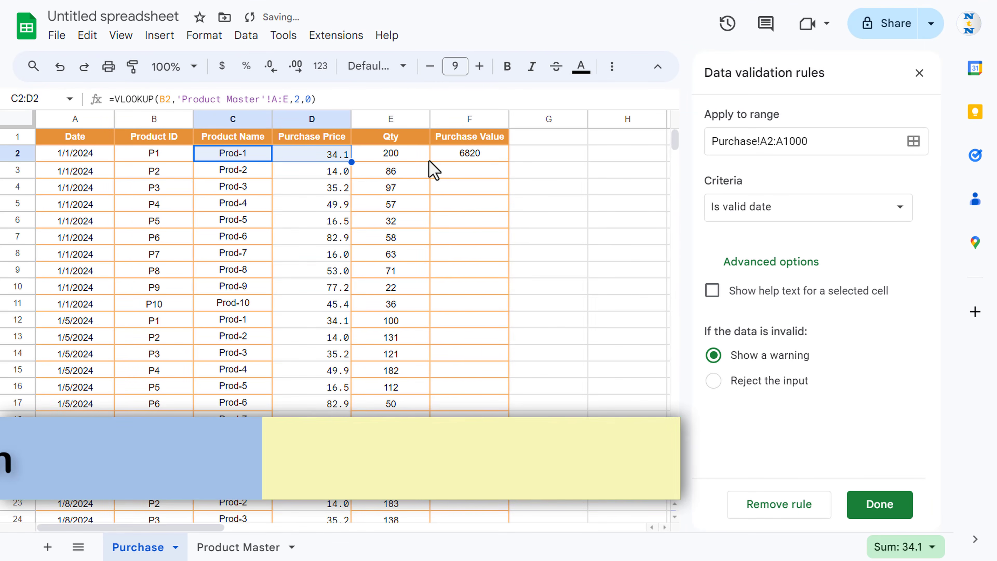
left_click(463, 154)
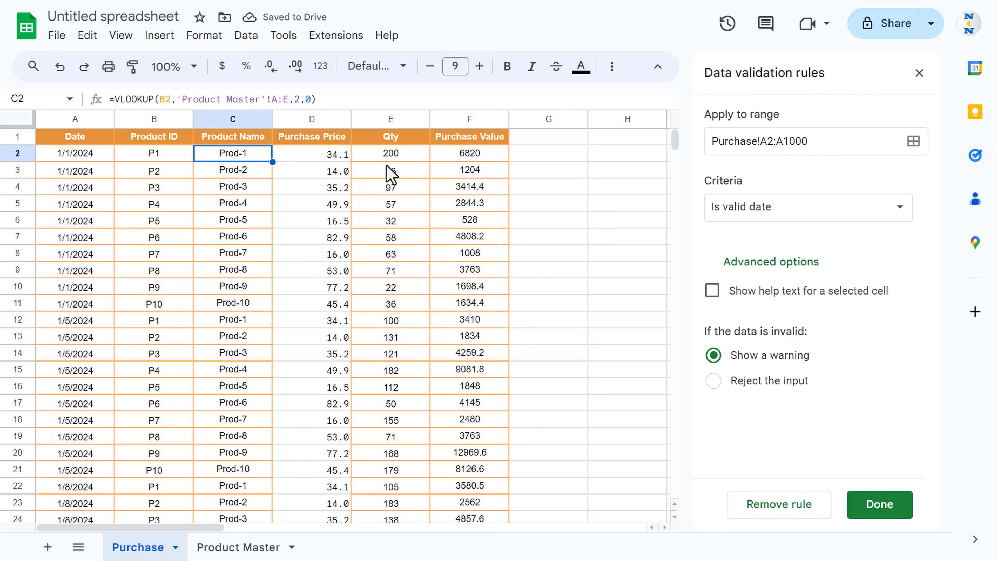
- Copy the formatting of the Qty cells E2:E61 onto the Purchase Price column starting at D2
left_click(399, 155)
key("ctrl+shift+Down")
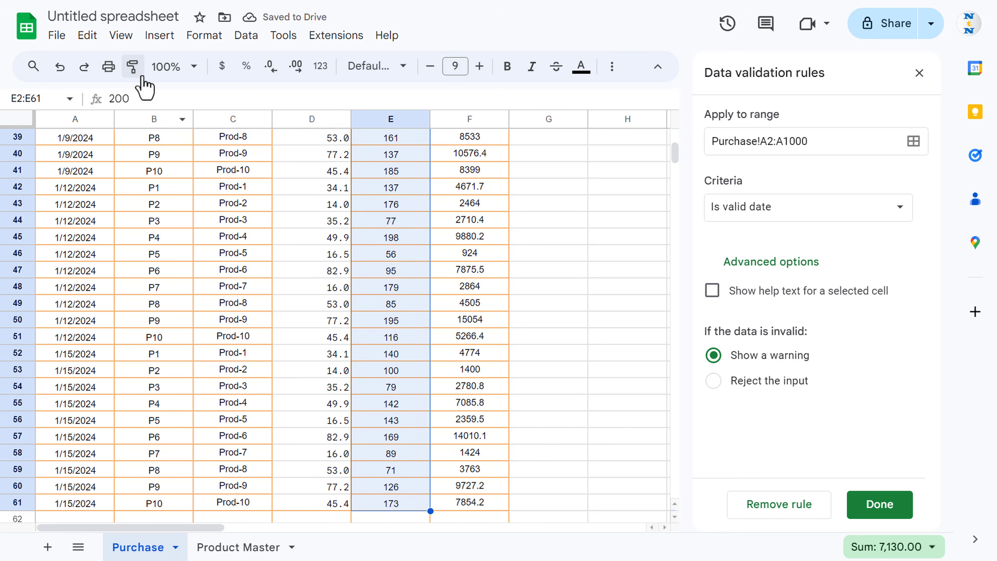
left_click(132, 66)
left_click_drag(675, 160, 675, 146)
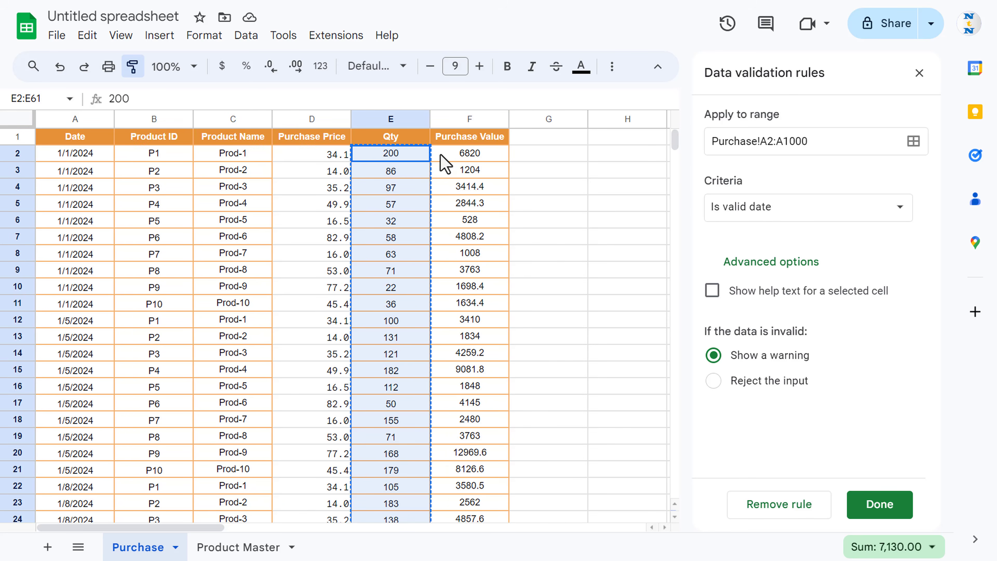
left_click(339, 159)
left_click(407, 162)
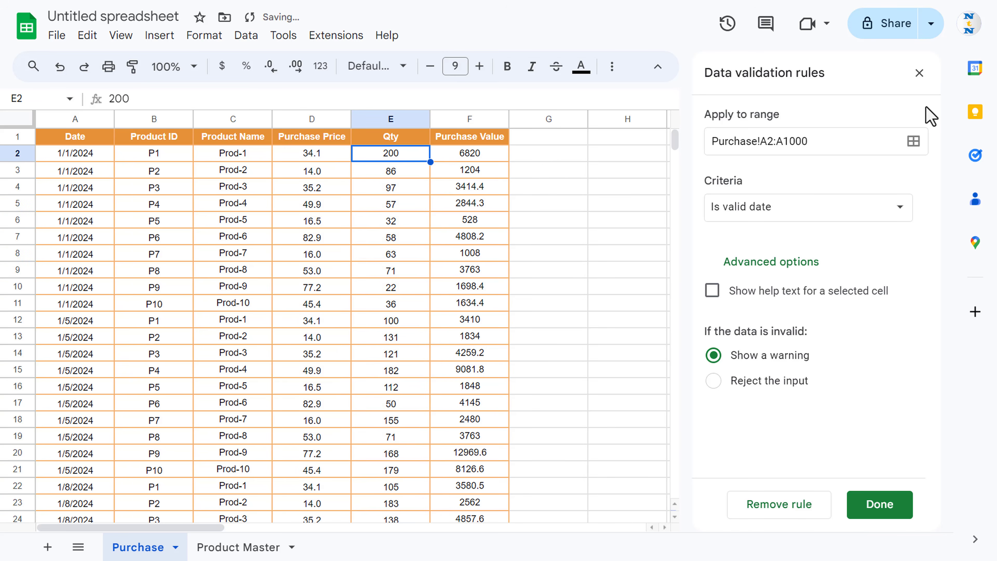
- Close the data validation rules and hide the gridlines on the Purchase sheet
left_click(918, 73)
key("Left")
key("Down")
key("Down")
left_click(121, 35)
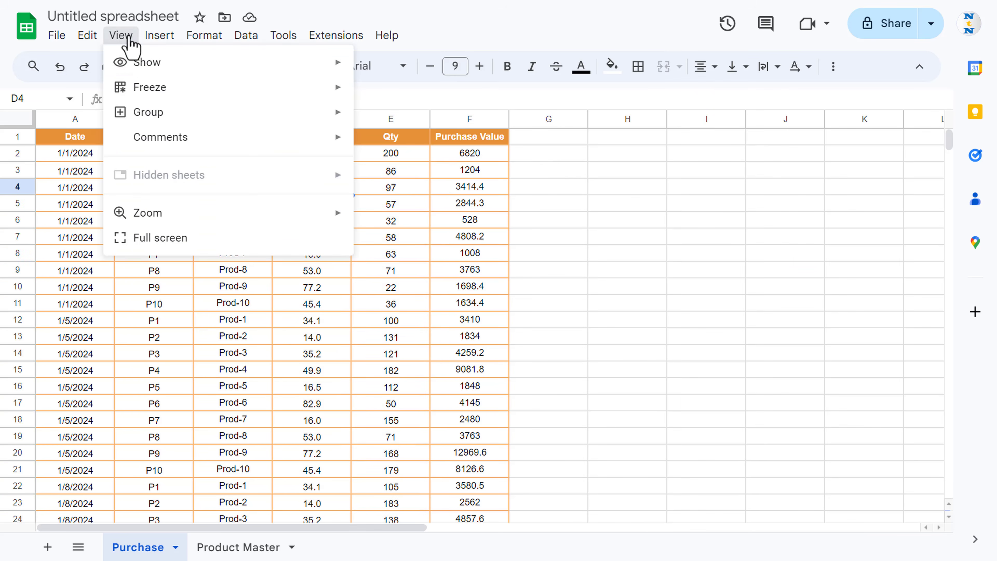
mouse_move(146, 64)
left_click(389, 94)
left_click(473, 254)
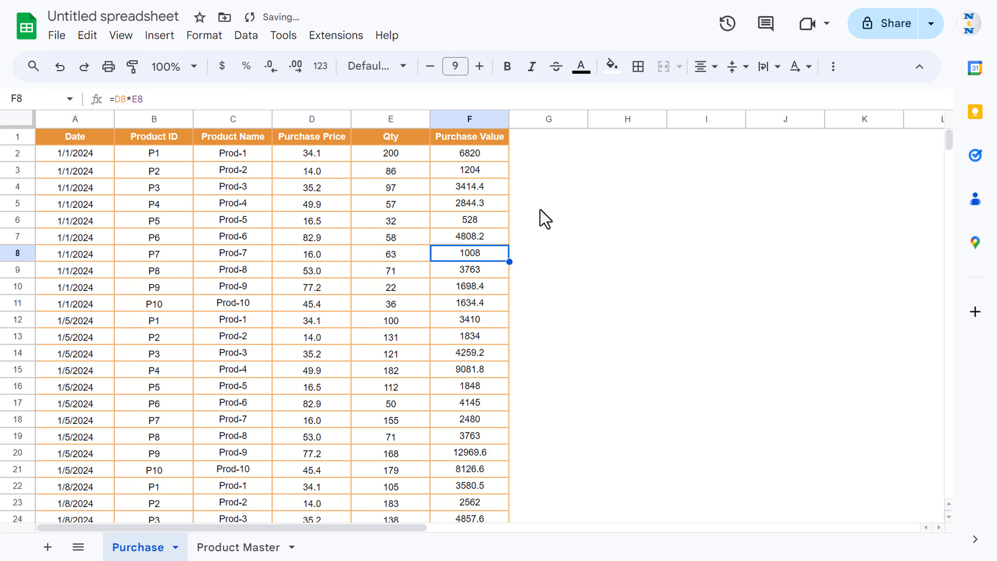
- Add a new sheet after Purchase and rename it Sales
left_click(48, 547)
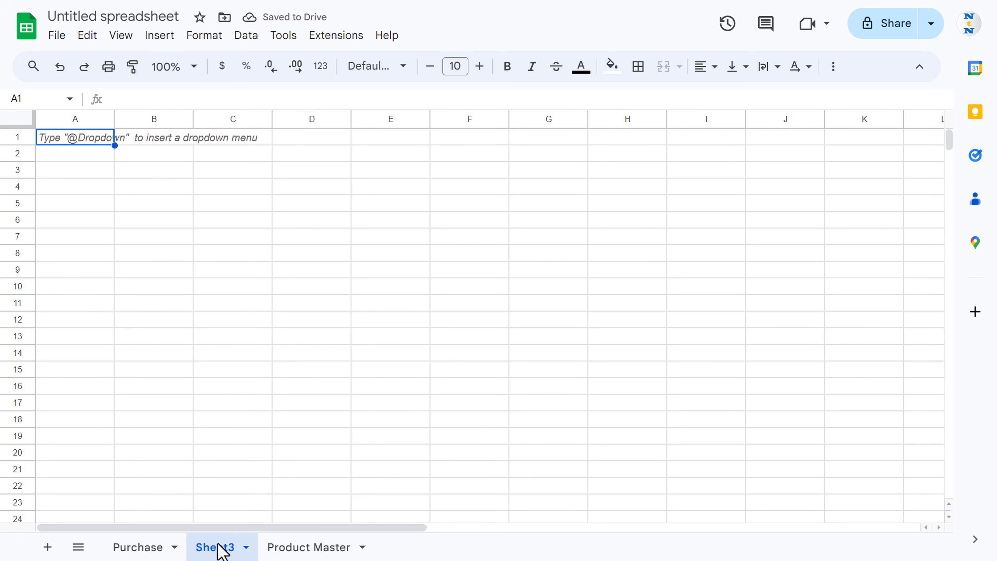
double_click(222, 550)
type("Sales")
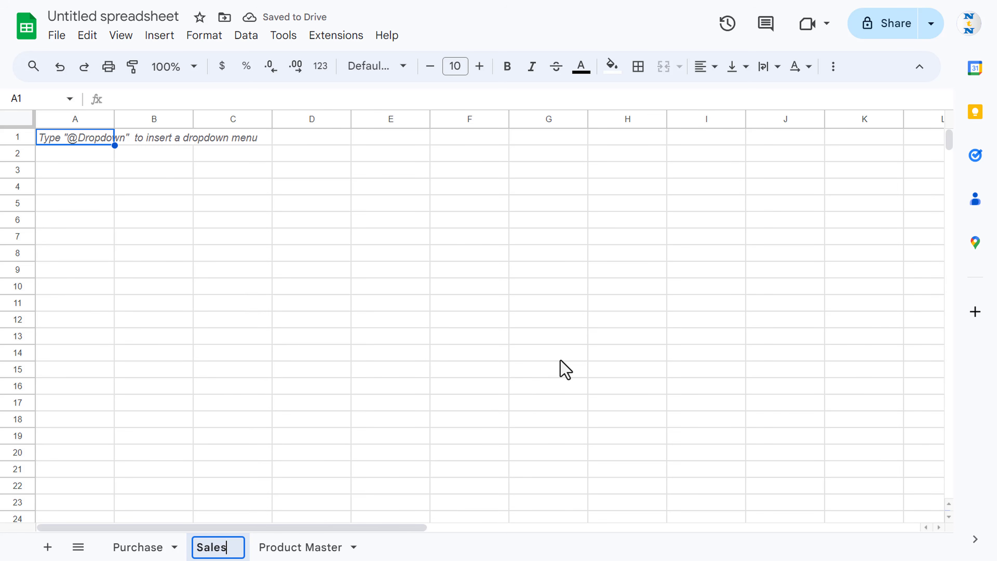
key("Return")
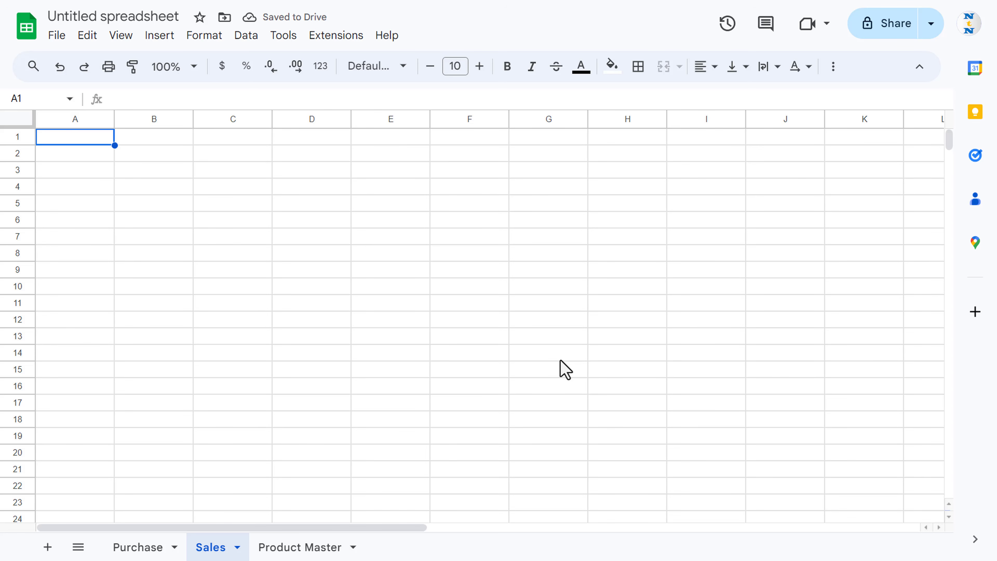
- Enter the headers Date, Product ID and Prouduct Name in A1:C1 of the Sales sheet
type("Date")
key("Tab")
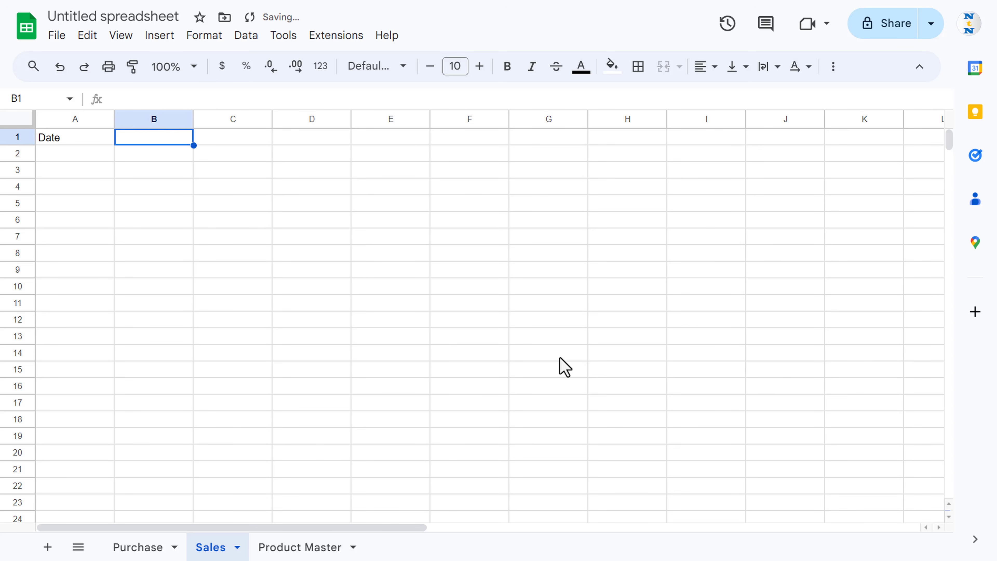
type("P")
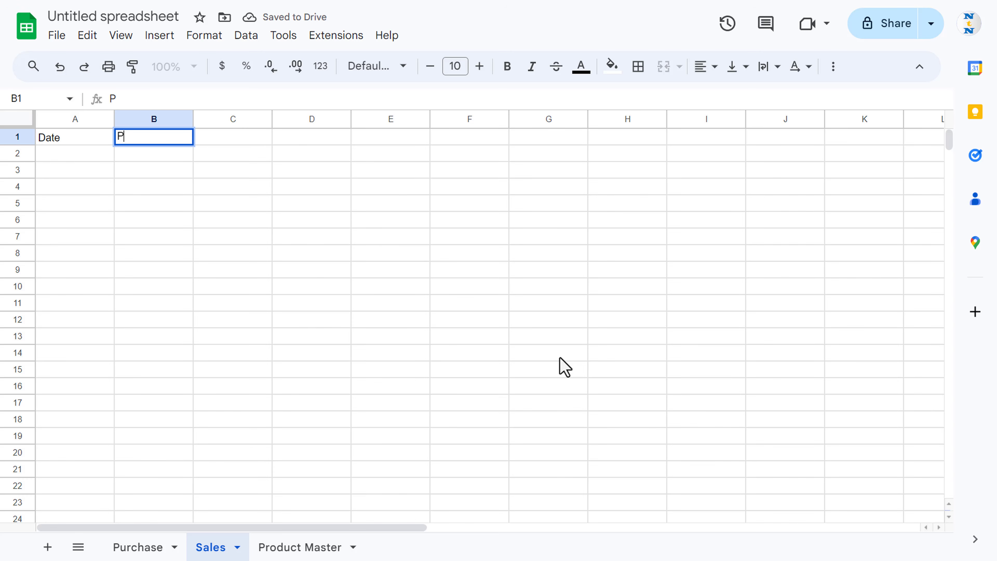
type("roduct ID")
key("Tab")
type("P")
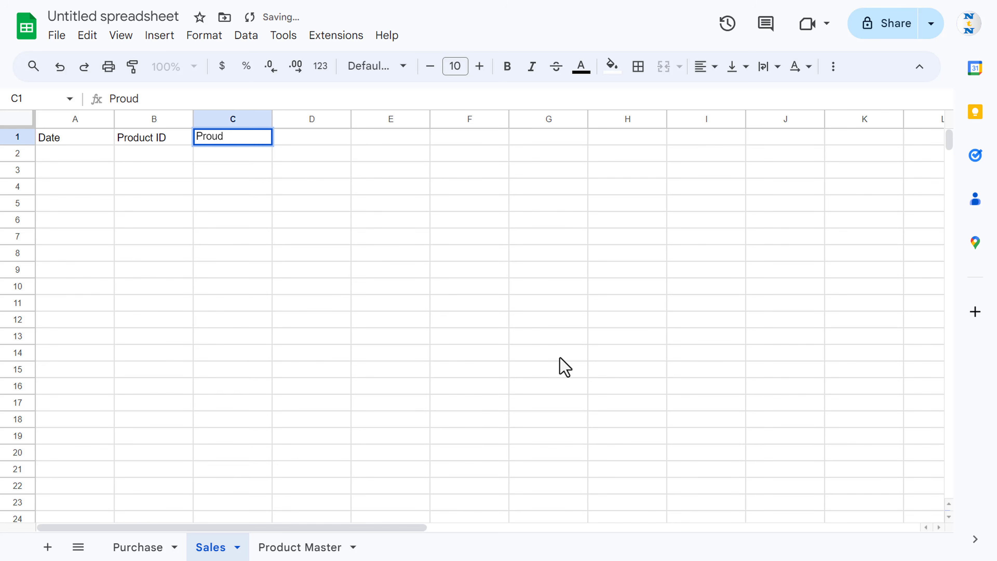
type("rouduct Name")
key("Tab")
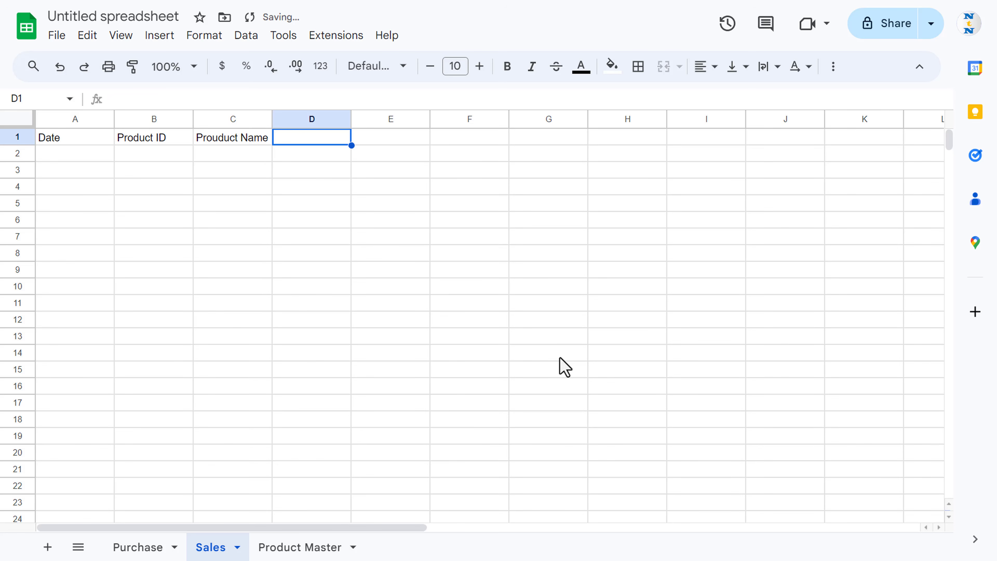
- Enter the headers Sale Price, Qty, Sales Value and Profit in D1:G1 of the Sales sheet
type("Sale Price")
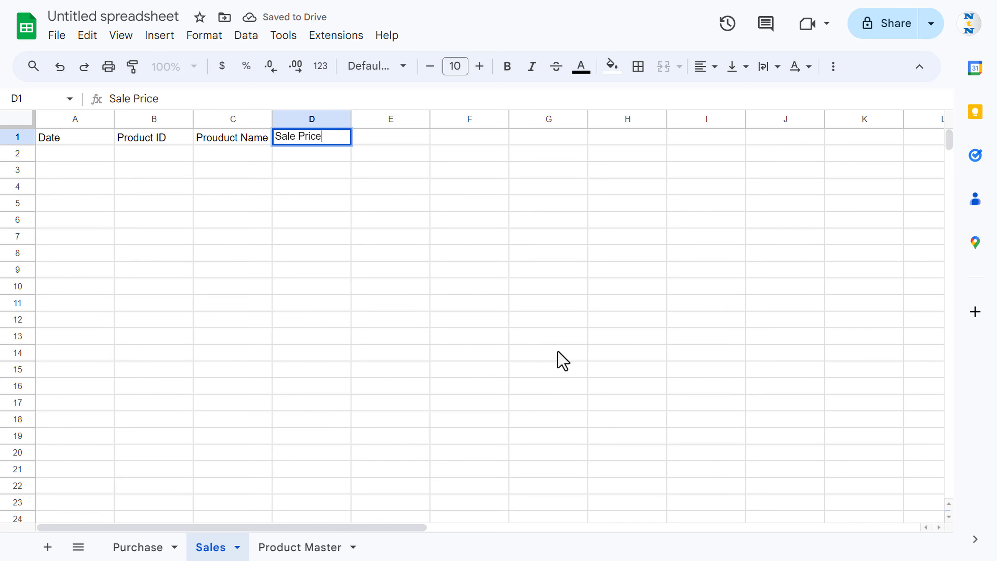
key("Tab")
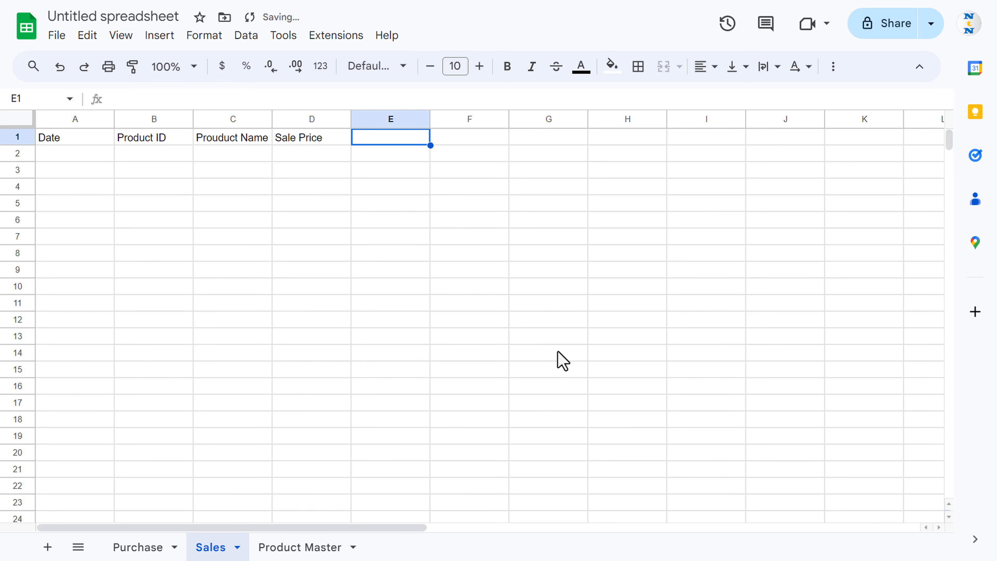
type("Qty")
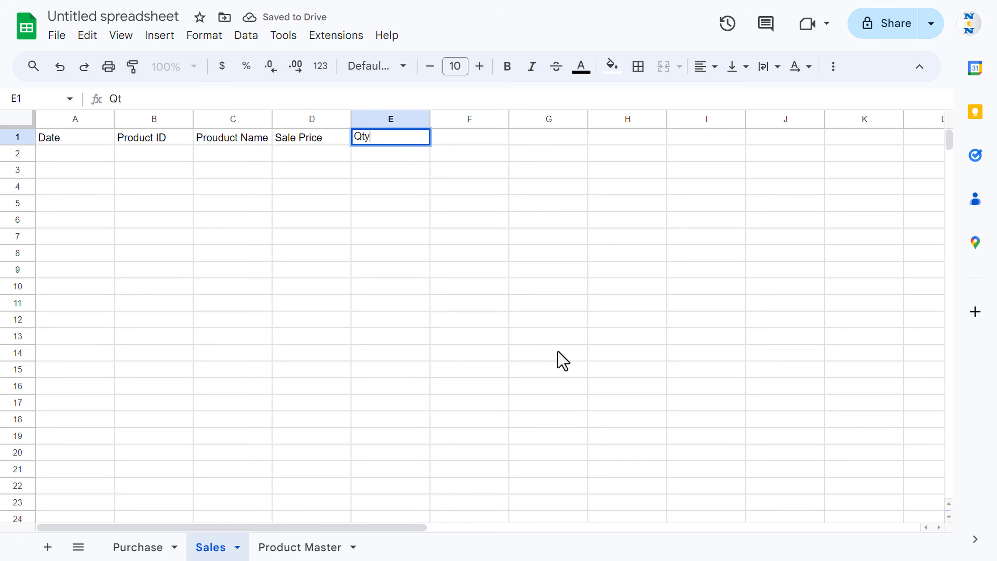
key("Tab")
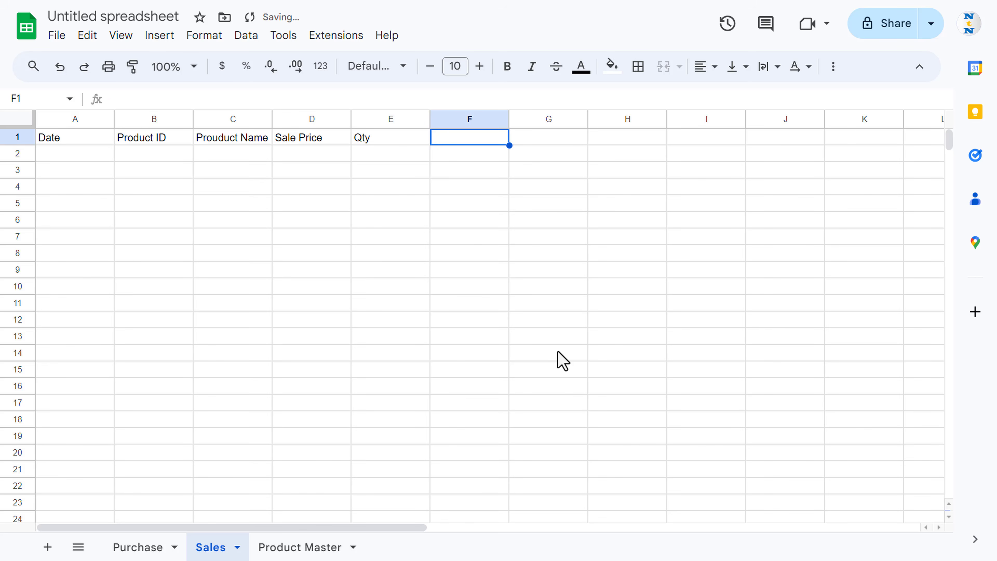
type("Sales Value")
key("Tab")
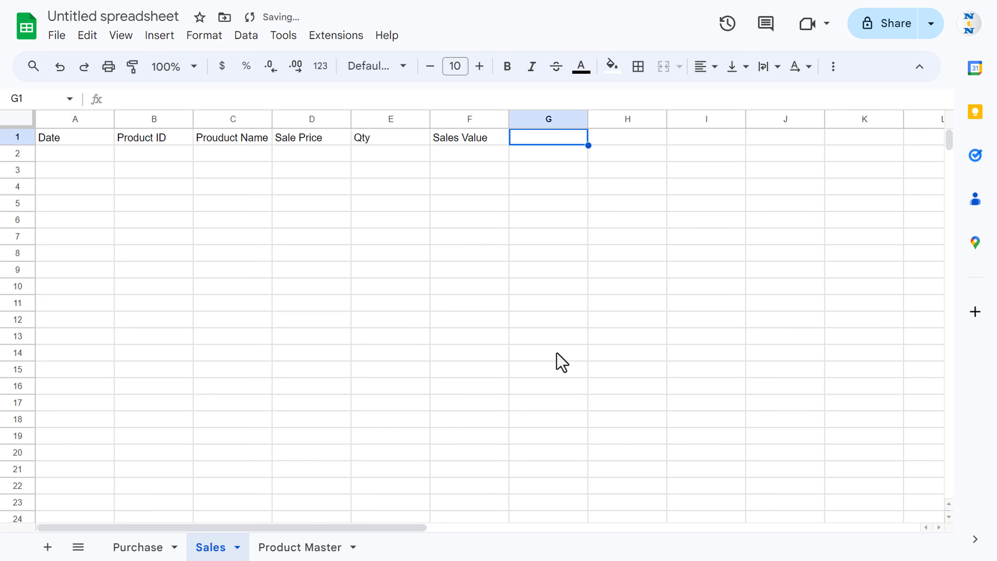
type("Prof")
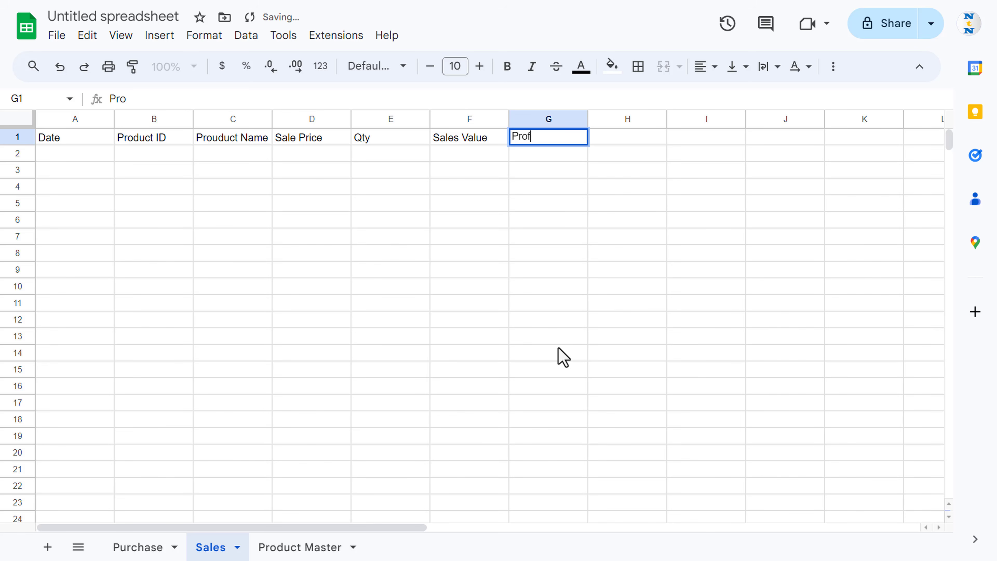
type("it")
key("Return")
- Align the contents of A1:G1000 on the Sales sheet to the centre horizontally and the middle vertically
key("Up")
key("ctrl+Left")
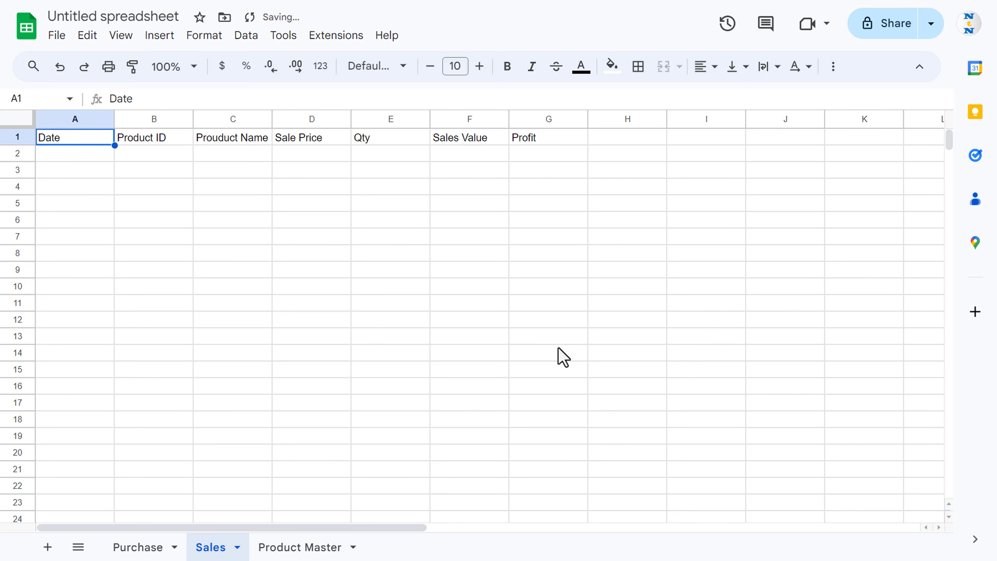
key("ctrl+shift+Right")
key("ctrl+shift+Down")
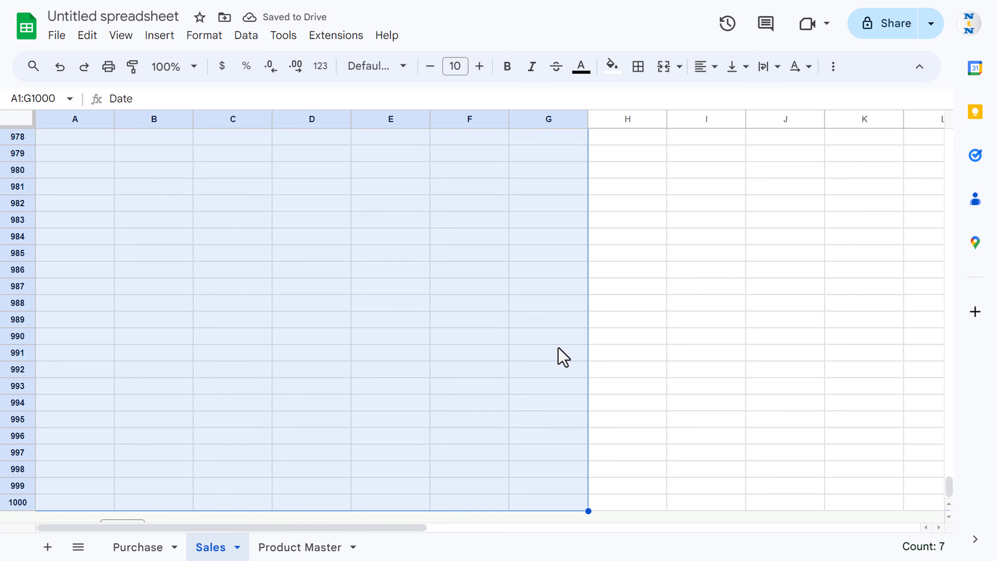
left_click(708, 67)
left_click(729, 96)
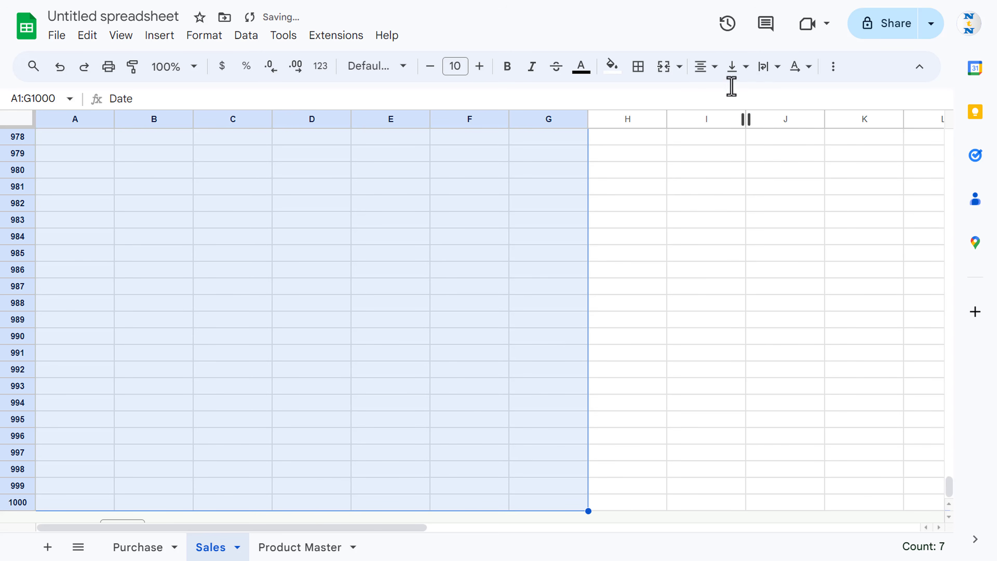
left_click(735, 67)
left_click(764, 98)
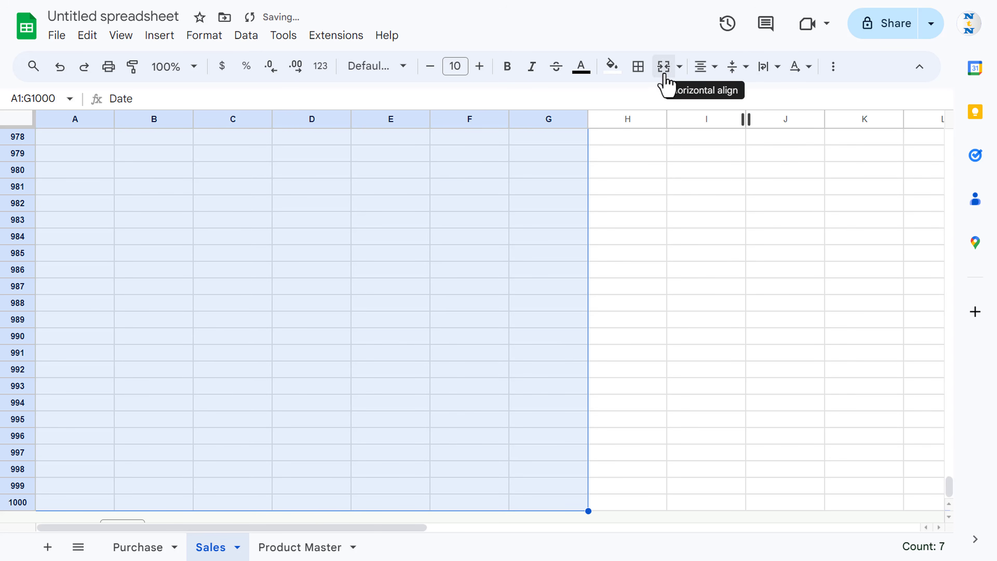
- Apply light green 1 borders around all cells of A1:G1000 on the Sales sheet and set the font size to 9
left_click(643, 76)
left_click(785, 102)
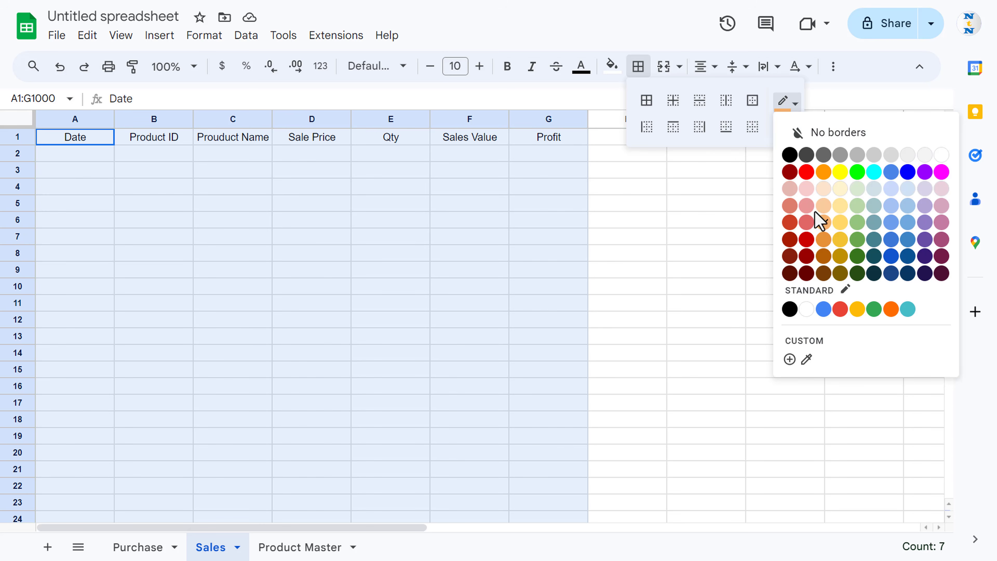
left_click(856, 223)
left_click(651, 103)
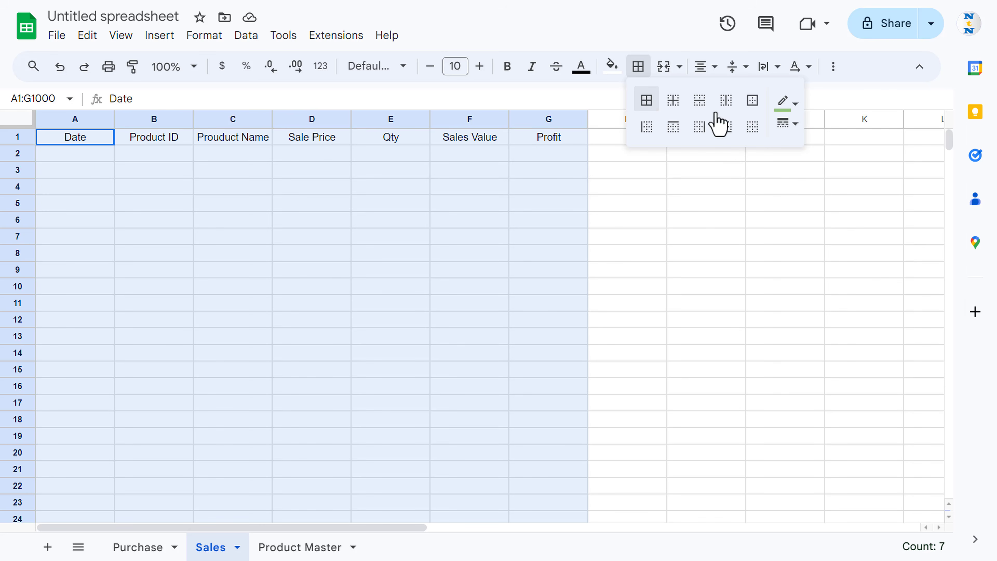
left_click(646, 101)
left_click(430, 66)
- Fill the header row A1:G1 with dark green 1 and make its text white
left_click(545, 133)
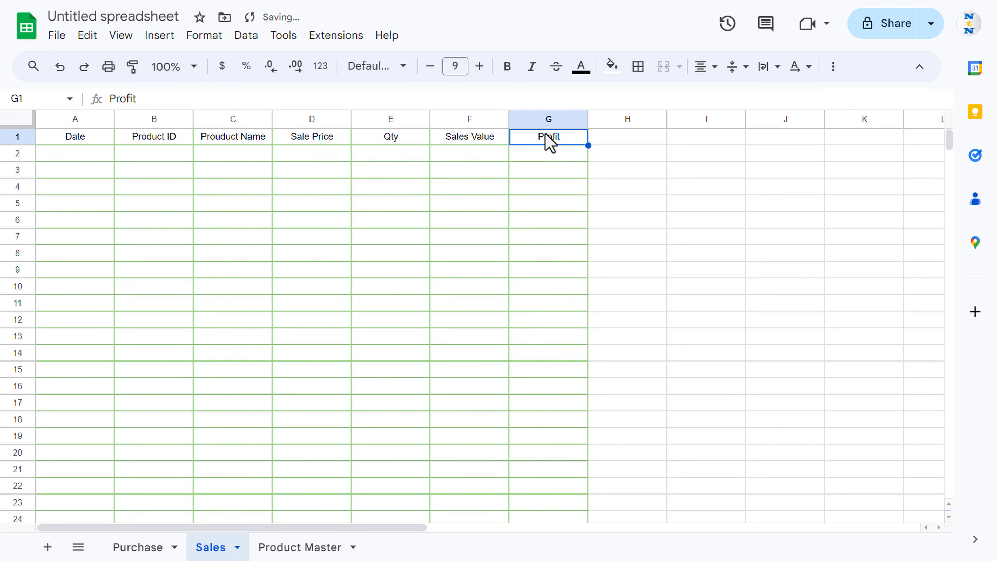
key("ctrl+shift+Left")
left_click(612, 66)
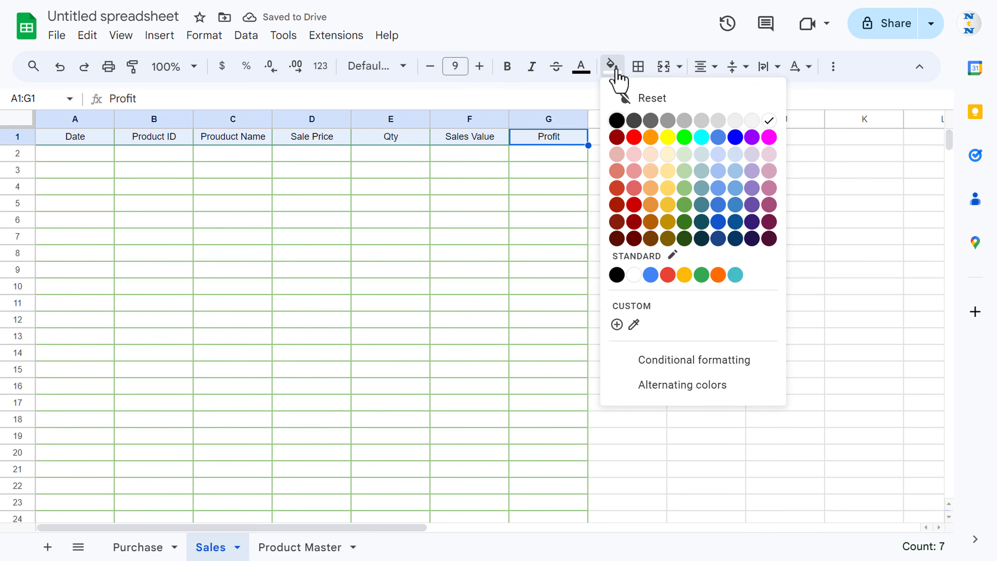
left_click(684, 205)
left_click(581, 66)
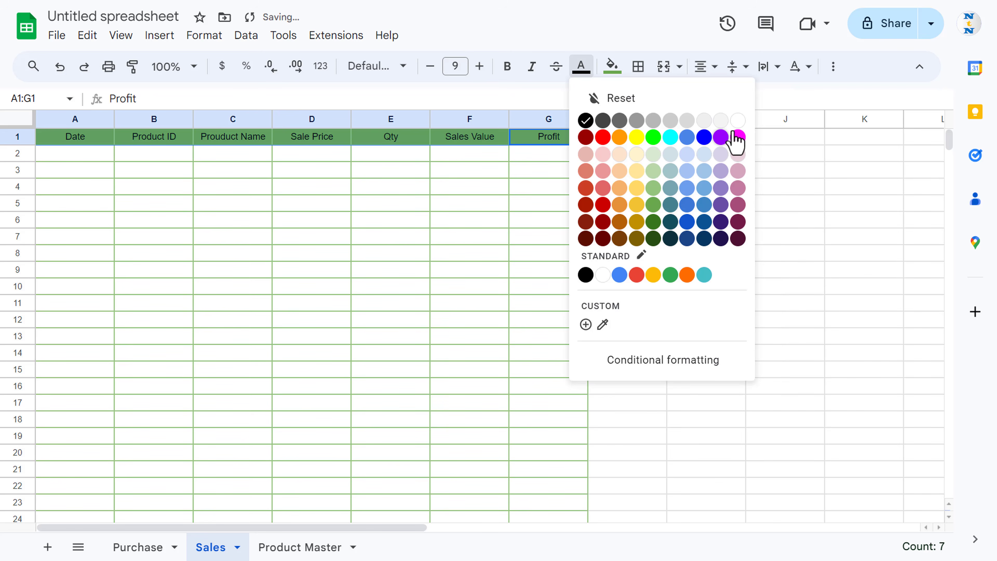
left_click(736, 125)
- Add a data validation rule to A2:A1000 on the Sales sheet with the criterion Is valid date
left_click(98, 172)
left_click(91, 156)
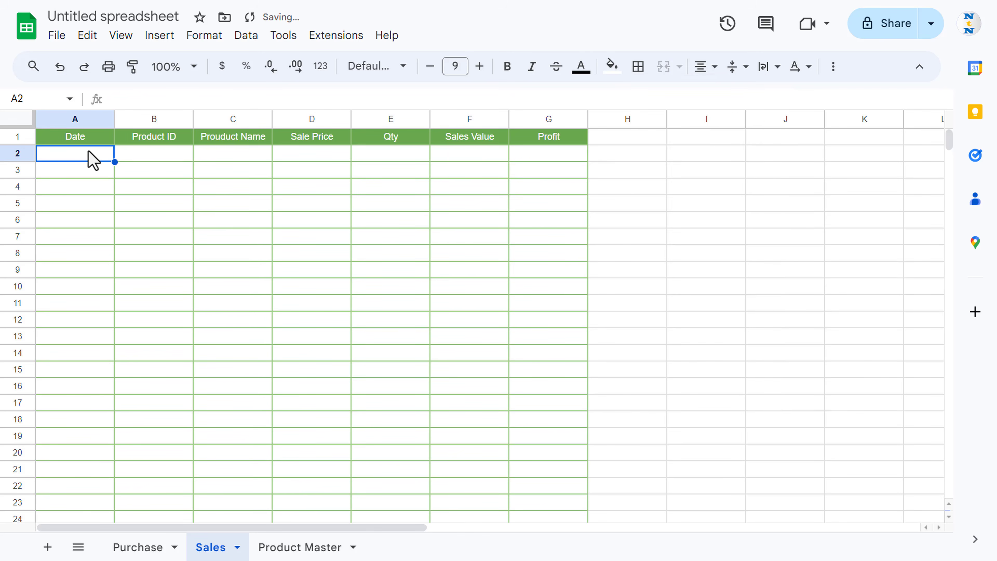
key("ctrl+shift+Down")
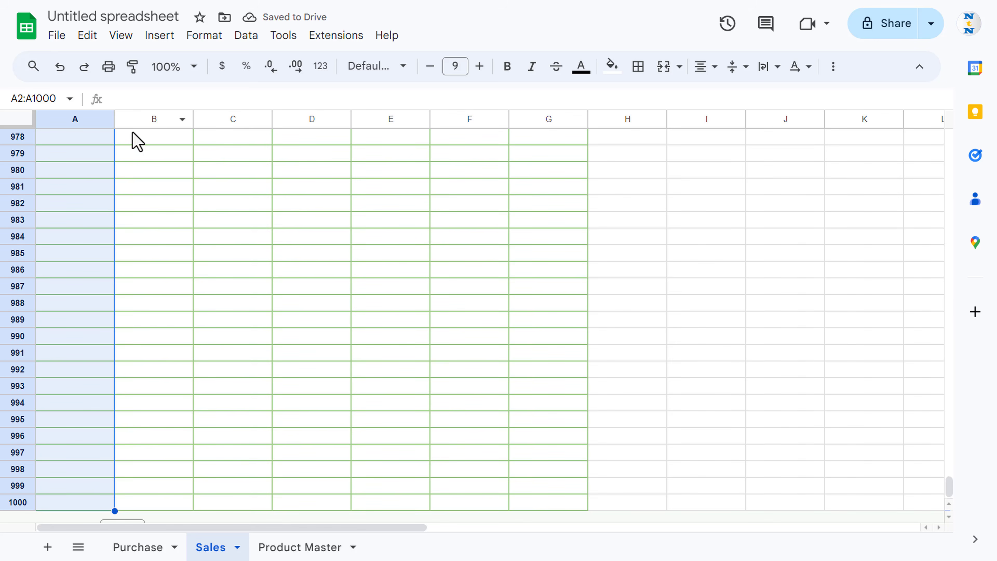
right_click(98, 152)
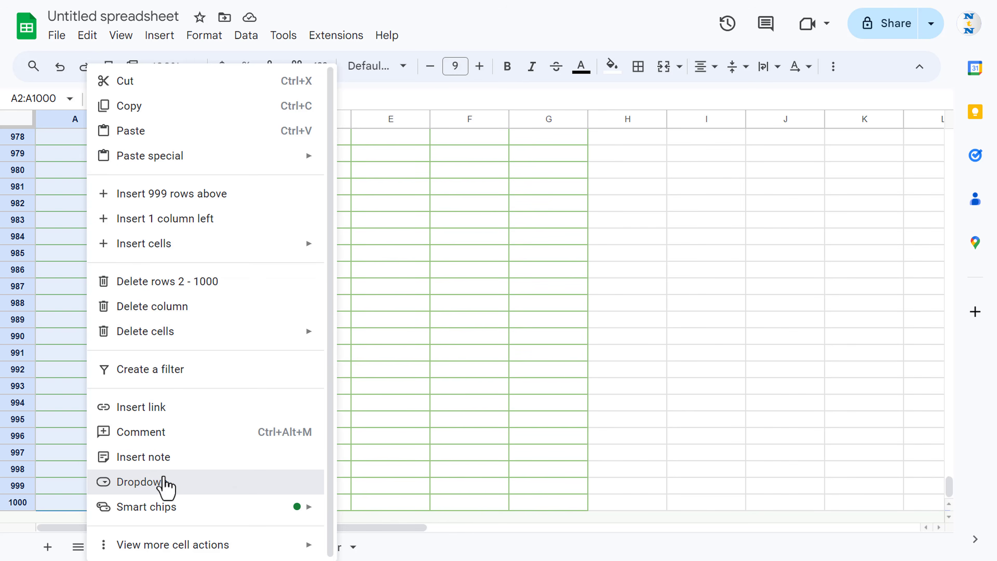
left_click(164, 485)
left_click(828, 208)
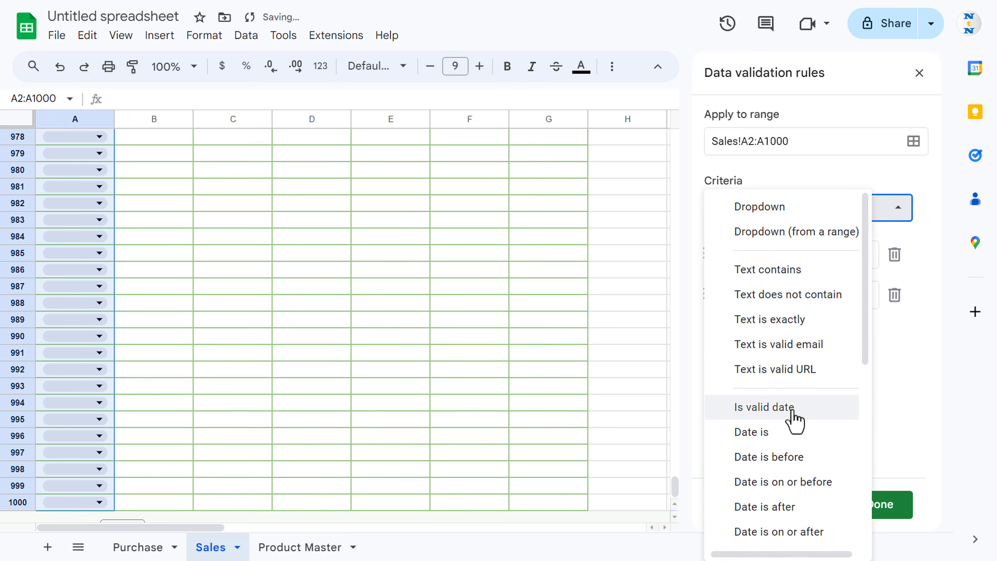
left_click(766, 411)
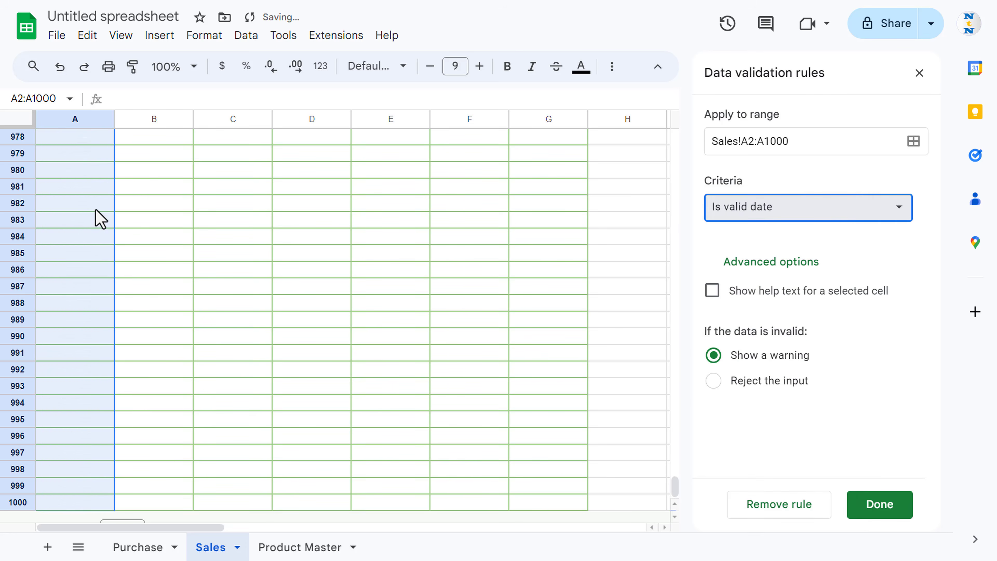
- Choose 1 January 2024 from the date picker for cell A2
left_click(96, 210)
key("ctrl+Home")
key("Down")
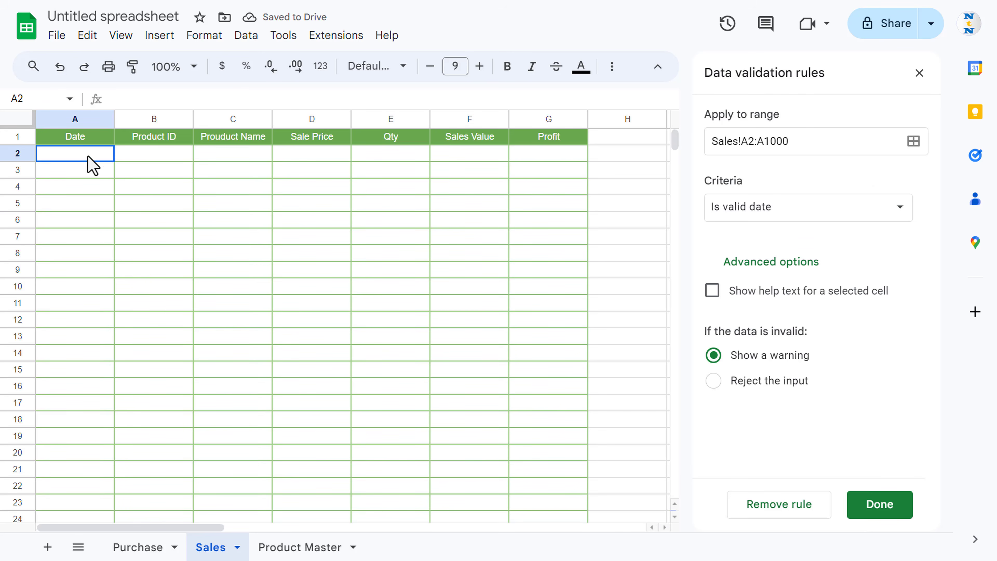
double_click(88, 156)
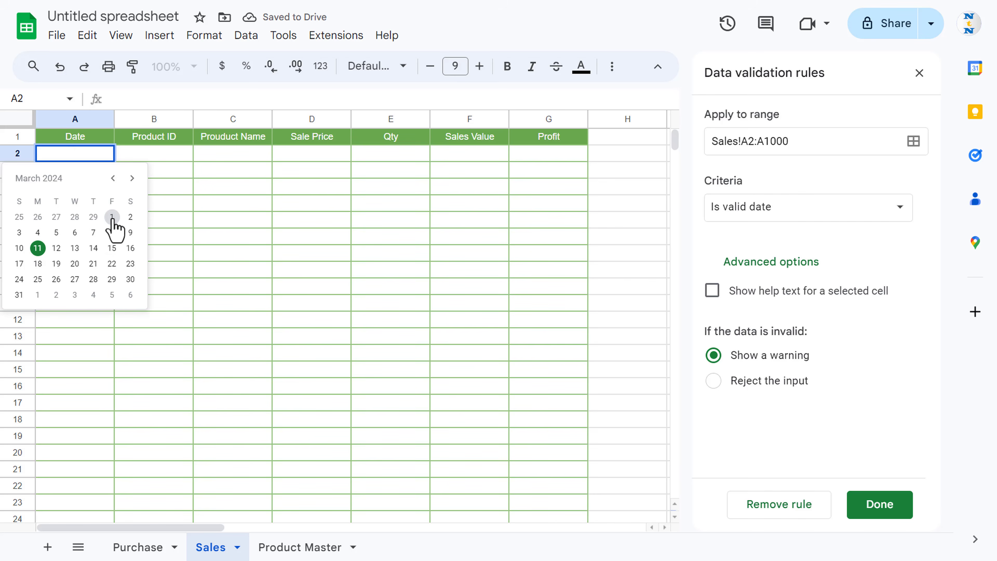
left_click(112, 178)
left_click(113, 178)
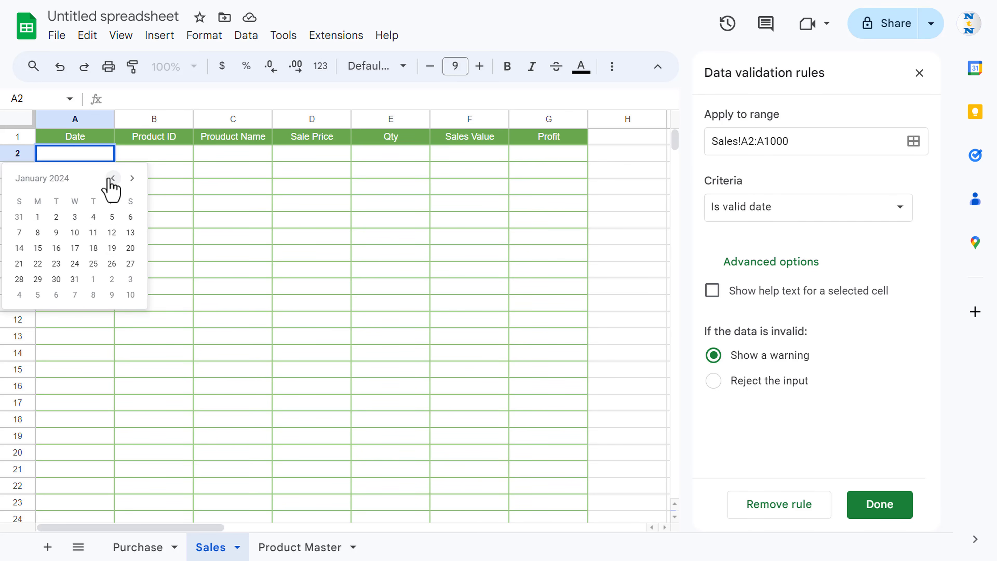
left_click(38, 217)
- Close the data validation rules and enter P1 as the Product ID in B2
left_click(164, 154)
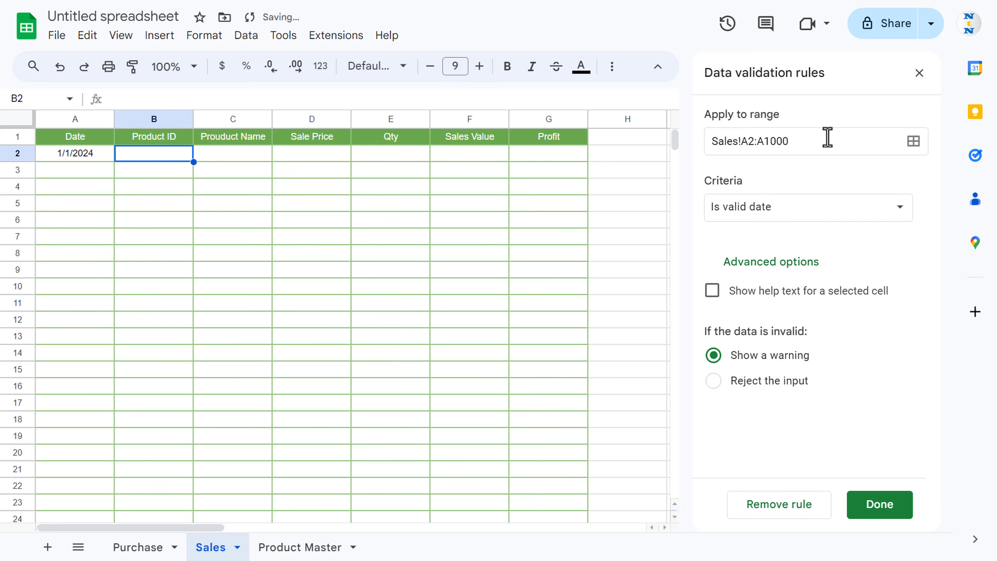
left_click(920, 72)
type("P1")
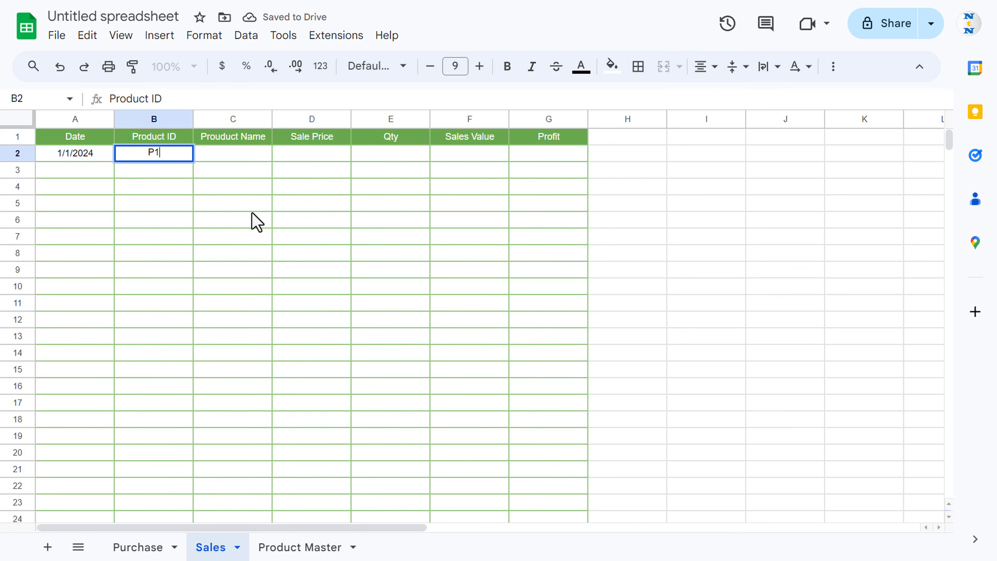
key("Return")
key("Up")
key("Right")
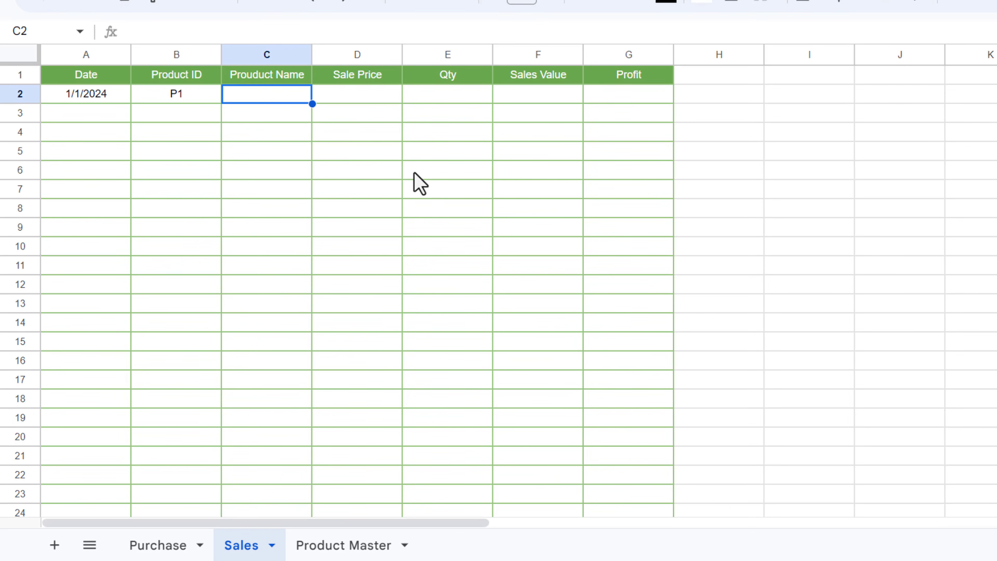
- Enter =VLOOKUP(B2,'Product Master'!A:E,2,0) in C2 to look up the product name
type("=vl")
key("Tab")
type("B2,")
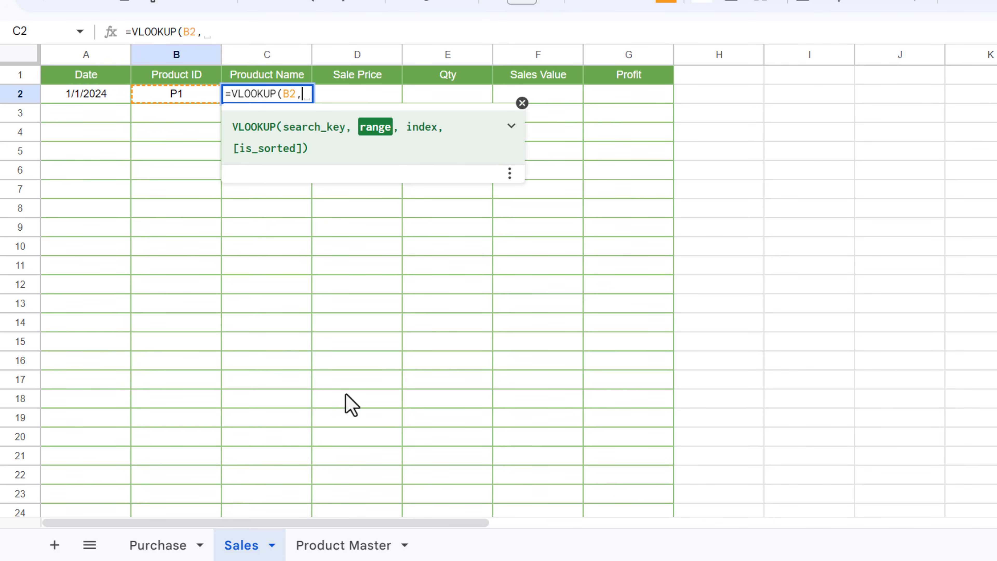
left_click(349, 545)
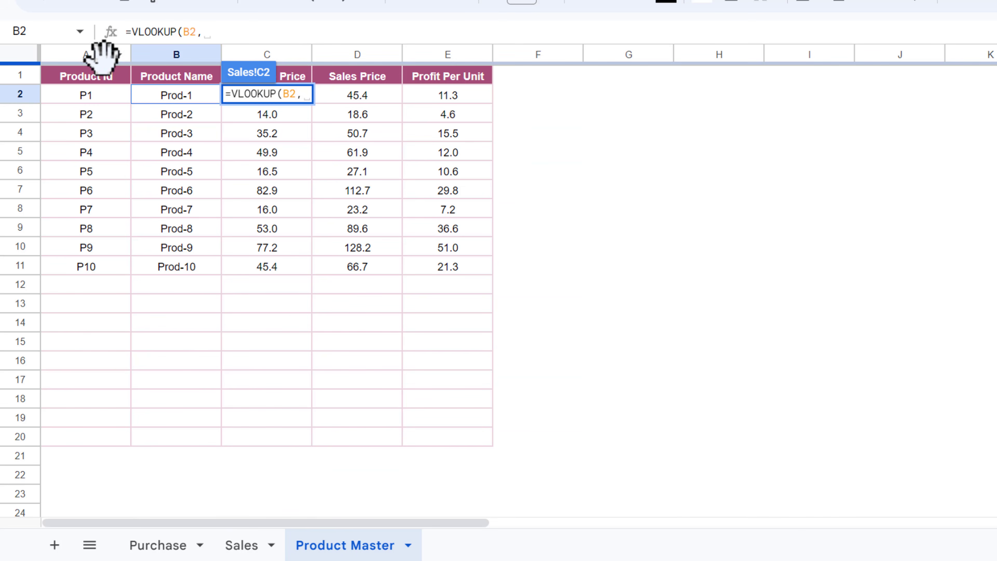
left_click(85, 55)
left_click(439, 57, "shift")
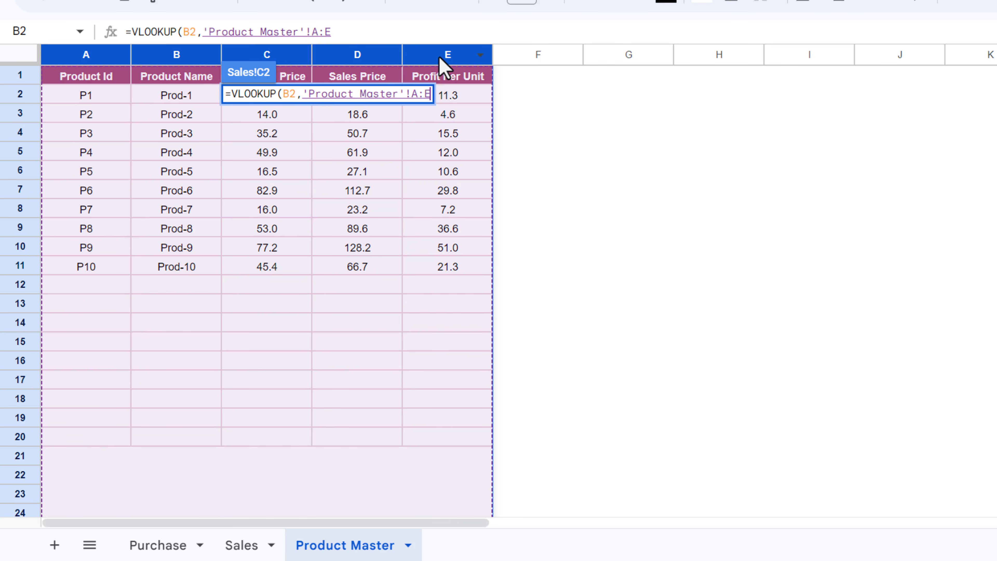
type(",2")
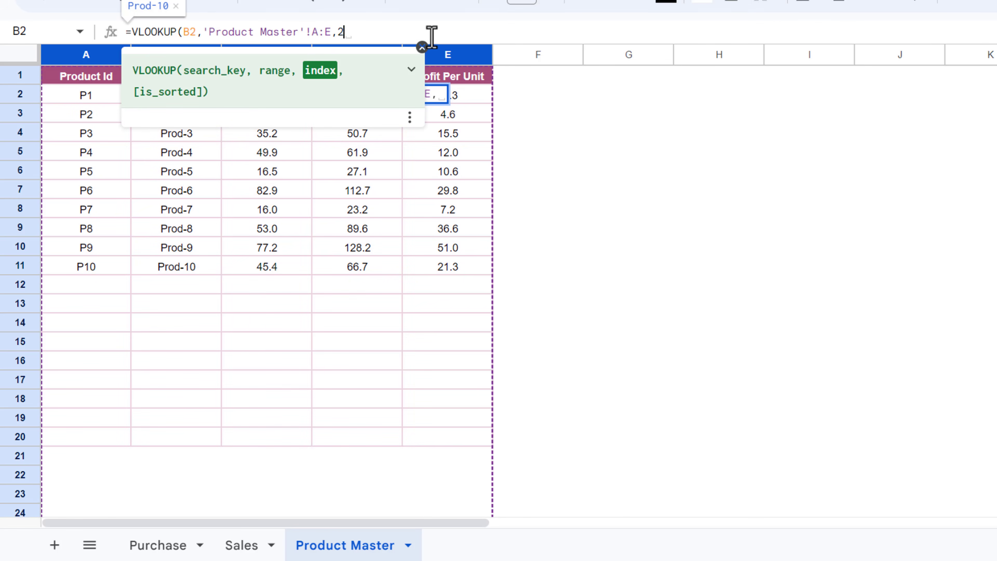
type(",0)")
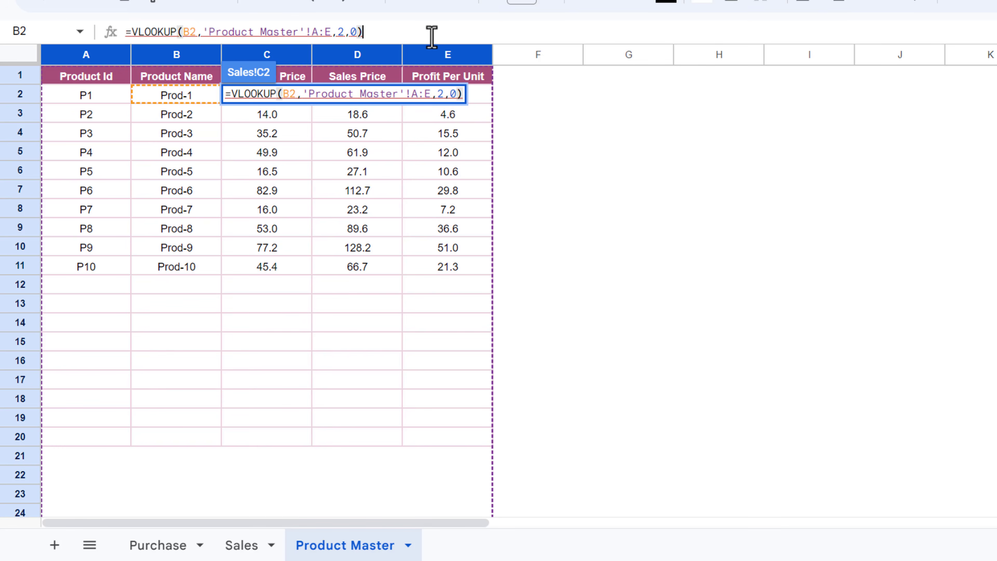
key("Return")
key("Up")
key("Down")
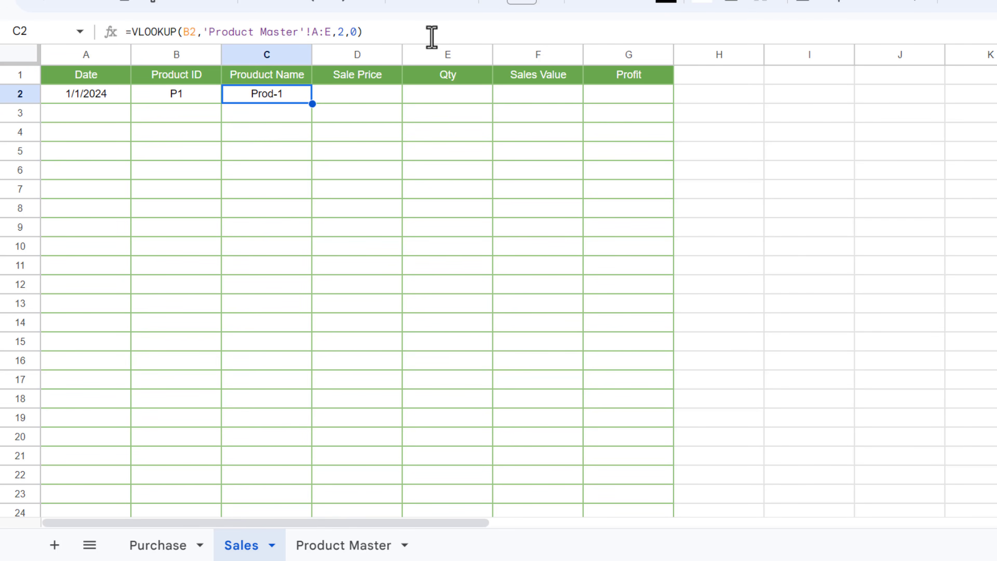
- Check the price and profit columns on Product Master, and copy the Sales sheet's C2 formula text unchanged into D2
left_click(391, 78)
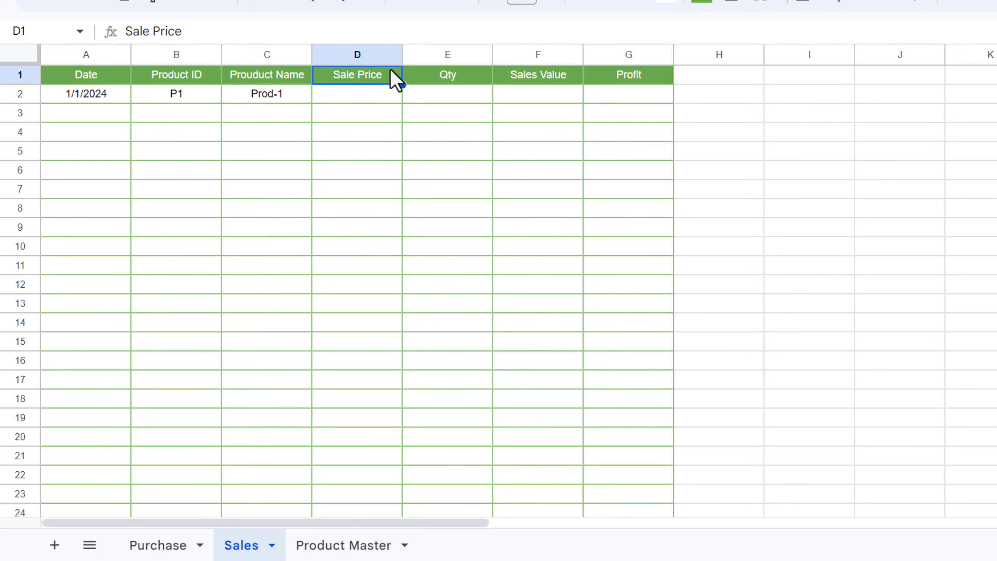
left_click(341, 552)
left_click(357, 91)
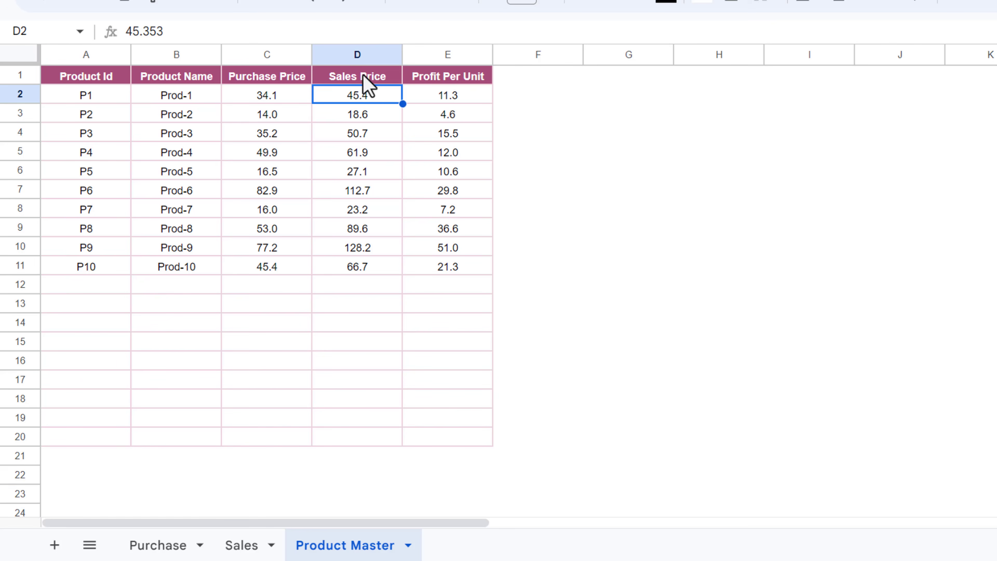
left_click(463, 98)
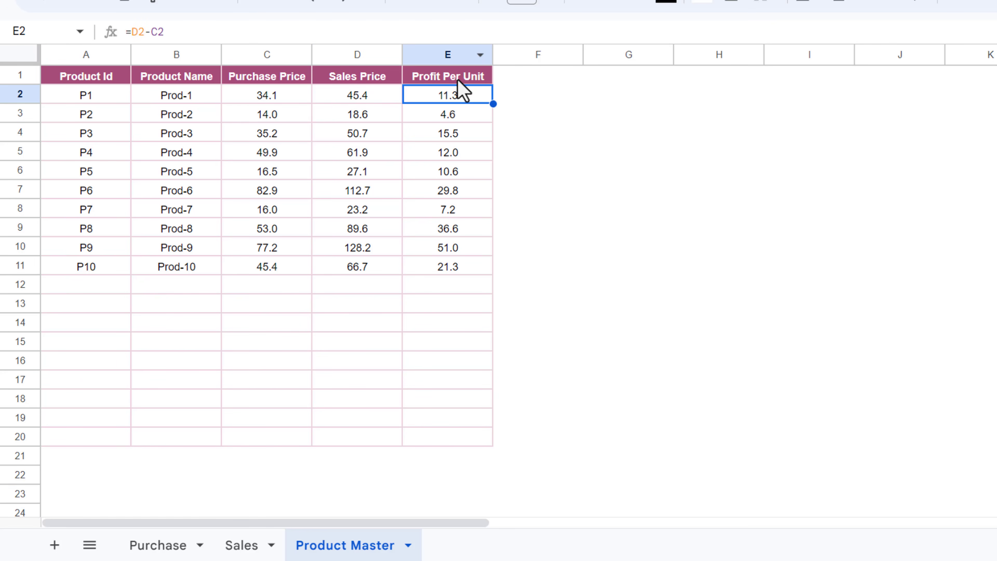
left_click(232, 547)
left_click(281, 97)
left_click(393, 30)
key("ctrl+a")
key("ctrl+c")
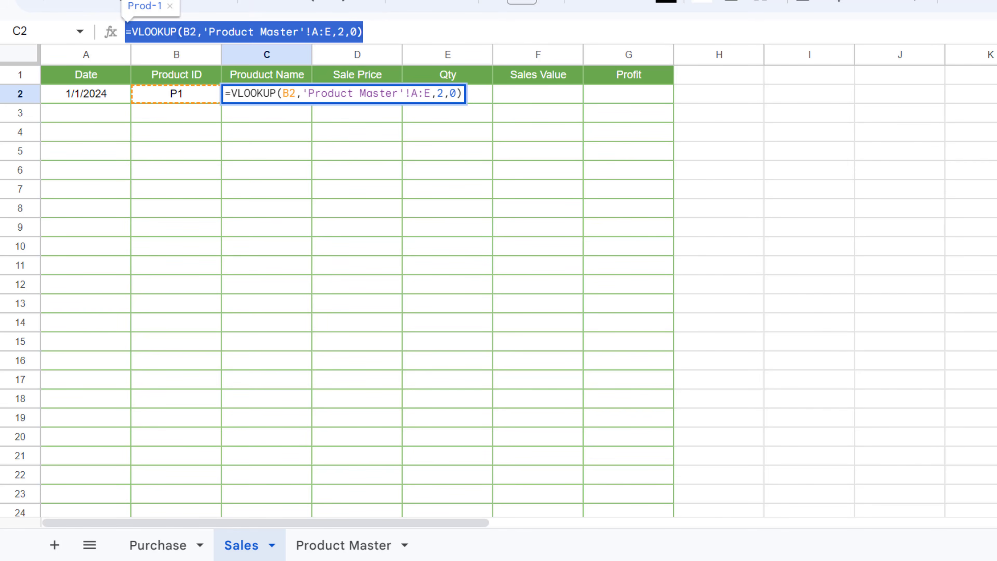
key("Escape")
left_click(369, 96)
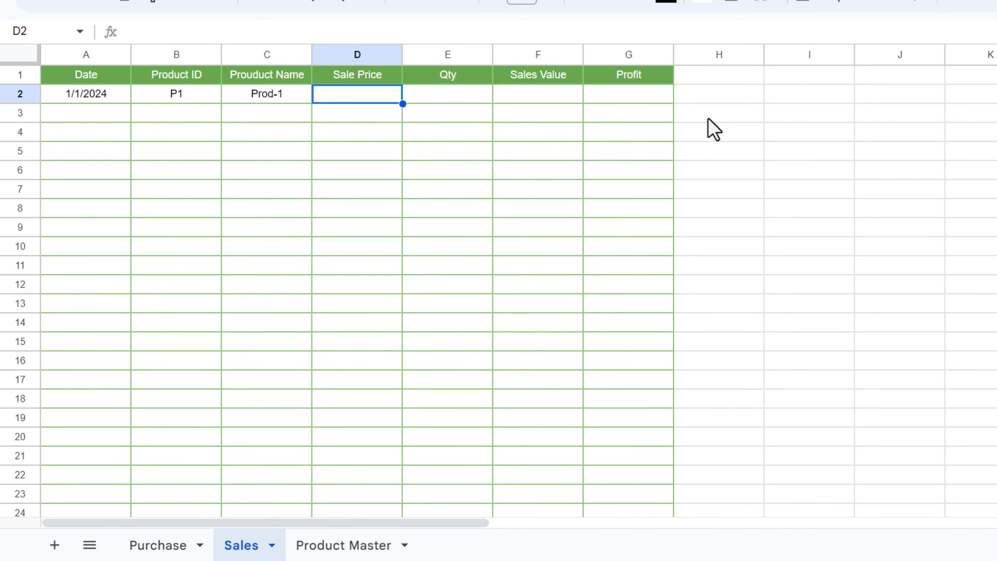
key("ctrl+v")
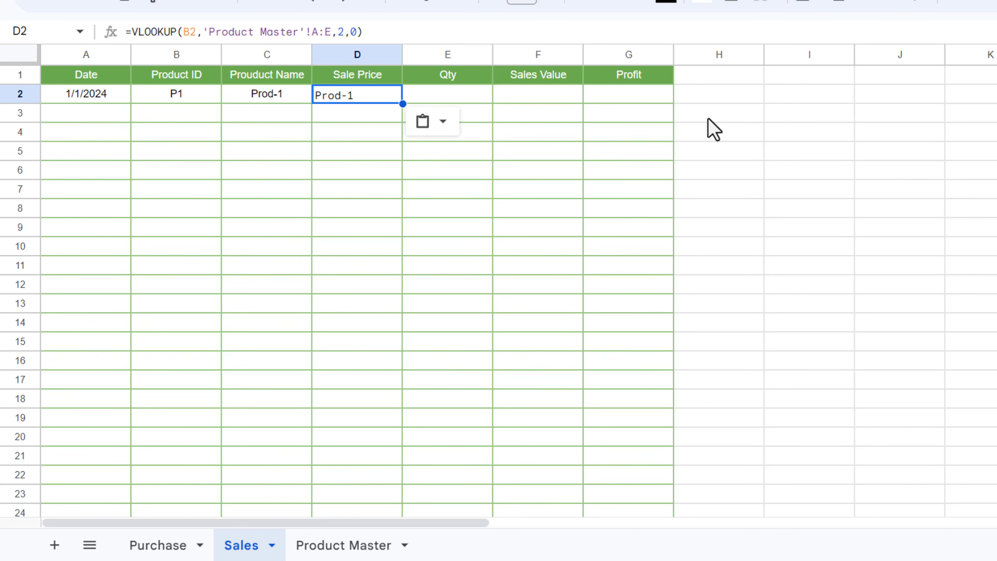
- Set the column index of the VLOOKUP in D2 to 4 for the sale price
left_click(345, 32)
double_click(341, 31)
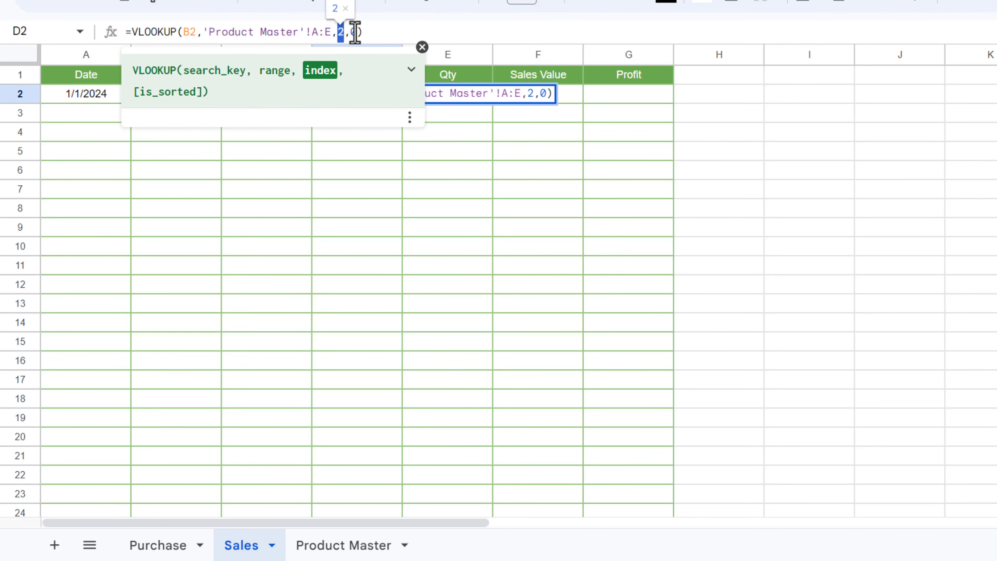
type("4")
key("Return")
- Paste the copied VLOOKUP formula into Profit cell G2 and set its column index to 5
key("Up")
key("Right")
key("Right")
key("Right")
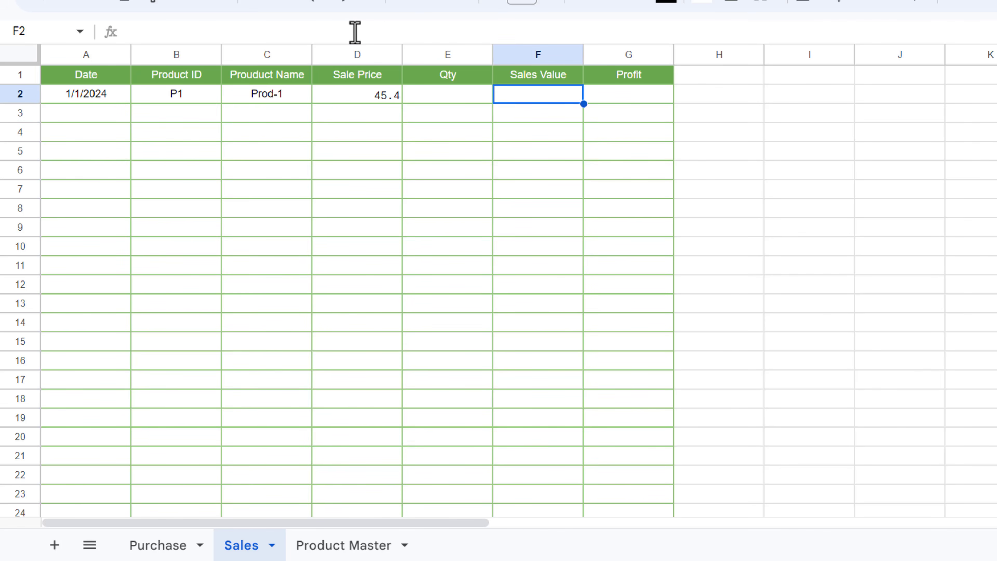
left_click(360, 32)
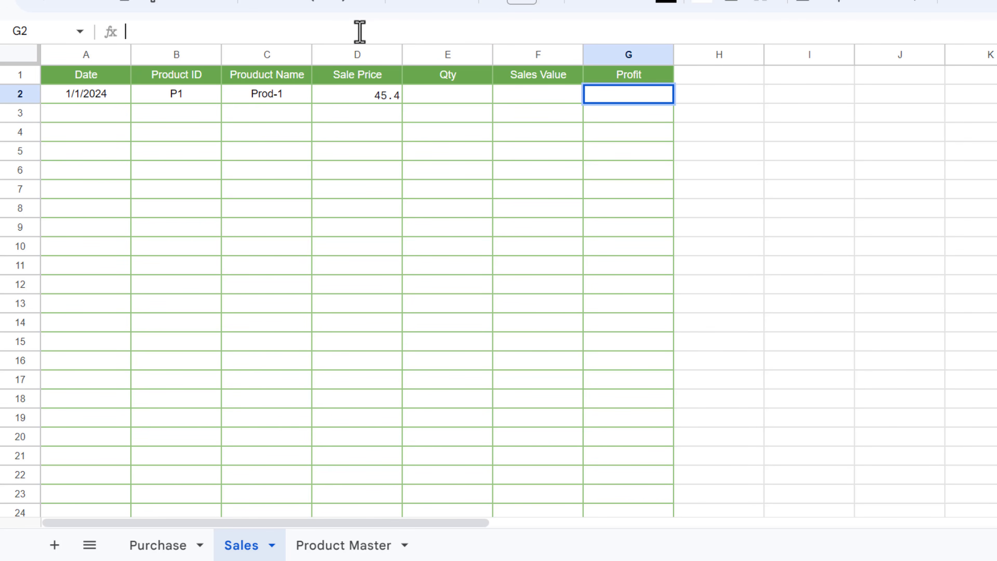
key("ctrl+v")
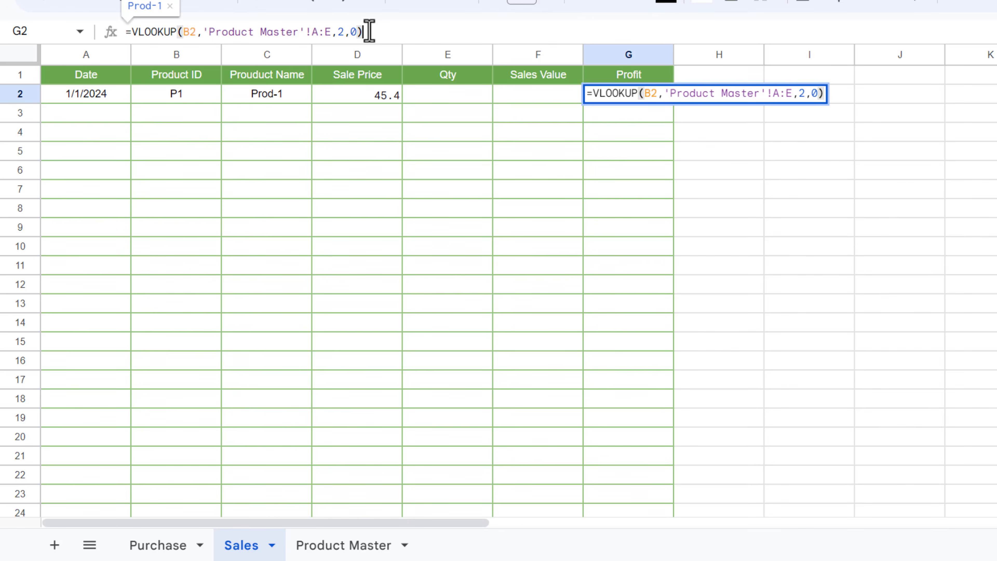
double_click(340, 31)
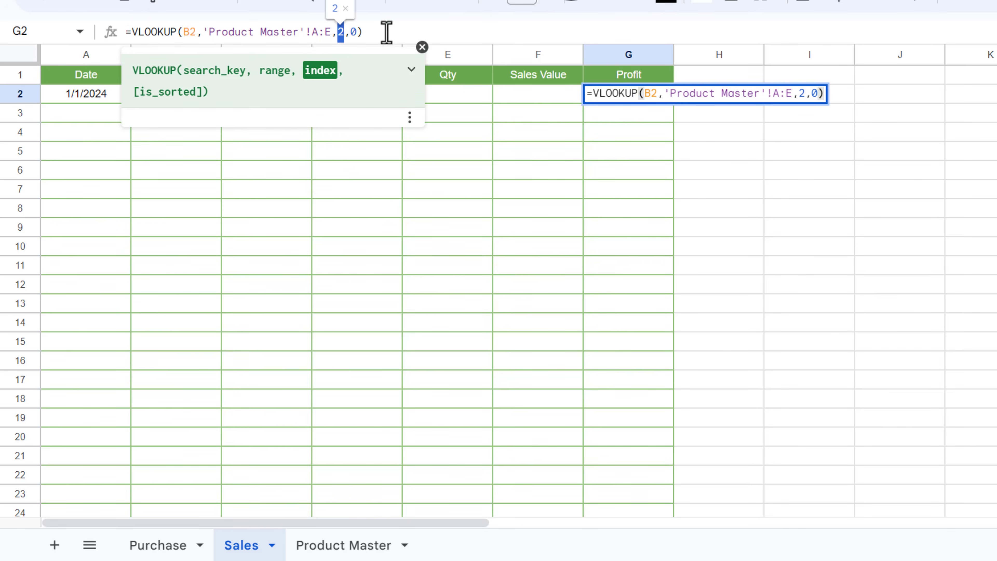
type("5")
key("Return")
- Enter 5 as the quantity in E2
key("Left")
key("Left")
key("Left")
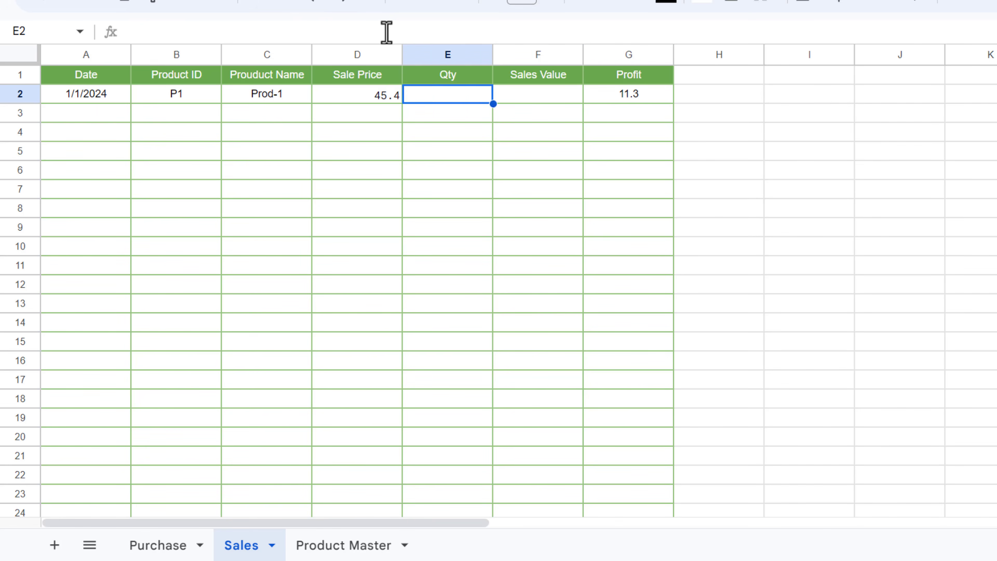
key("Right")
type("5")
- Calculate the sales value in F2 by multiplying the sale price by the quantity, =D2*E2
key("Tab")
type("=")
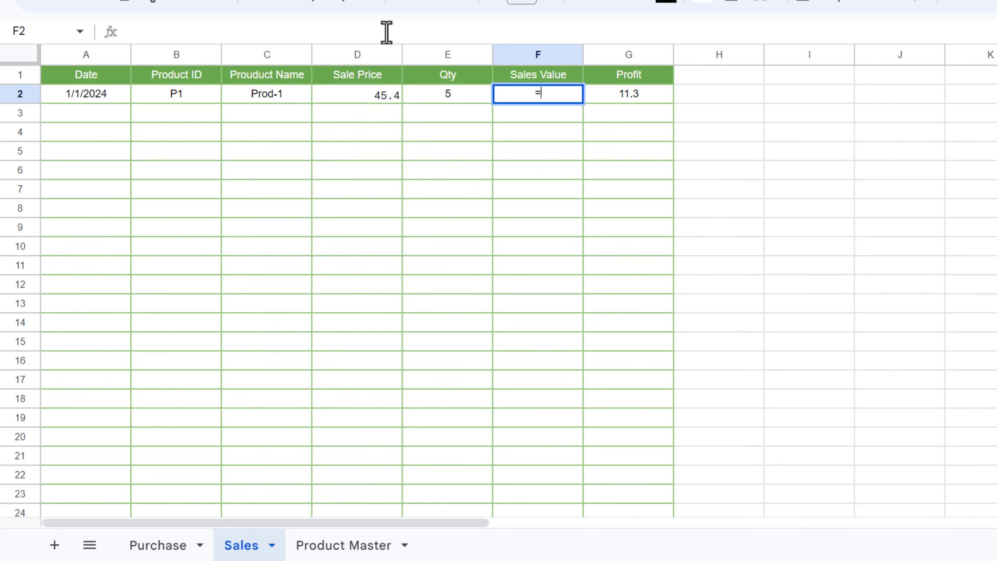
key("Left")
key("Left")
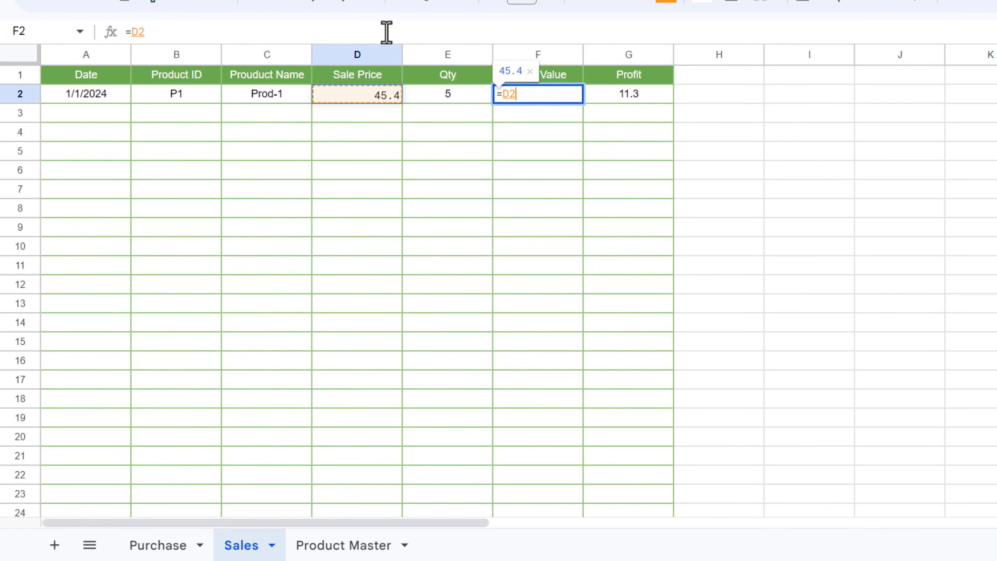
type("*")
key("Left")
key("Return")
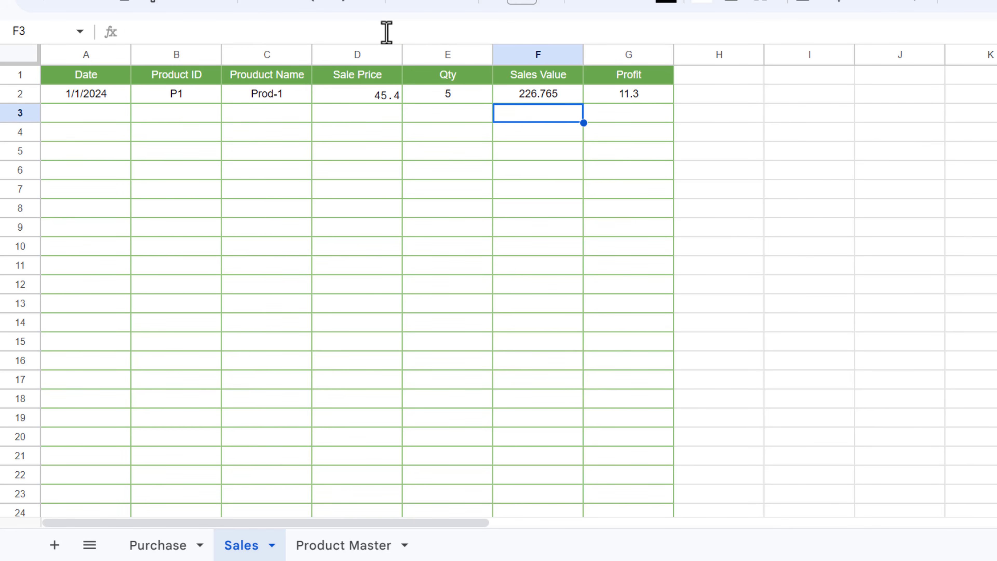
- Extend the Profit VLOOKUP formula in G2 so that its result is multiplied by the quantity in E2
key("Up")
key("Right")
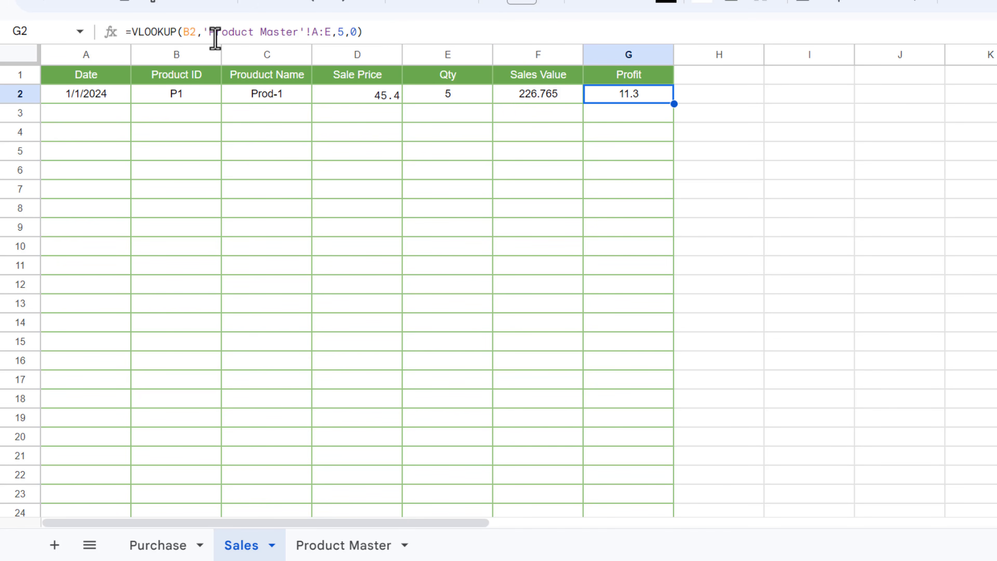
left_click_drag(126, 32, 419, 32)
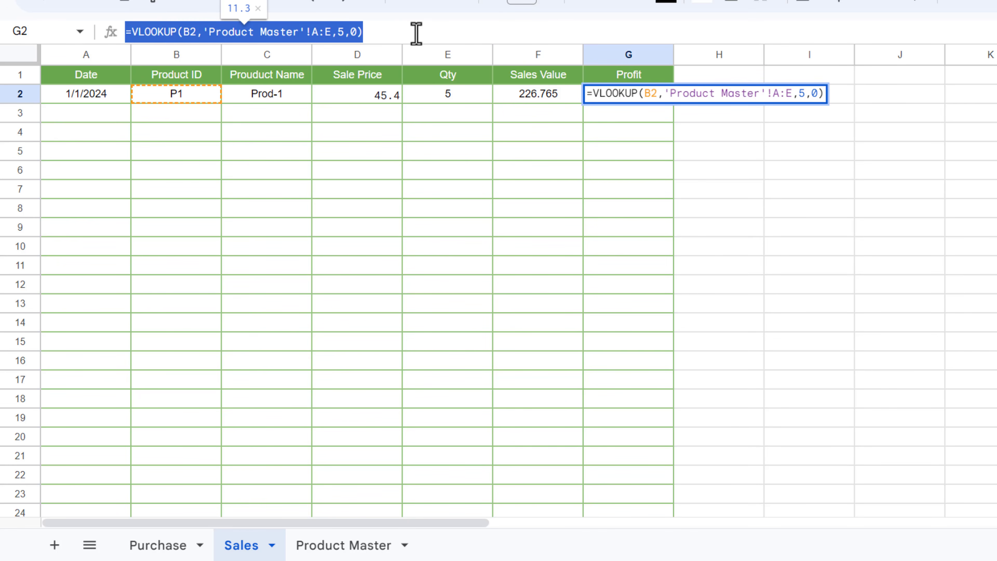
key("Escape")
left_click(447, 32)
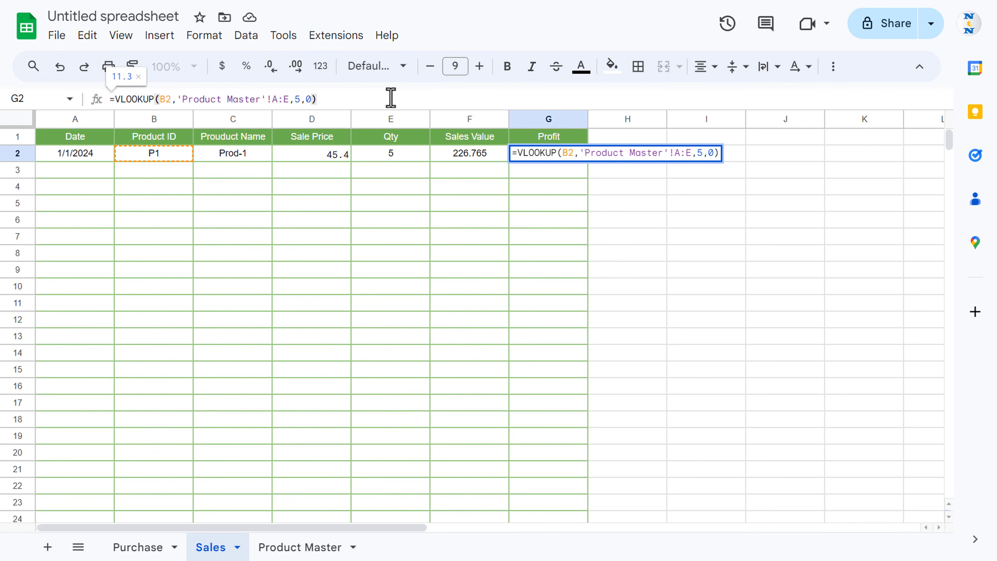
type("*")
left_click(398, 152)
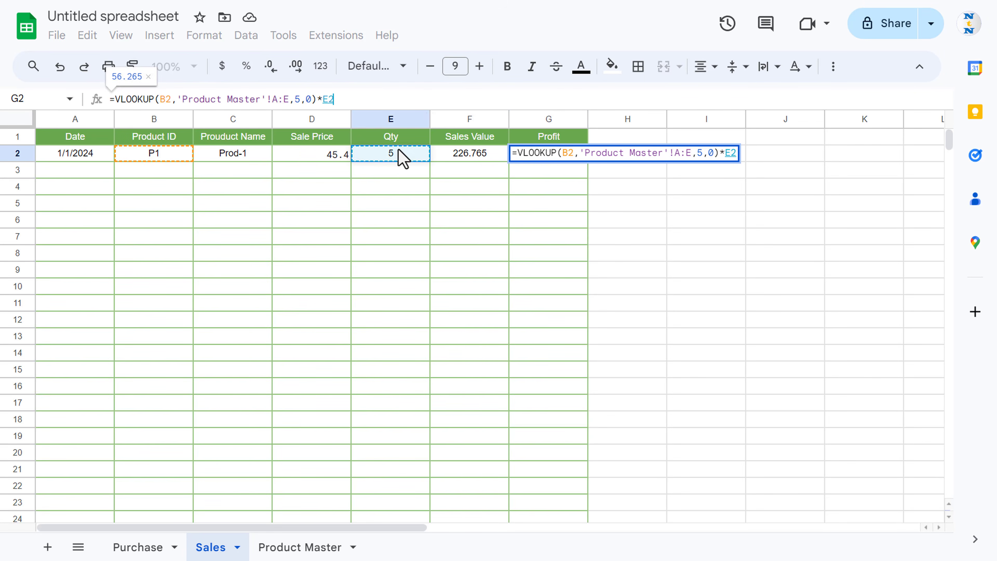
key("Return")
key("Up")
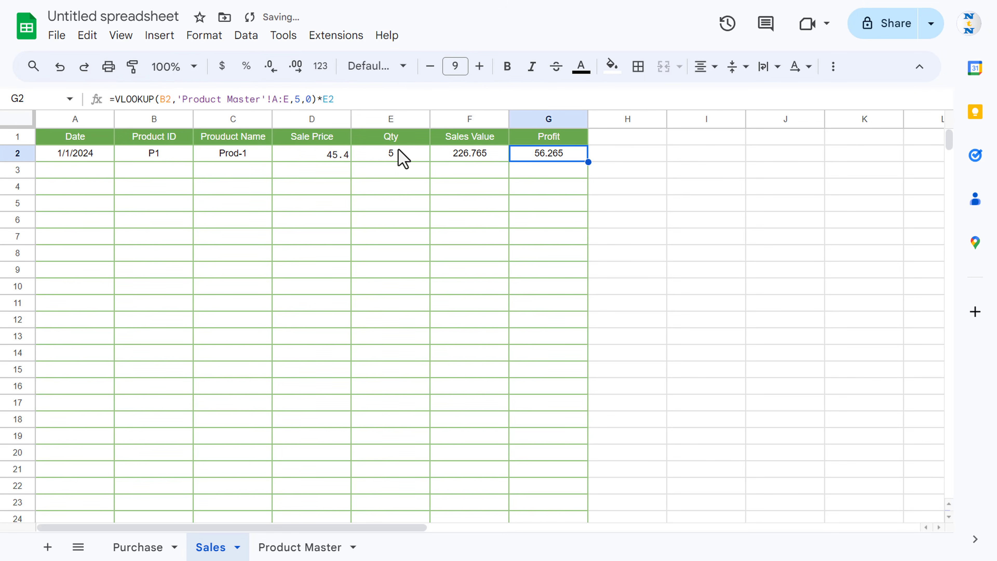
- Center-align the entries of the first Sales data row, A2:G2
key("Home")
key("ctrl+shift+Right")
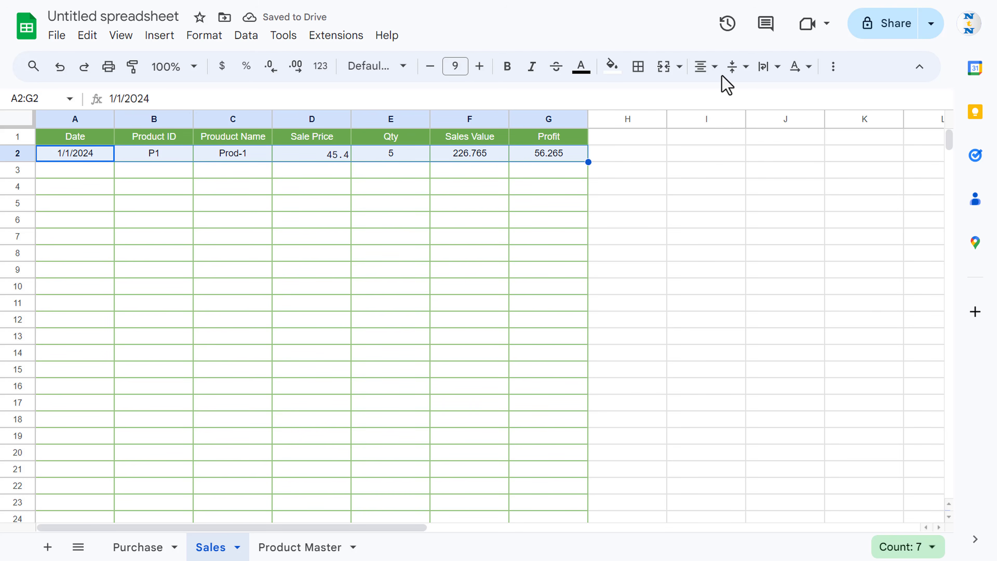
left_click(706, 68)
left_click(729, 96)
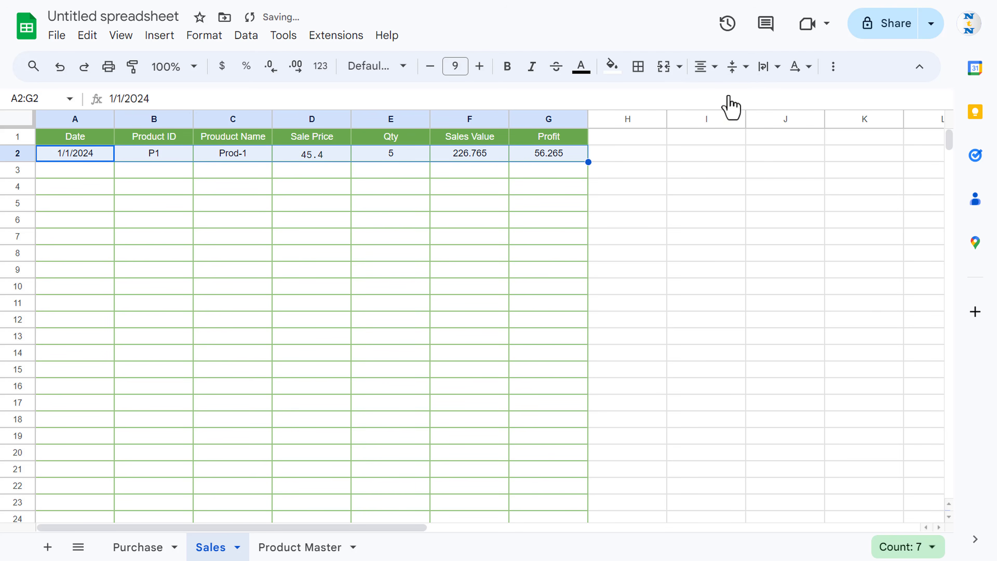
left_click(464, 174)
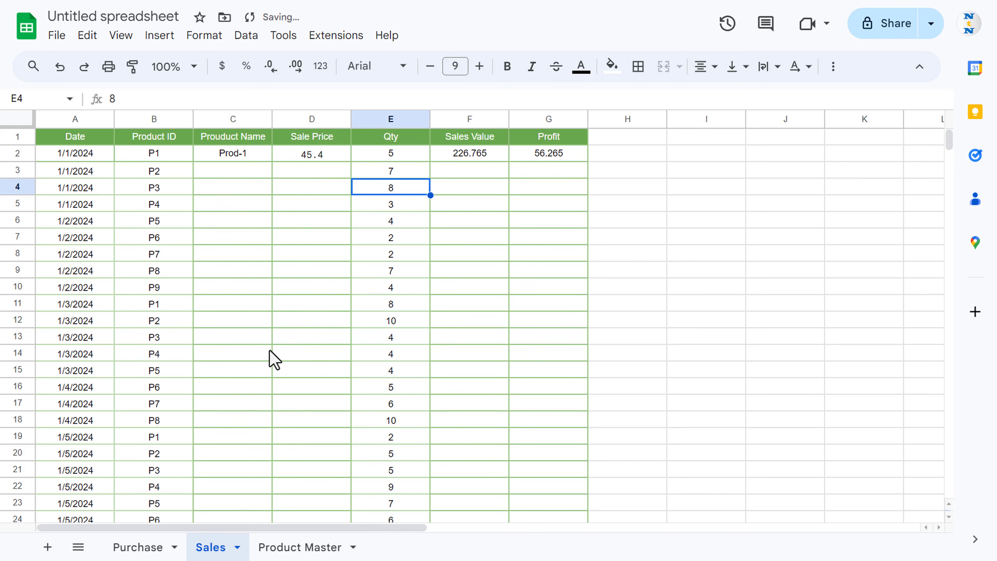
- Fill the formulas in C2:D2 and F2:G2 down the Sales table to the last data row, 44
key("Left")
key("Left")
key("Left")
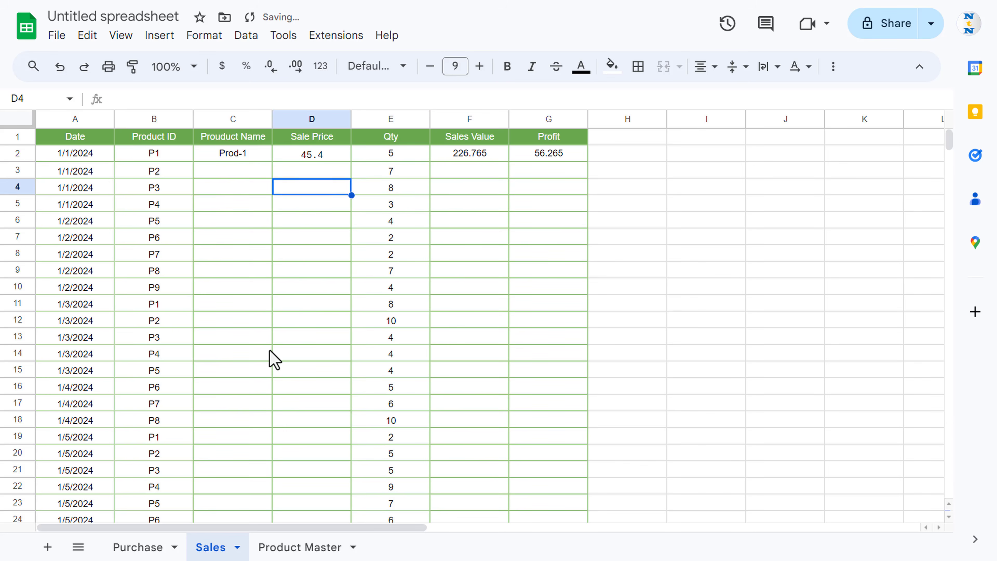
key("Up")
key("Up")
key("Right")
key("shift+Right")
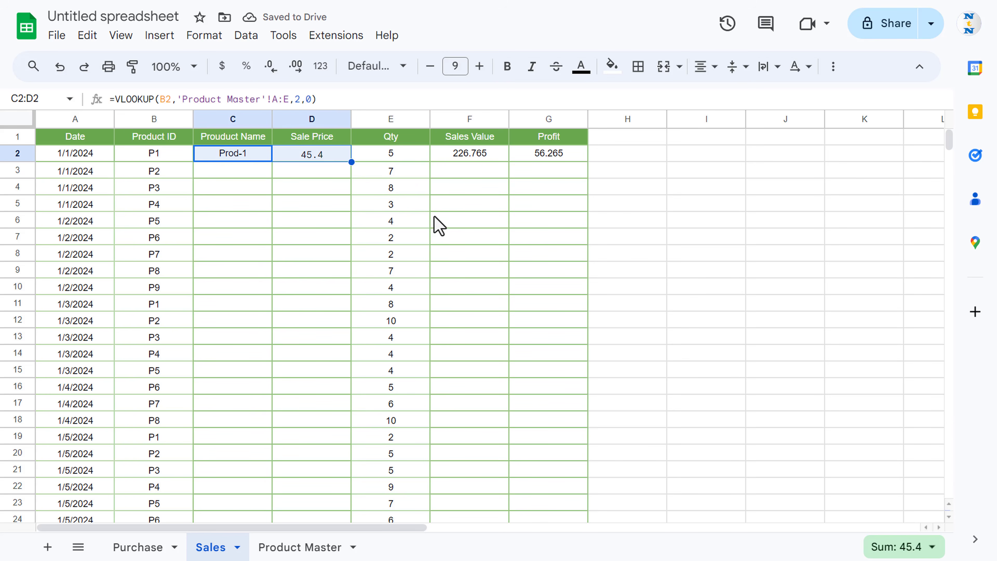
double_click(350, 160)
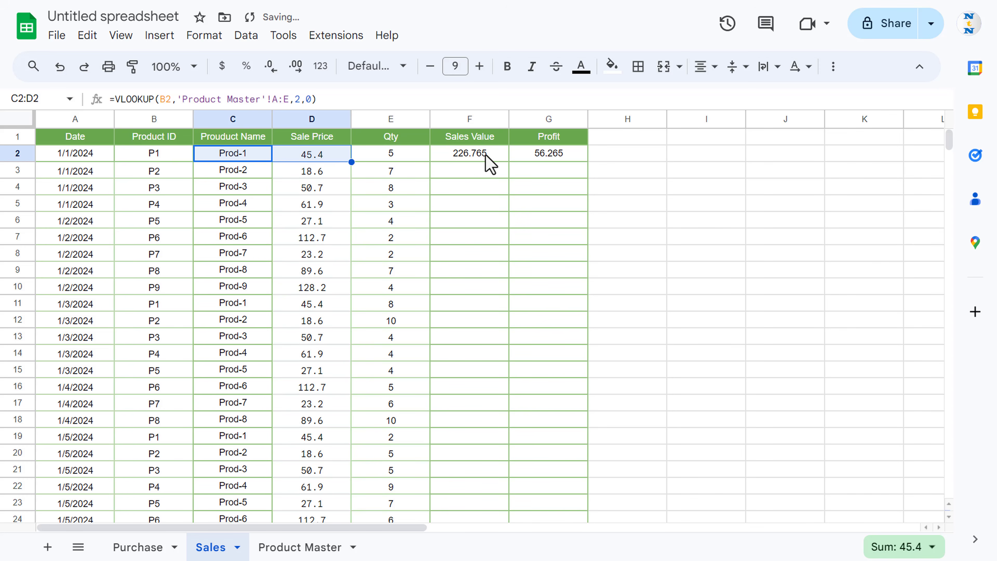
left_click_drag(485, 155, 529, 154)
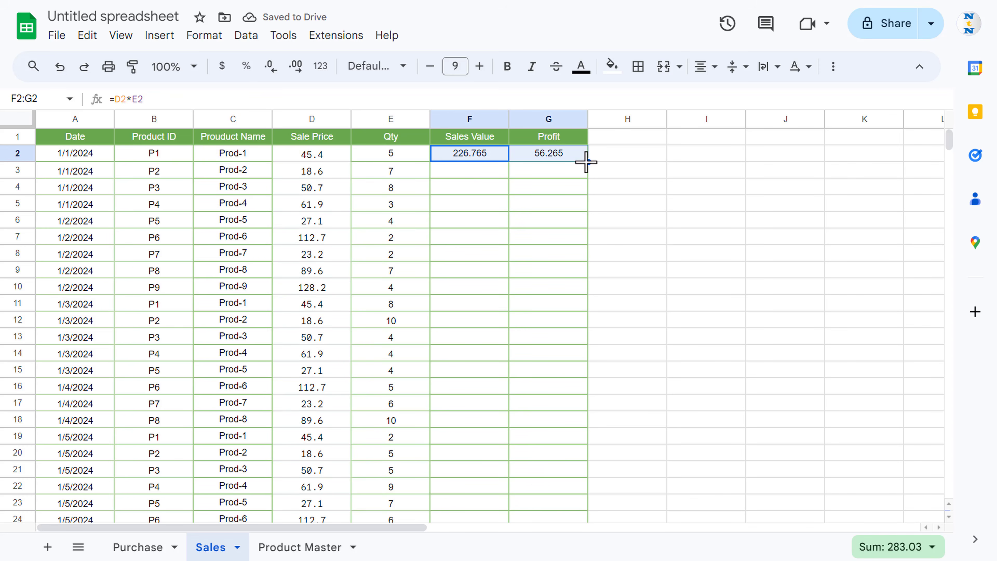
double_click(586, 161)
- Copy the formatting of the Qty values in E2:E44 onto the Sale Price values in D2:D44
left_click(397, 155)
key("Right")
key("Left")
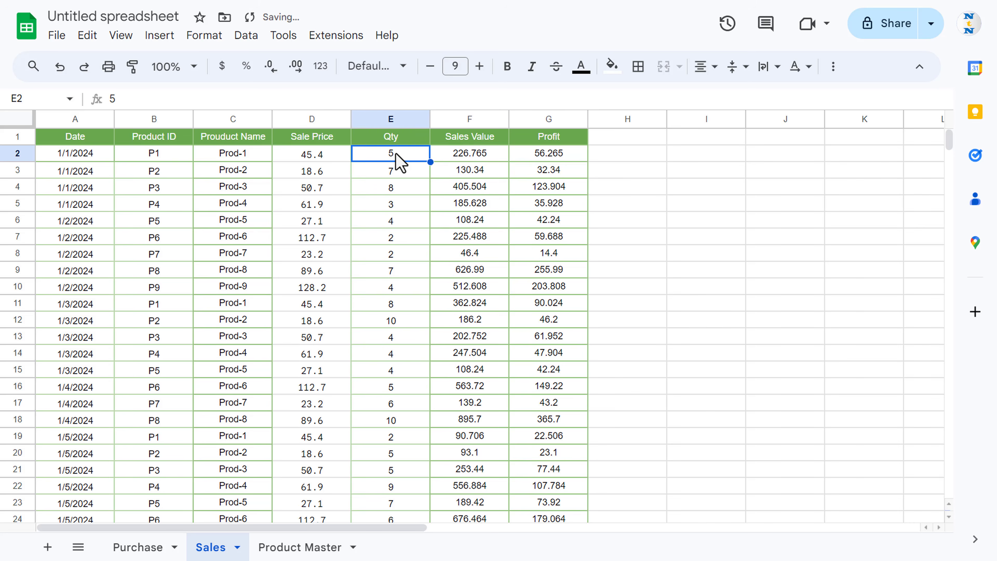
key("ctrl+shift+Down")
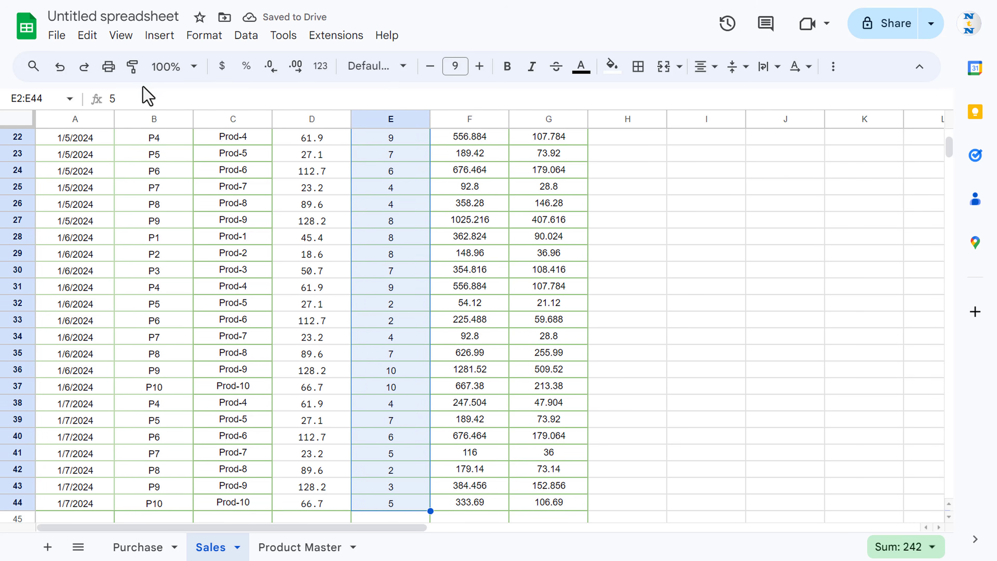
left_click(132, 74)
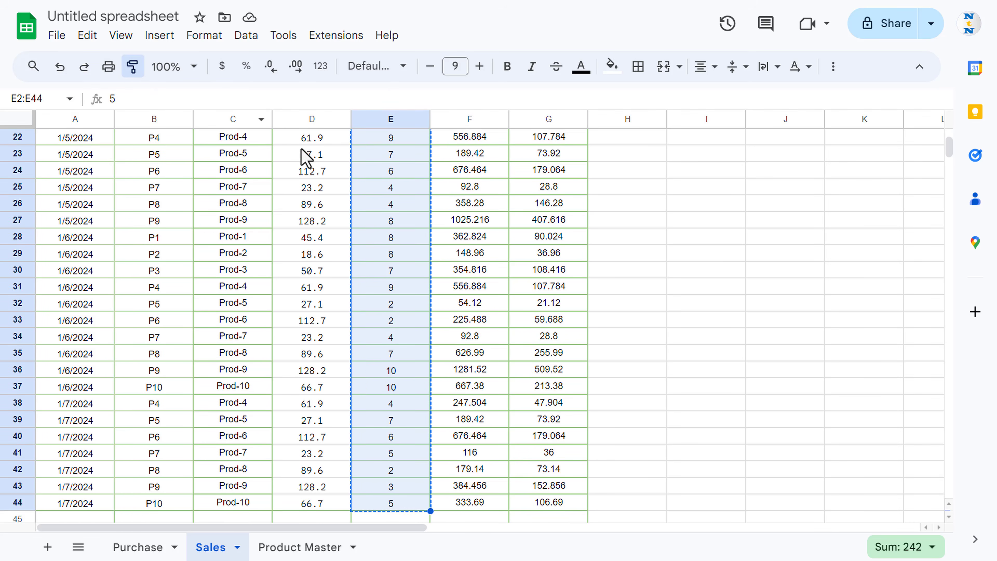
scroll(305, 156, "up", 7)
left_click(320, 155)
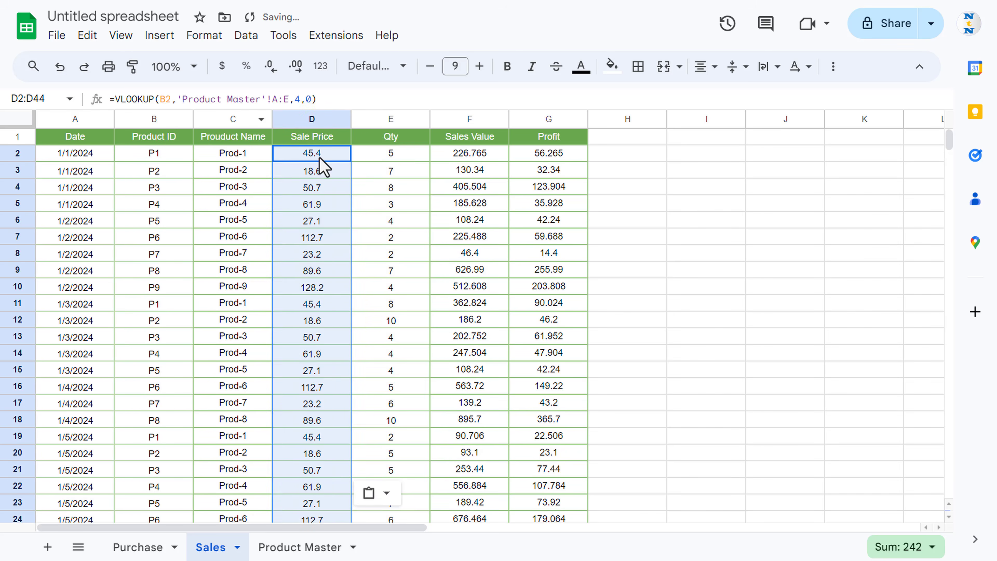
- Hide the gridlines on the Sales sheet
left_click(393, 165)
key("ctrl+Up")
key("ctrl+Left")
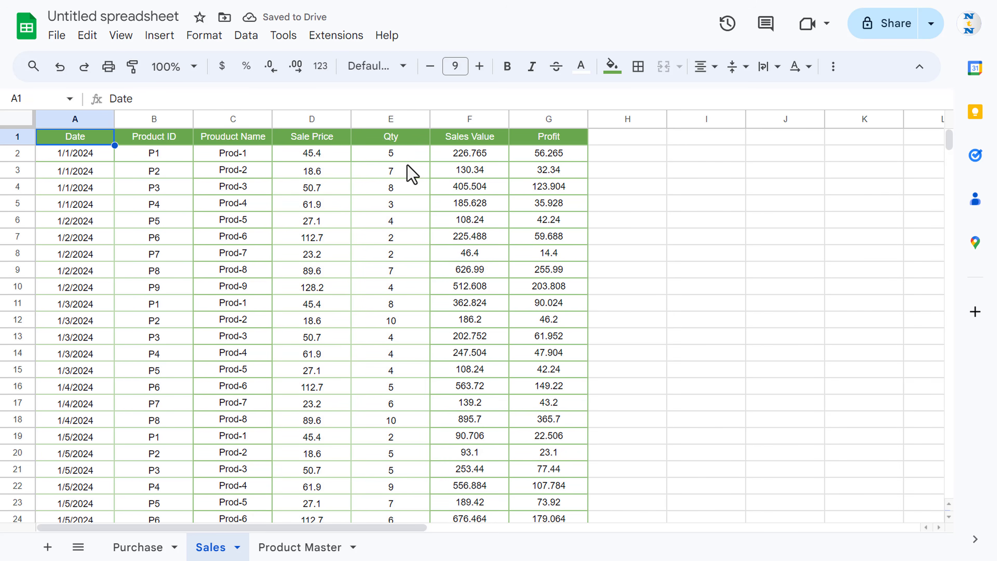
left_click(120, 35)
mouse_move(281, 70)
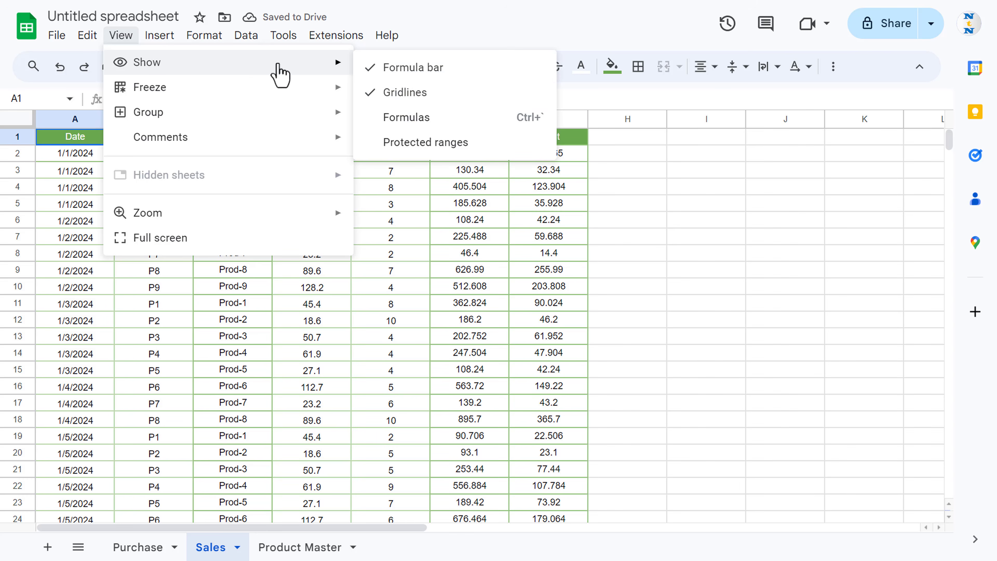
left_click(410, 93)
left_click(501, 271)
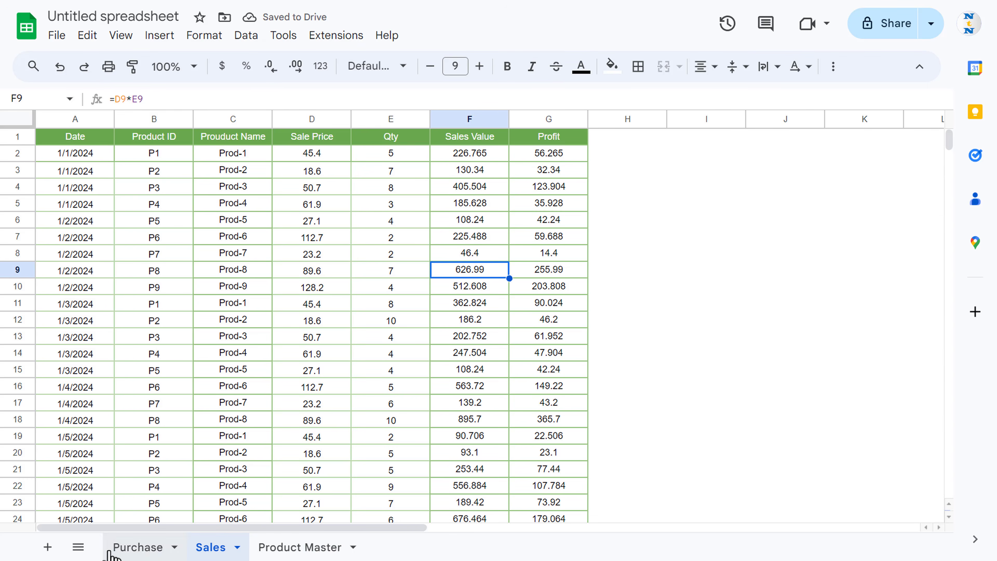
- Add a new sheet named Dashboard and arrange the sheets in the order Dashboard, Sales, Purchase, Product Master
left_click(47, 547)
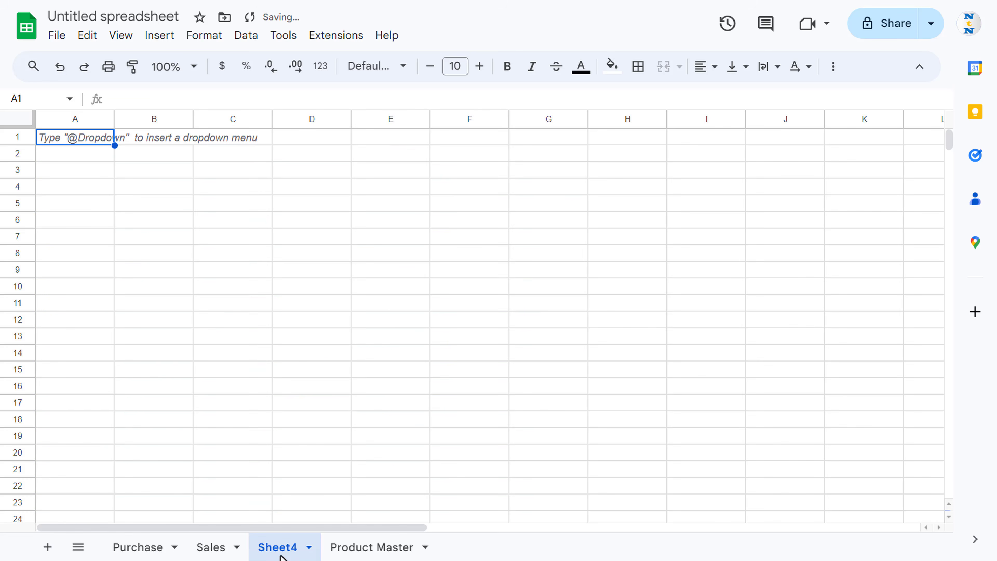
double_click(293, 550)
type("Das")
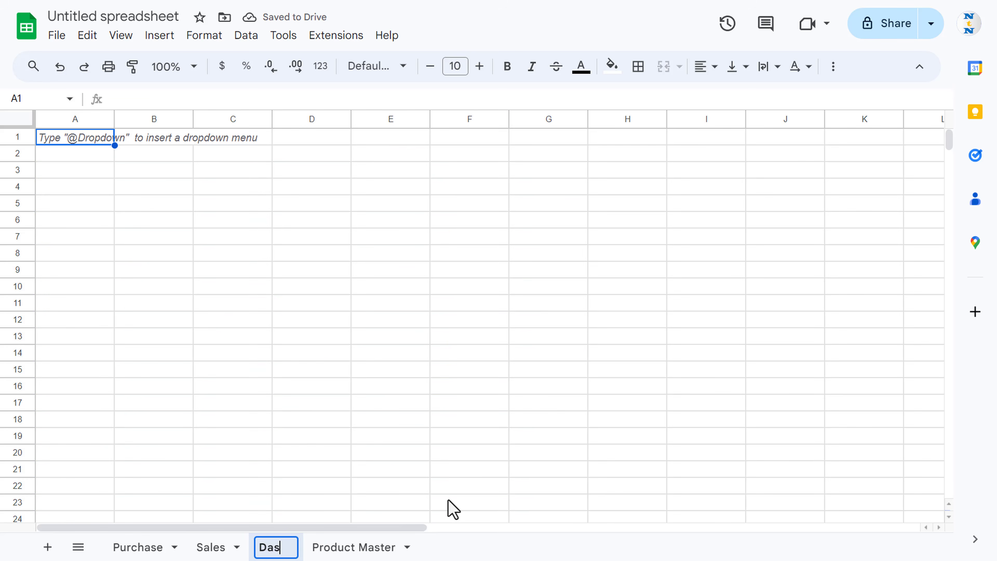
type("hboard")
key("Return")
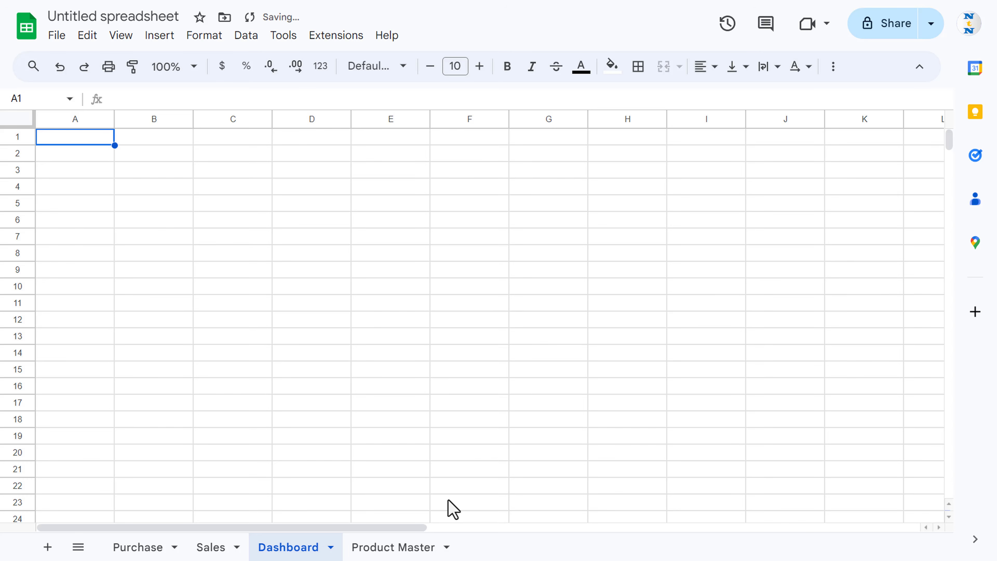
left_click_drag(288, 550, 134, 550)
left_click_drag(311, 550, 211, 550)
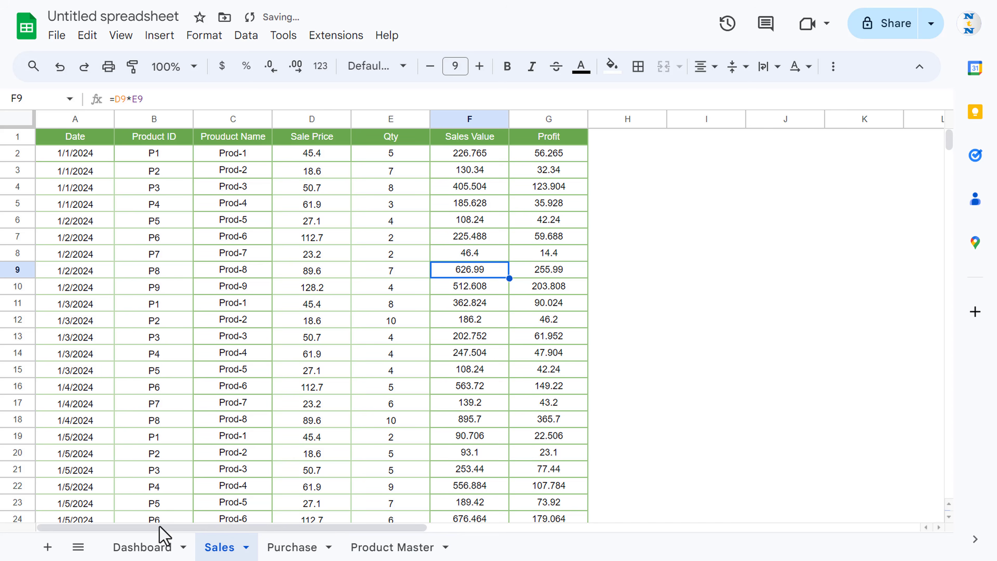
- Fill the range A1:O74 on the Dashboard sheet with dark blue as the background color
left_click(160, 536)
key("shift+Right")
key("shift+Right")
key("shift+Right")
key("shift+Right")
key("shift+Right")
key("shift+Right")
key("shift+Right")
key("shift+Right")
key("shift+Right")
key("shift+Right")
key("shift+Right")
key("shift+Right")
key("shift+Right")
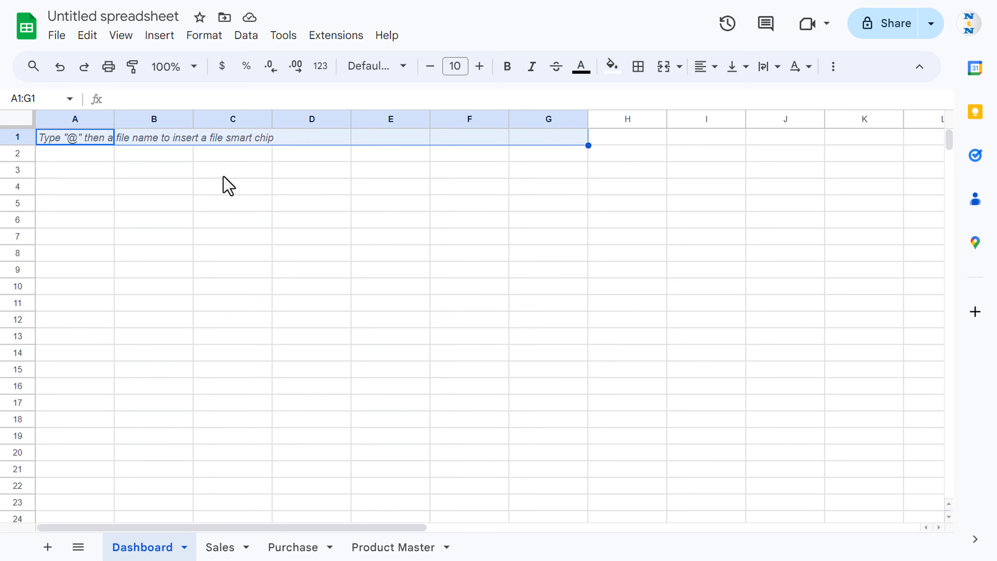
key("shift+Right")
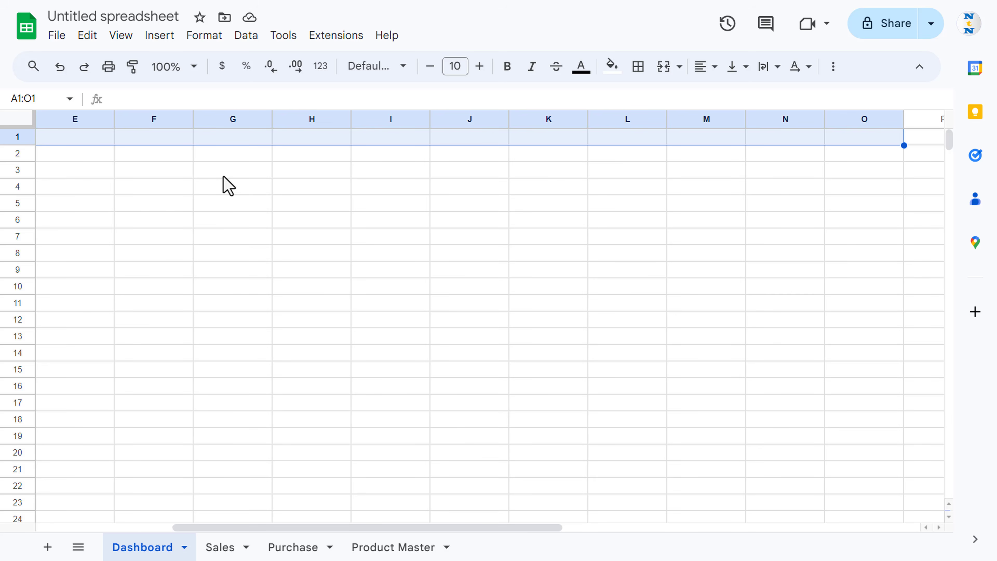
key("shift+Down")
key("shift+Down")
key("shift+Down")
key("shift+Down")
key("shift+Down")
key("shift+Down")
key("shift+Down")
key("shift+Down")
key("shift+Down")
key("shift+Down")
key("shift+Down")
key("shift+Down")
key("shift+Down")
key("shift+Down")
key("shift+Down")
key("shift+Down")
key("shift+Down")
key("shift+Down")
key("shift+Down")
key("shift+Down")
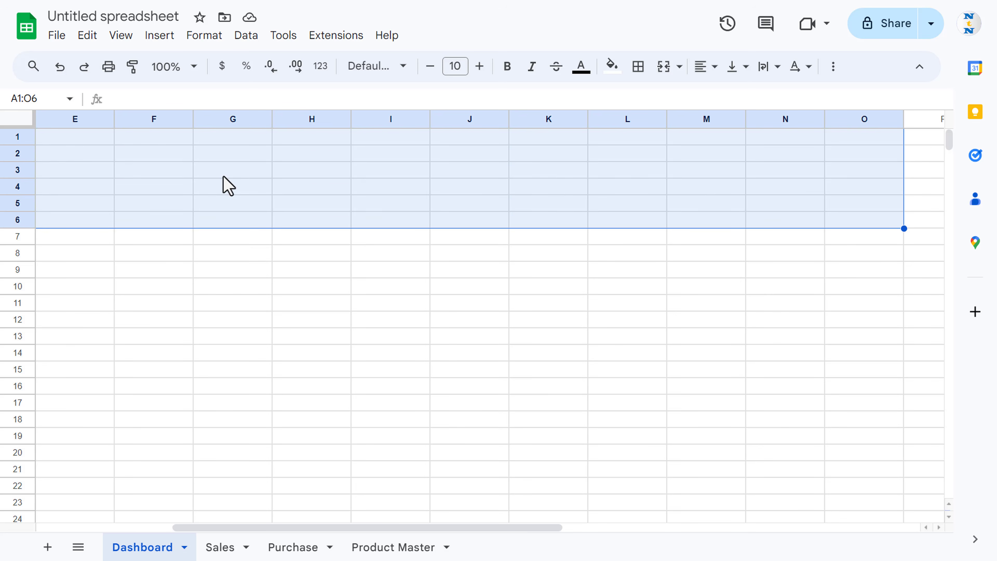
key("shift+Down")
key("shift+Down")
key("shift+Down")
key("shift+Down")
key("shift+Down")
key("shift+Down")
key("shift+Down")
key("shift+Down")
key("shift+Down")
key("shift+Down")
key("shift+Down")
key("shift+Down")
key("shift+Down")
key("shift+Down")
key("shift+Down")
key("shift+Down")
key("shift+Down")
key("shift+Down")
key("shift+Down")
key("shift+Down")
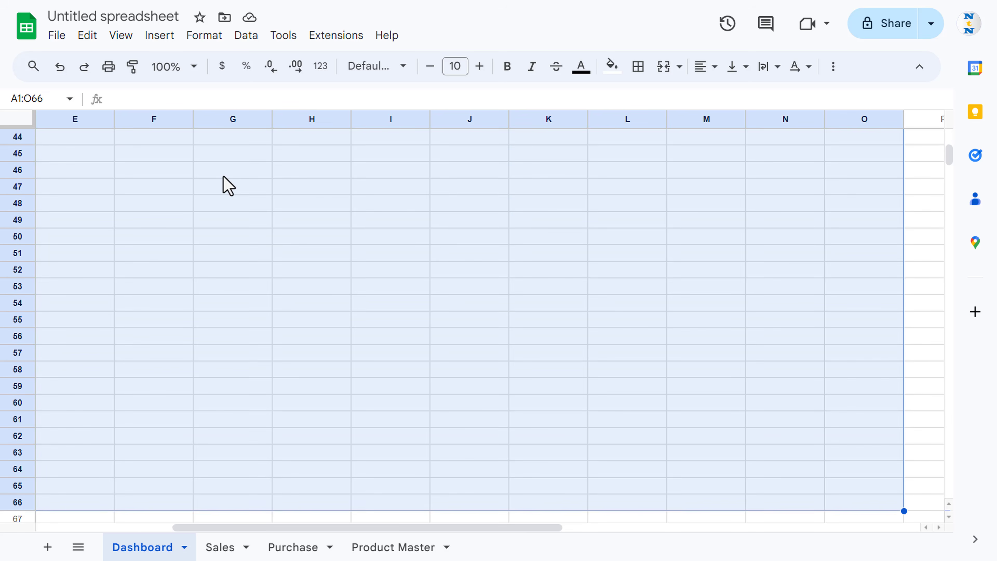
left_click(612, 66)
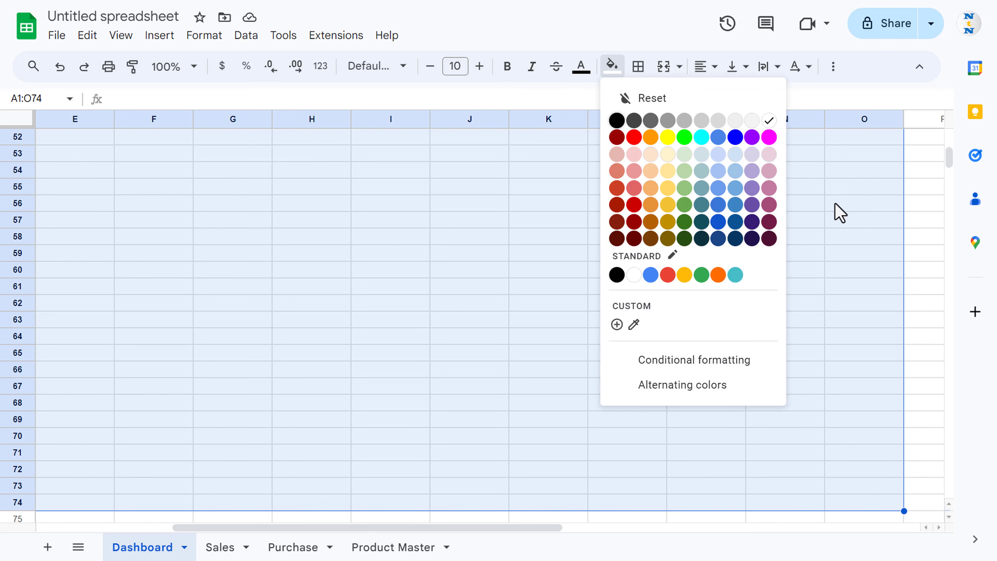
left_click(737, 222)
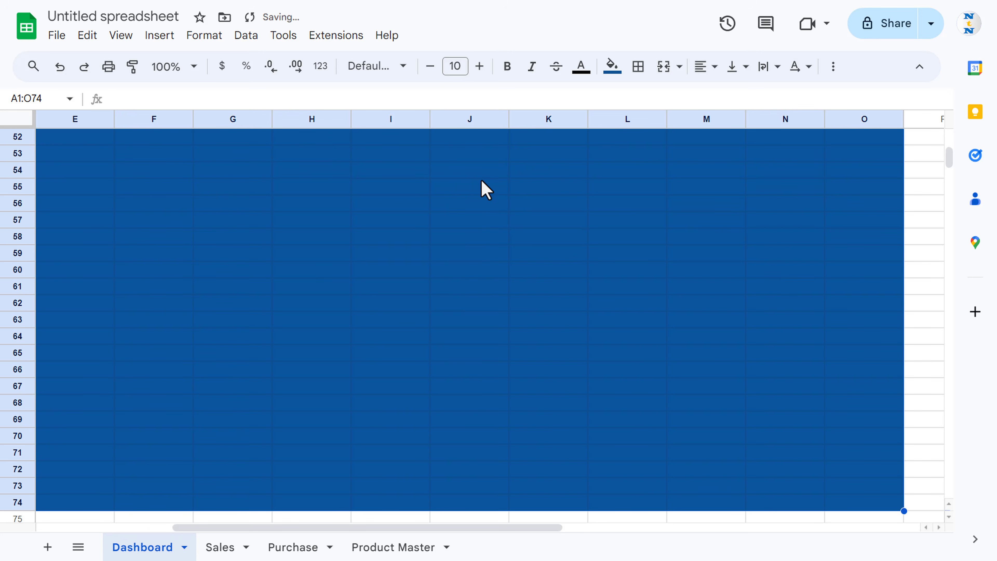
- Hide the gridlines on the Dashboard sheet
left_click(125, 36)
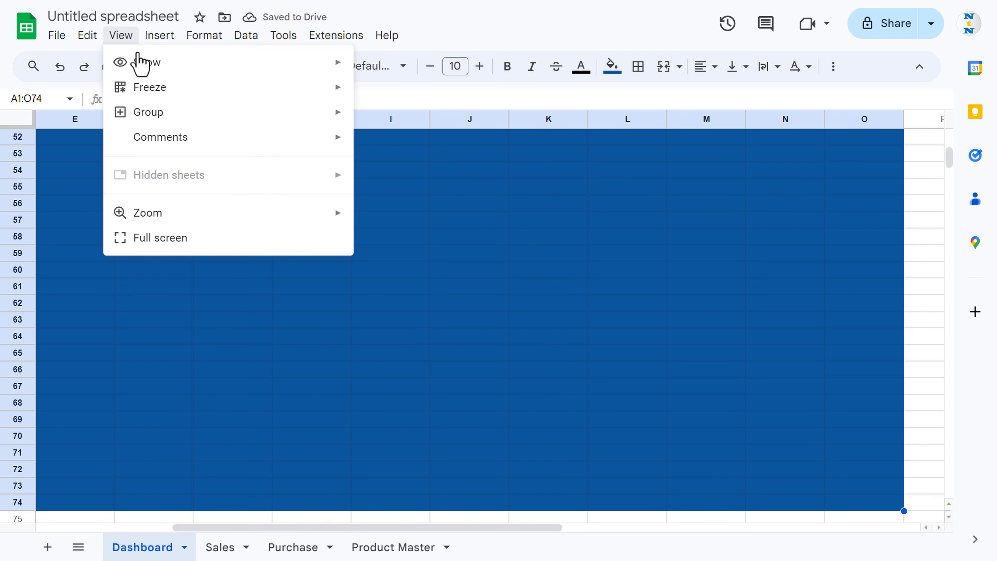
mouse_move(157, 66)
left_click(393, 94)
left_click(437, 224)
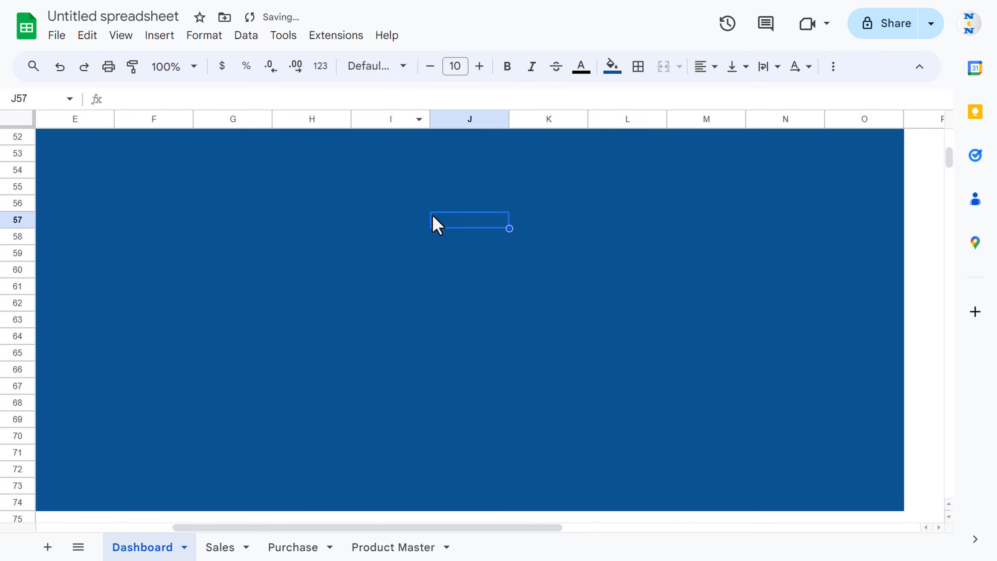
- Fill the range B2:N2 on the Dashboard sheet with white and increase row 2 to about double its height
key("ctrl+Home")
key("Right")
key("Down")
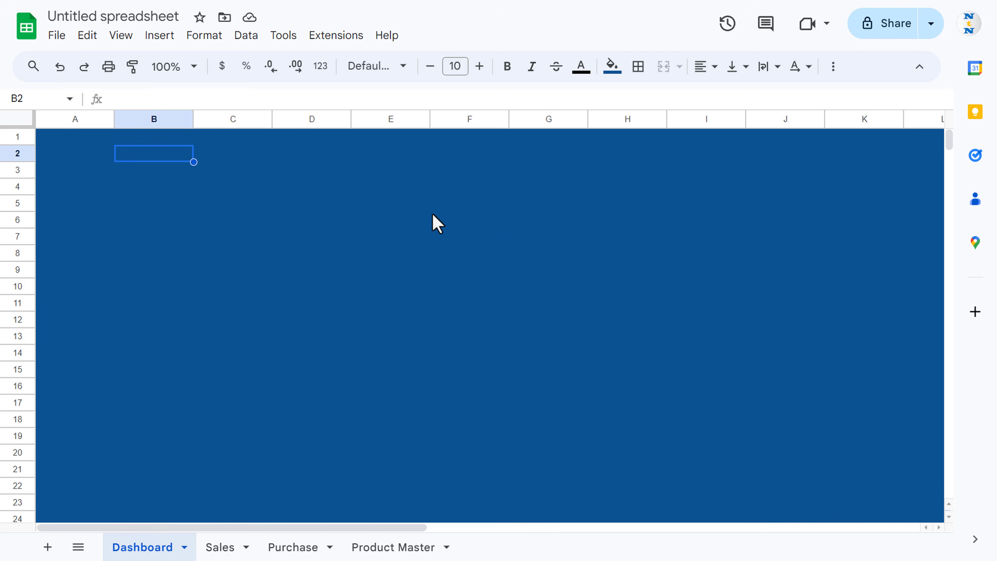
key("shift+Right")
key("shift+Right")
key("shift+Right")
key("shift+Right")
key("shift+Right")
key("shift+Right")
key("shift+Right")
key("shift+Right")
key("shift+Right")
key("shift+Right")
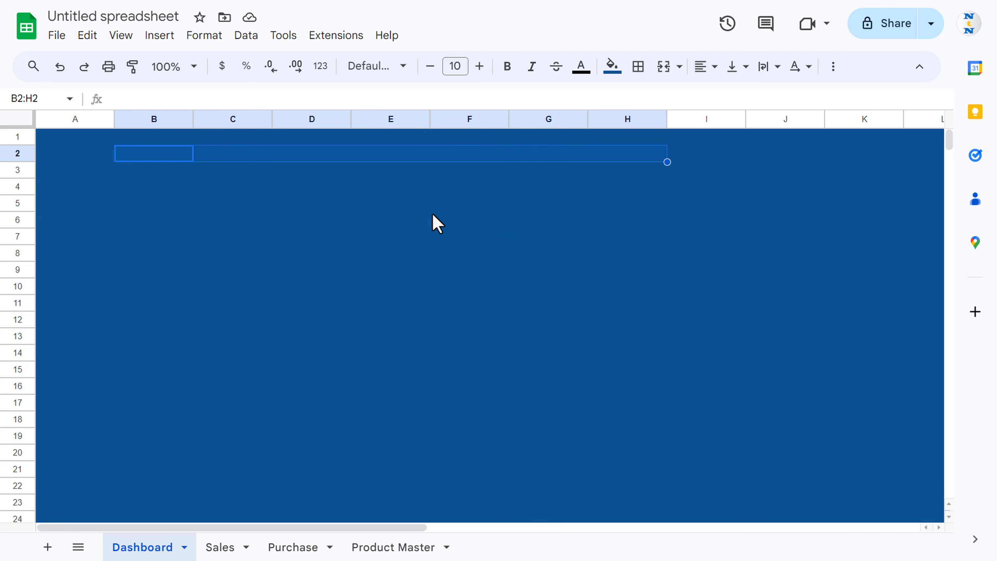
key("shift+Right")
key("shift+Right")
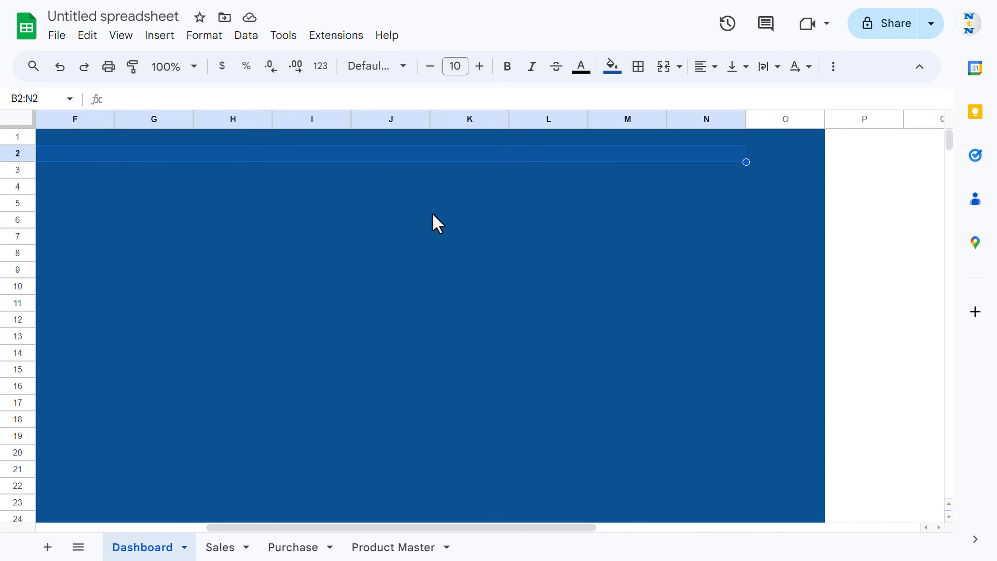
left_click(612, 66)
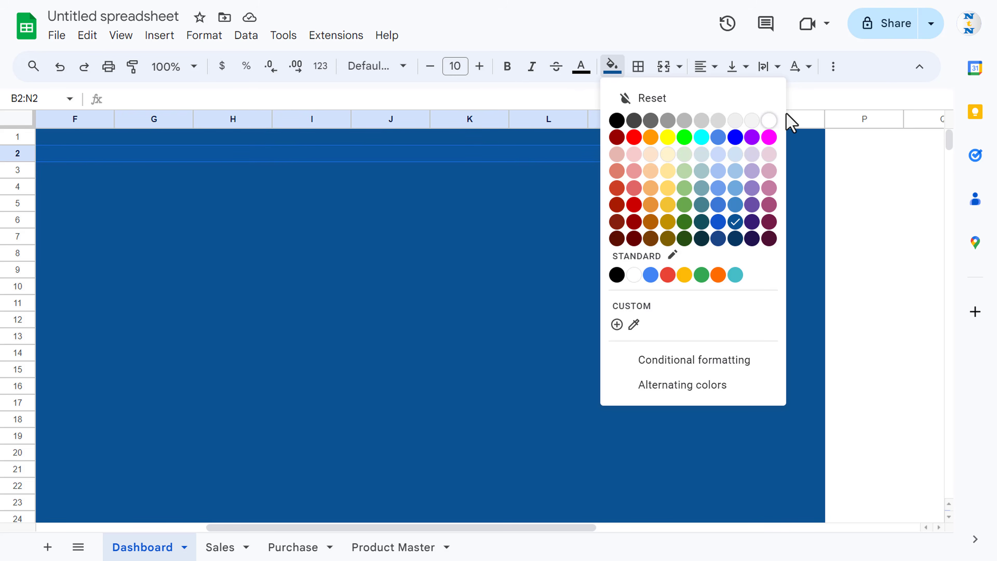
left_click(769, 121)
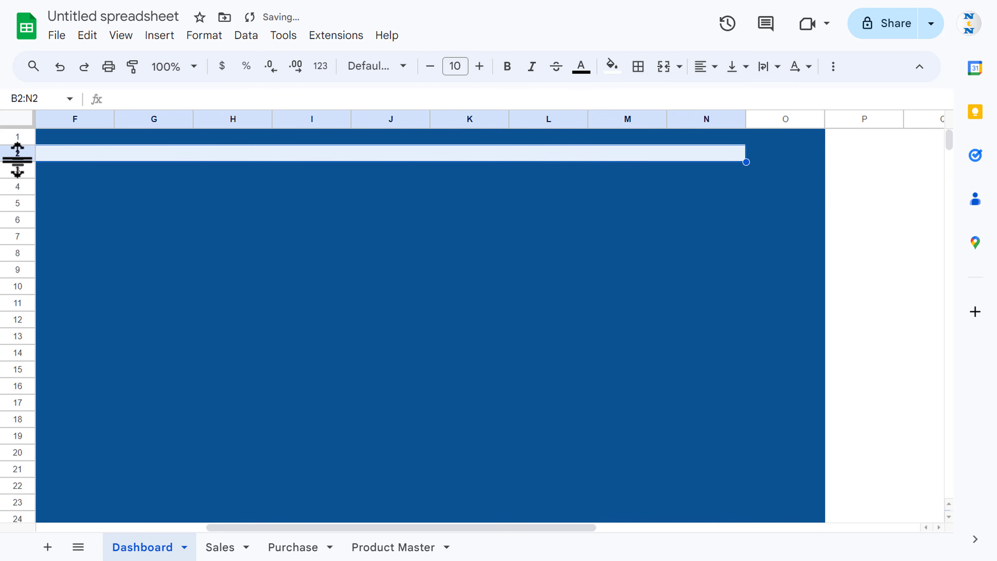
left_click_drag(18, 161, 17, 178)
- Merge the cells B2:N2 into one title cell and set its font size to 21
left_click(316, 177)
key("Home")
key("Right")
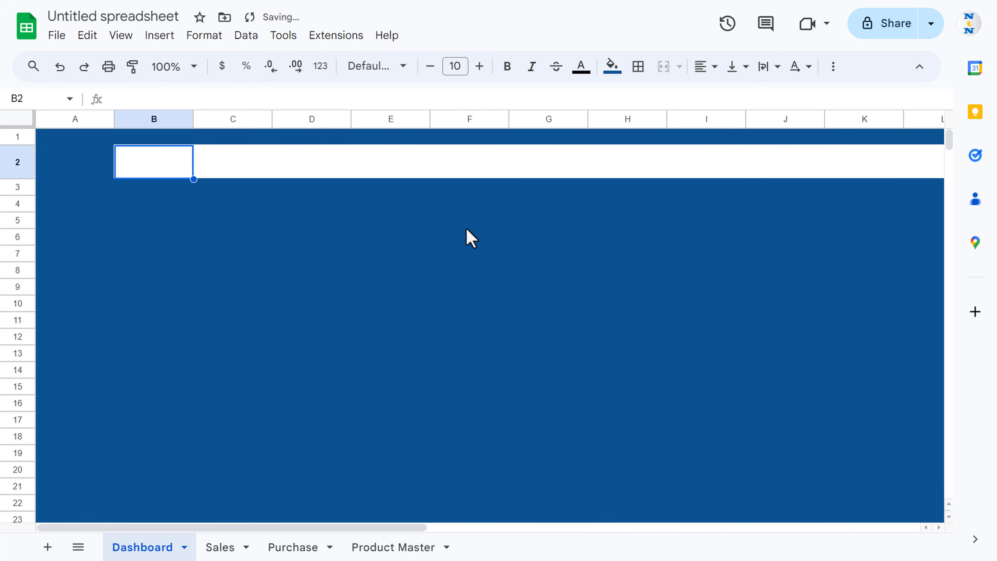
key("shift+Right")
key("shift+Right")
key("shift+Right")
key("shift+Right")
key("shift+Right")
key("shift+Right")
key("shift+Right")
key("shift+Right")
key("shift+Right")
key("shift+Right")
key("shift+Right")
key("shift+Right")
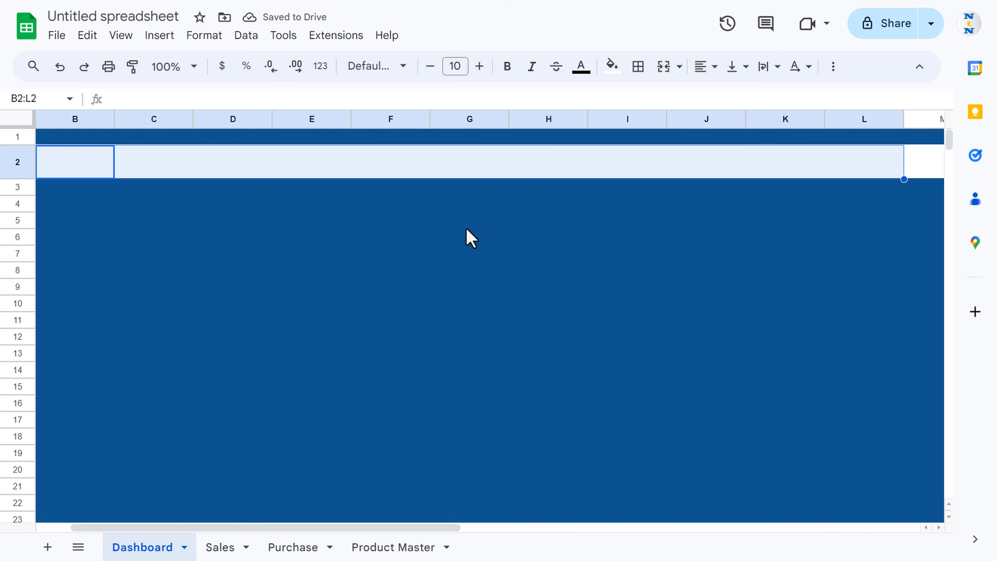
key("shift+Right")
key("shift+Left")
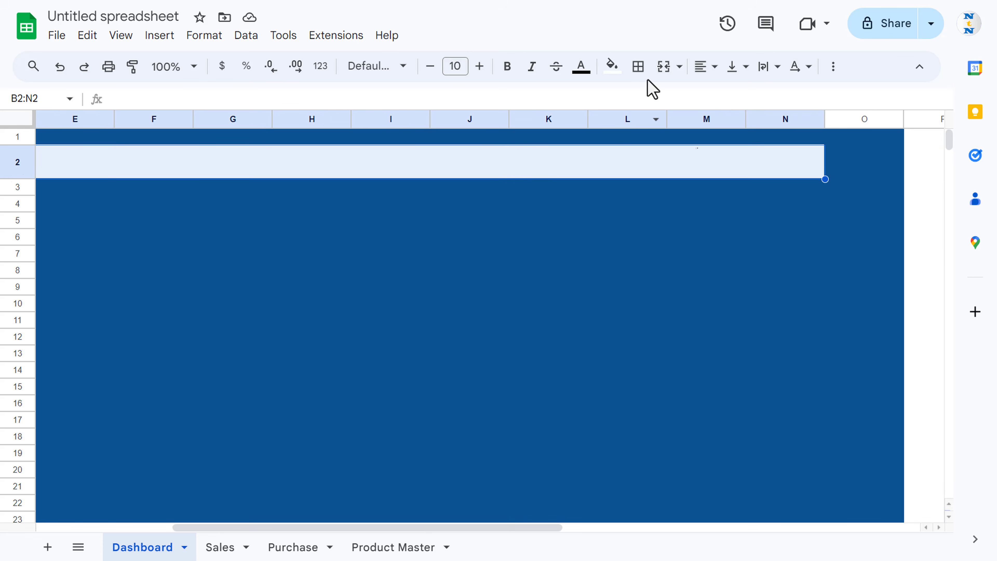
left_click(664, 67)
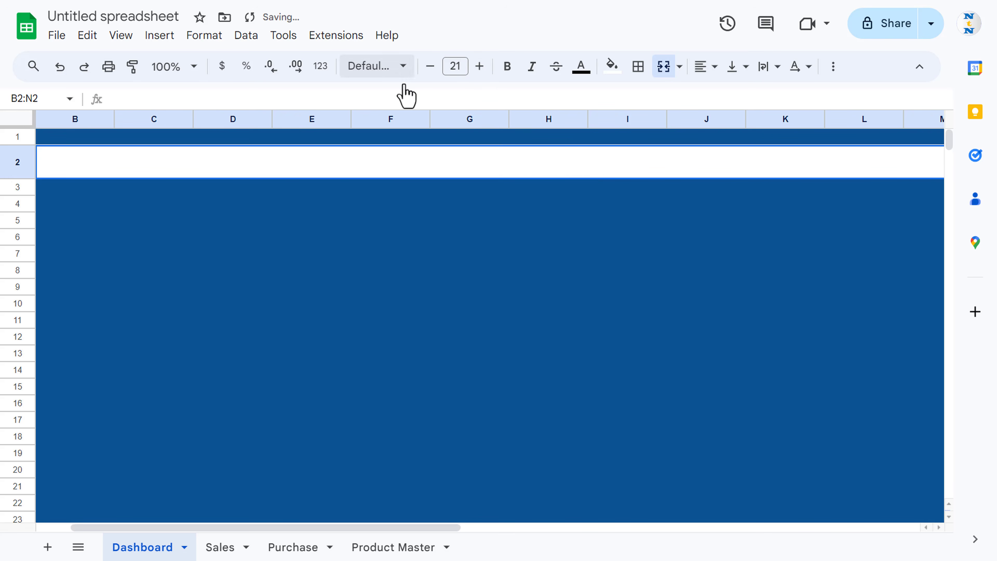
- Enter the title "Inventory Management and Profit Analsyis Dashboard" in the merged cell B2:N2
double_click(397, 161)
type("Inventory")
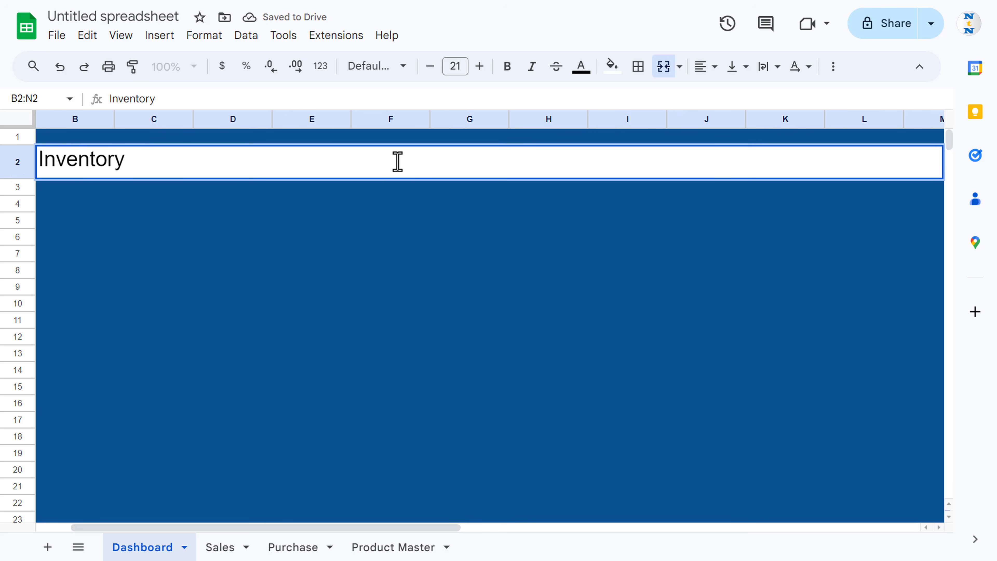
type(" Management and Profit Analsyis Dashboard")
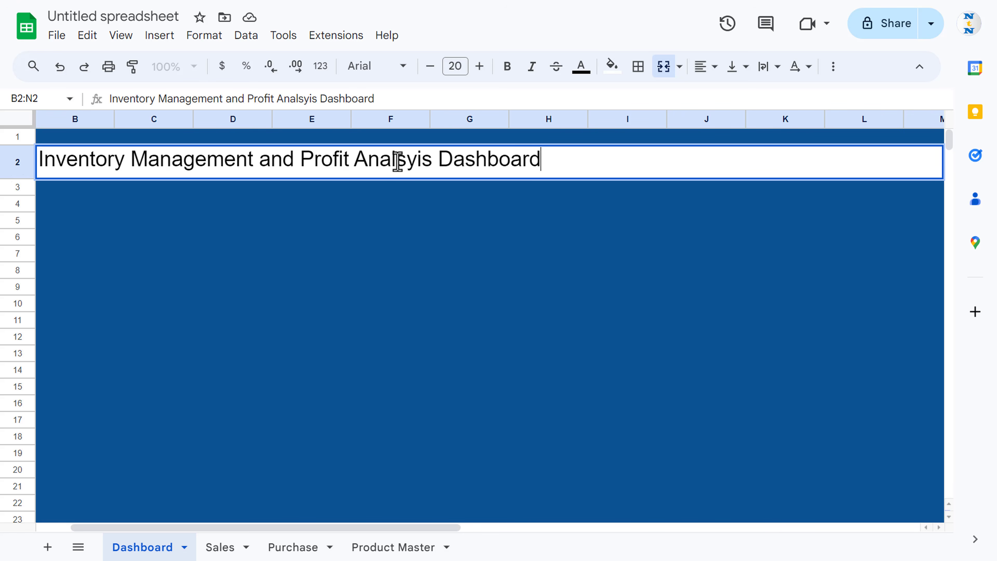
key("Return")
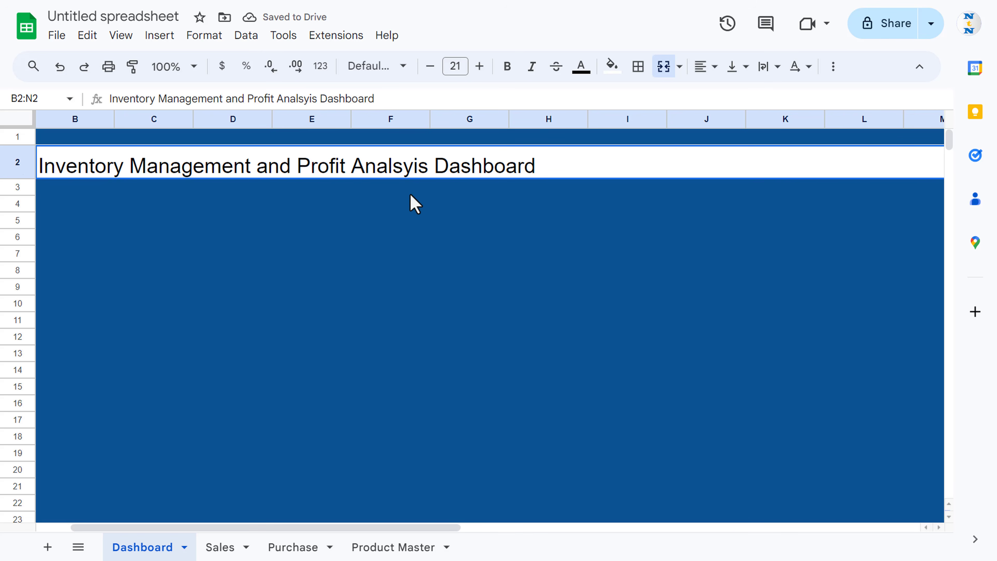
- Center the dashboard title horizontally and vertically in its merged cell
left_click(706, 67)
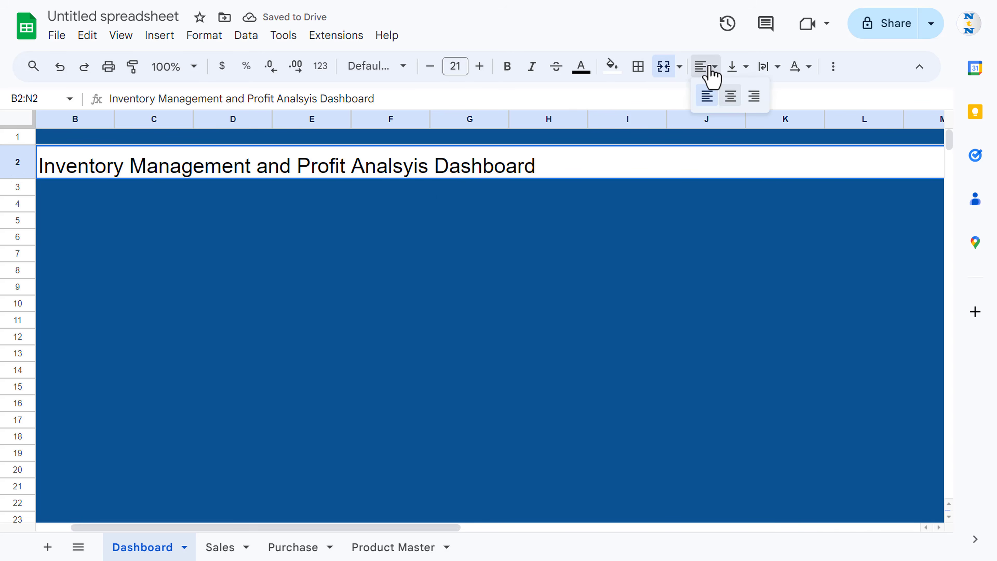
left_click(729, 97)
left_click(742, 67)
left_click(759, 96)
- Narrow column A to a thin margin beside the title bar
key("Left")
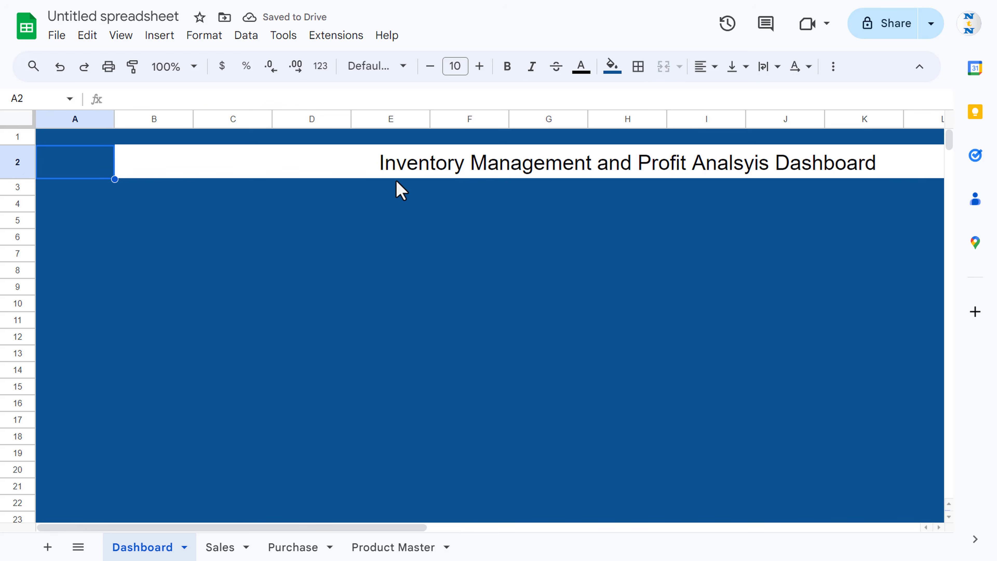
key("Right")
key("Left")
left_click_drag(115, 119, 47, 122)
left_click(220, 225)
- Enter the label "Start Date" in cell B4
left_click(655, 173)
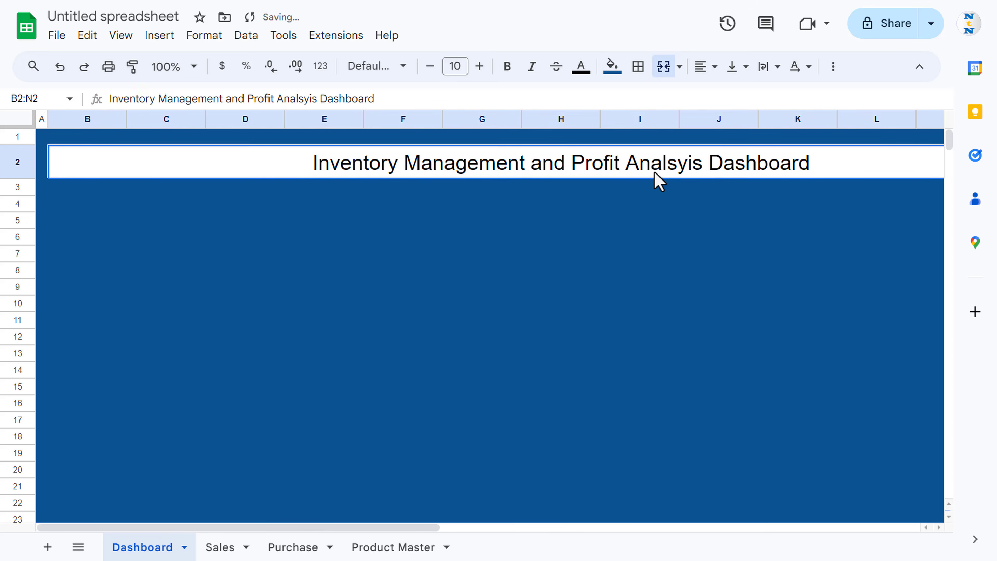
key("ctrl+Right")
key("ctrl+Left")
key("Down")
key("Down")
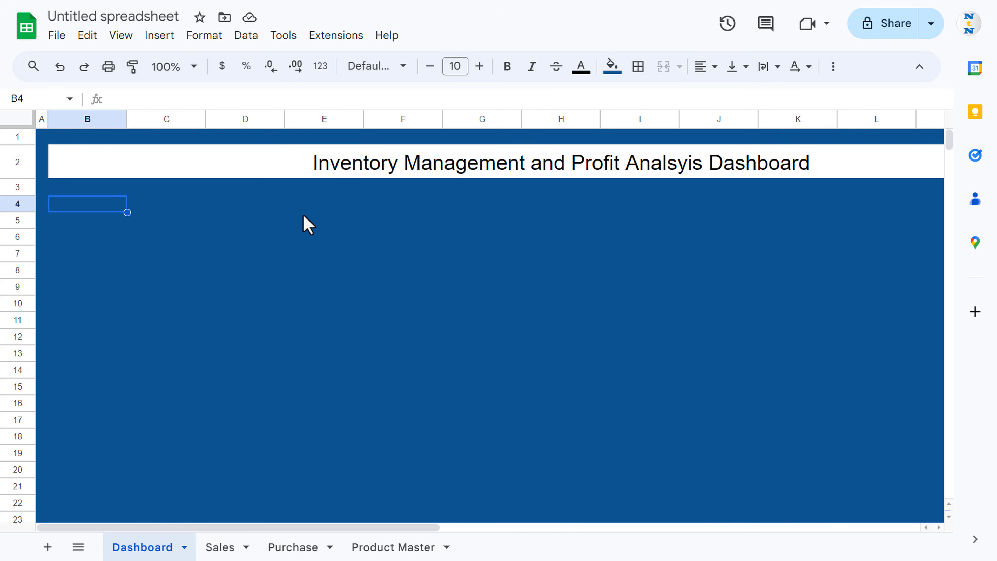
type("Start")
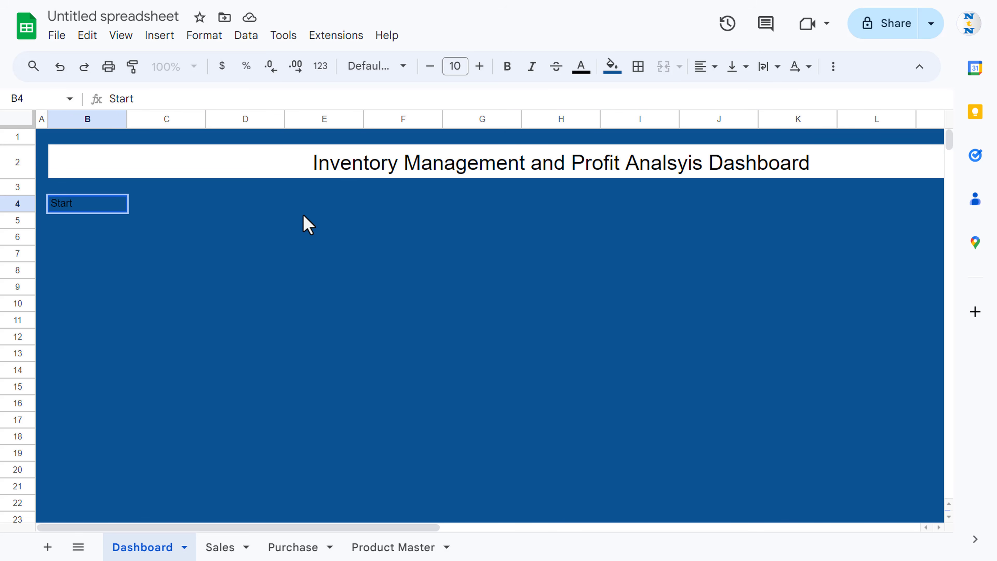
type(" DAt")
key("BackSpace")
key("BackSpace")
type("ate")
key("Return")
- Fill the Start Date cell B4 with light blue and cell B5 below it with white
key("Up")
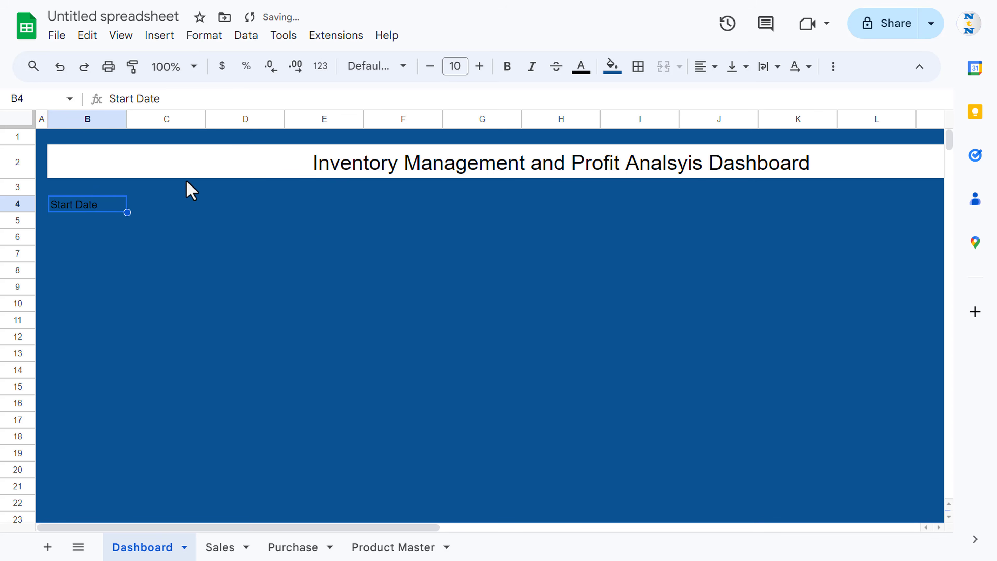
left_click(613, 68)
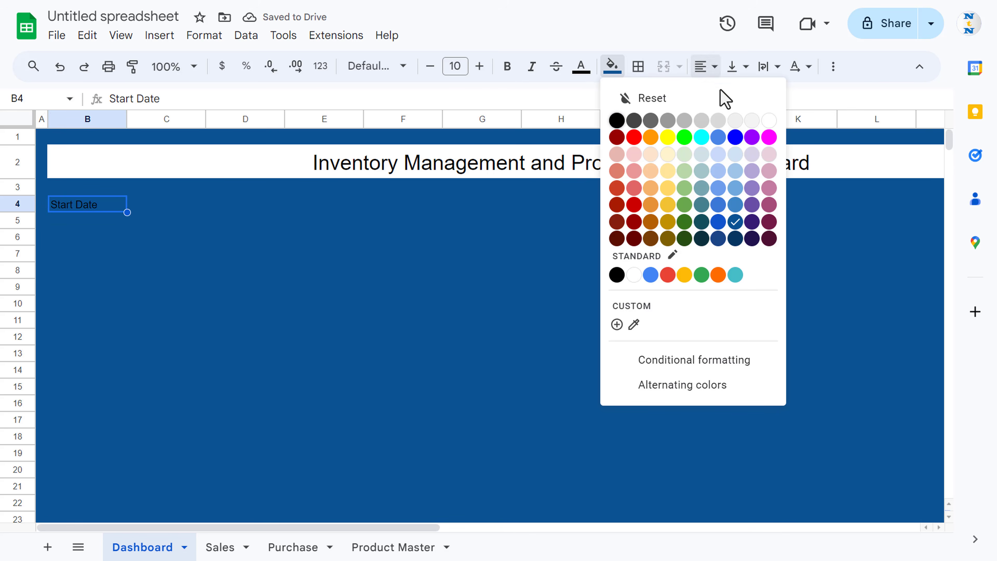
left_click(736, 156)
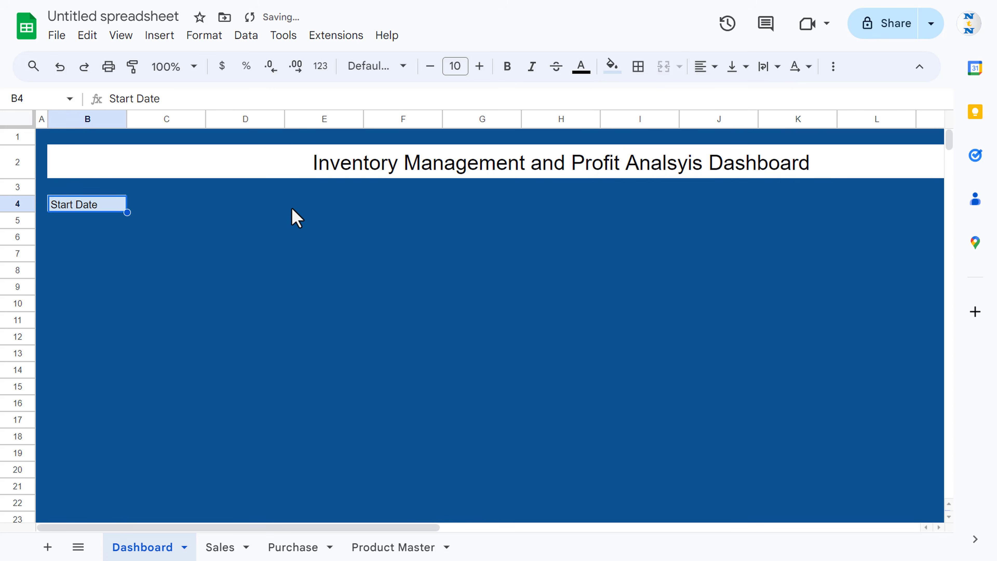
left_click(118, 222)
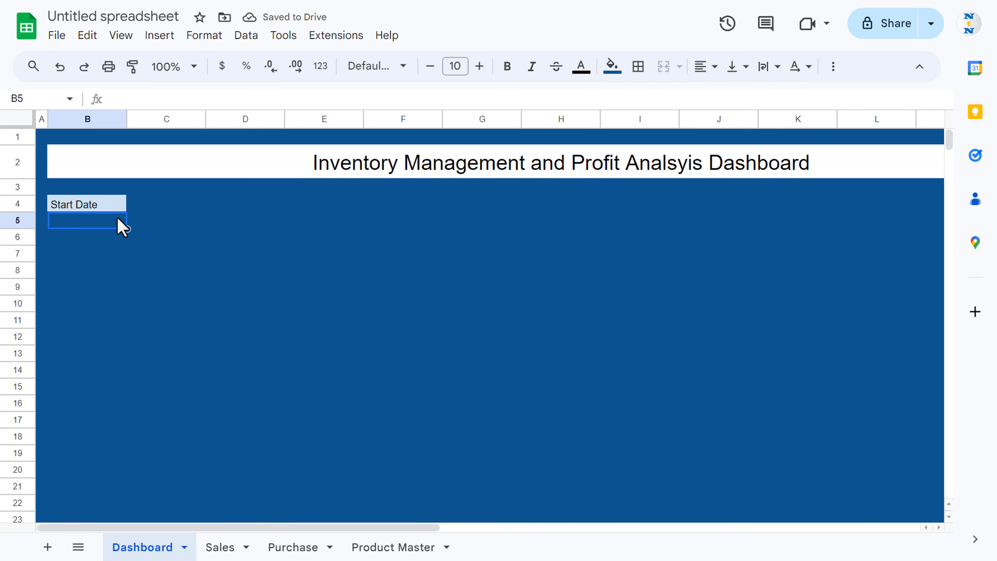
left_click(612, 66)
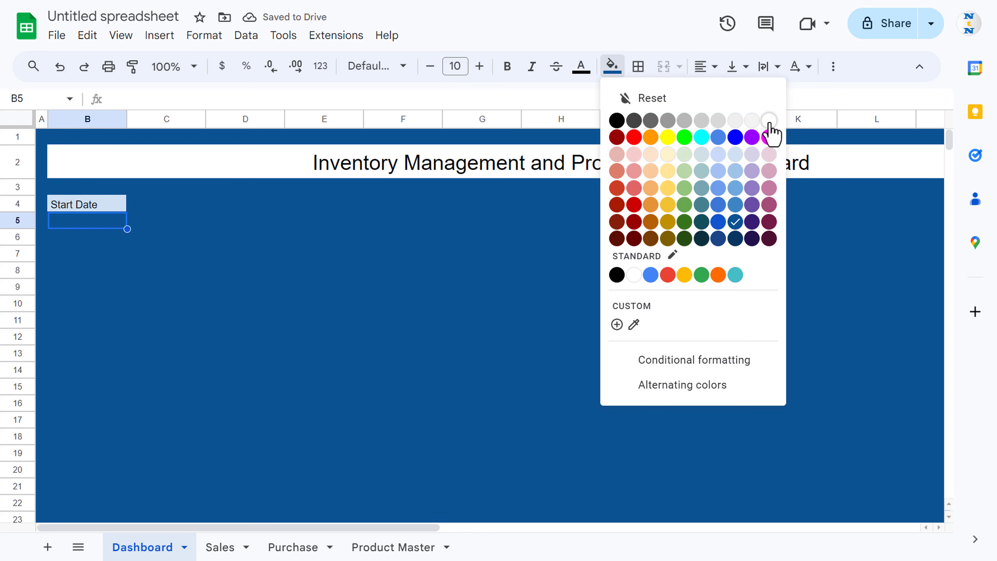
left_click(769, 122)
- Center the contents of B4:B5 horizontally and vertically
left_click_drag(106, 205, 105, 225)
key("ctrl+c")
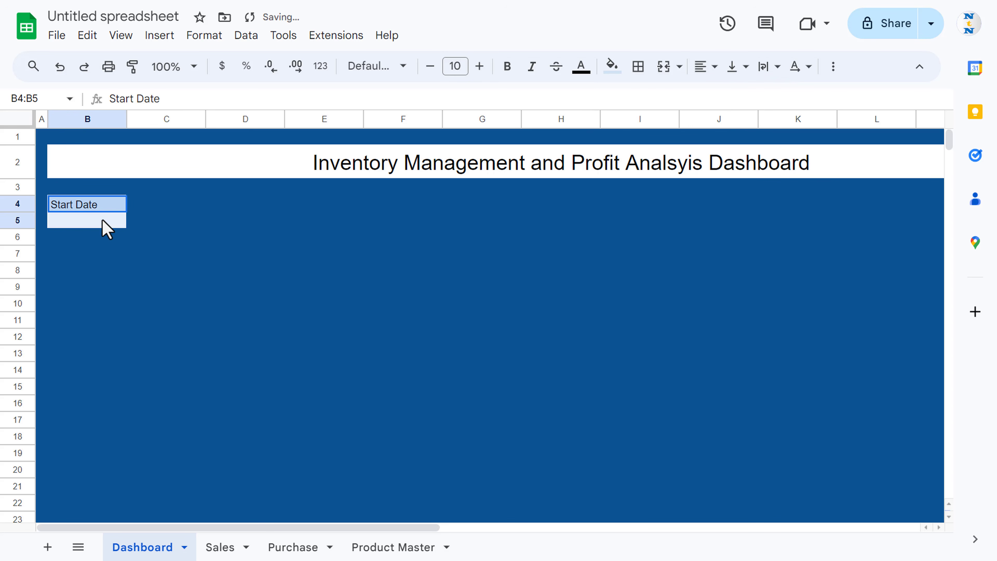
left_click(713, 67)
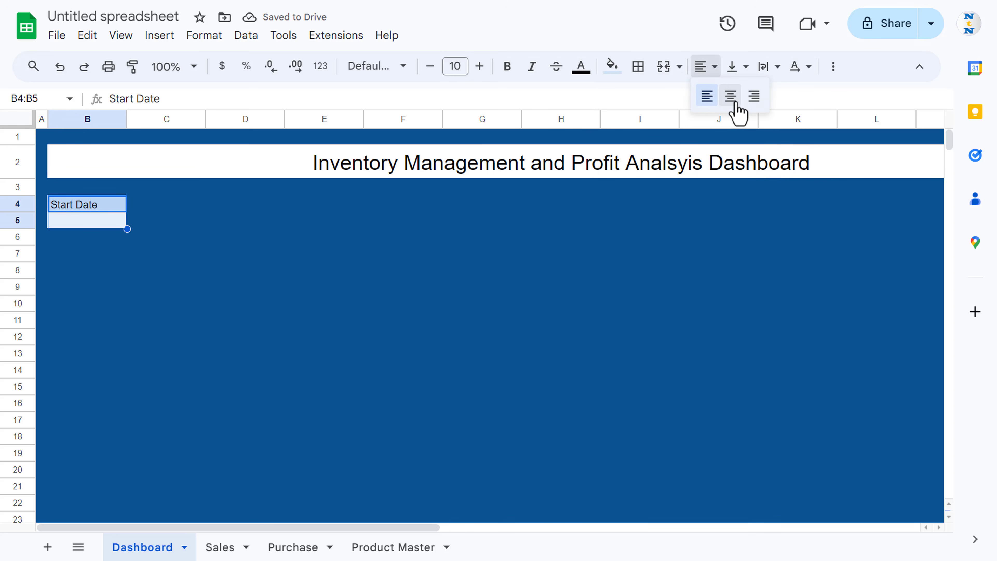
left_click(731, 96)
left_click(738, 65)
left_click(758, 98)
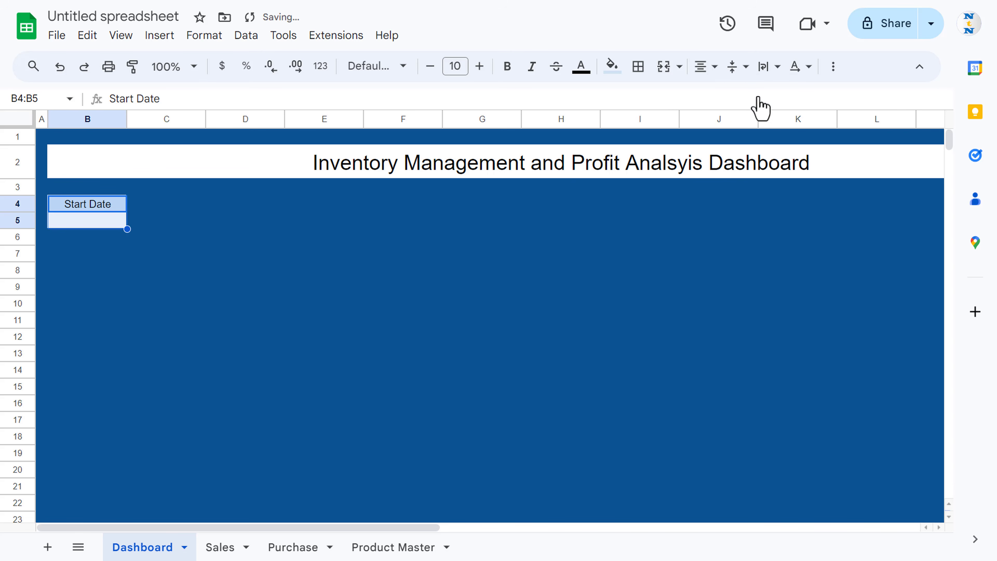
- Make row 5 slightly taller and bold the Start Date label in B4
left_click(22, 222)
left_click(147, 227)
left_click(86, 223)
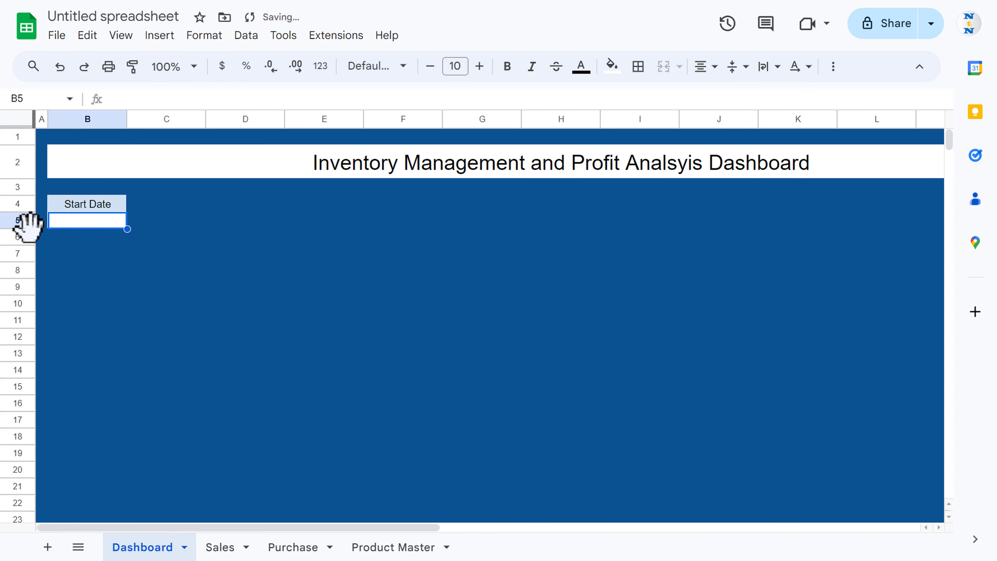
left_click_drag(18, 228, 17, 236)
left_click(110, 203)
key("ctrl+b")
left_click(256, 229)
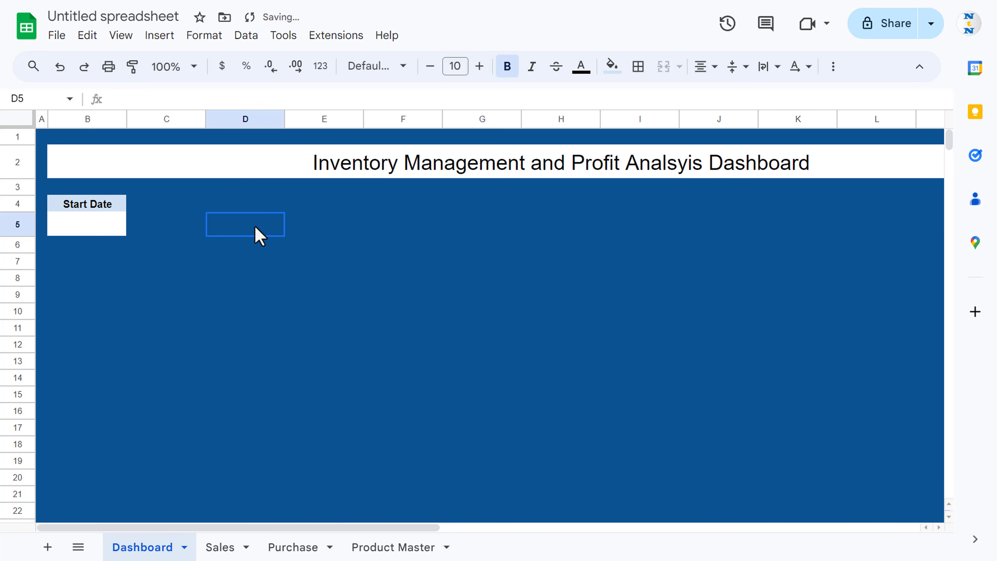
- Apply dark blue borders to all edges of the cells B4:B5
left_click(106, 205)
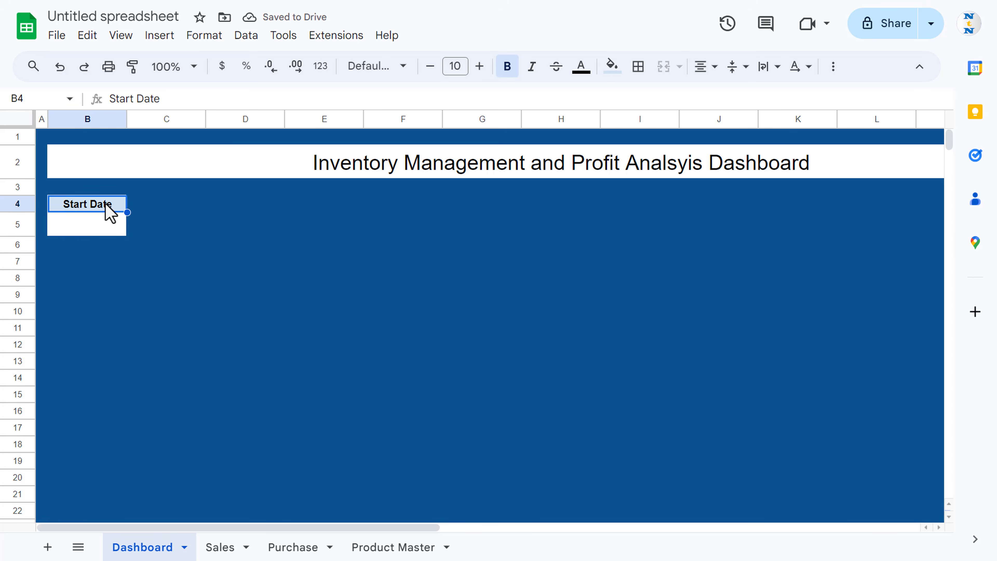
left_click_drag(105, 208, 112, 238)
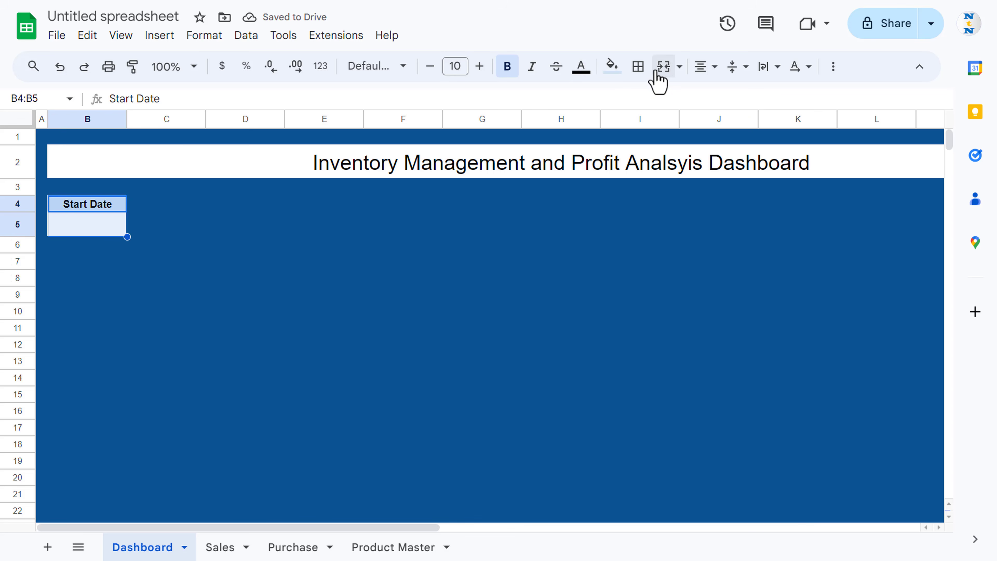
left_click(639, 67)
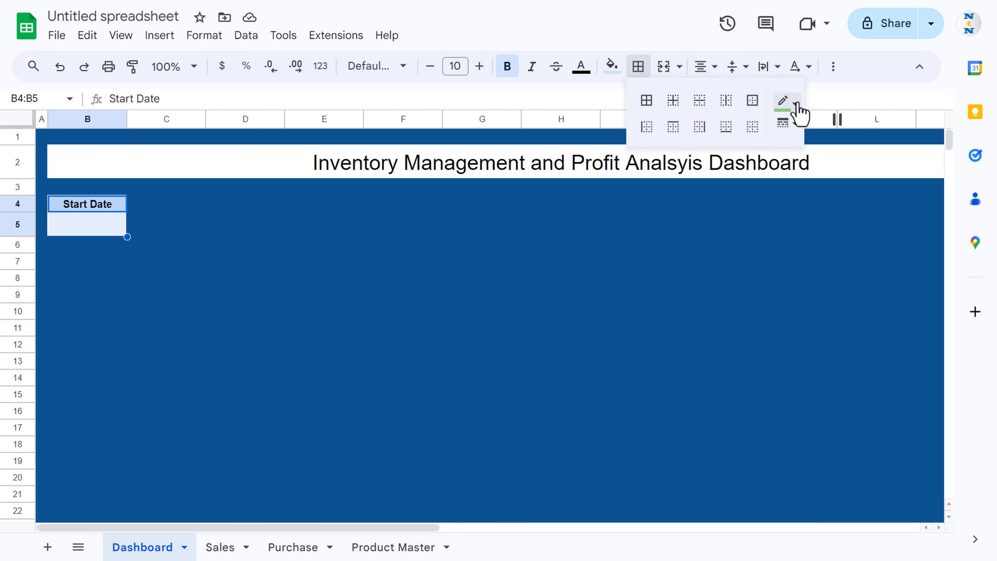
left_click(789, 101)
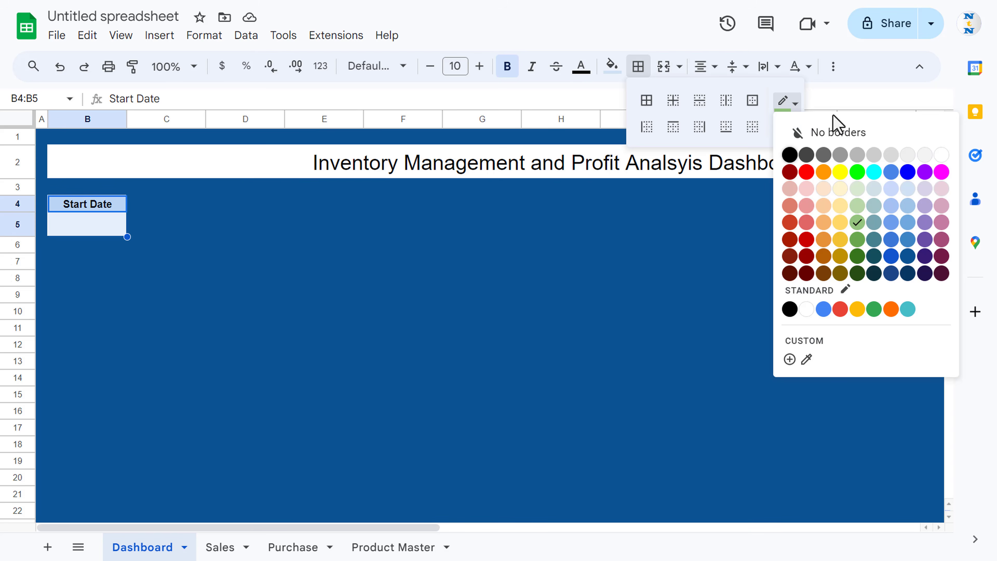
left_click(906, 255)
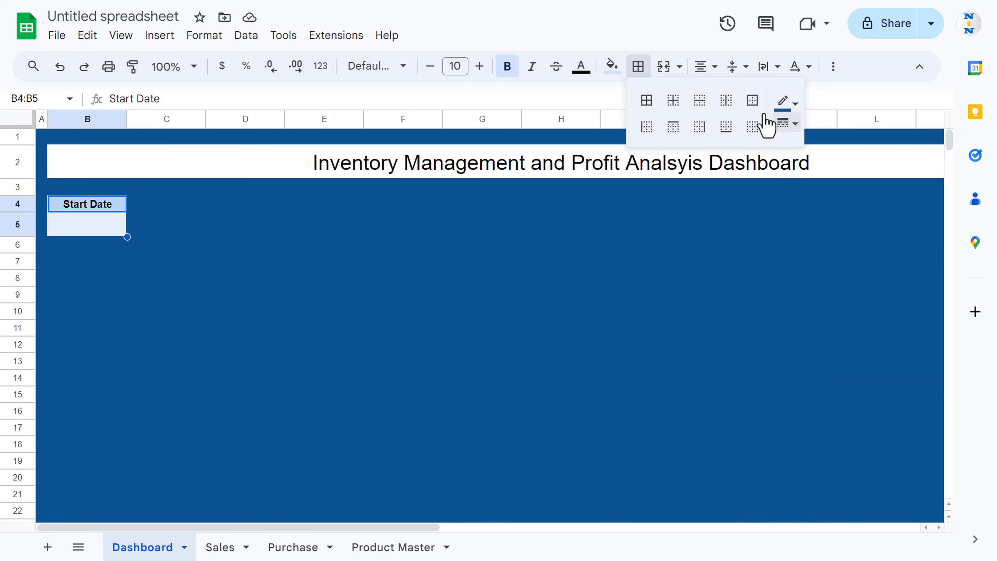
left_click(647, 101)
left_click(331, 259)
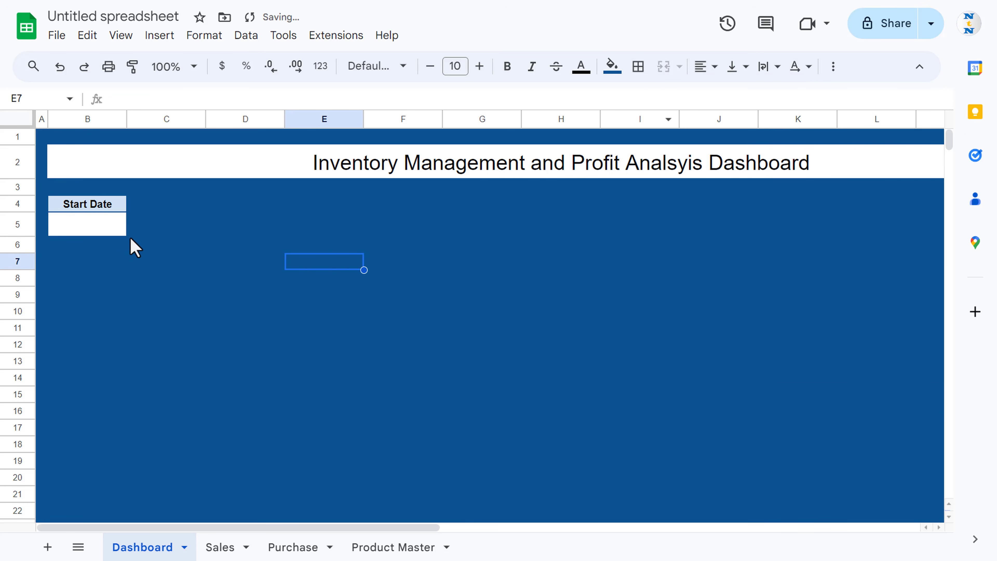
- Copy the Start Date block B4:B5 and paste it at D4, F4, H4, J4, L4 and N4
left_click(89, 206)
left_click(110, 226, "shift")
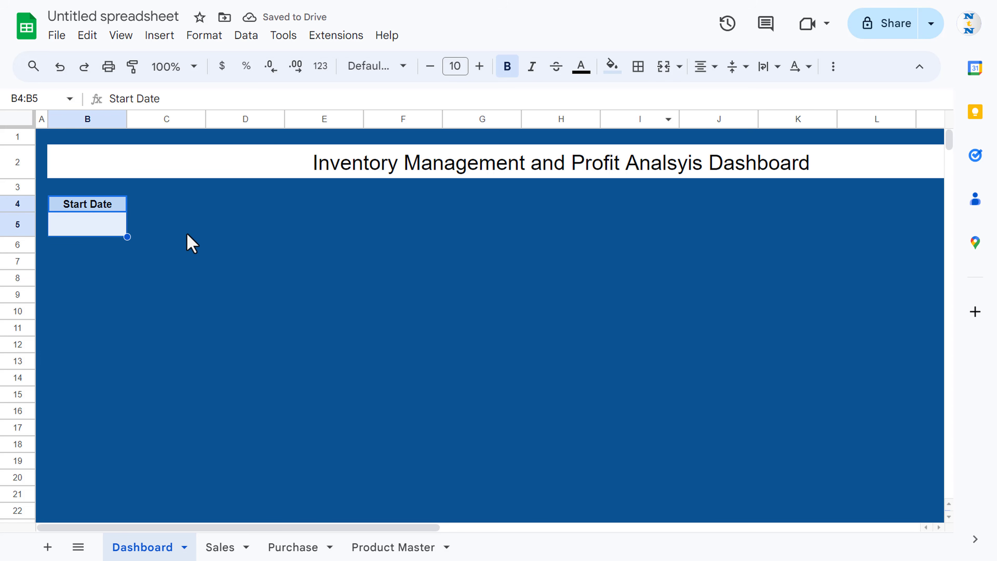
key("Right")
key("Right")
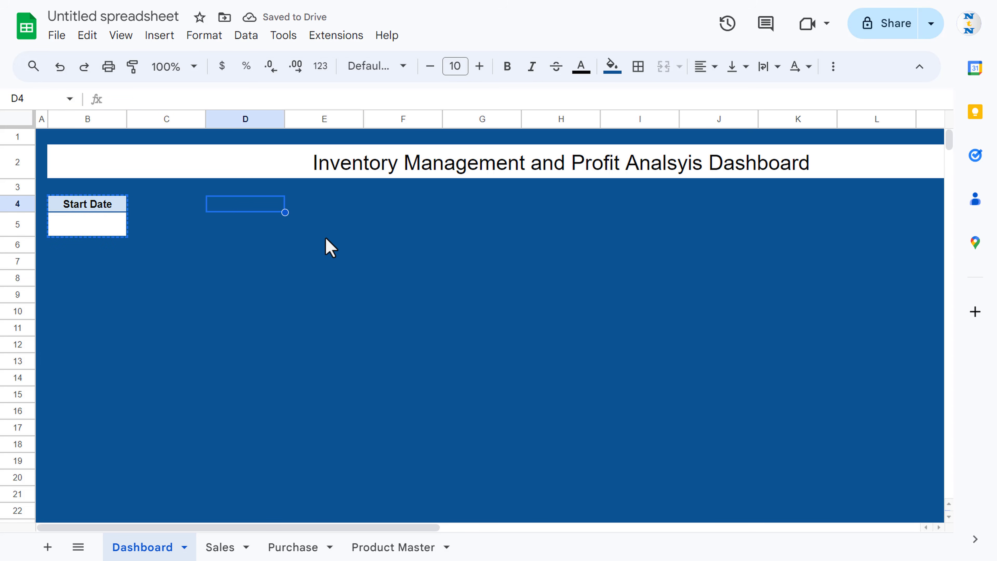
key("ctrl+v")
key("Right")
key("Right")
key("ctrl+v")
key("Right")
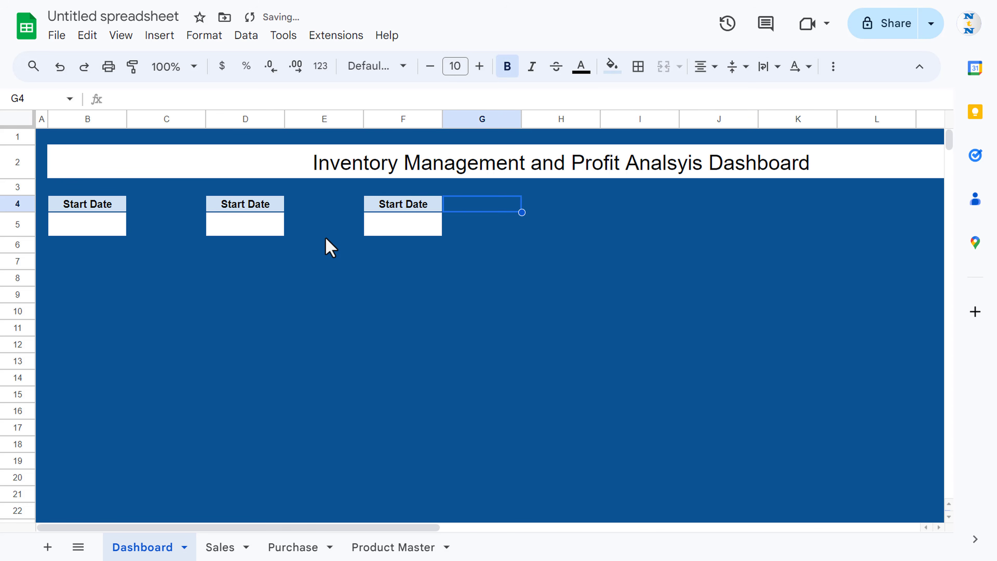
key("Right")
key("ctrl+v")
key("Right")
key("Right")
key("ctrl+v")
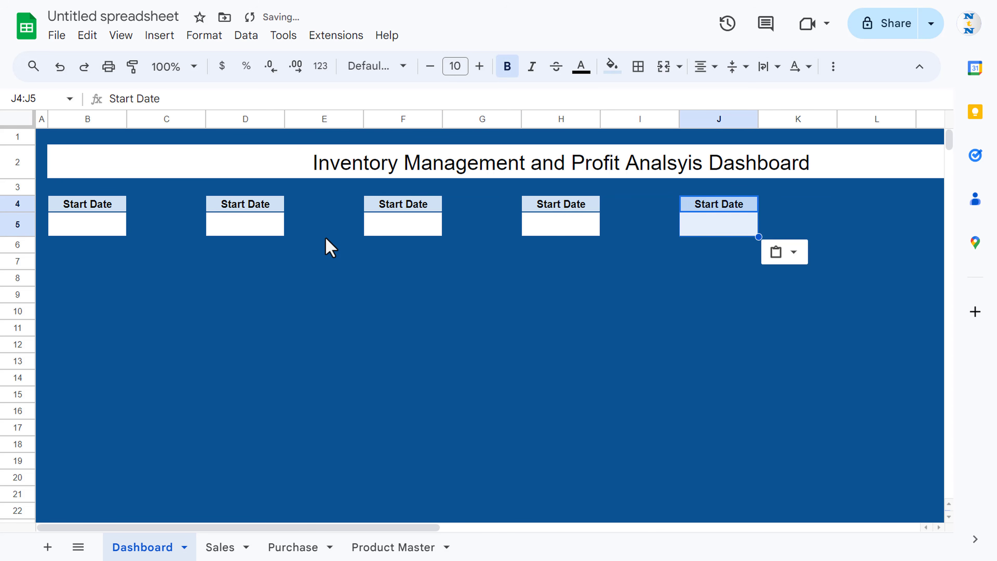
key("Right")
key("Right")
key("ctrl+v")
key("Right")
key("Right")
key("Left")
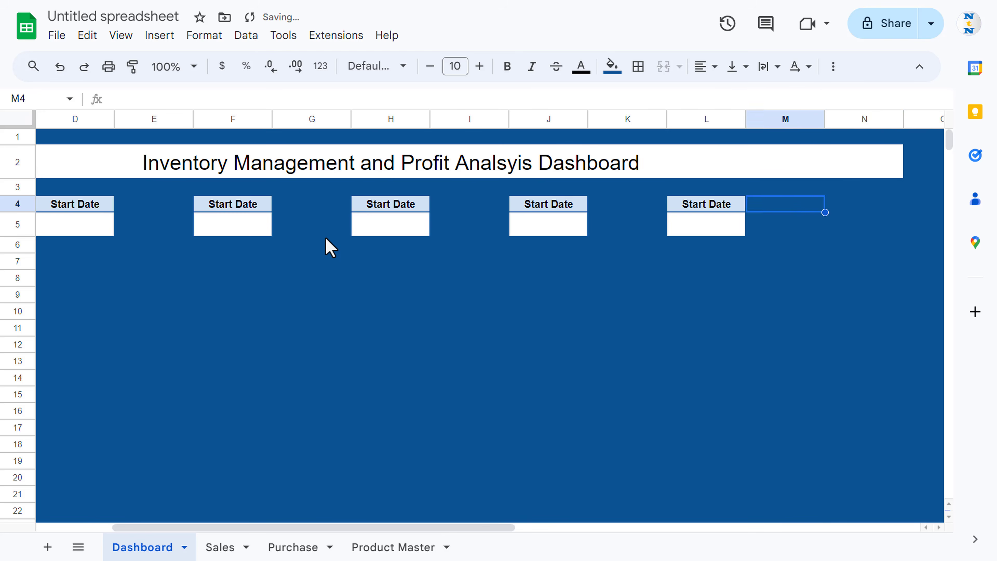
key("Right")
key("ctrl+v")
key("Right")
key("Right")
key("Left")
key("Left")
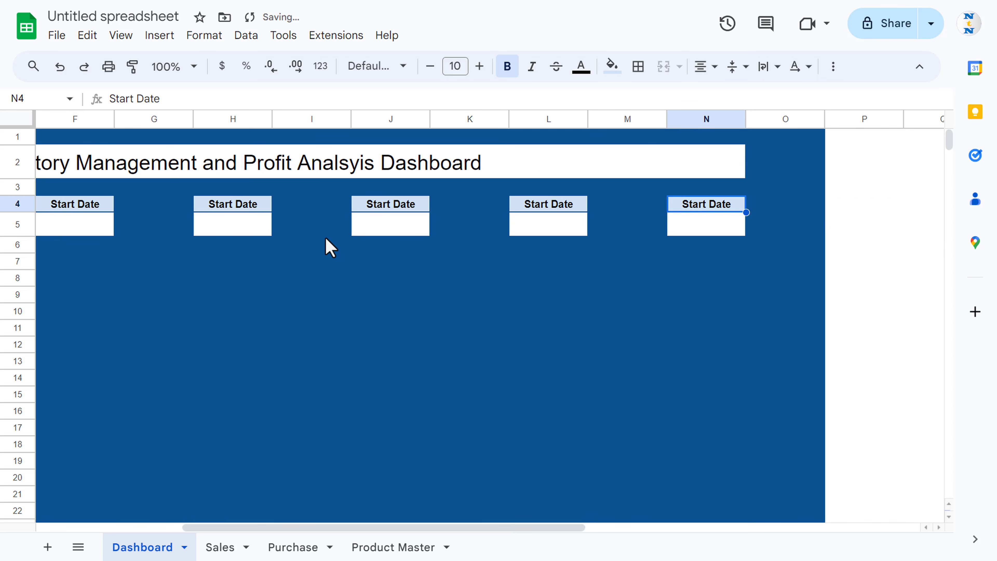
- Narrow column O to a slim margin beside the last date block
left_click_drag(825, 118, 750, 127)
left_click(576, 281)
key("Home")
key("Up")
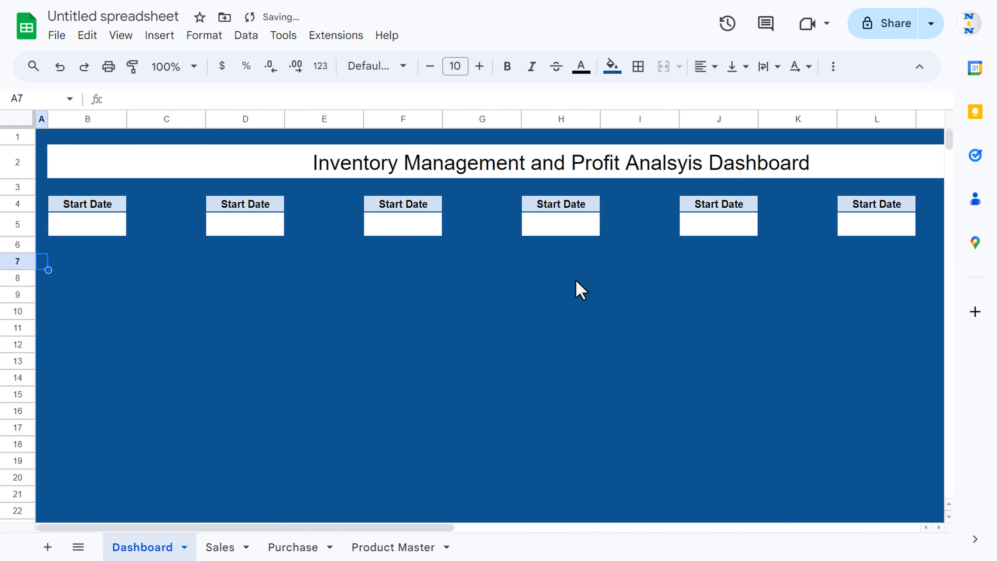
- Reduce the heights of spacer rows 1 and 3 above and below the dashboard title
left_click_drag(14, 140, 15, 138)
left_click_drag(17, 191, 15, 185)
left_click(291, 278)
left_click(161, 210)
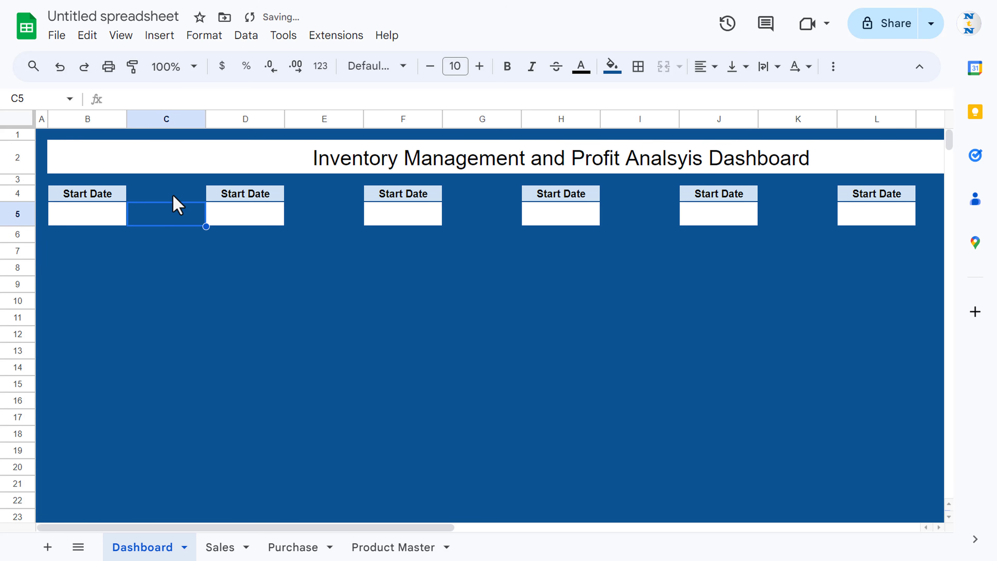
- Narrow the spacer columns C, E, G, I, K and M together to equal slim gaps between the blocks
left_click(176, 119)
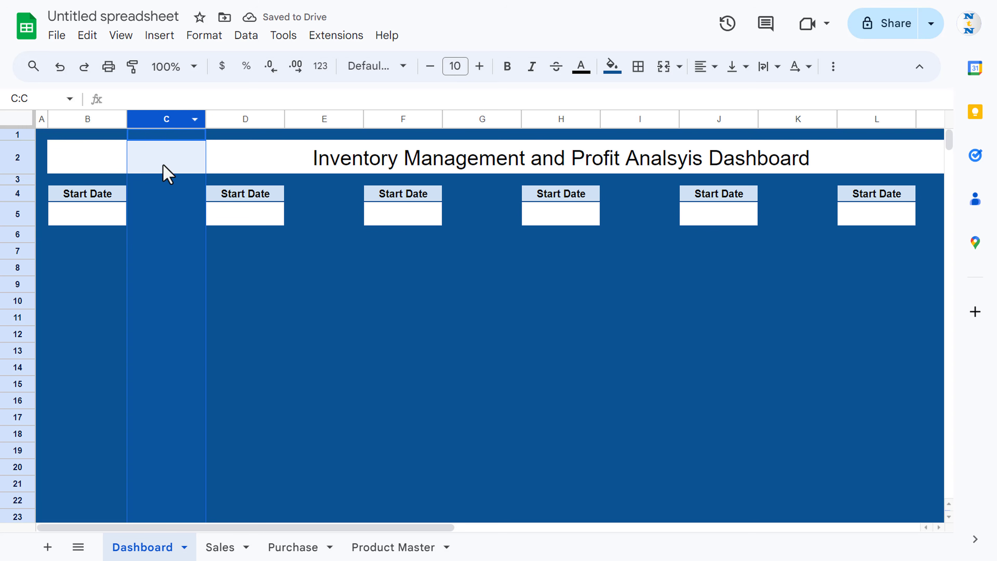
left_click(324, 119, "ctrl")
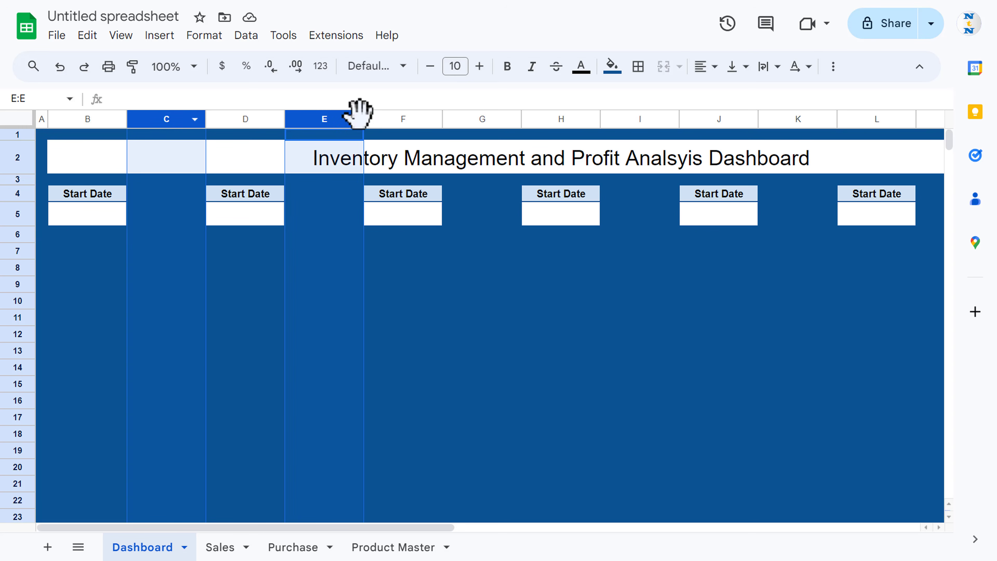
left_click(483, 119, "ctrl")
left_click(649, 117, "ctrl")
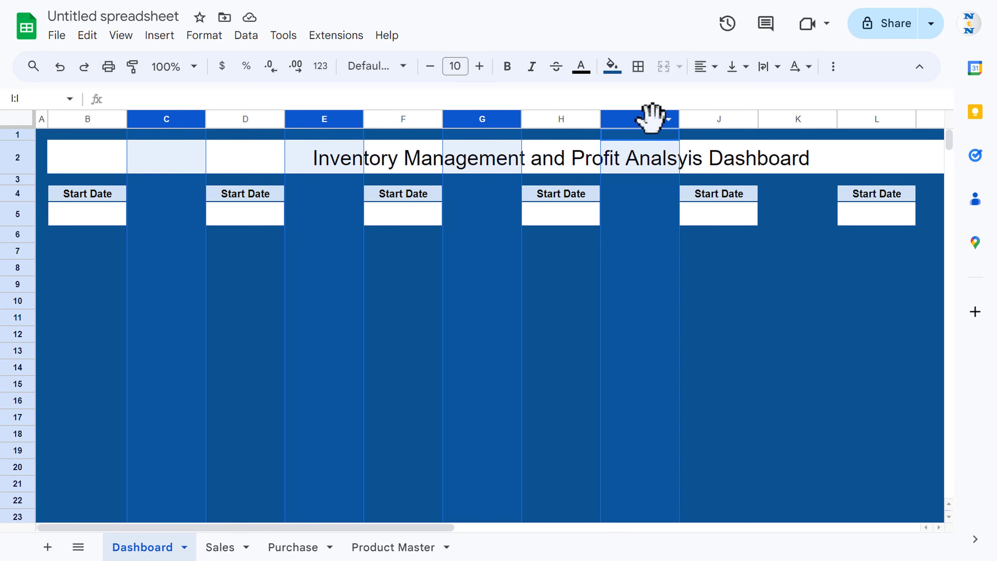
left_click(807, 119, "ctrl")
left_click_drag(380, 526, 459, 527)
left_click(787, 123, "ctrl")
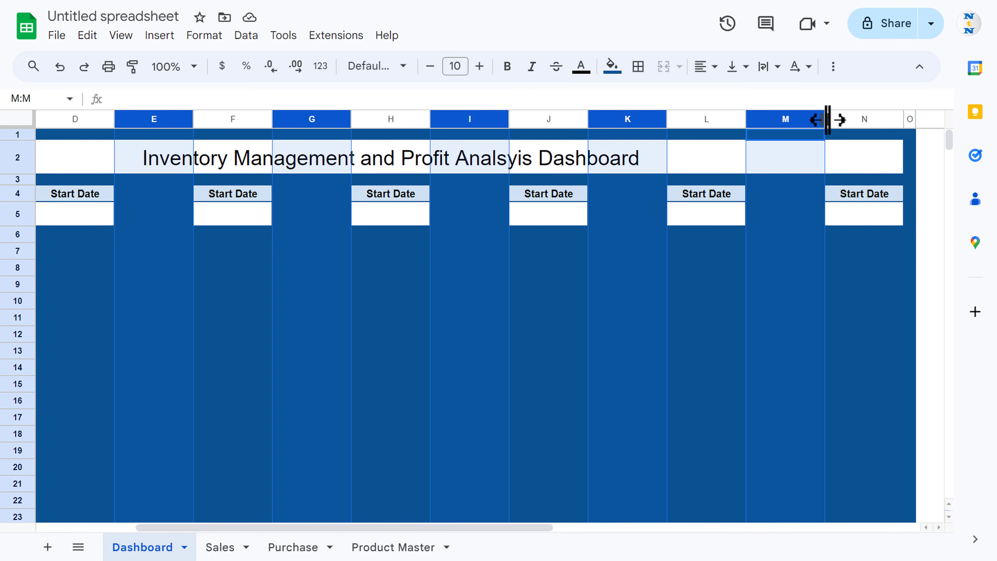
left_click_drag(824, 119, 760, 124)
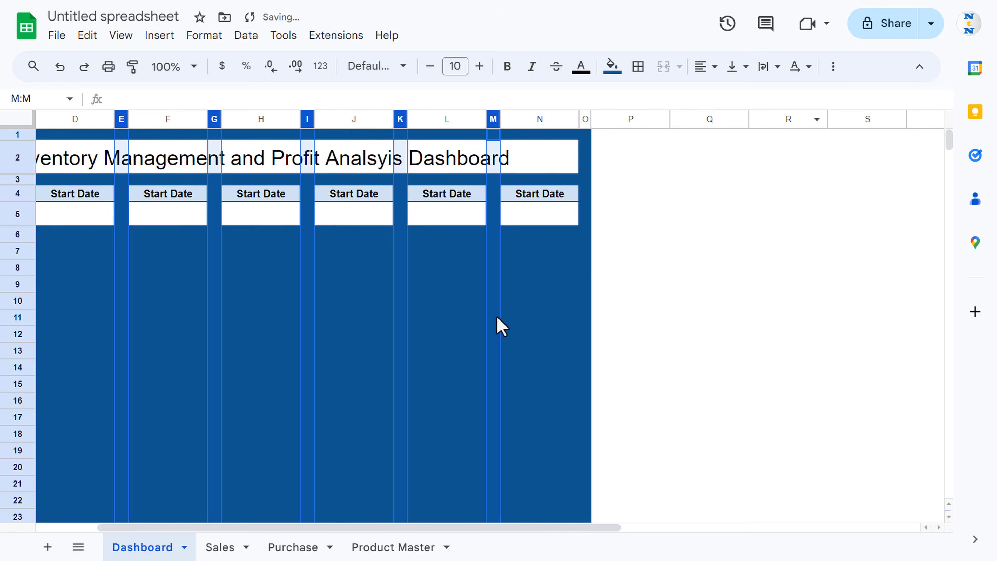
key("ctrl+Home")
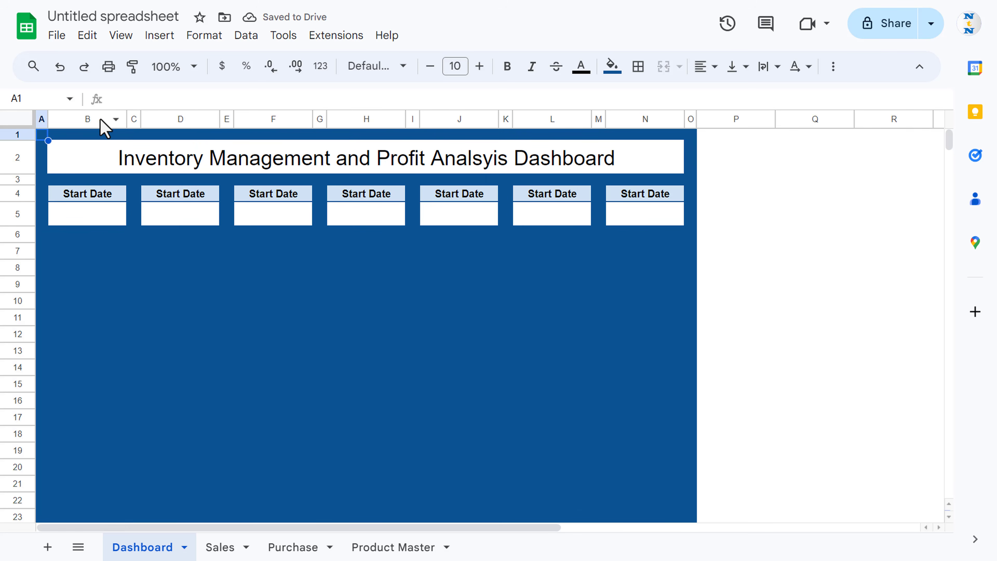
- Widen columns B, D, F, H, J, L and N equally so the dashboard's seven header boxes become broader
left_click(93, 119)
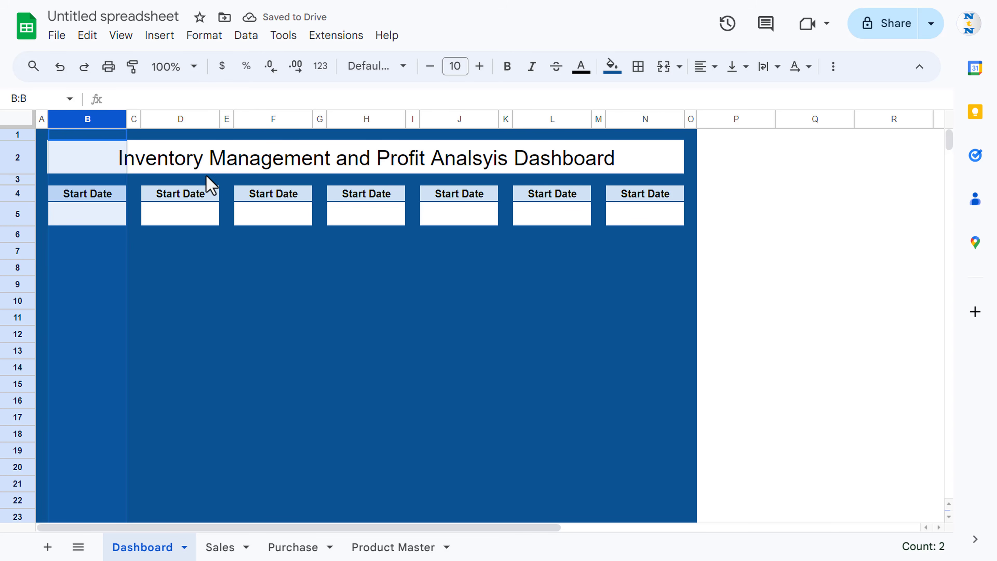
left_click(179, 119, "ctrl")
left_click(276, 121, "ctrl")
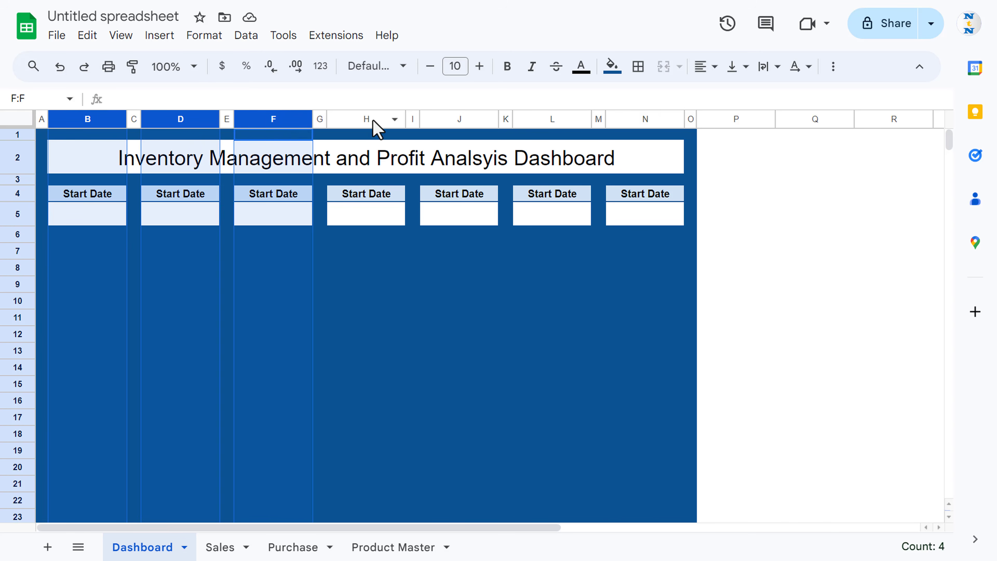
left_click(372, 121, "ctrl")
left_click(461, 121, "ctrl")
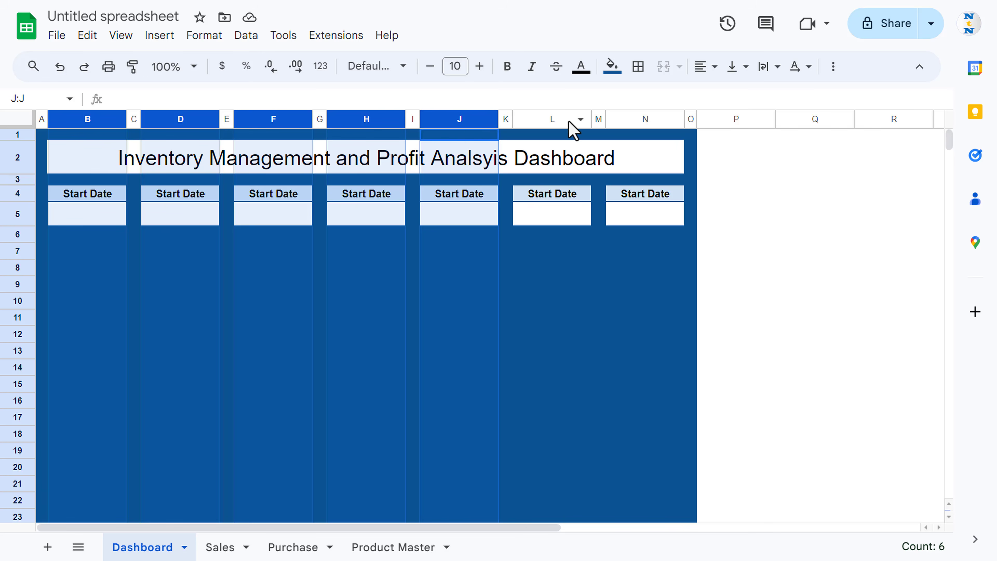
left_click(568, 121, "ctrl")
left_click(642, 118, "ctrl")
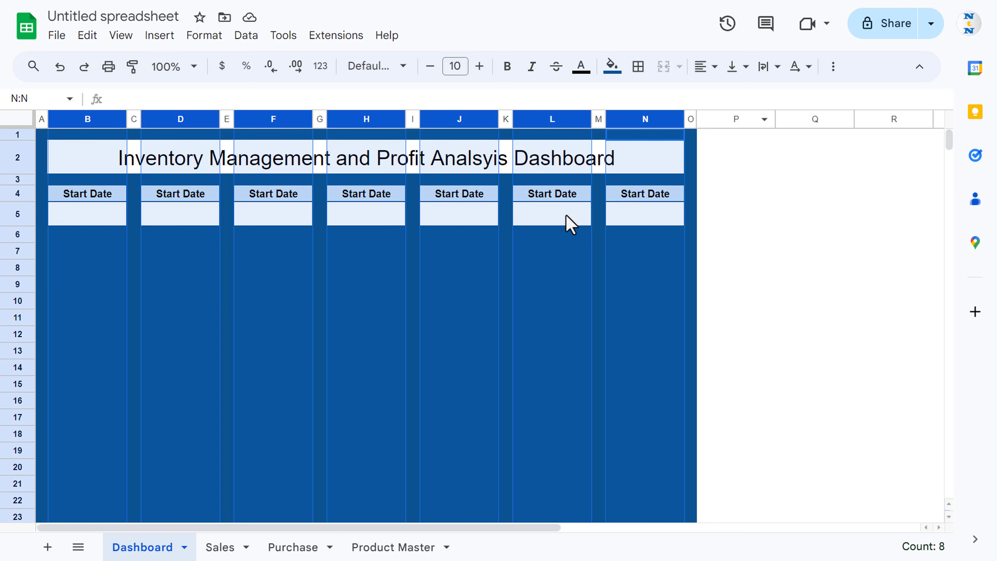
left_click_drag(685, 120, 703, 120)
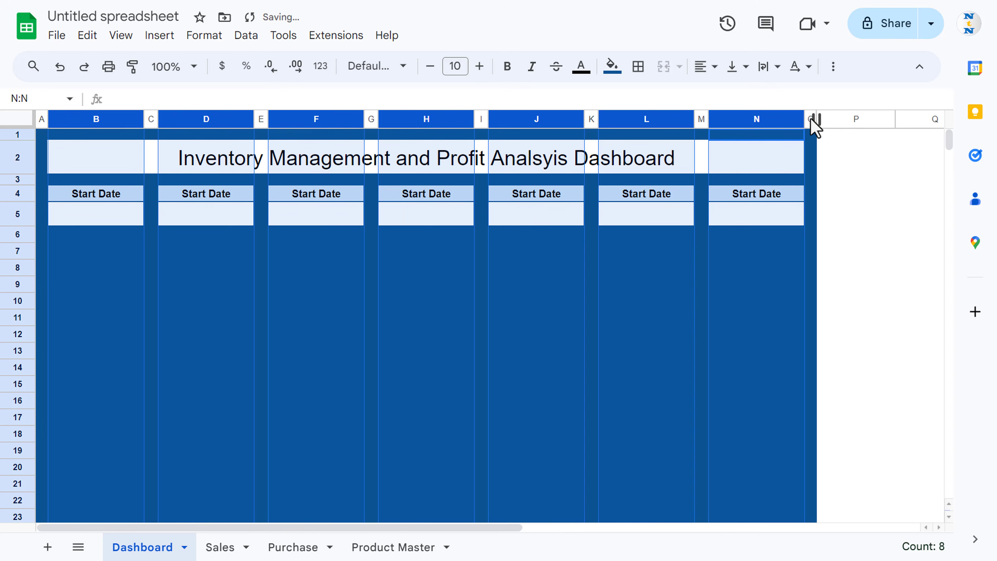
left_click_drag(802, 118, 815, 118)
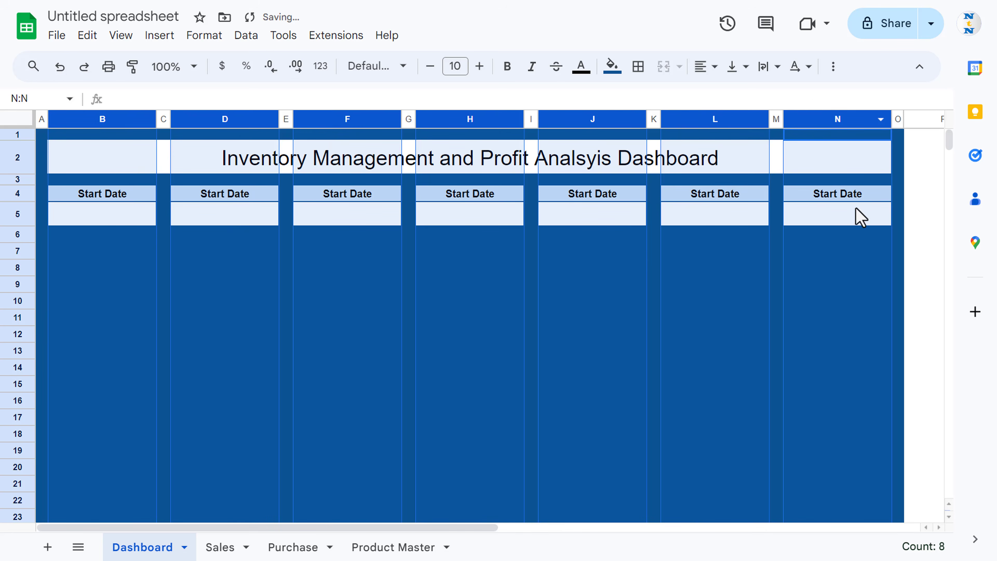
left_click(453, 273)
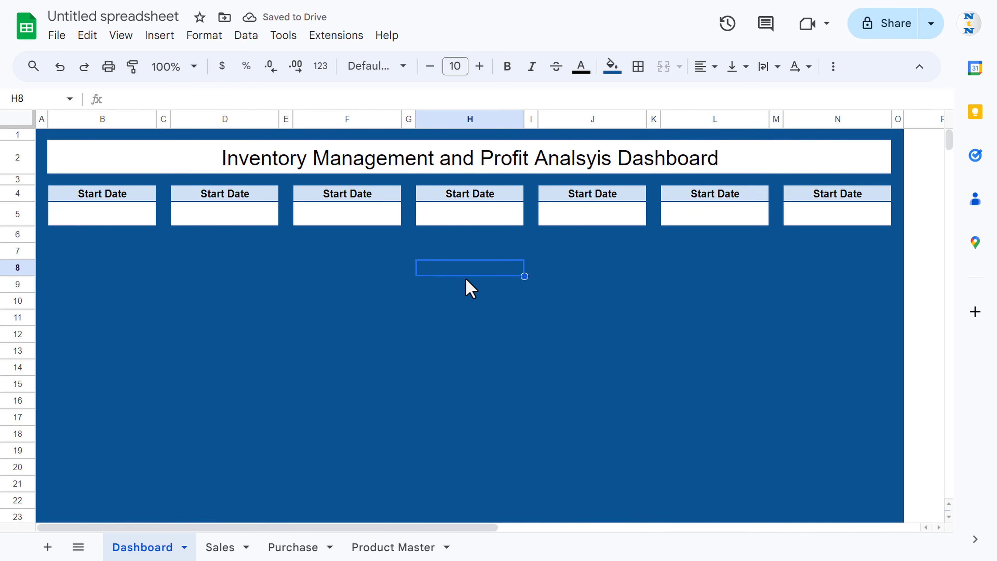
- Change the header in cell D4 to "End Date"
left_click(112, 197)
left_click(272, 195)
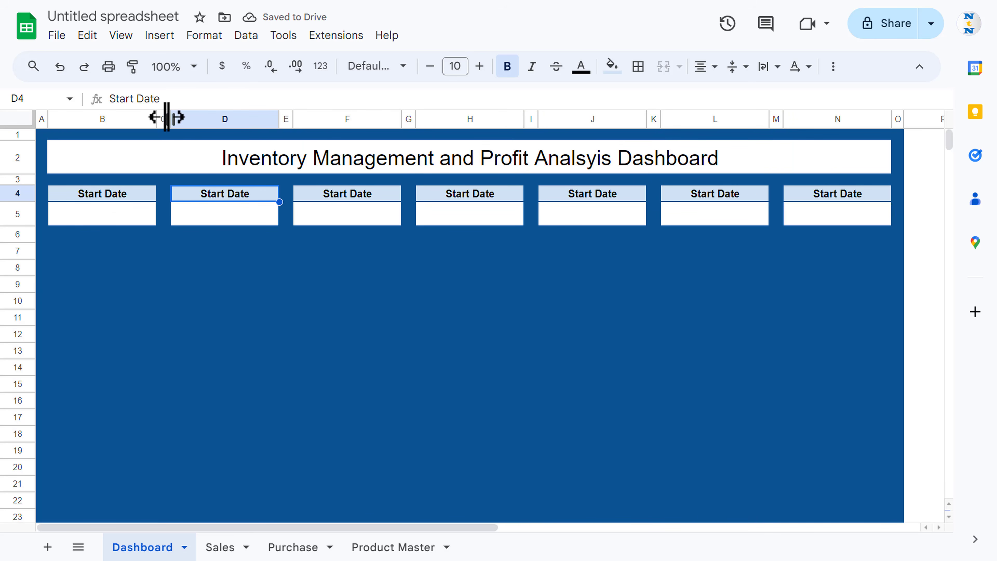
double_click(133, 99)
type("End")
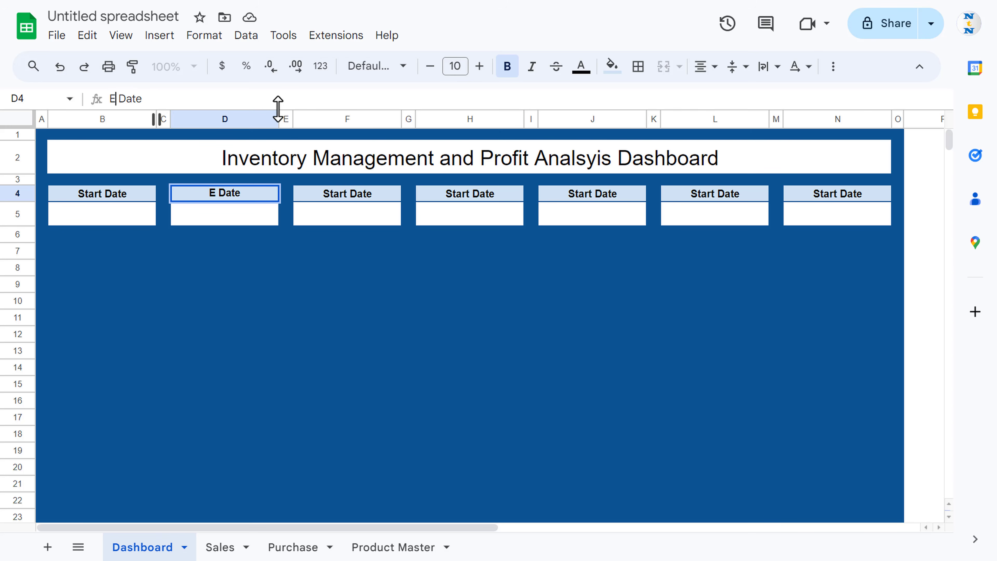
key("Return")
key("Up")
- Replace the headers in F4 and H4 with "Sales" and "Purchase"
key("Right")
key("Right")
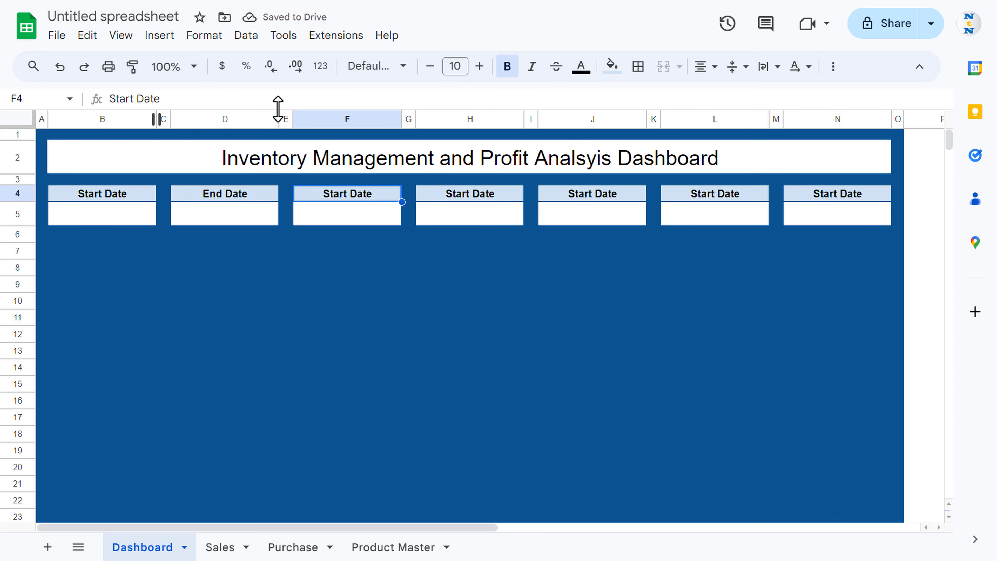
type("Sales")
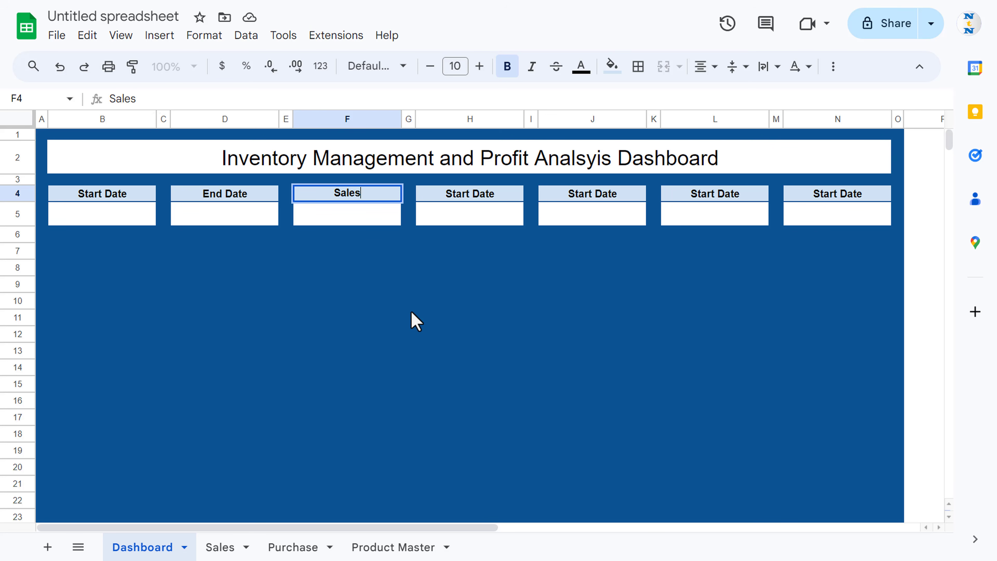
key("Right")
key("Right")
type("Pur")
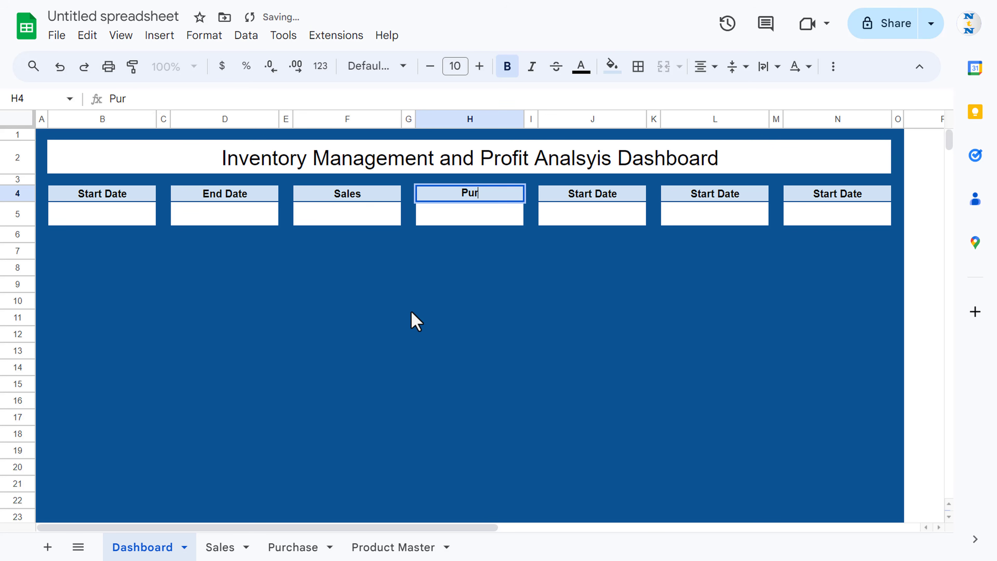
type("chase")
- Replace the header in cell J4 with "Profit"
key("Right")
key("Right")
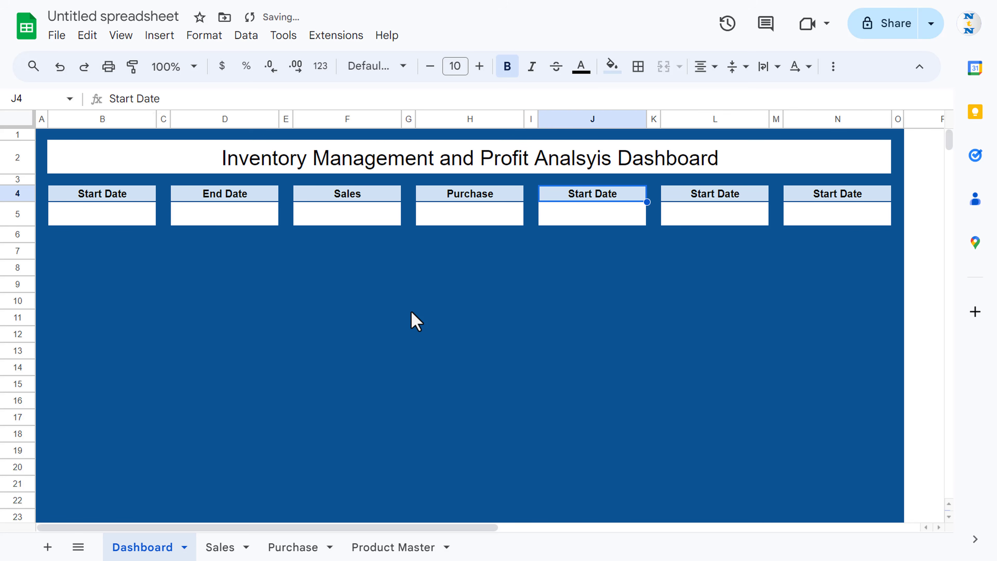
type("P")
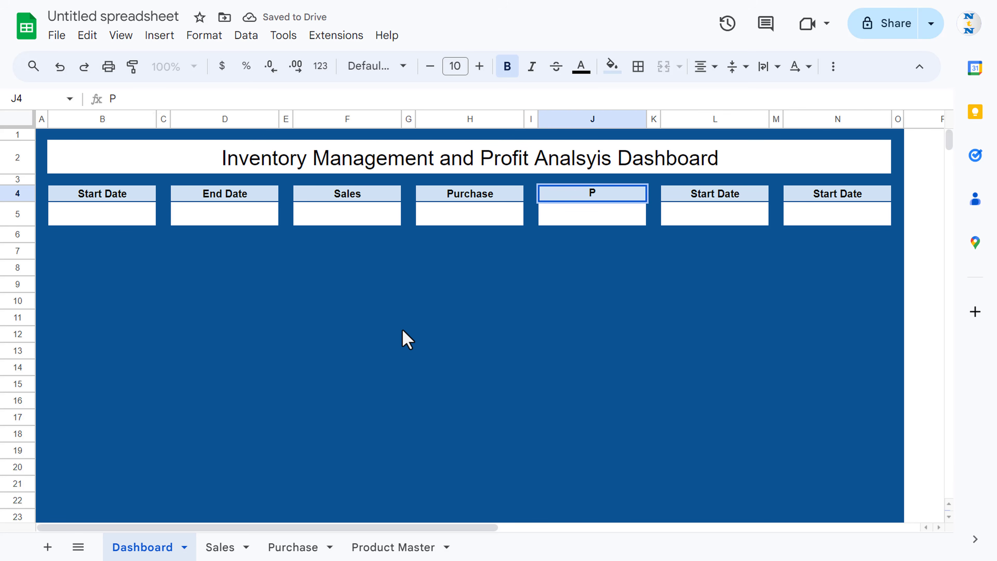
- Replace the header in cell L4 with "Inventory (Qty)"
key("Right")
key("Right")
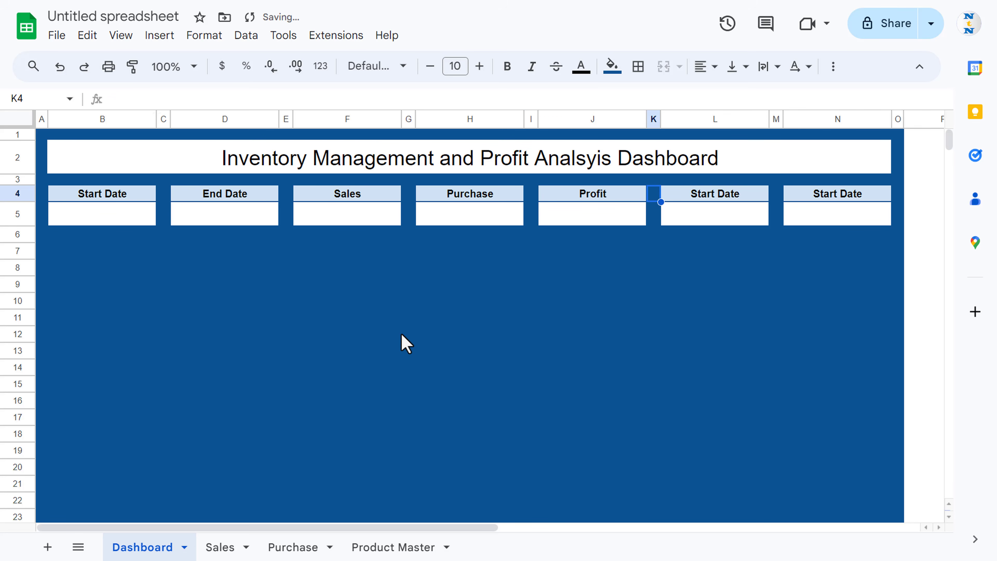
type("Inven")
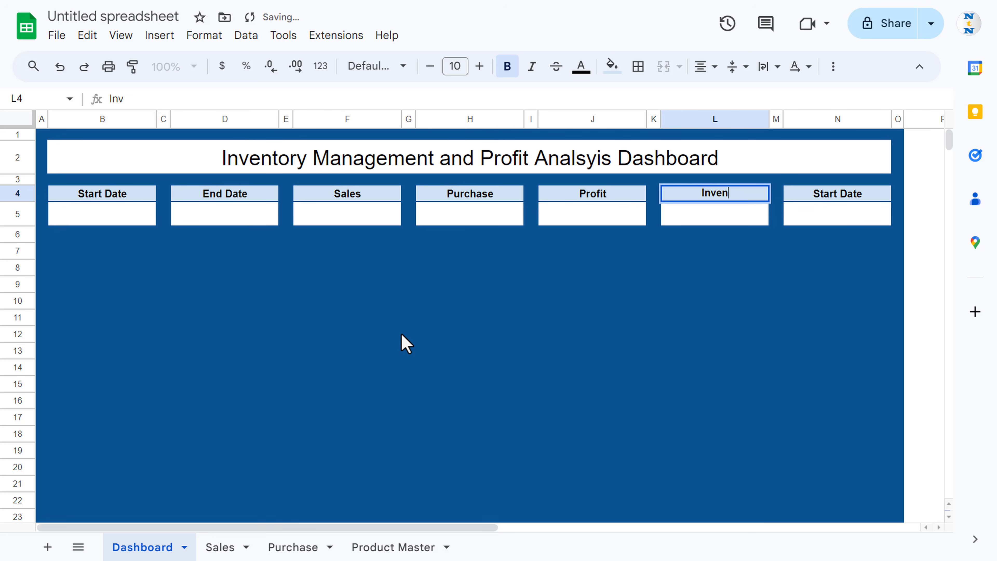
type("tory (Qt")
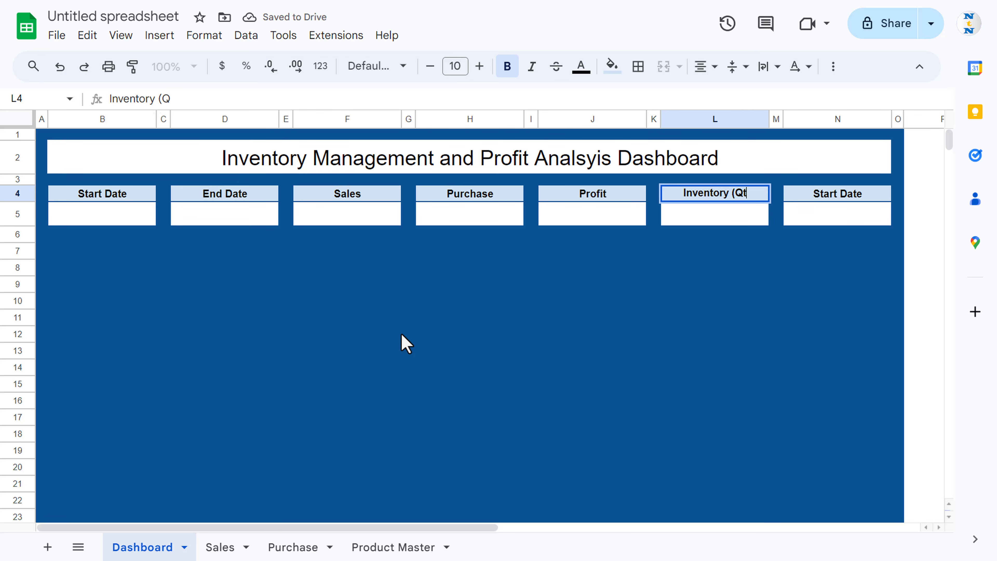
type("y")
type(")")
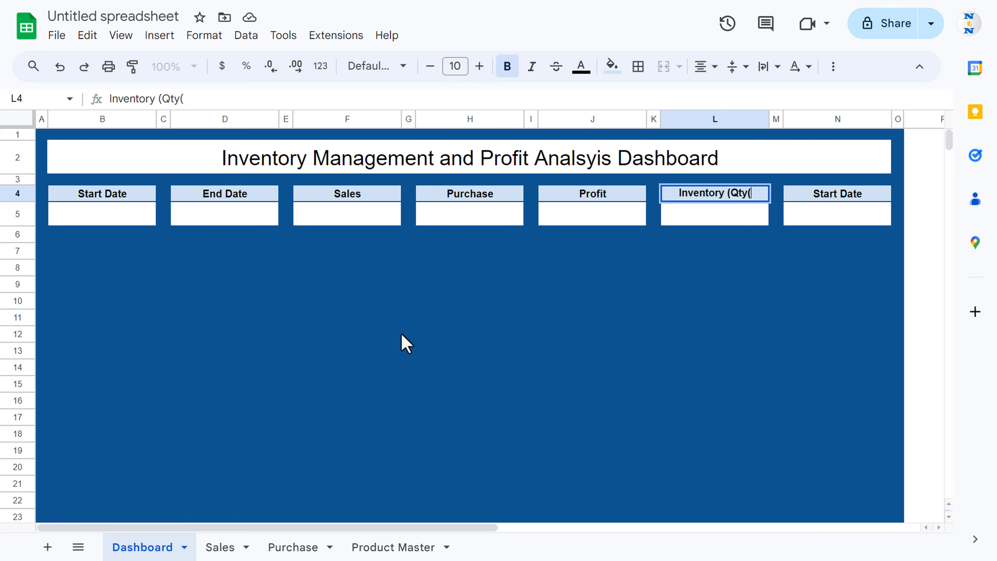
key("BackSpace")
type(")")
key("Return")
- Copy the Inventory (Qty) header from L4 into N4, replacing the header there
key("Up")
key("Right")
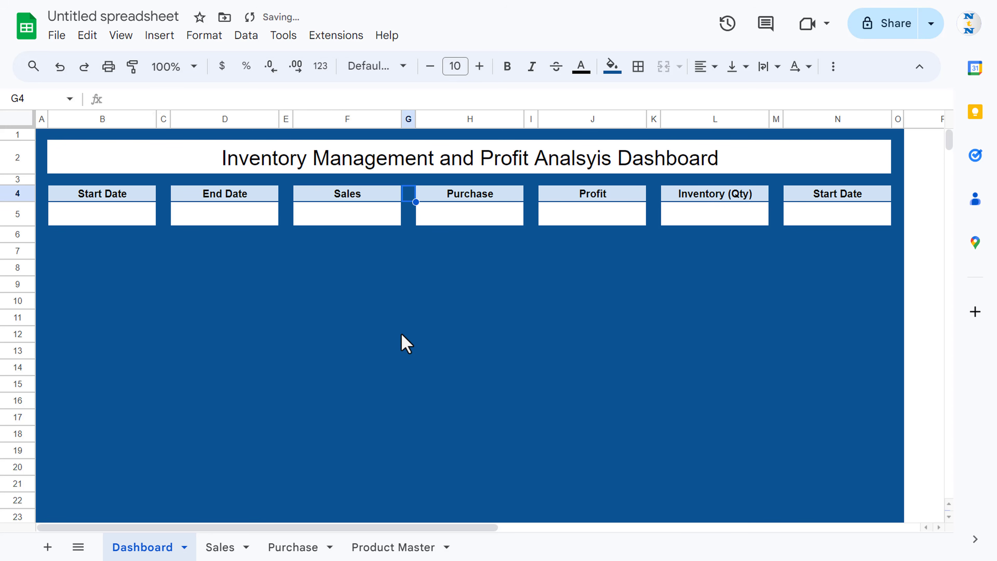
left_click(736, 196)
key("ctrl+c")
left_click(840, 196)
key("Delete")
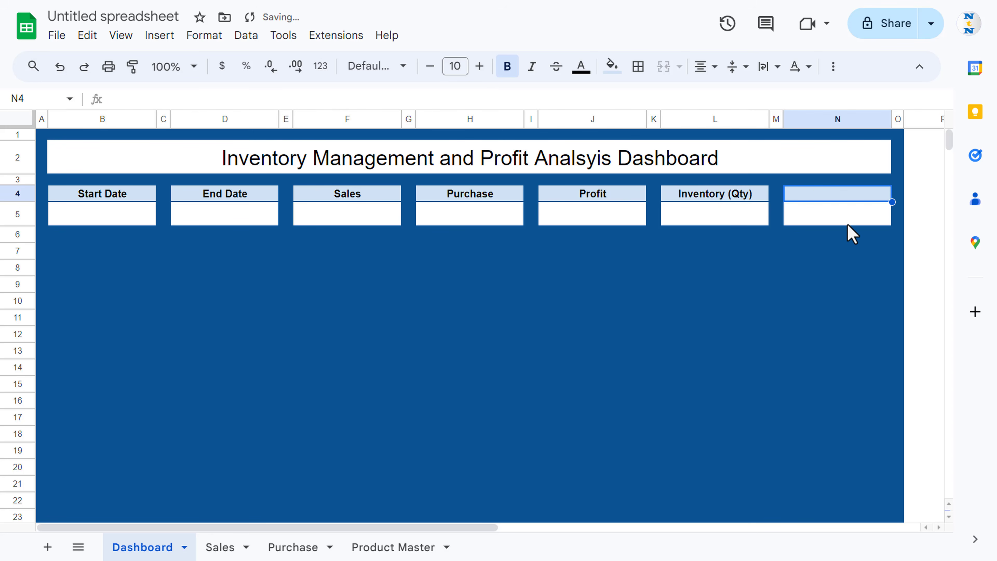
key("F2")
key("ctrl+v")
key("Return")
key("Up")
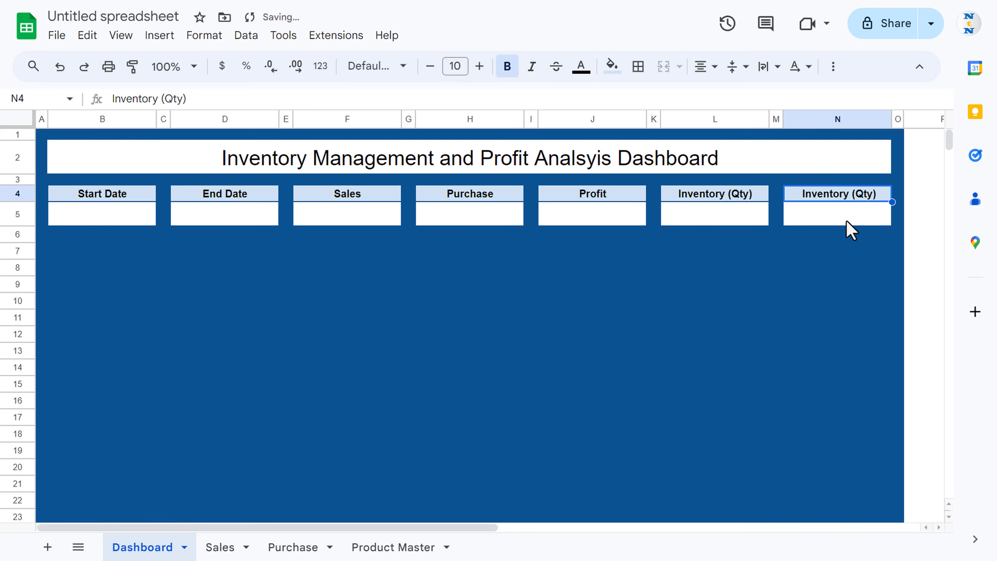
- Edit the copied header in N4 to read "Inventory (Amount)"
left_click(183, 98)
key("BackSpace")
key("BackSpace")
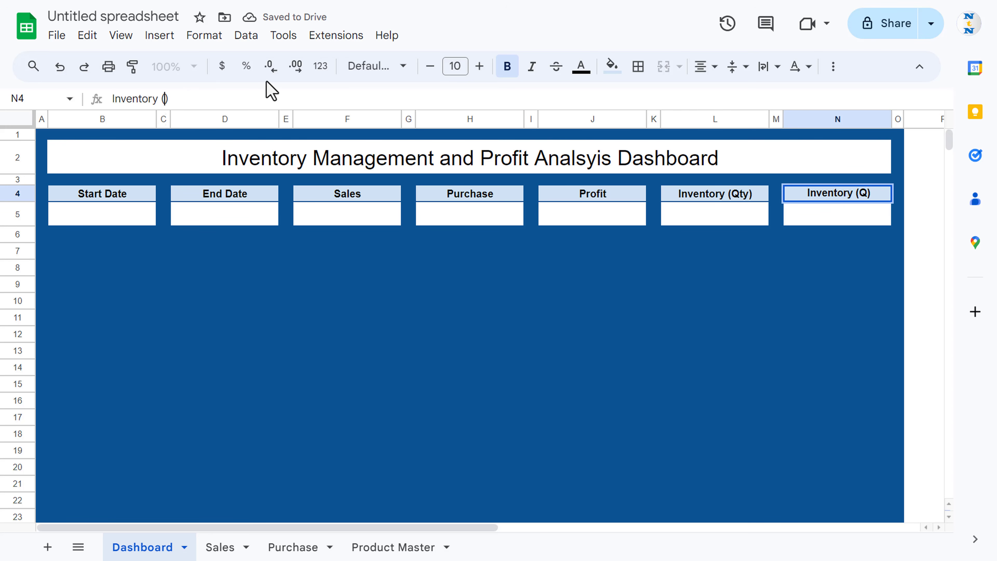
type("Amount")
key("Return")
key("Up")
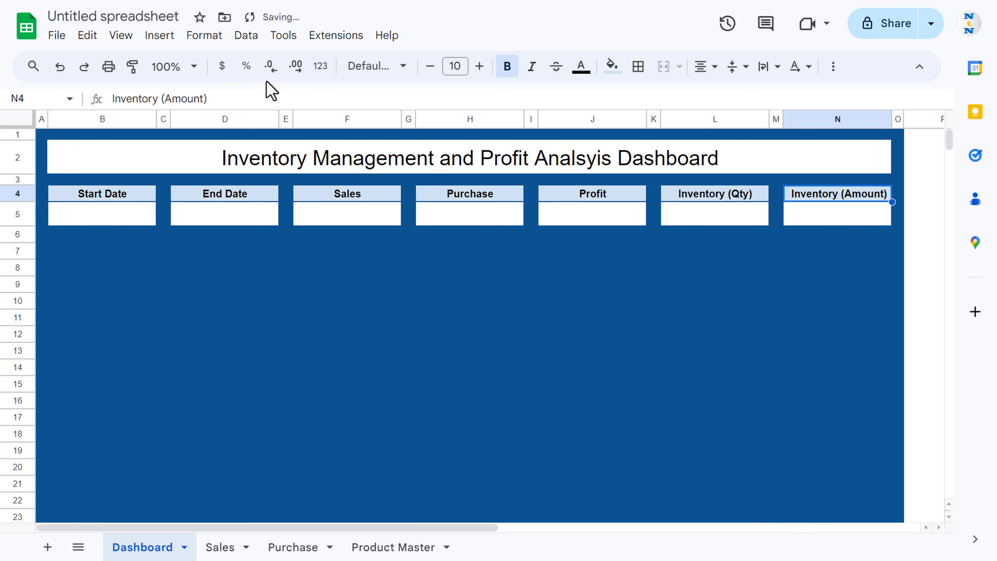
- Give the start and end date cells B5 and D5 a data validation rule with the criteria "Is valid date"
key("Left")
key("Left")
key("Left")
key("Left")
key("Left")
key("Left")
key("Left")
key("Left")
key("Left")
key("Left")
key("Down")
key("Left")
key("Left")
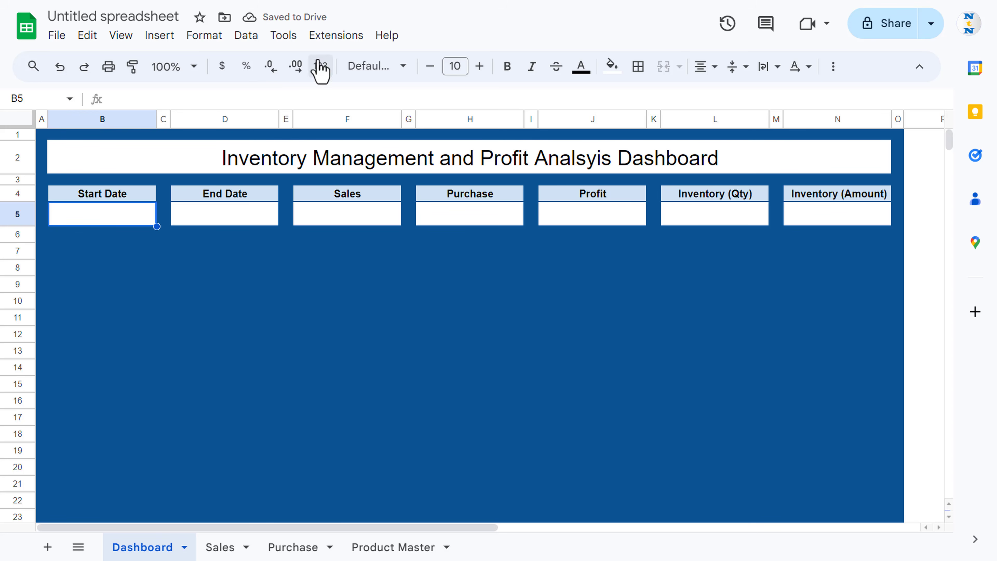
left_click(236, 216, "ctrl")
right_click(240, 214)
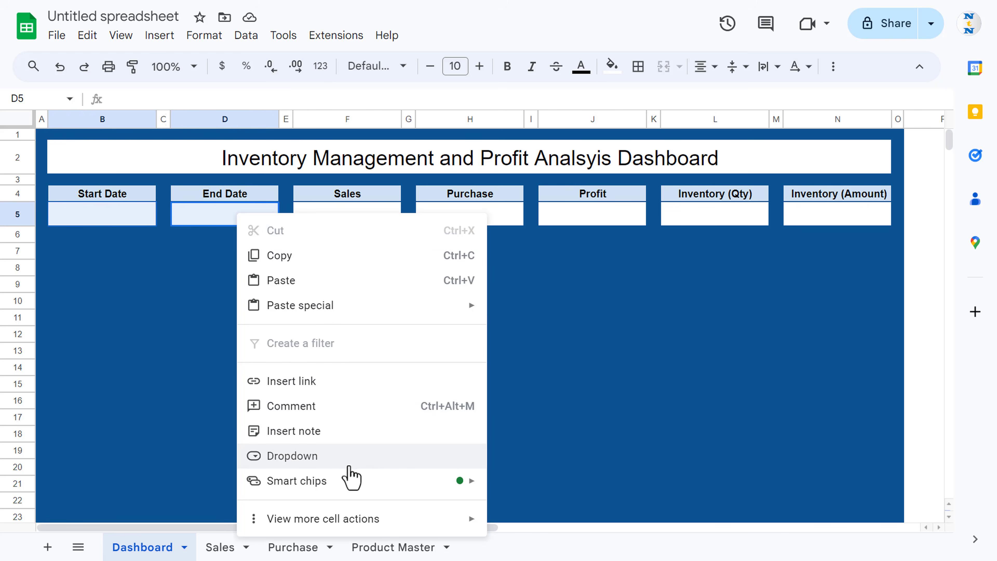
left_click(360, 457)
left_click(788, 210)
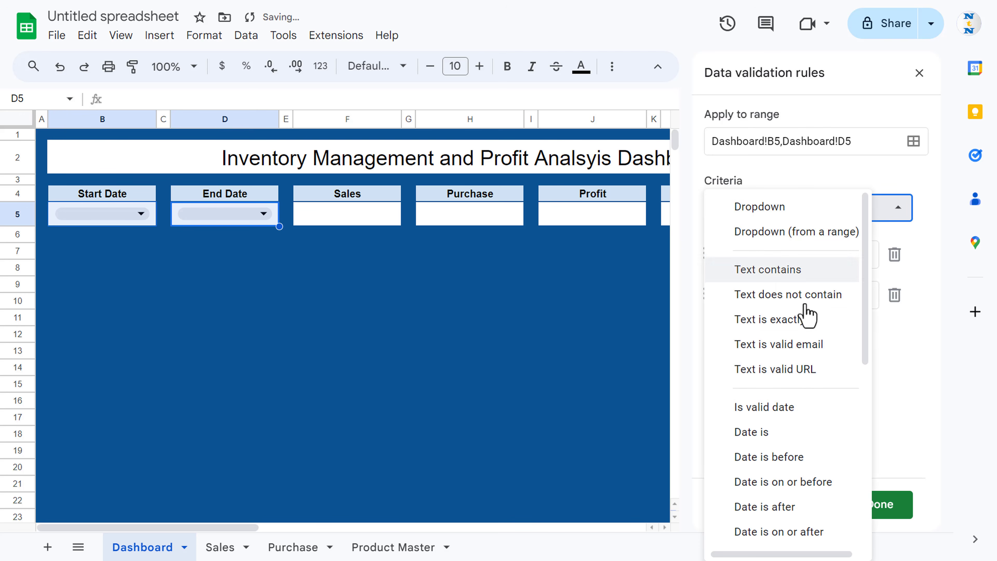
left_click(791, 409)
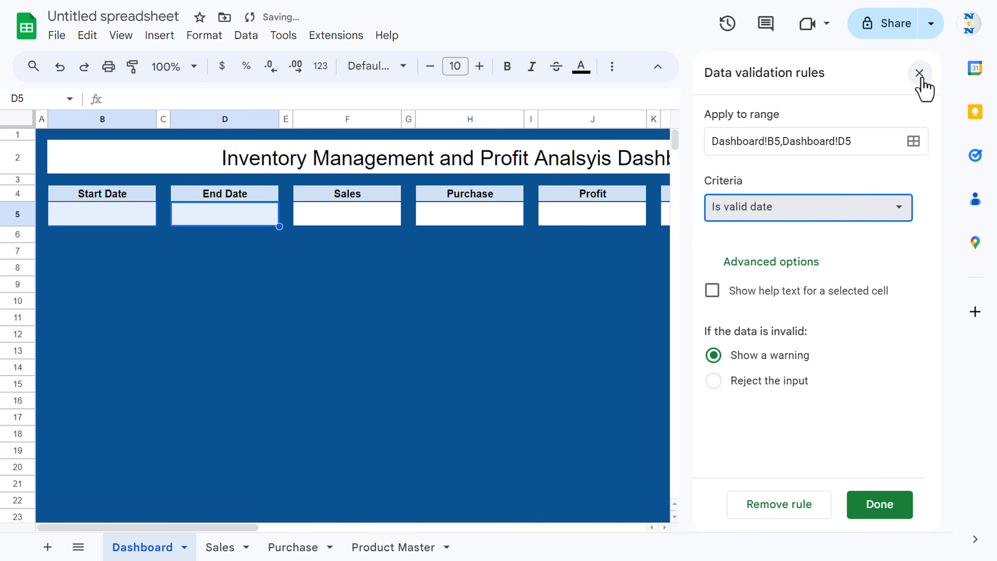
left_click(919, 73)
- Enter 1Jan as the start date in cell B5
left_click(112, 218)
type("1")
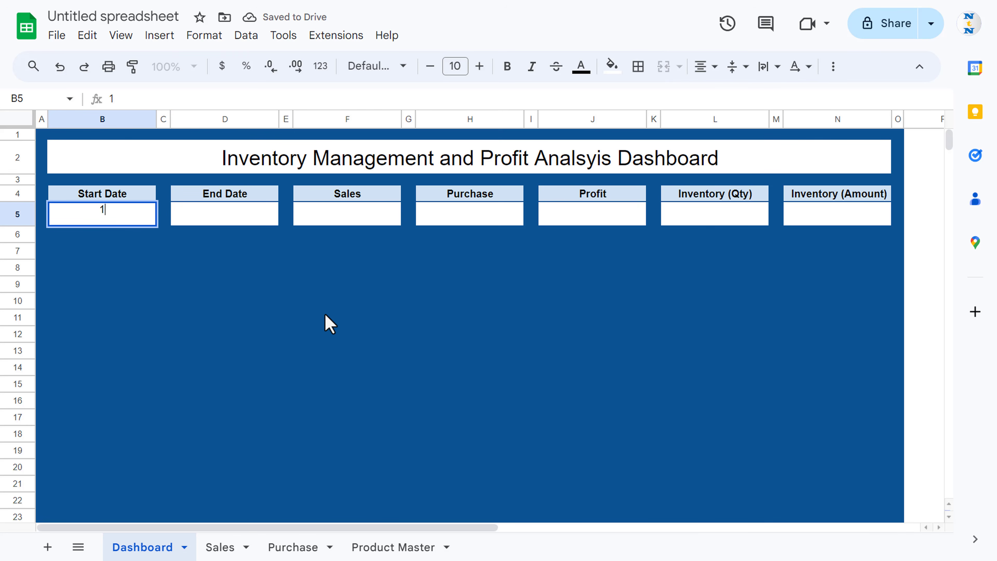
type("jan")
key("Return")
- Enter 7Jan as the end date in cell D5
key("Up")
key("Right")
key("Right")
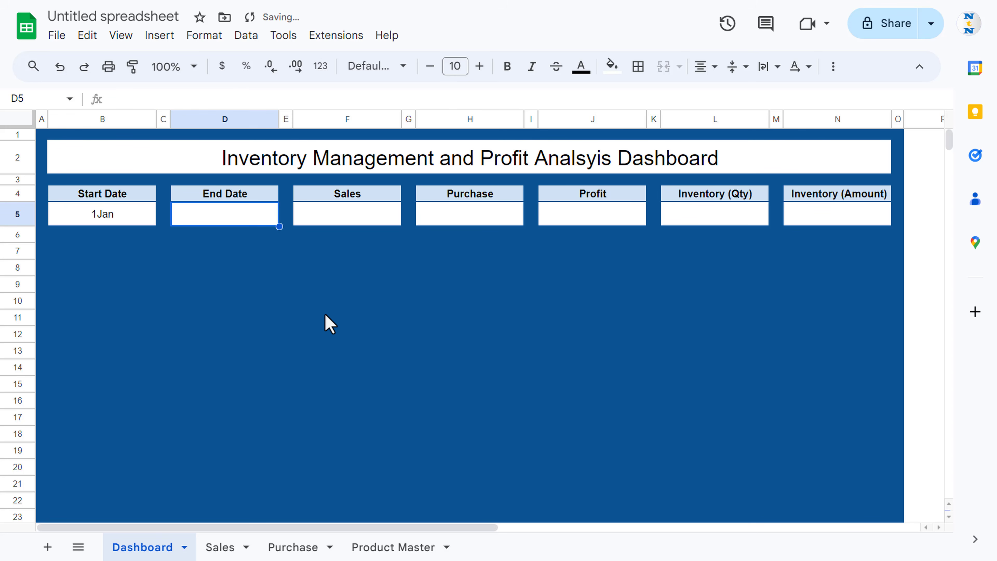
type("7")
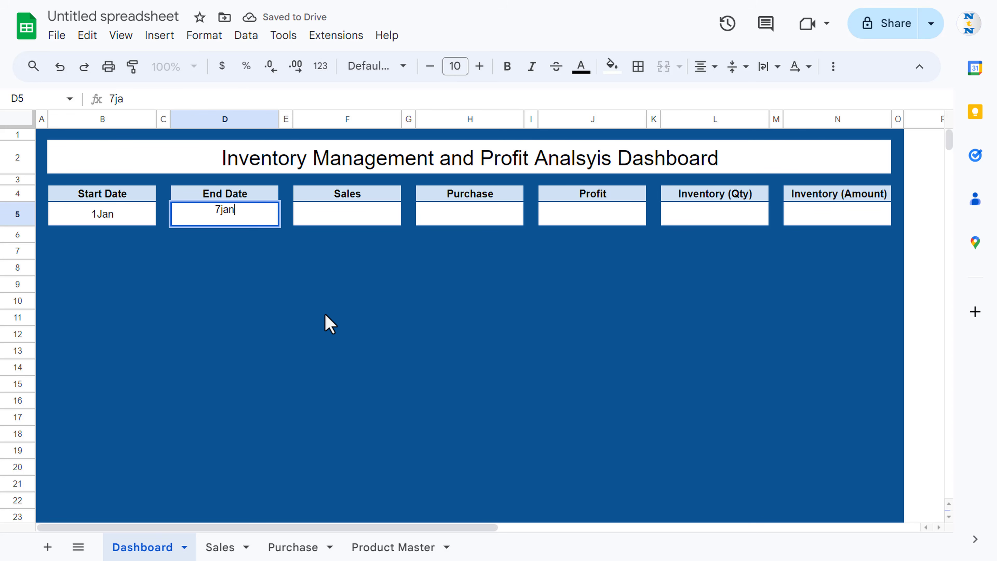
type("jan")
key("Return")
- Format the dates in B5 and D5 with the DD-MMM-YY number format
key("Up")
key("Left")
key("Left")
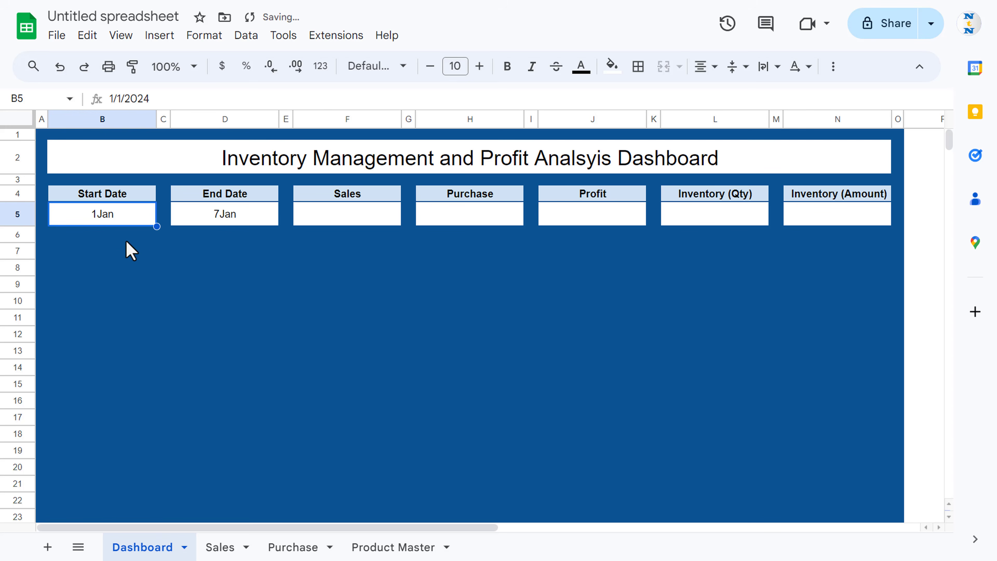
left_click(108, 220)
left_click(232, 217, "ctrl")
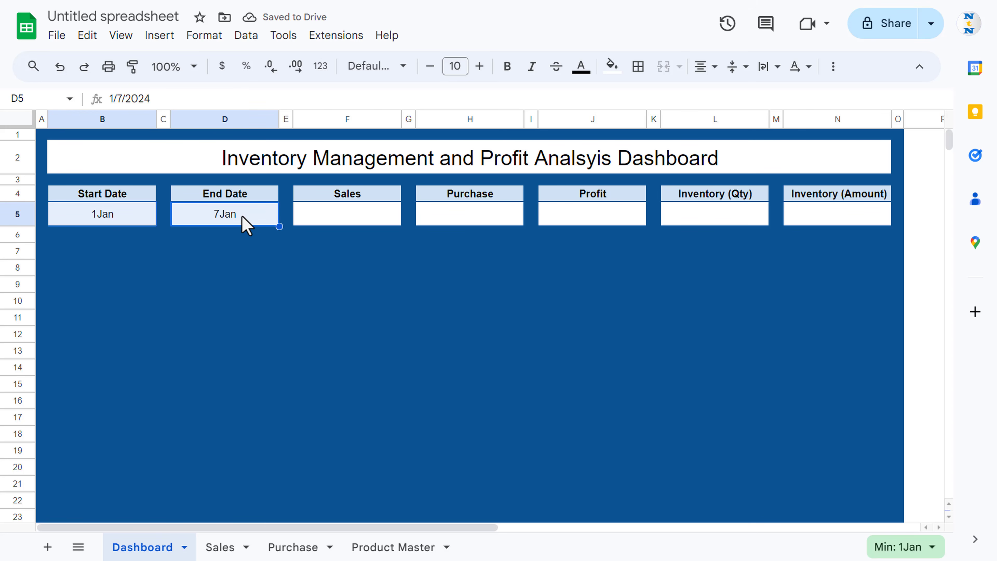
left_click(204, 36)
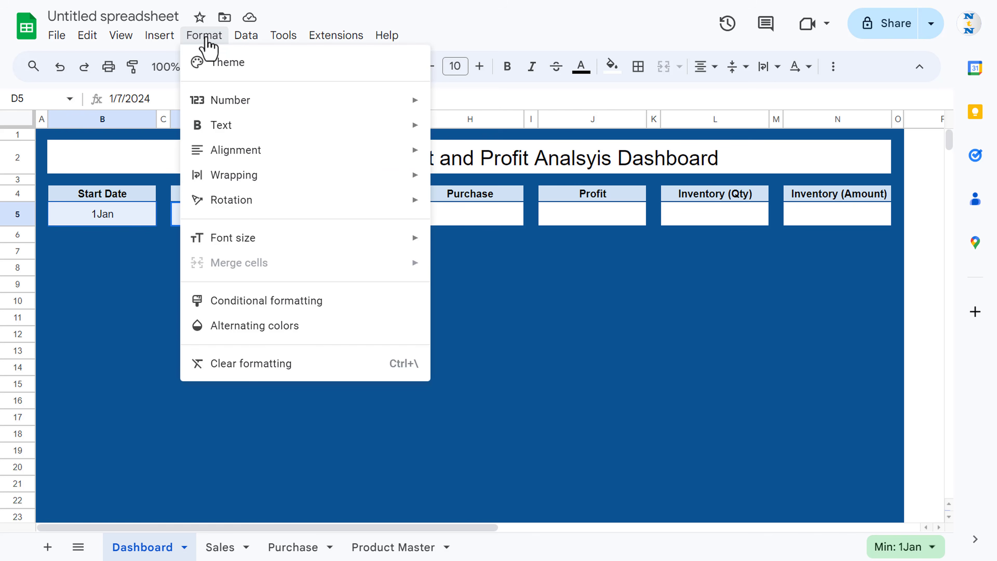
mouse_move(223, 103)
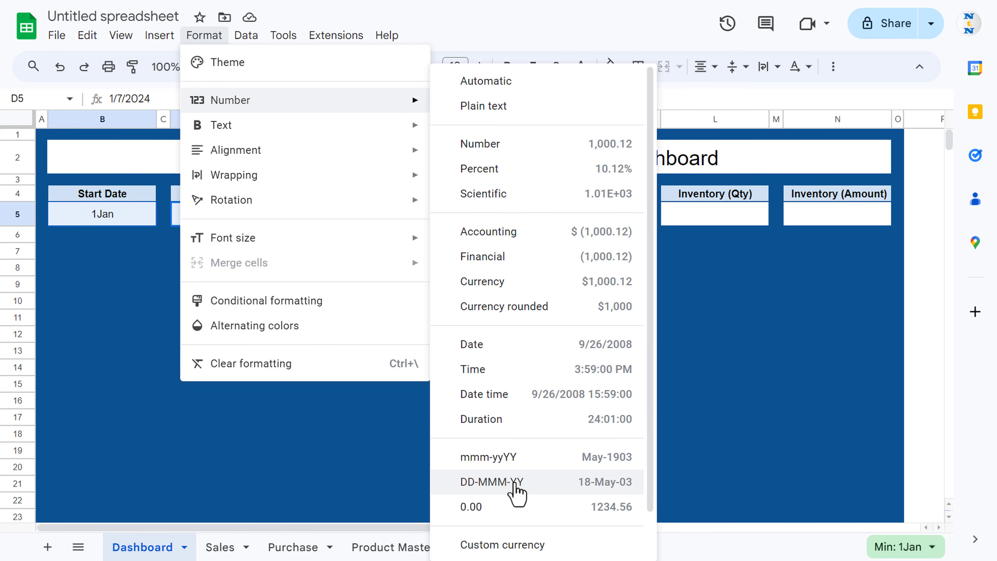
left_click(514, 486)
left_click(408, 322)
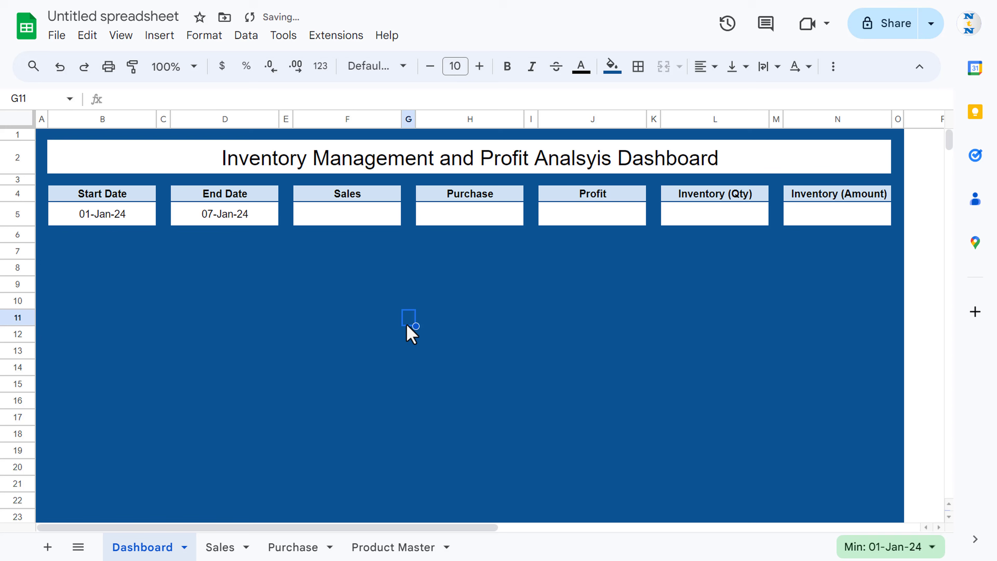
- Make the start and end dates in B5:D5 bold
left_click(243, 222)
left_click_drag(122, 226, 229, 221)
key("ctrl+b")
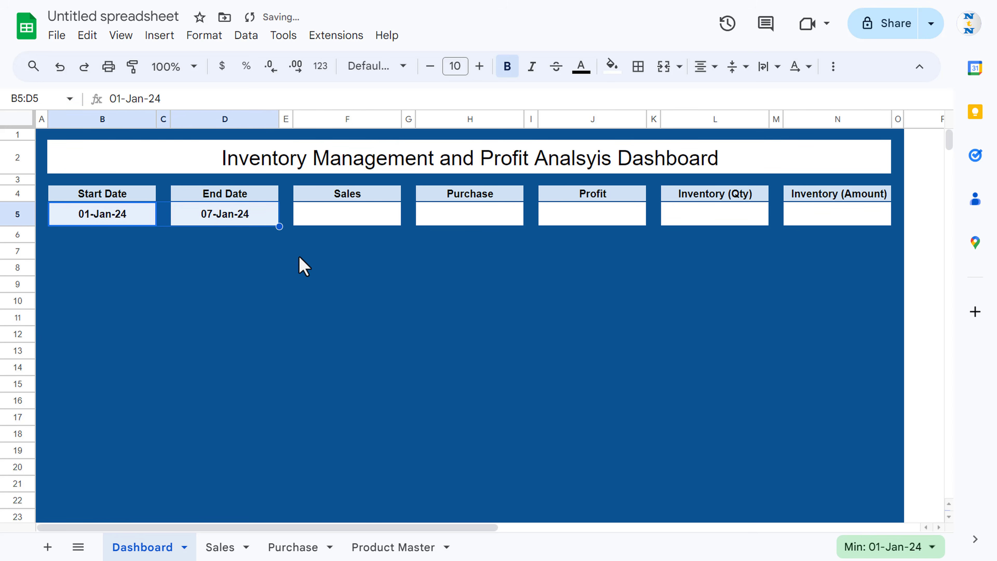
left_click(353, 257)
- Open the date pickers of the start date cell B5 and the end date cell D5 to check them
double_click(151, 217)
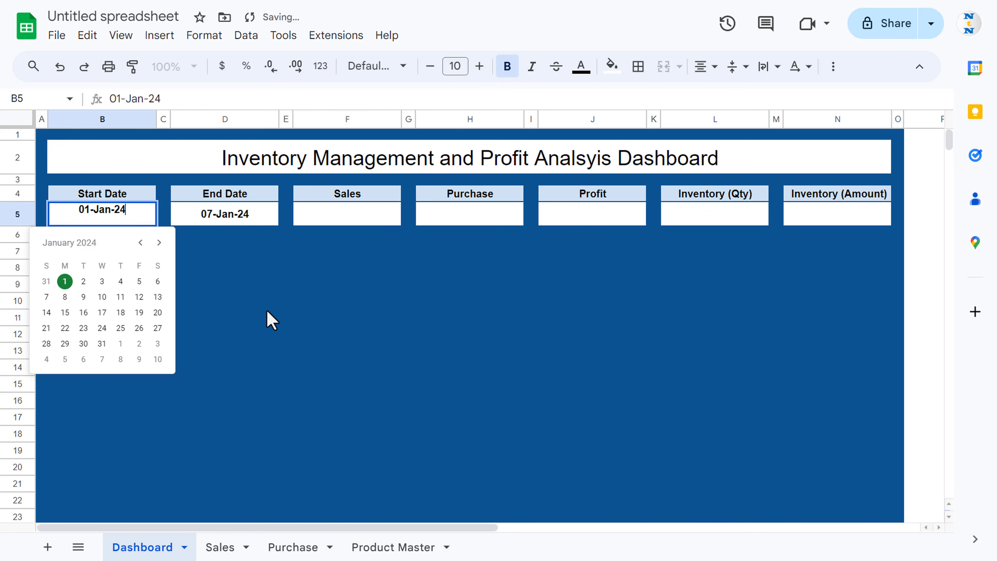
left_click(247, 221)
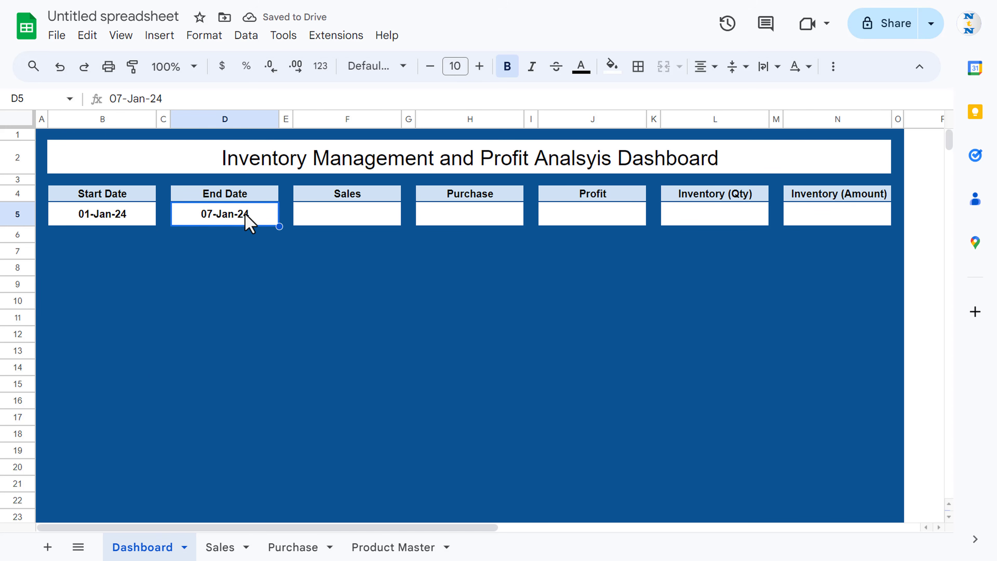
double_click(247, 221)
- Start a SUMIFS formula in the Sales box F5 with the Sales Value column Sales!F:F as the sum range
left_click(371, 223)
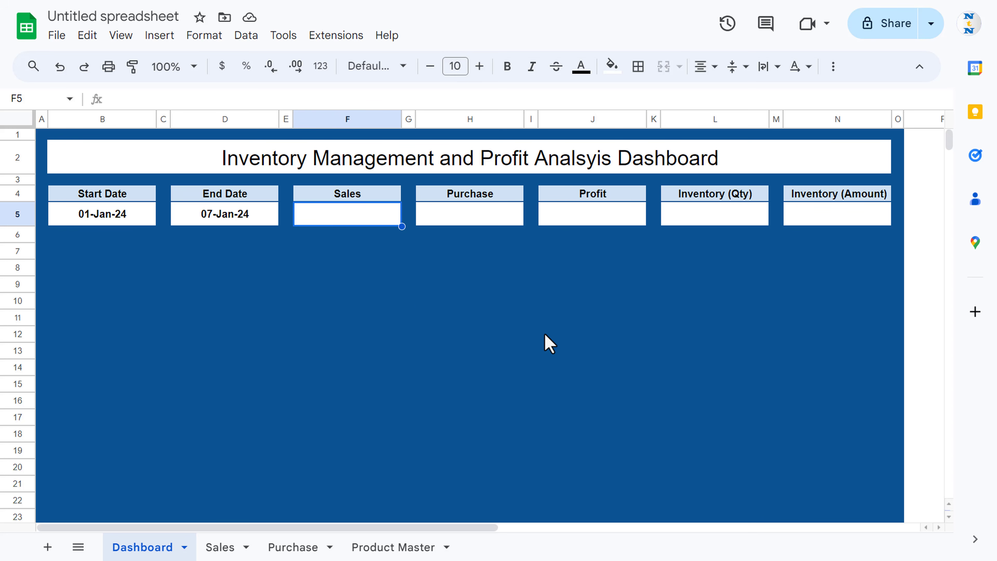
type("=sum")
key("Down")
key("Down")
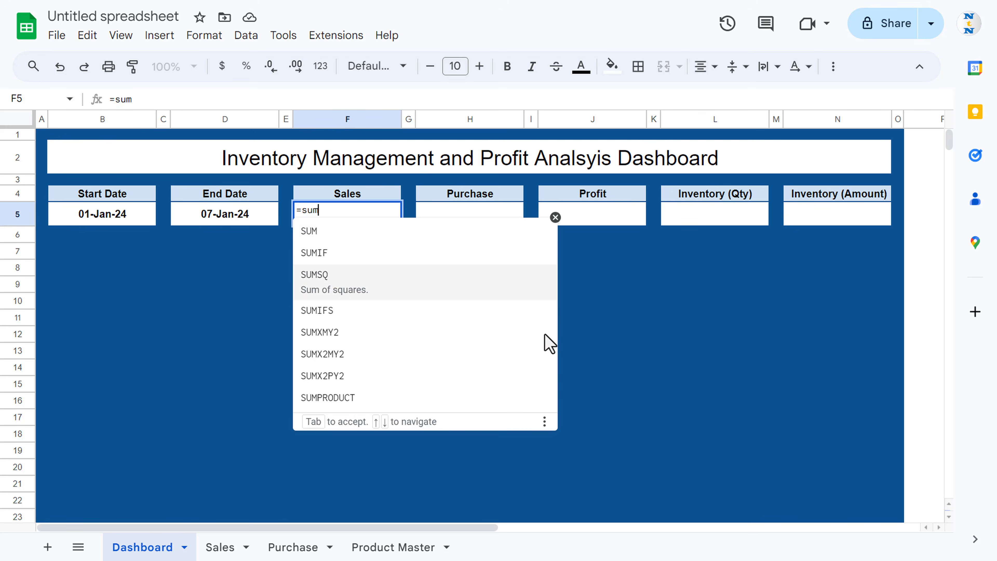
key("Up")
key("Down")
key("Down")
key("Tab")
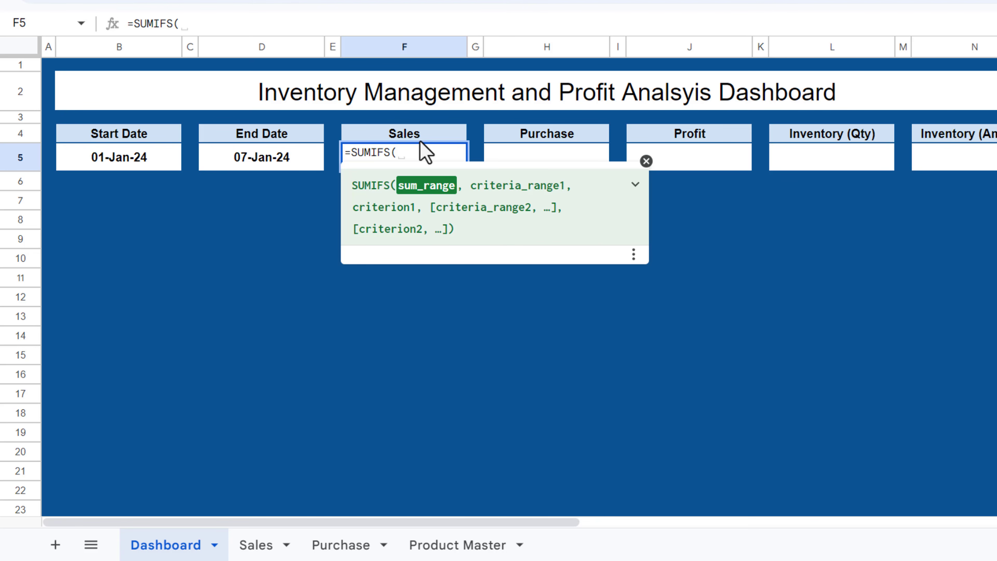
left_click(270, 548)
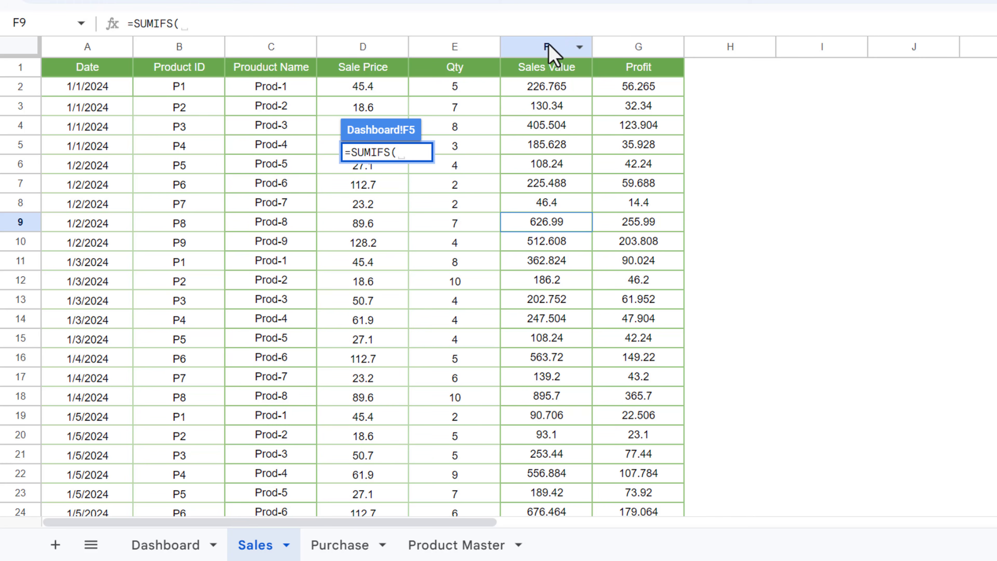
left_click(551, 46)
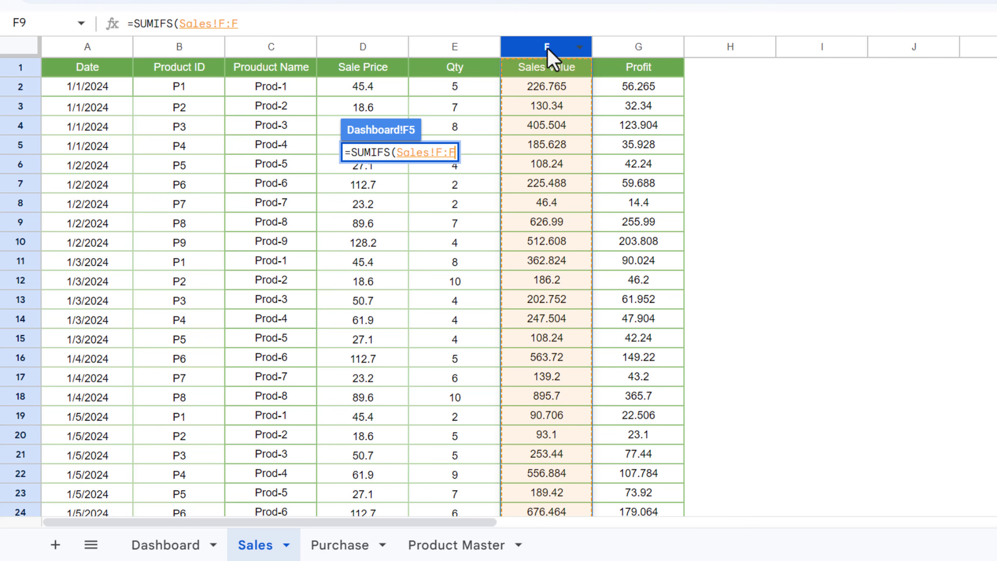
type(",")
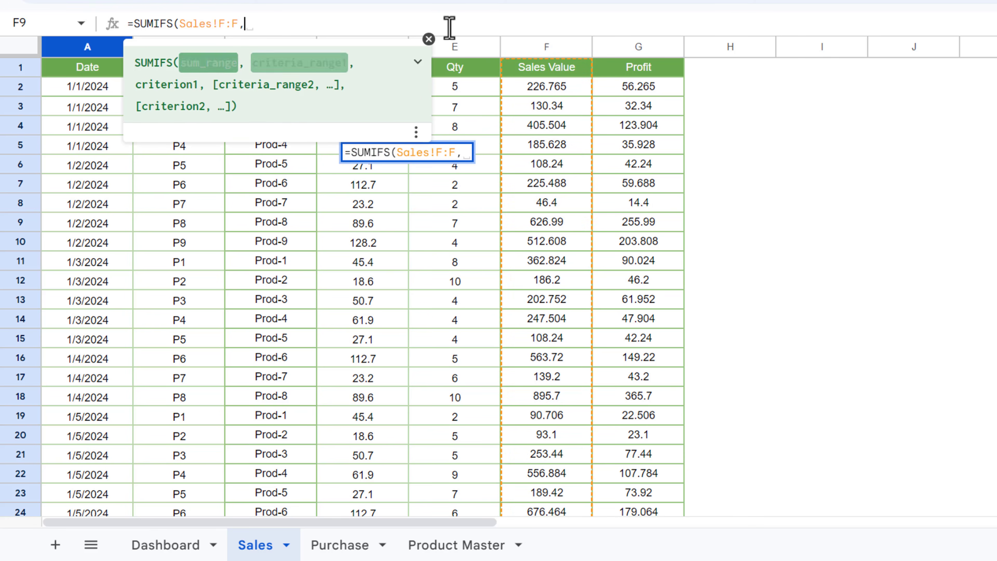
- Add the first SUMIFS condition, with Sales!A:A as the criteria range and ">="&B5 as the criterion
left_click(96, 57)
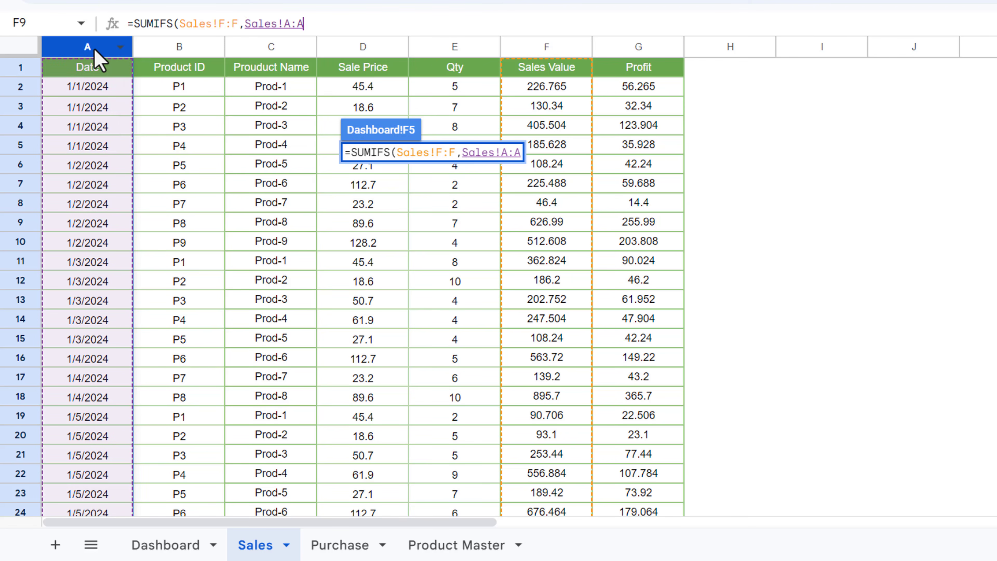
type(",")
left_click(175, 546)
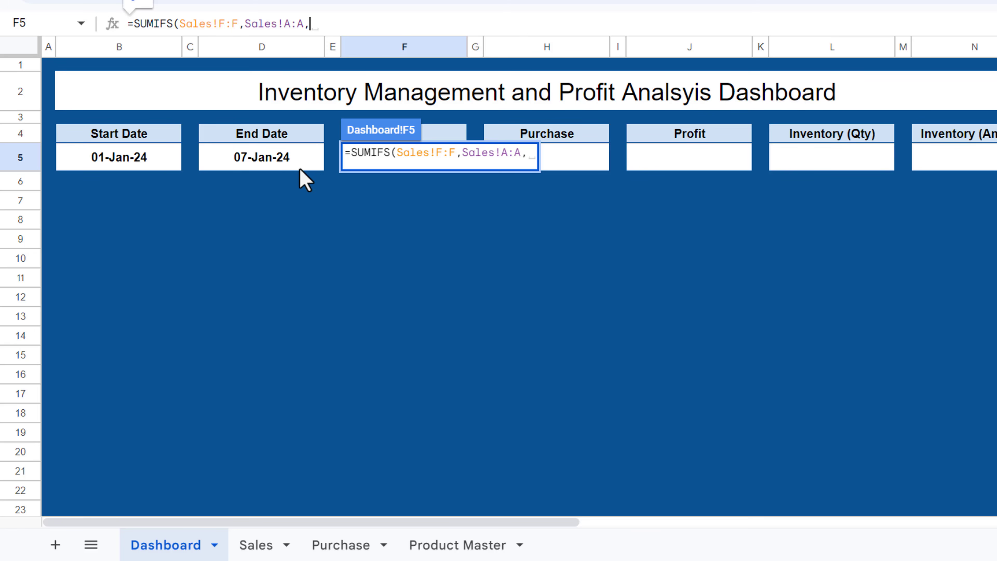
left_click(161, 167)
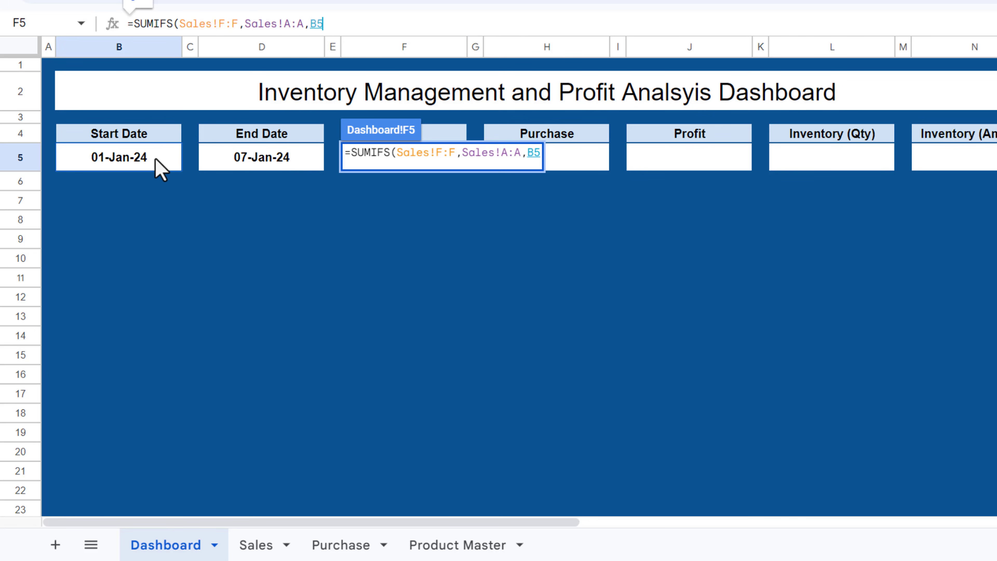
left_click(310, 23)
type("\">")
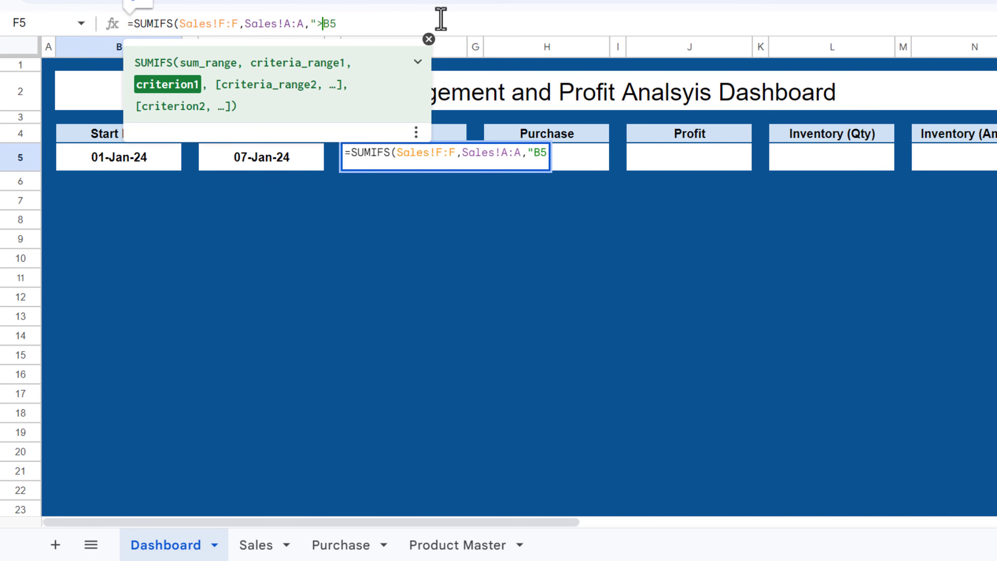
type("=\"&B5")
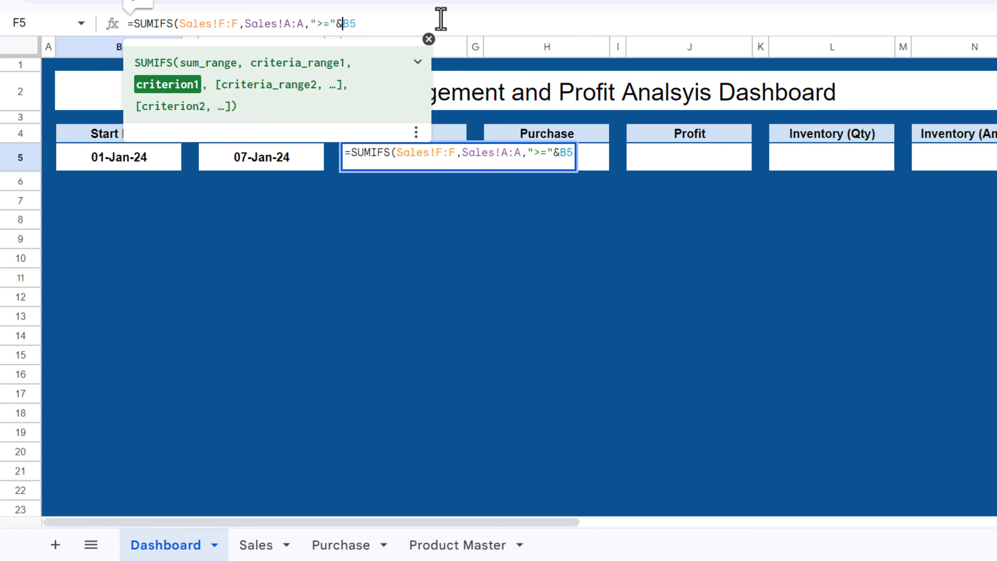
type(",")
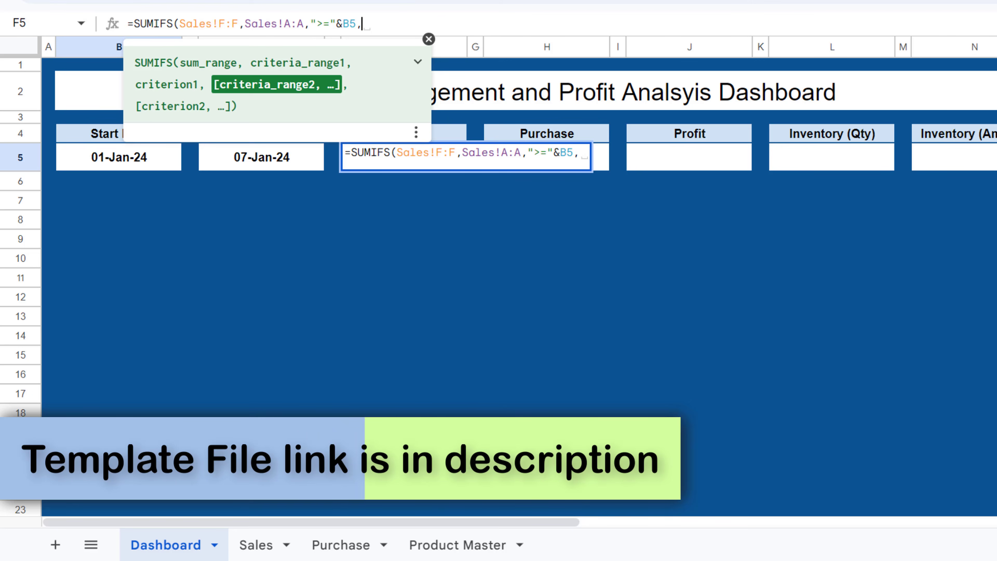
- Add the second condition, Sales!A:A with "<="&D5, and complete the Sales formula in F5
left_click(259, 545)
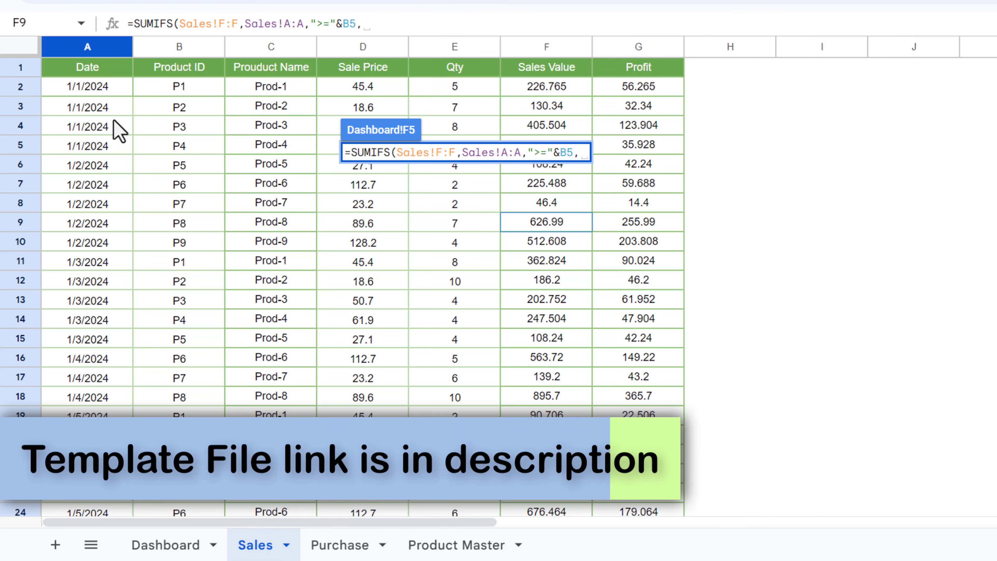
left_click(87, 48)
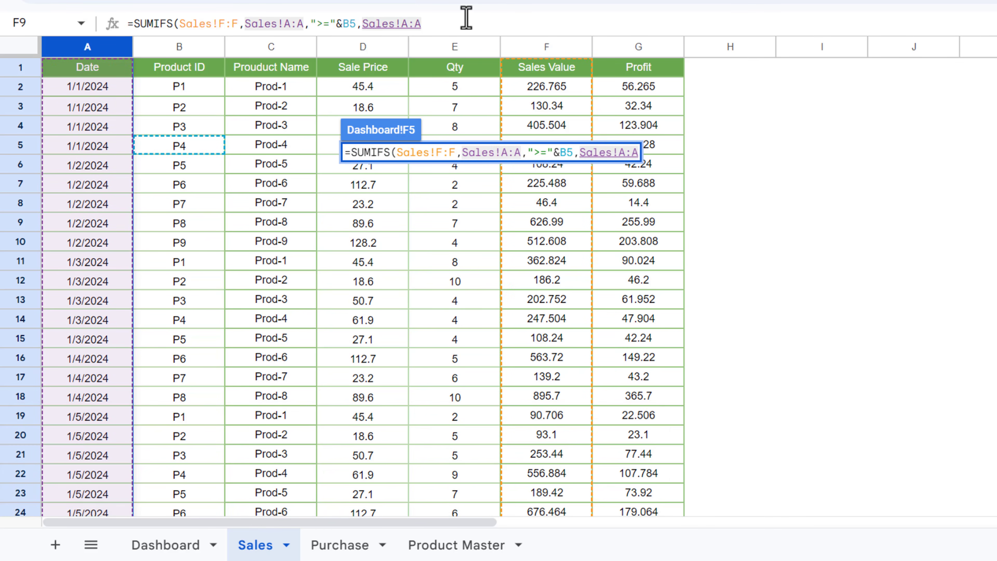
type(",")
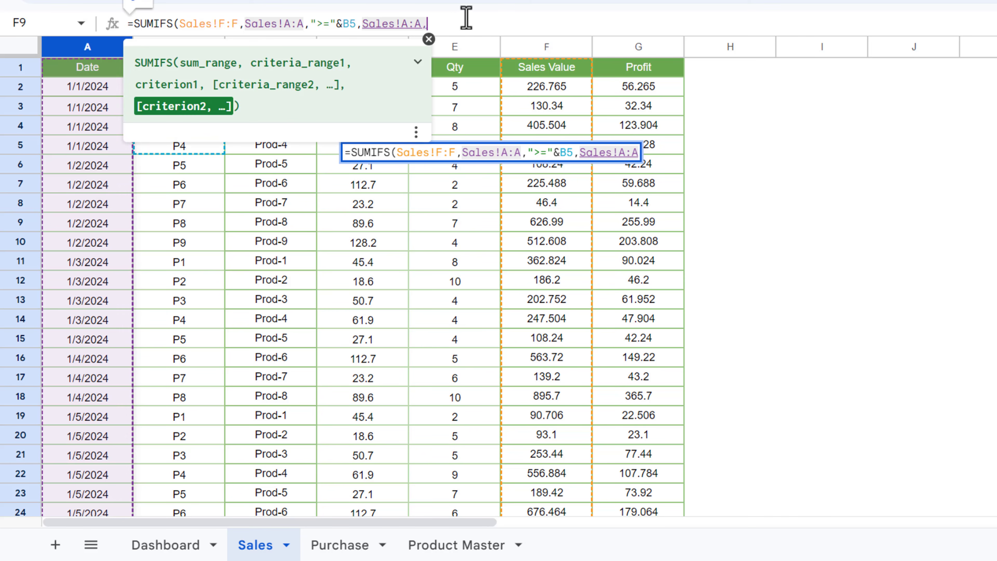
type("\"<=")
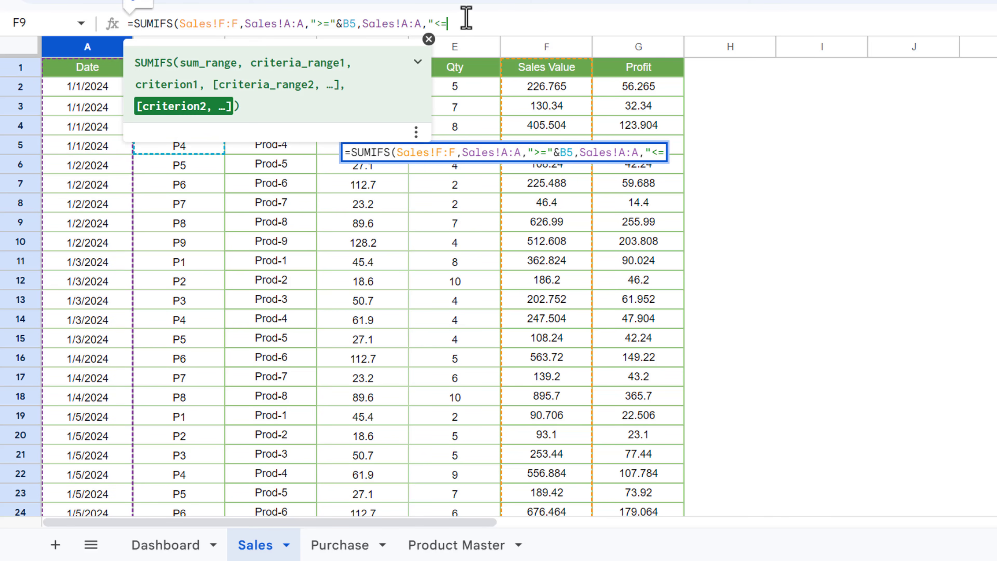
type("\"&")
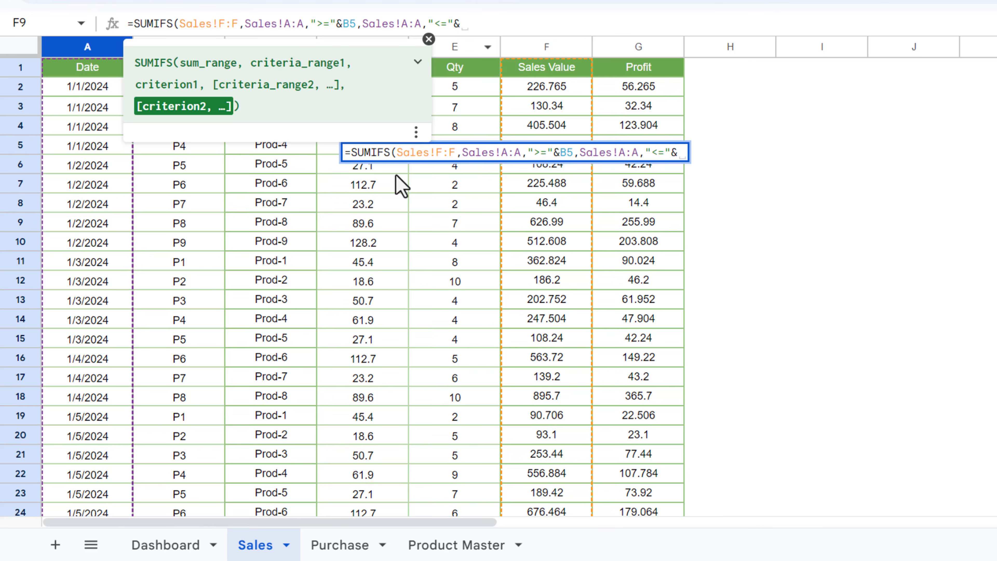
left_click(181, 546)
left_click(264, 157)
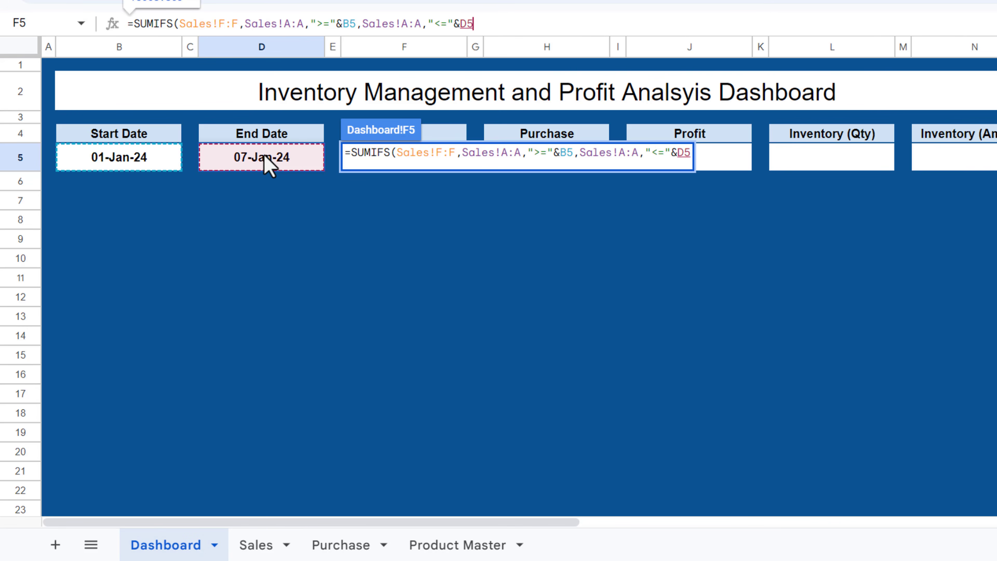
left_click(541, 26)
type(")")
key("Return")
key("Up")
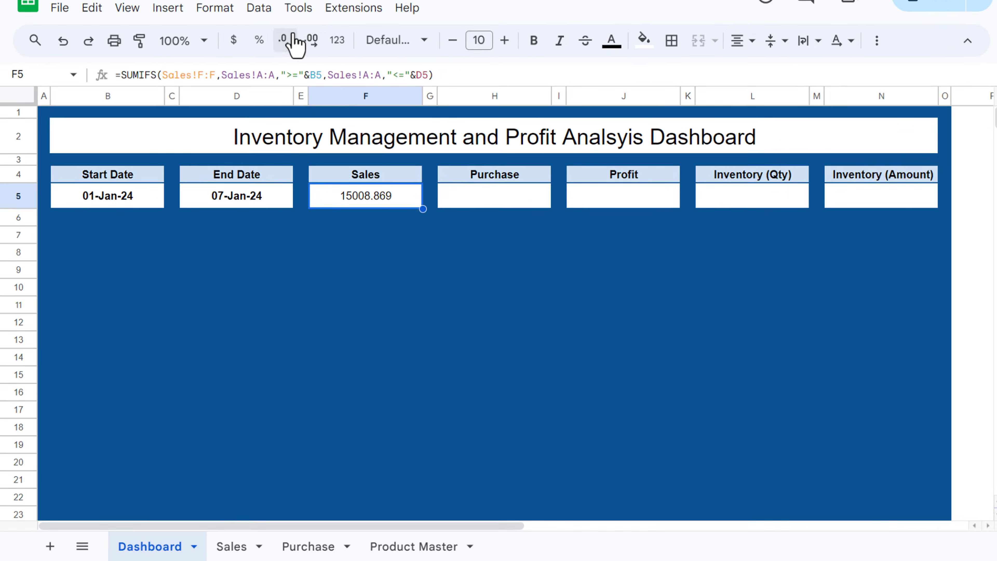
- Format the Sales total in F5 with the Number format and make it bold
left_click(320, 69)
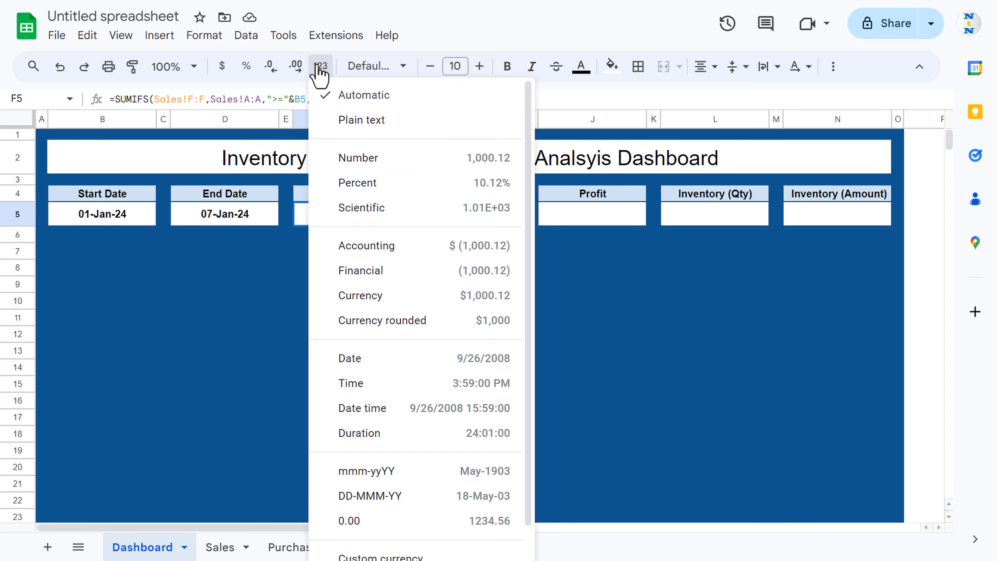
left_click(455, 161)
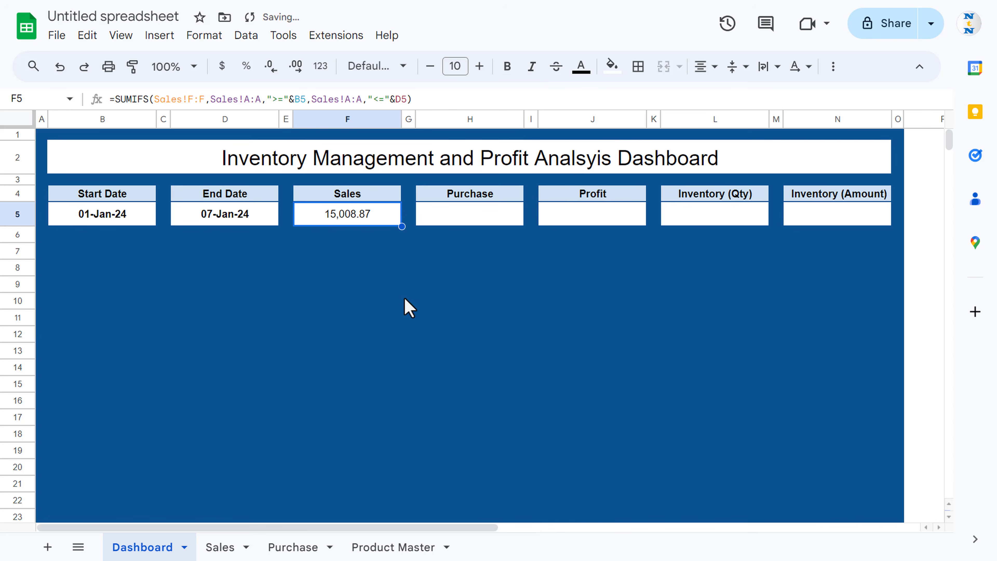
left_click(507, 67)
- Copy the SUMIFS formula text from F5 into the Profit box J5 with its references unchanged
left_click_drag(445, 100, 11, 98)
key("ctrl+c")
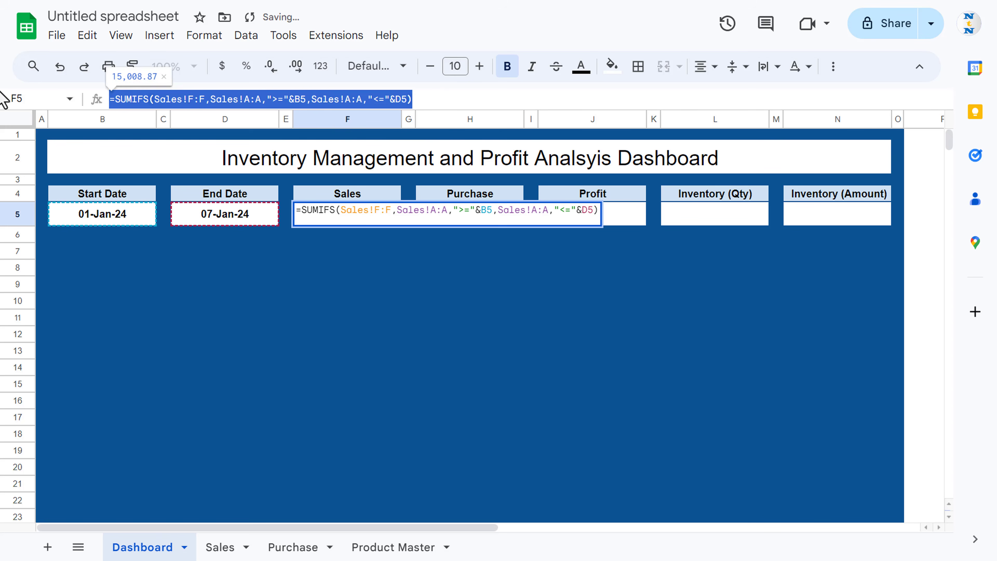
key("Escape")
key("Right")
key("Right")
key("Right")
key("Right")
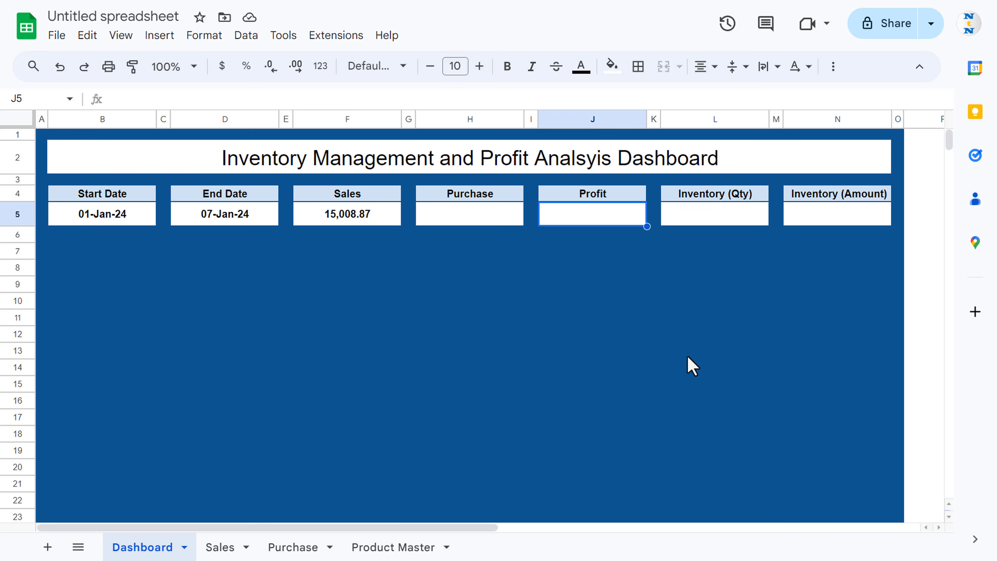
type("m")
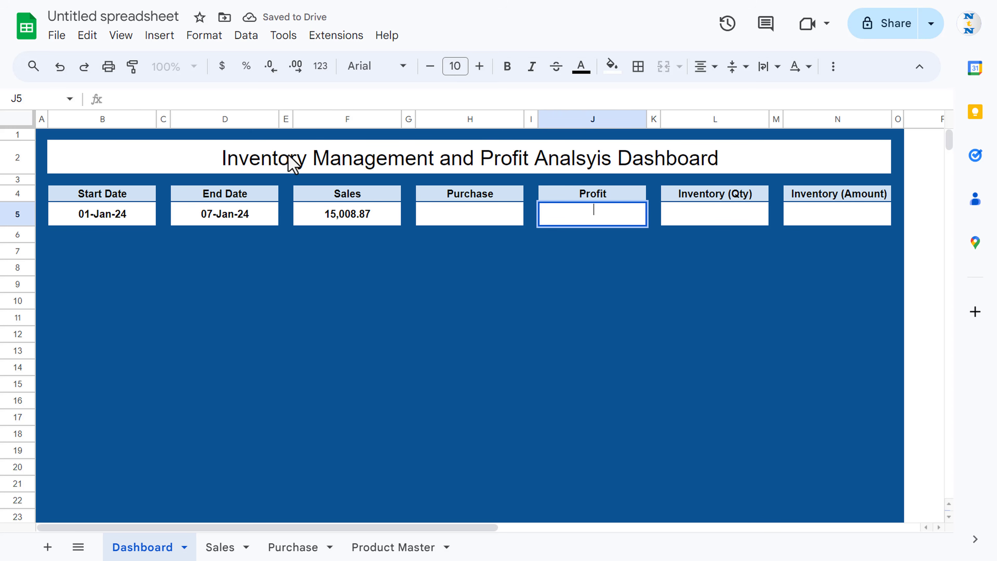
key("ctrl+v")
key("Return")
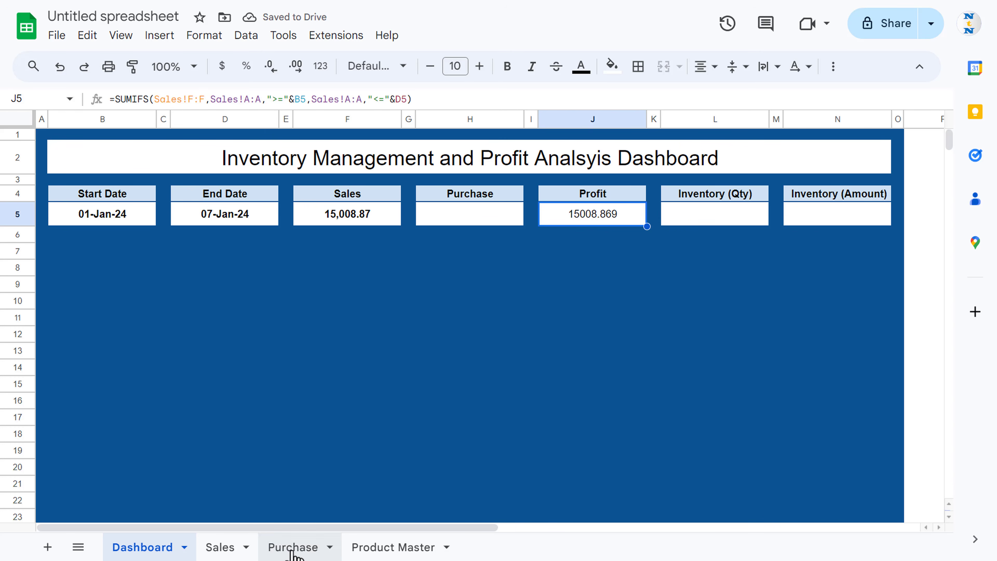
- Change the sum range of the Profit formula in J5 to the Sales sheet's Profit column, Sales!G:G
left_click(231, 550)
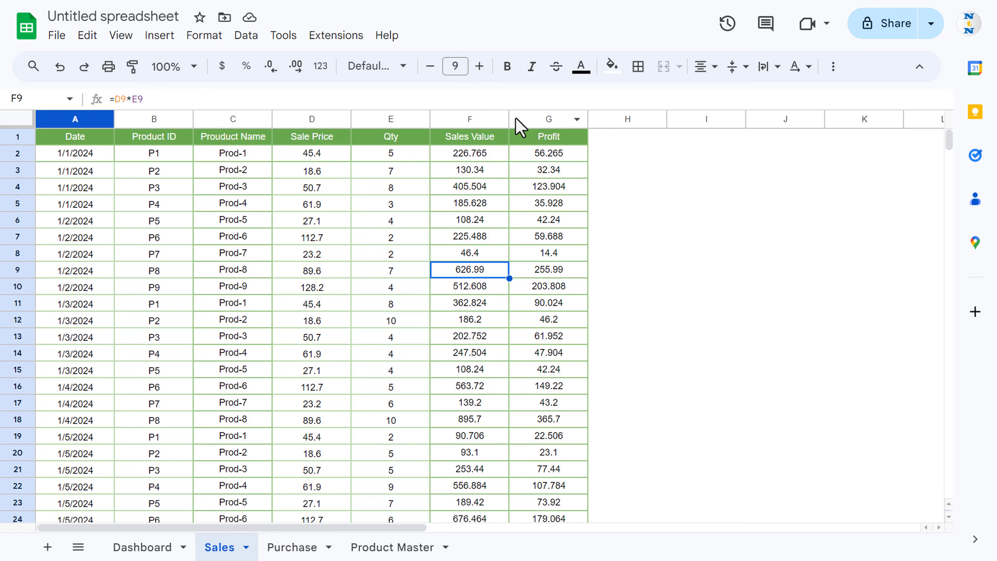
left_click(162, 550)
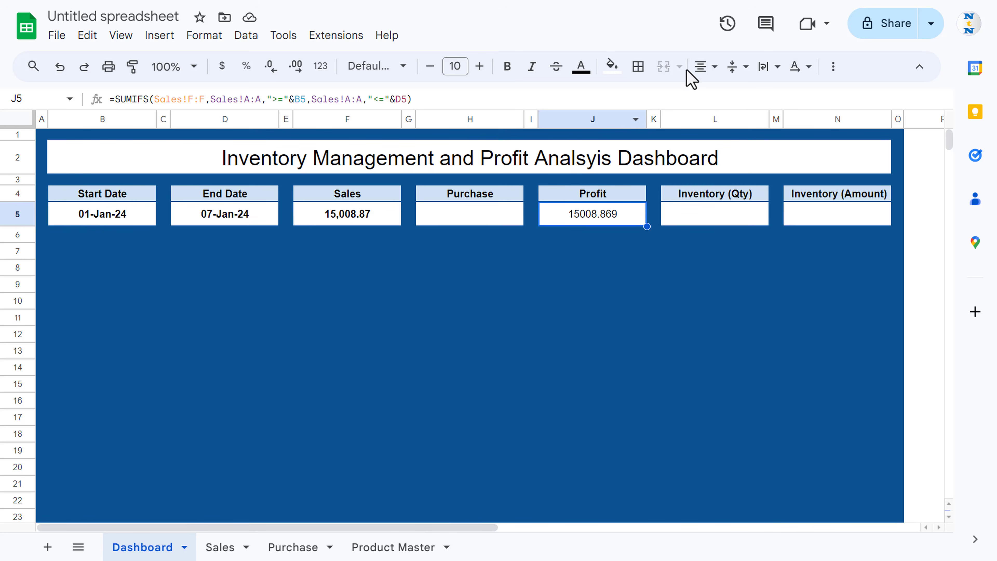
left_click(194, 98)
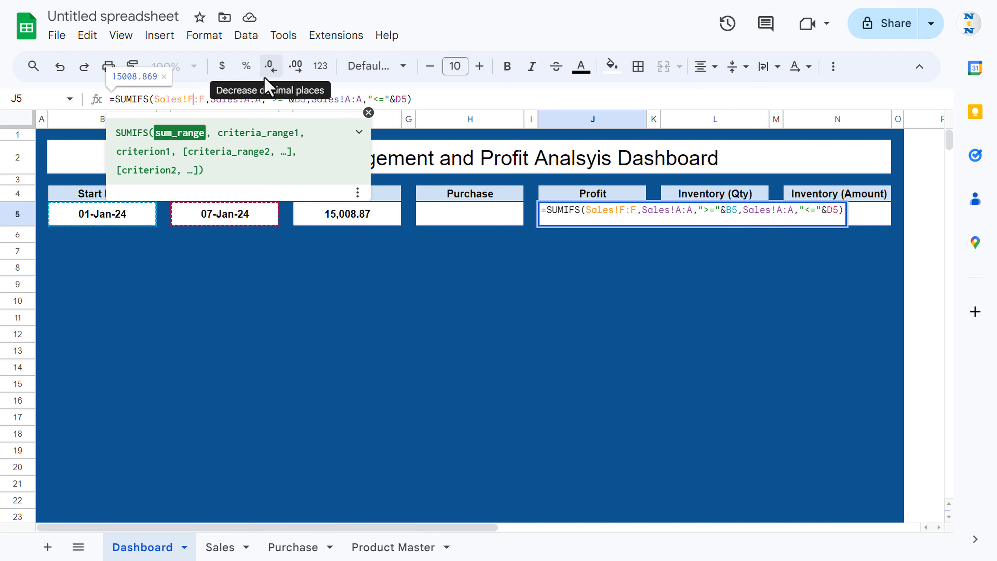
key("BackSpace")
type("g")
key("Right")
key("shift+Right")
type("g")
key("Return")
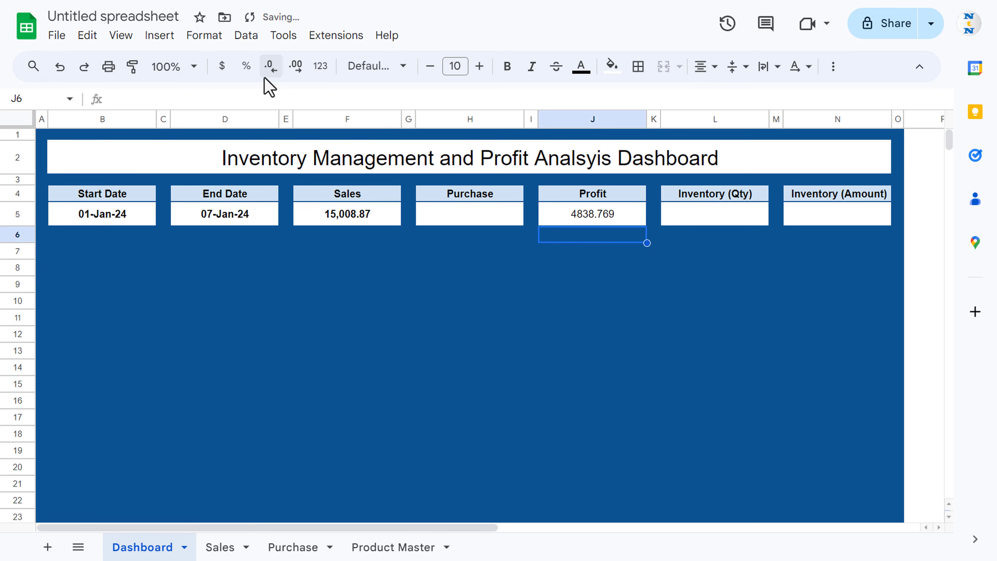
- Copy the formatting of the Sales total F5 onto the Profit total J5, and select the Purchase box H5
left_click(346, 216)
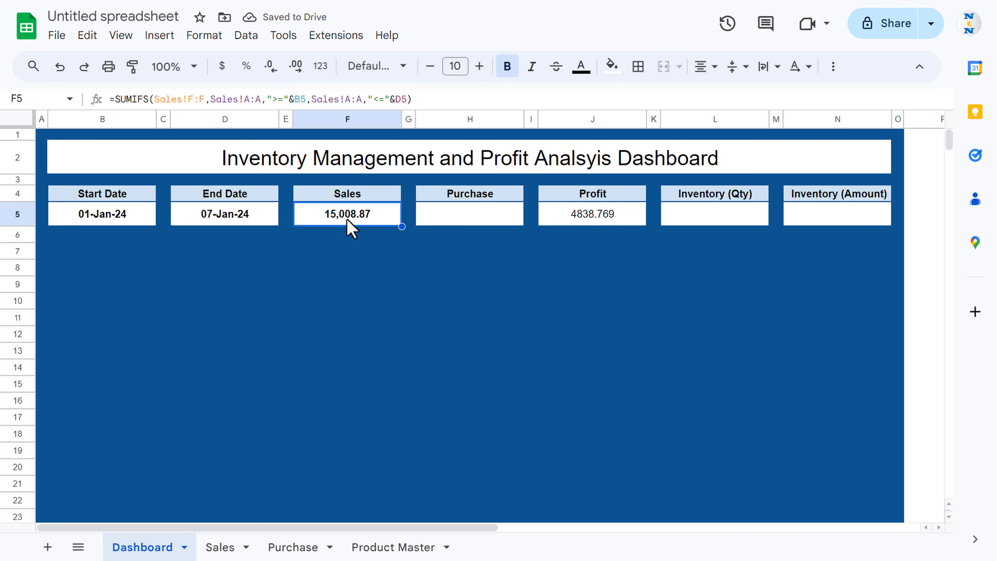
left_click(134, 71)
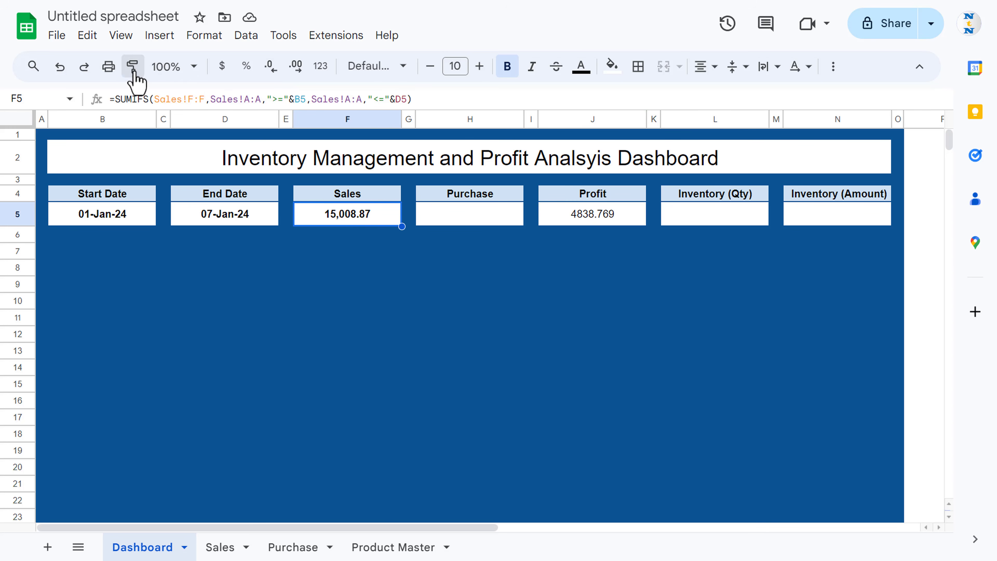
left_click(600, 211)
left_click(486, 220)
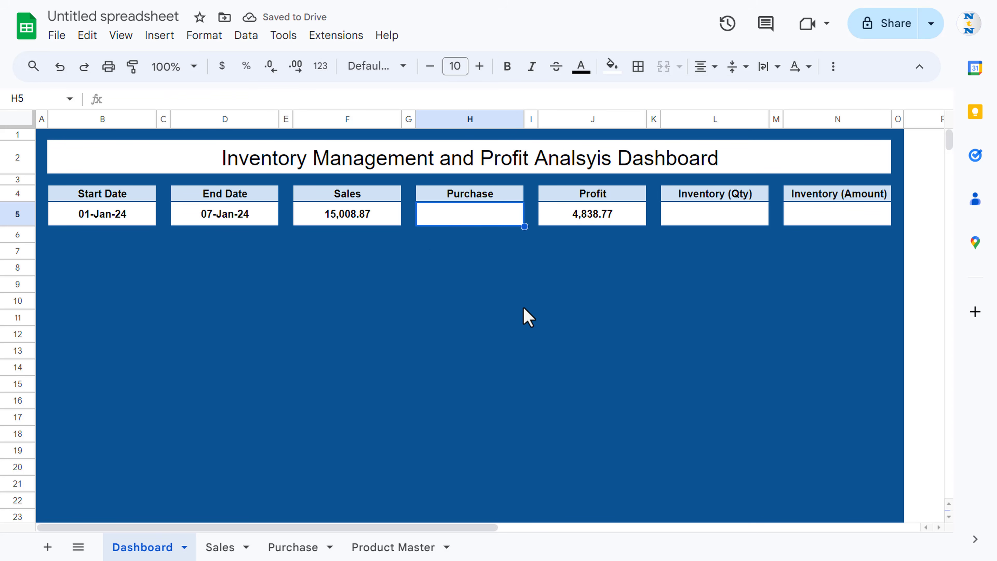
- Start a SUMIFS formula in the Purchase box H5 with sum range Purchase!F:F and first criteria range Purchase!A:A
type("=sum")
key("Down")
key("Down")
key("Down")
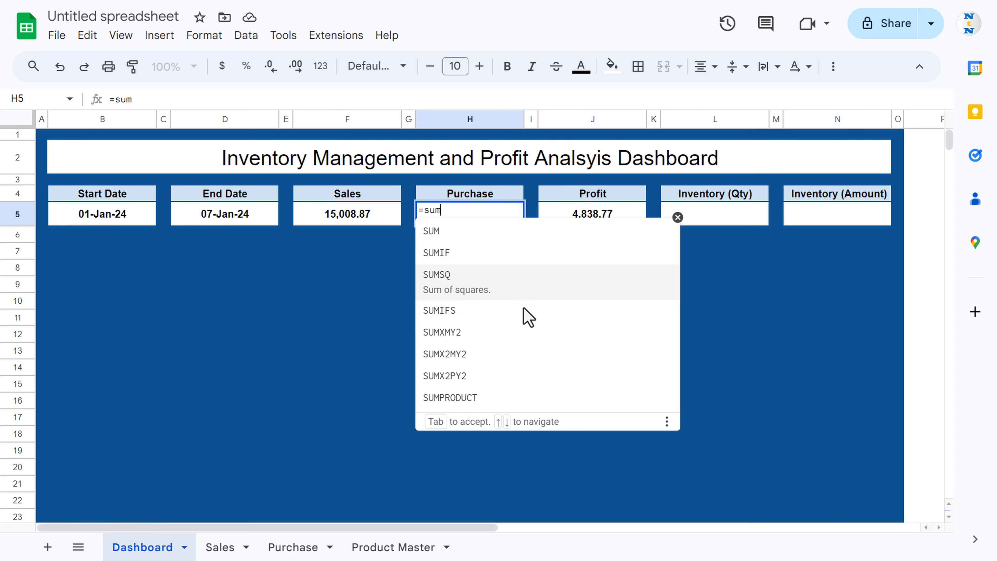
key("Tab")
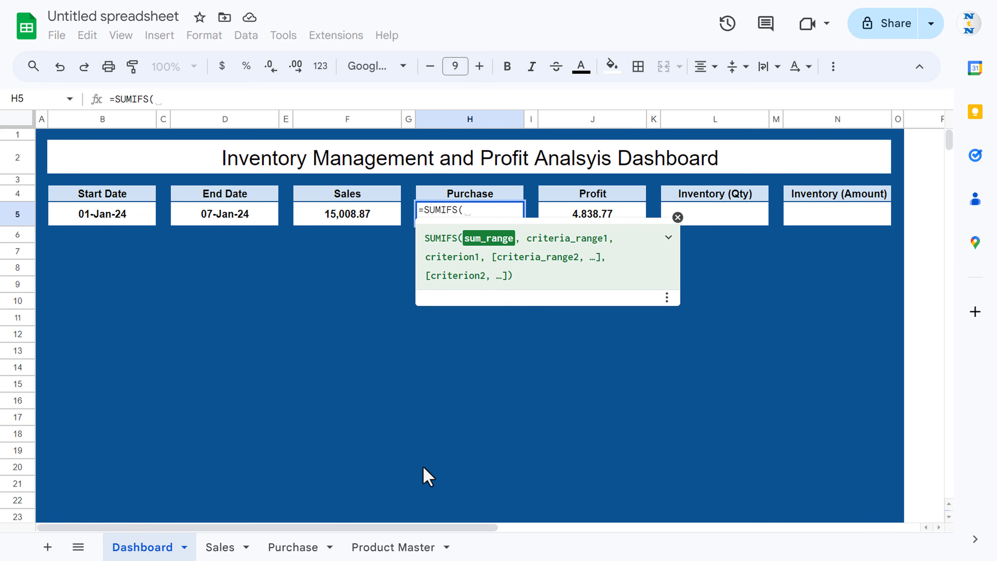
left_click(291, 547)
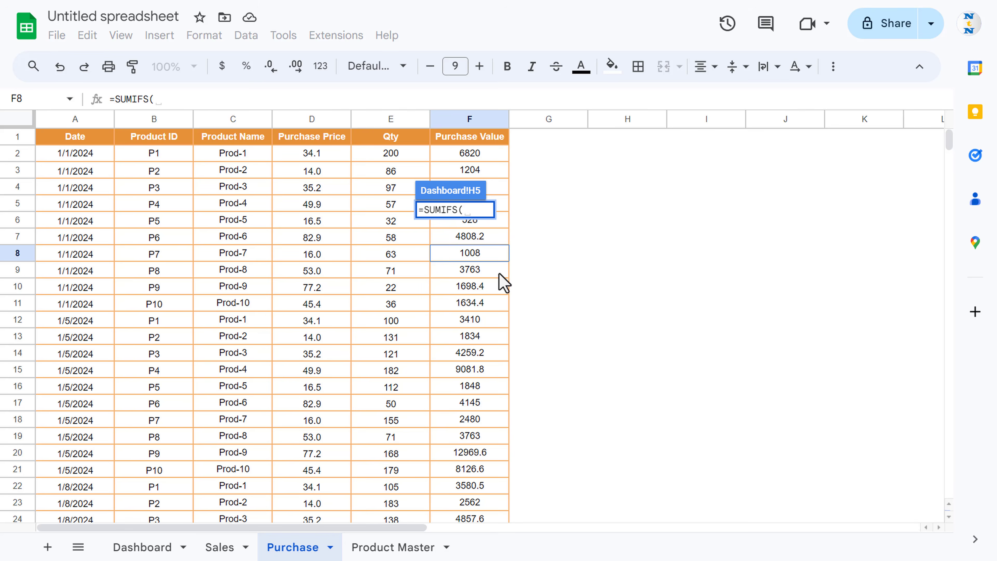
left_click(468, 119)
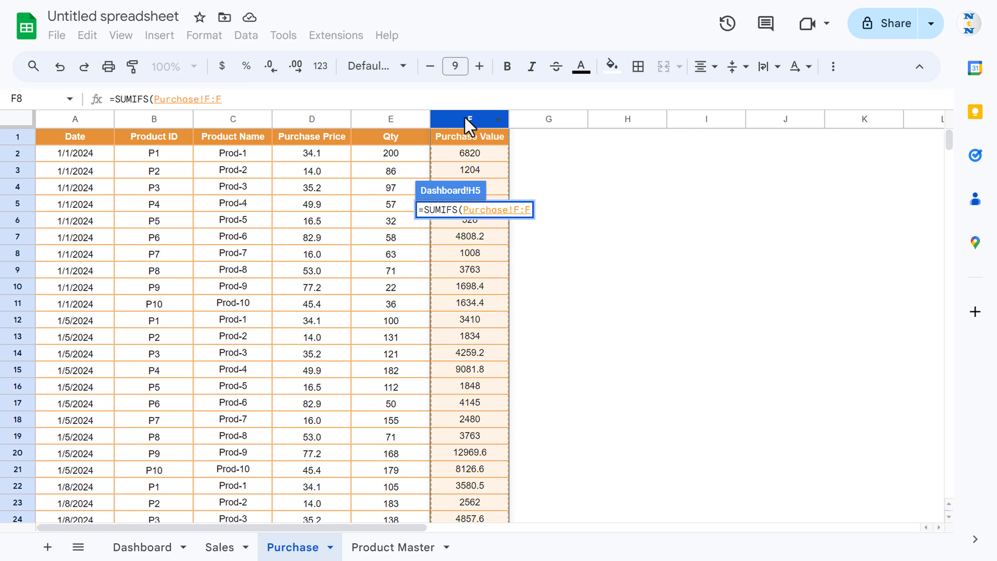
type(",")
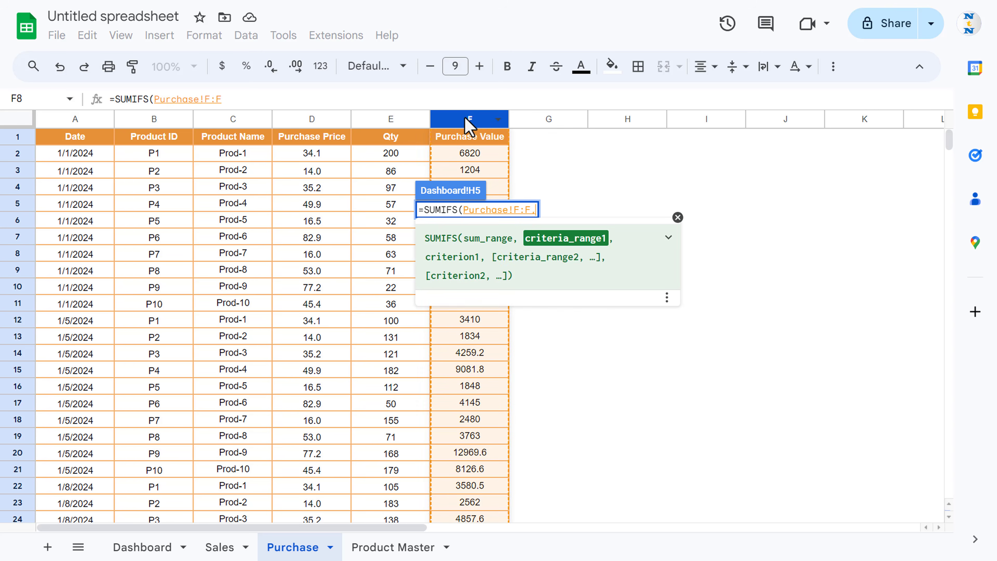
left_click(72, 120)
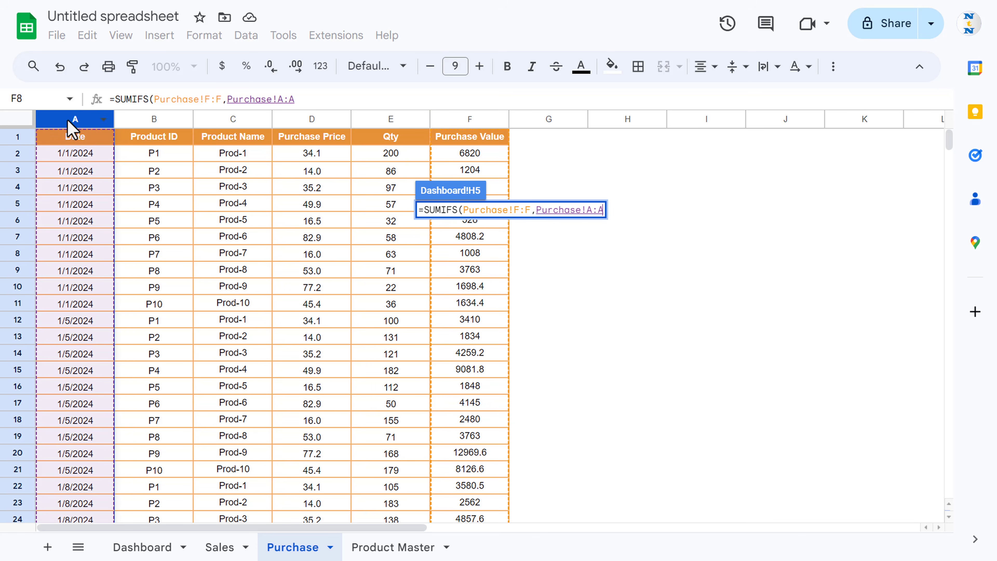
type(",")
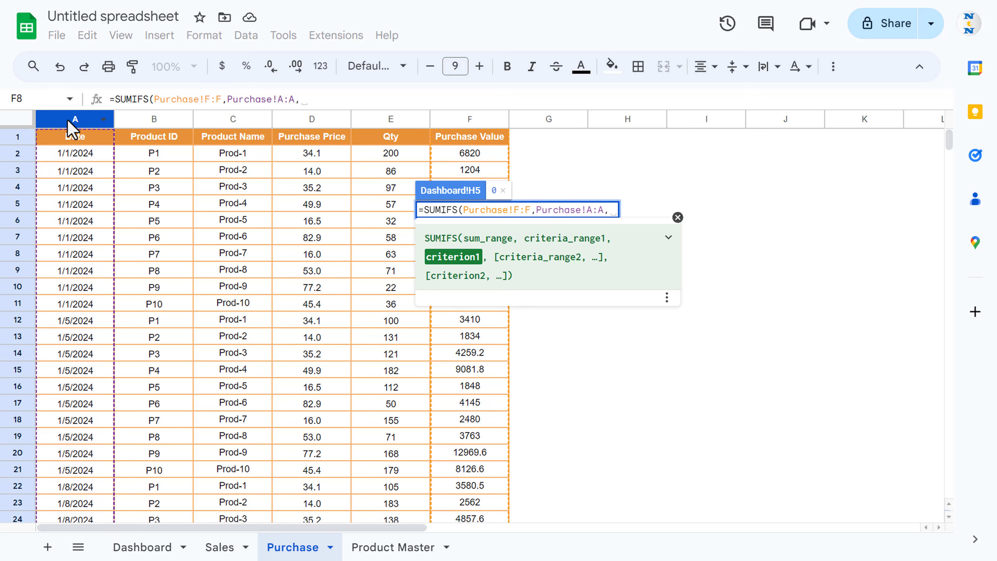
- Enter the first criterion of the H5 formula as ">="&B5, on or after the start date
type("\">=&b5")
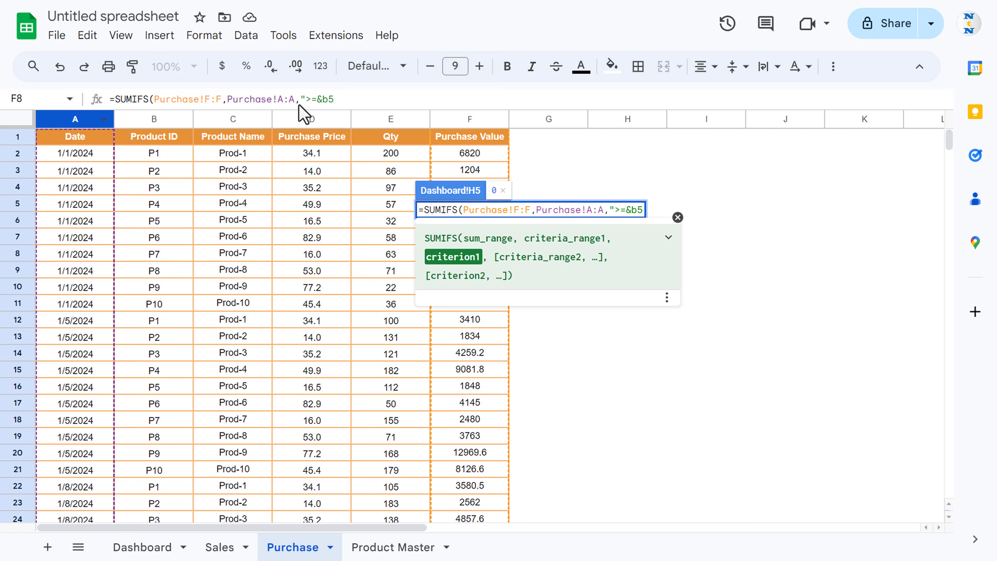
left_click(357, 102)
key("BackSpace")
key("BackSpace")
key("BackSpace")
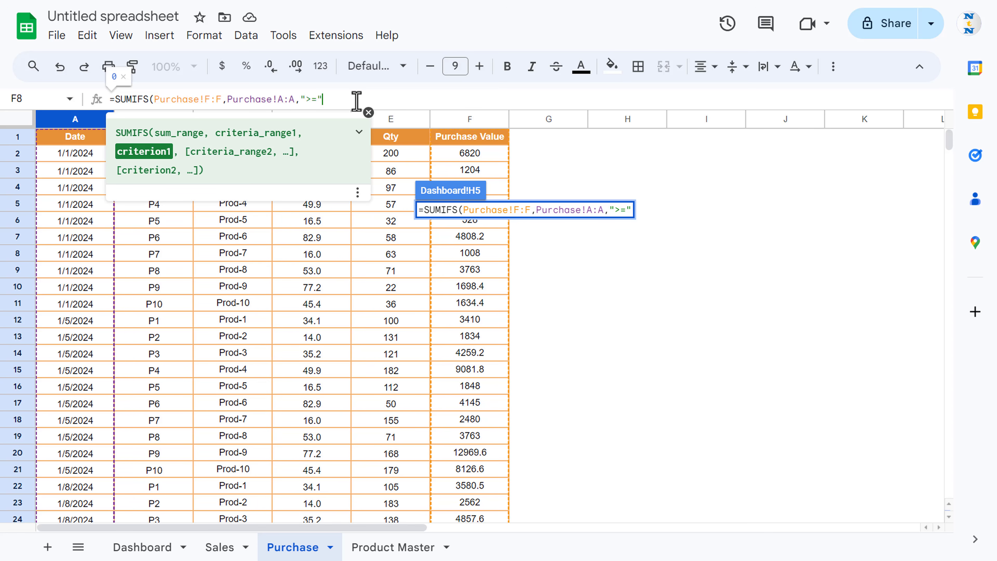
type("&")
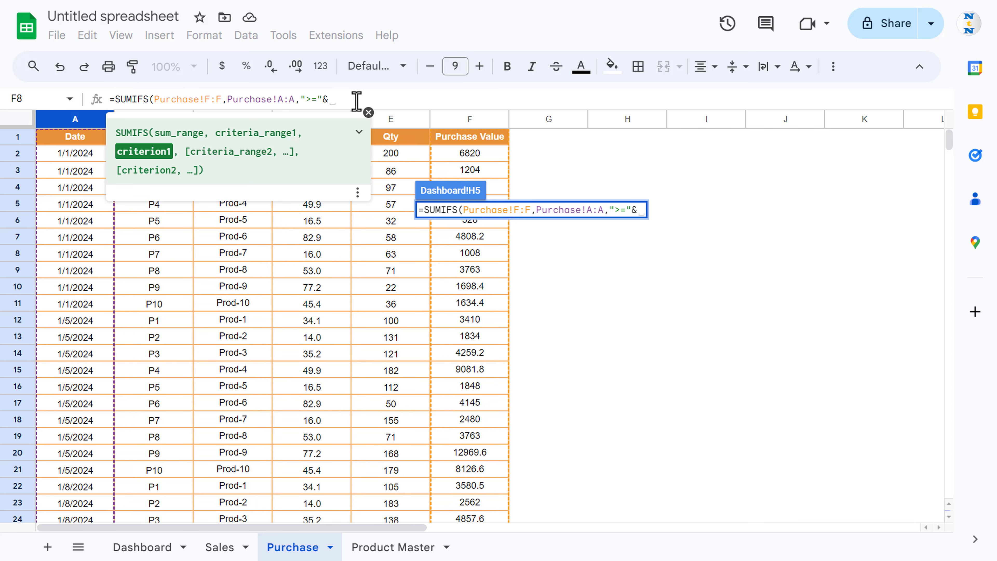
type("b5")
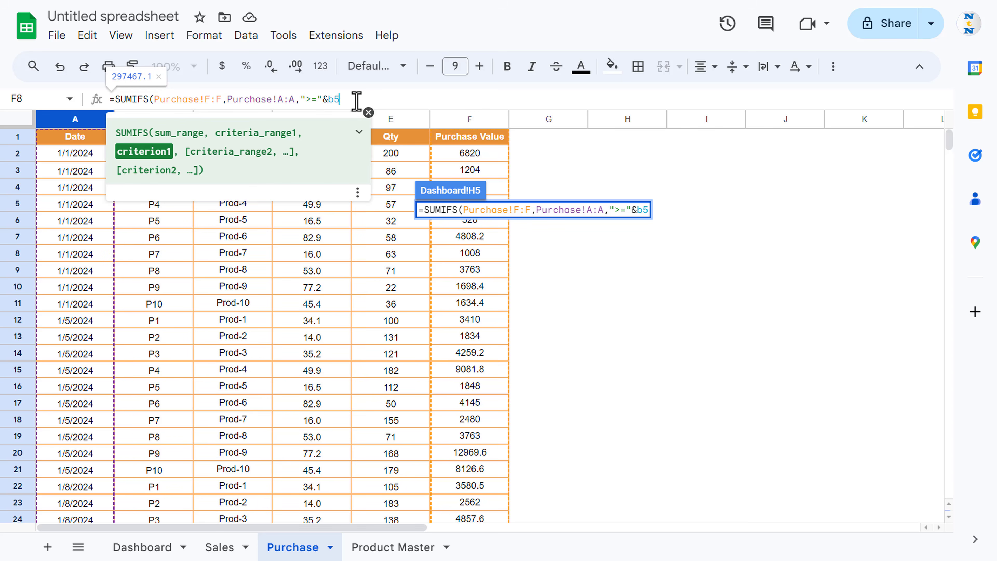
- Duplicate the date condition in the H5 formula as Purchase!A:A,"<="&D5 for the end date and complete the formula
left_click_drag(346, 99, 227, 103)
key("ctrl+c")
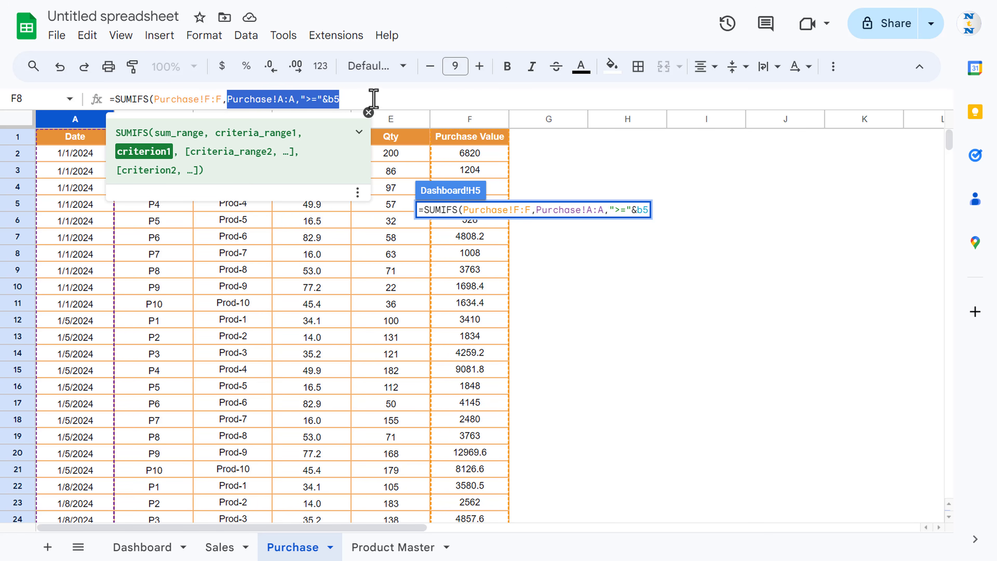
left_click(373, 98)
type(",")
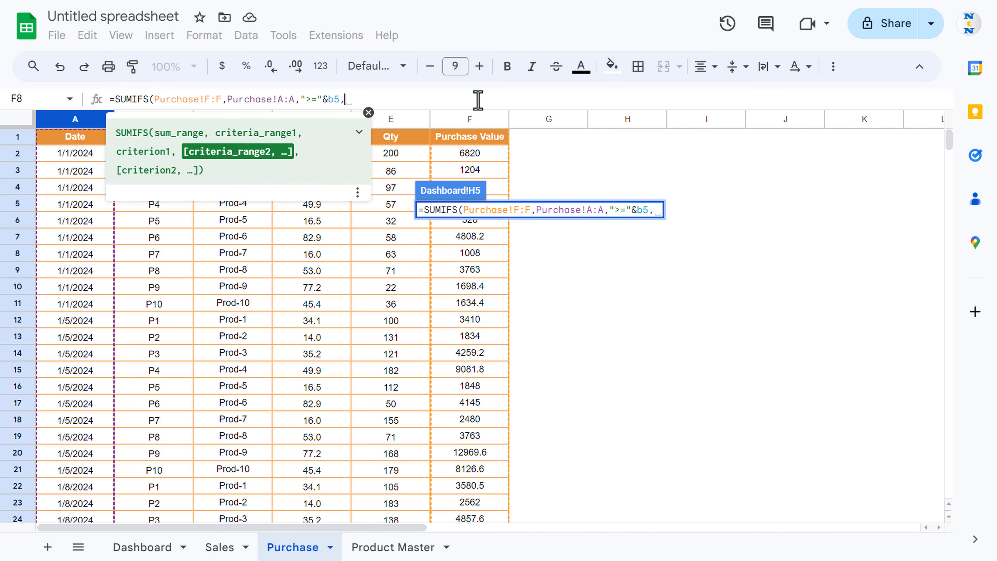
key("ctrl+v")
left_click(427, 99)
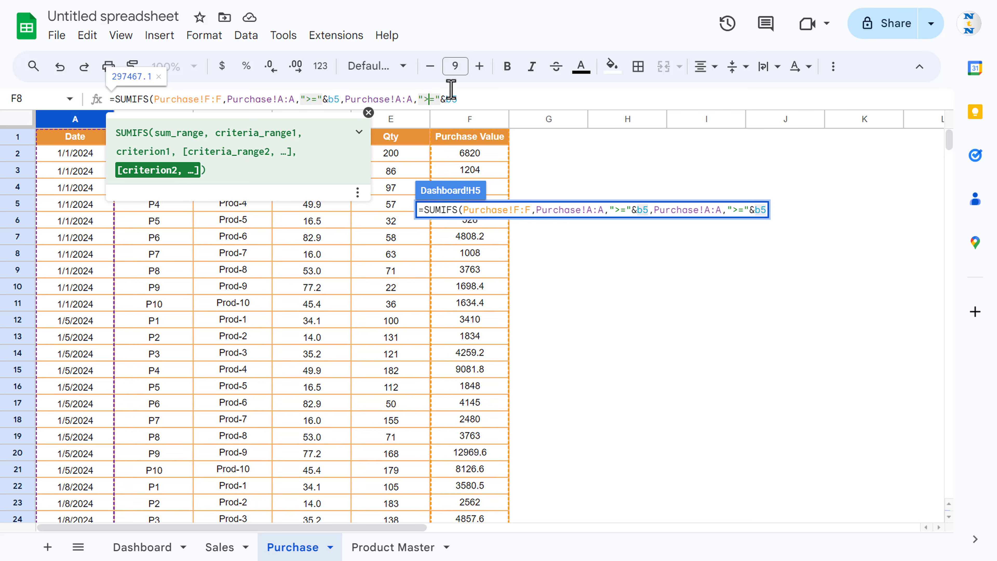
key("BackSpace")
type("<")
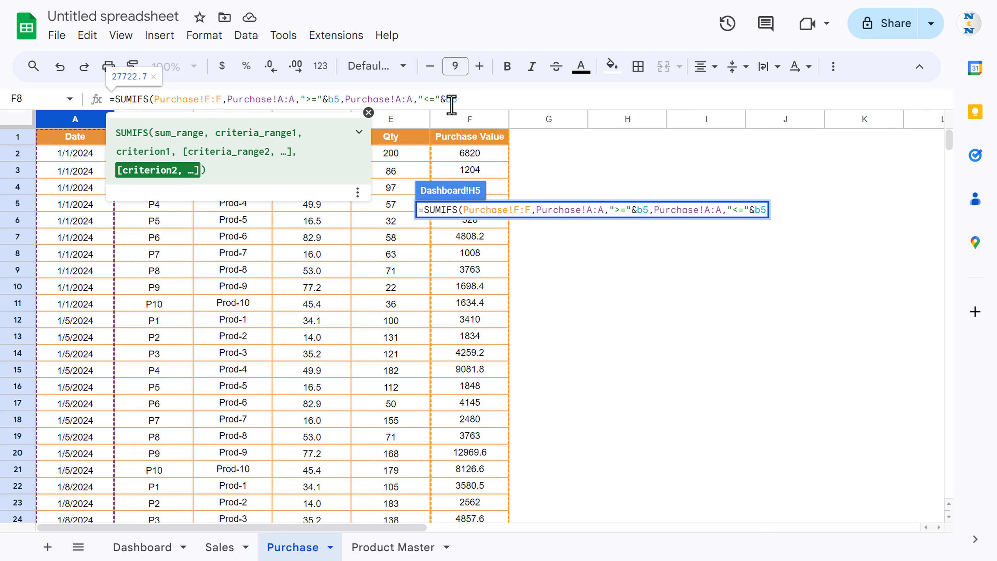
left_click(451, 103)
key("BackSpace")
type("d5)")
key("Return")
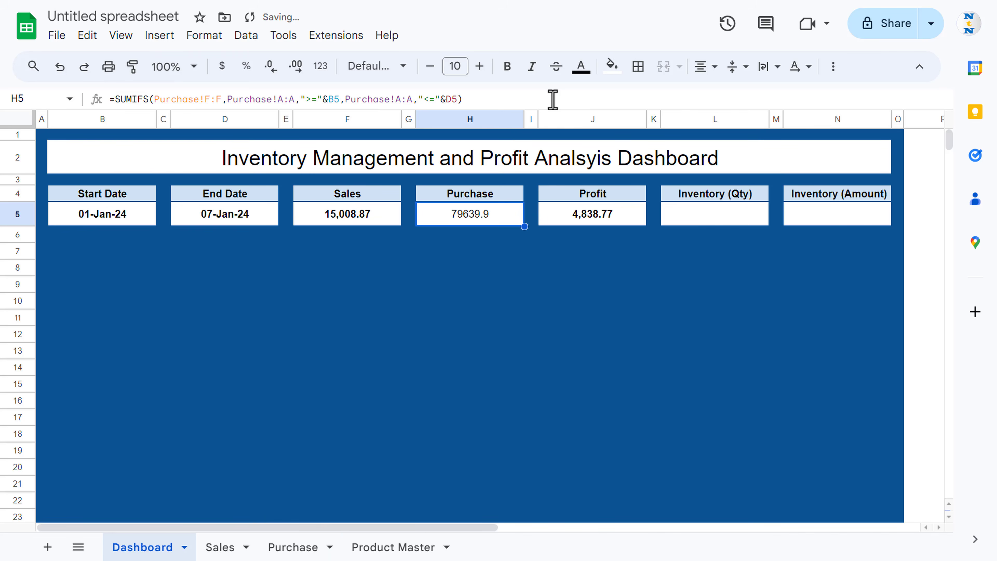
key("Up")
- Copy the formatting of the Sales total F5 onto the Purchase total H5
left_click(363, 220)
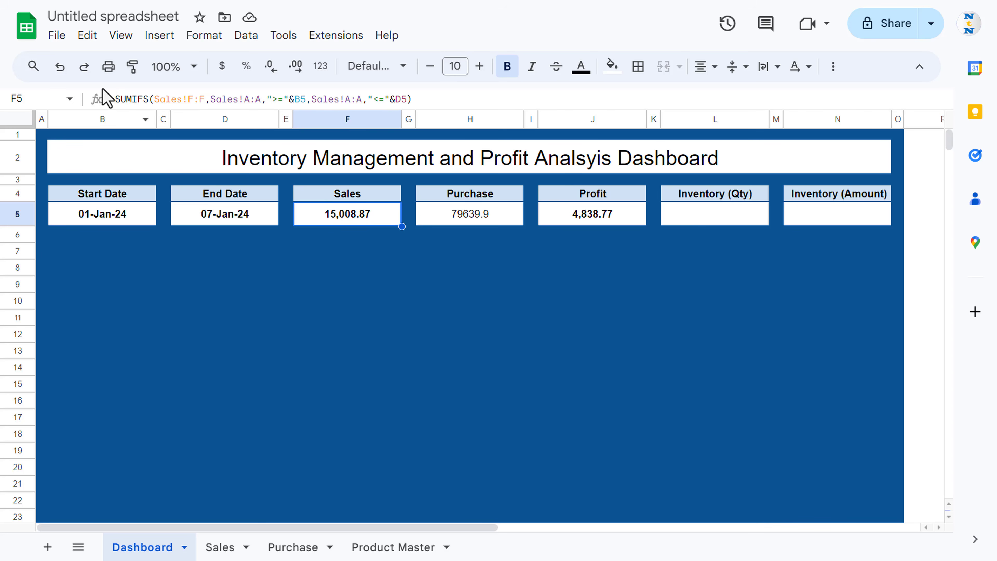
left_click(133, 66)
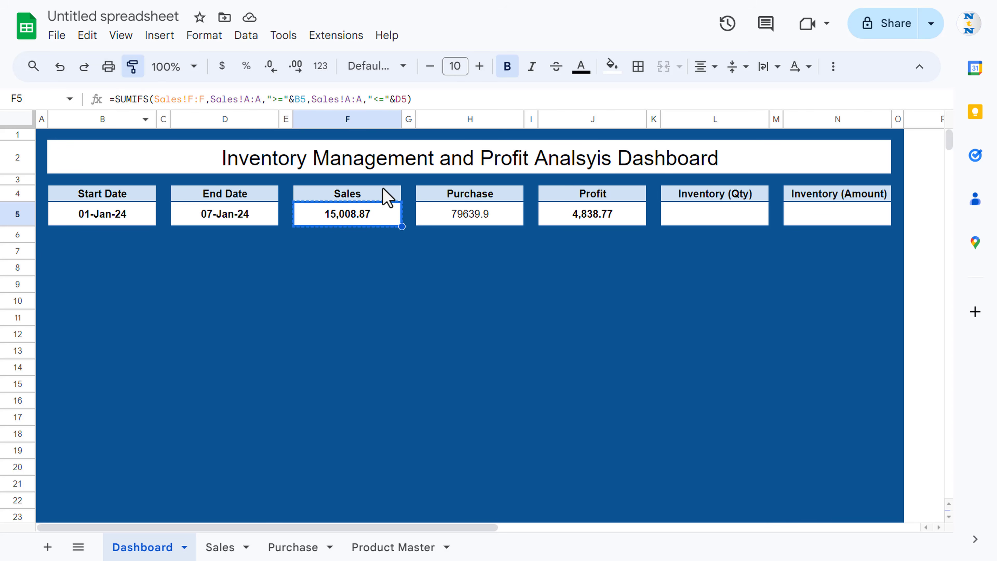
left_click(480, 219)
left_click(596, 220)
left_click(750, 219)
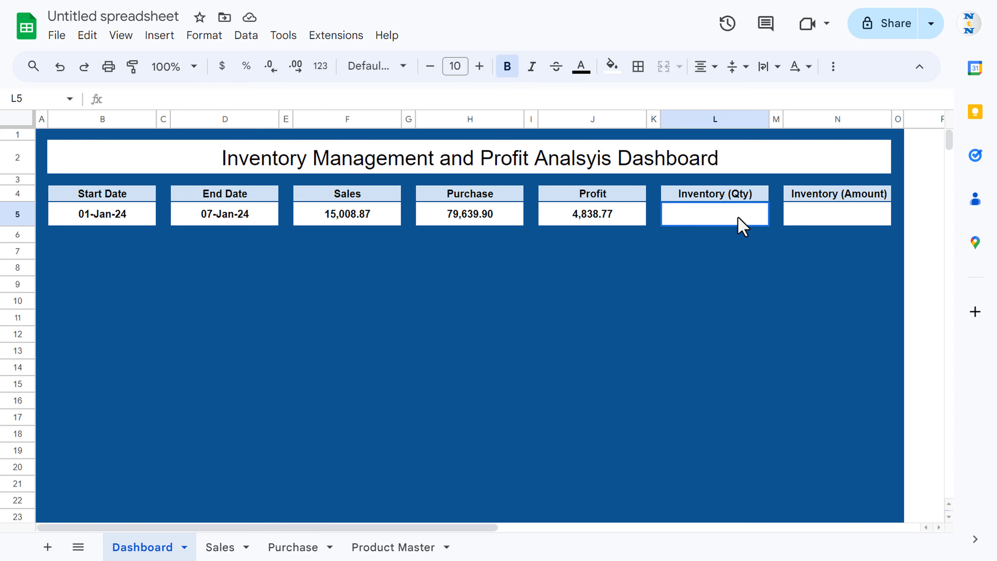
left_click(257, 218)
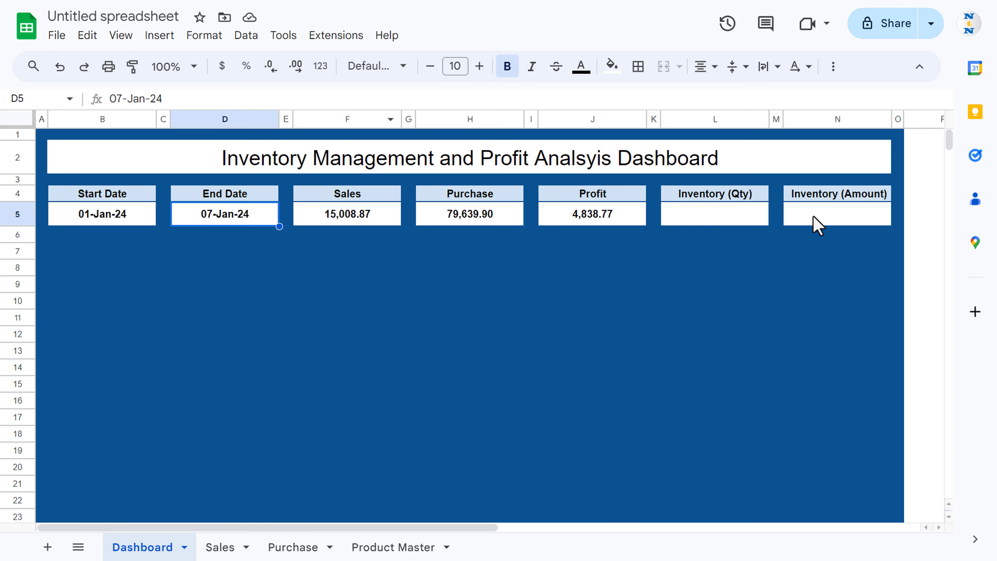
left_click(715, 216)
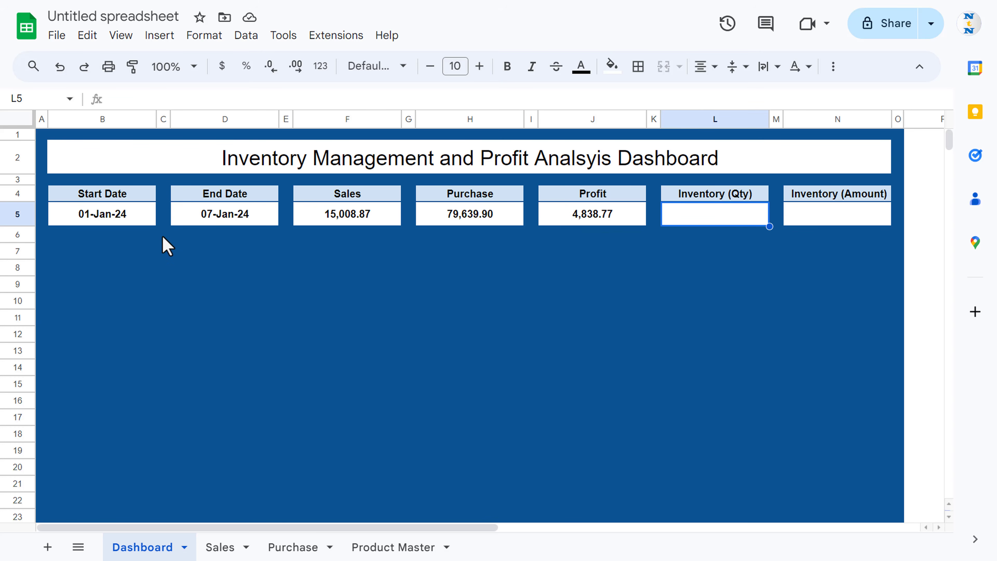
left_click(263, 214)
- Start a SUMIF formula in the Inventory (Qty) box L5 with the Purchase sheet's Date column, Purchase!A:A, as the range
left_click(728, 220)
type("=sum")
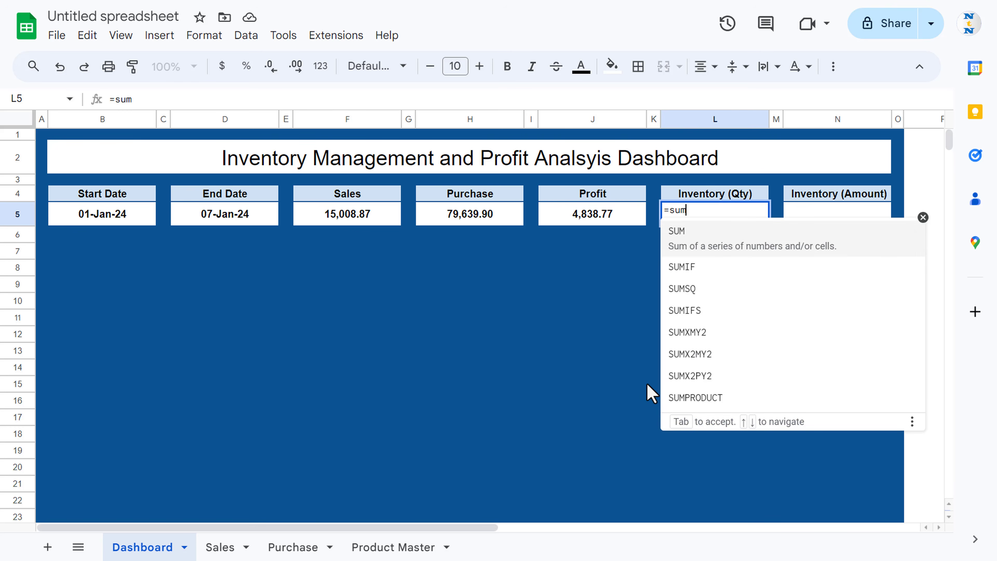
type("i")
key("Tab")
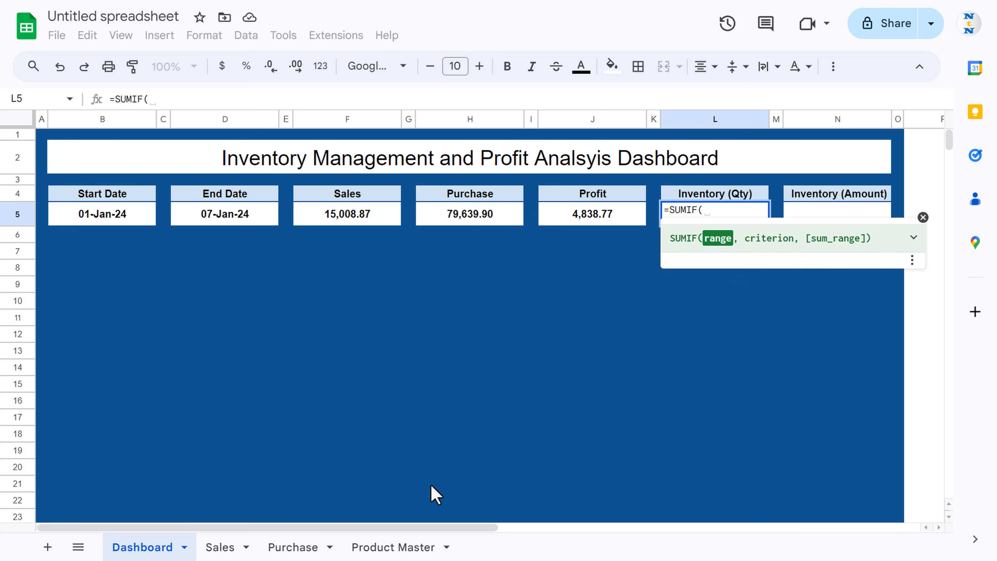
left_click(303, 550)
left_click(78, 120)
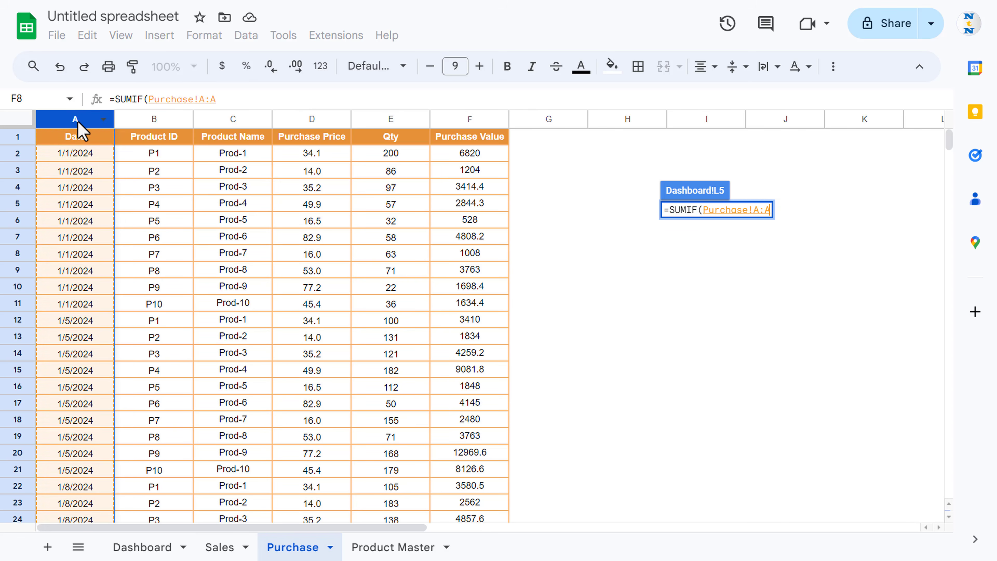
- Complete the L5 SUMIF with criterion "<="&D5 and the Purchase sheet's Qty column, Purchase!E:E, as the sum range
type(",\"<=")
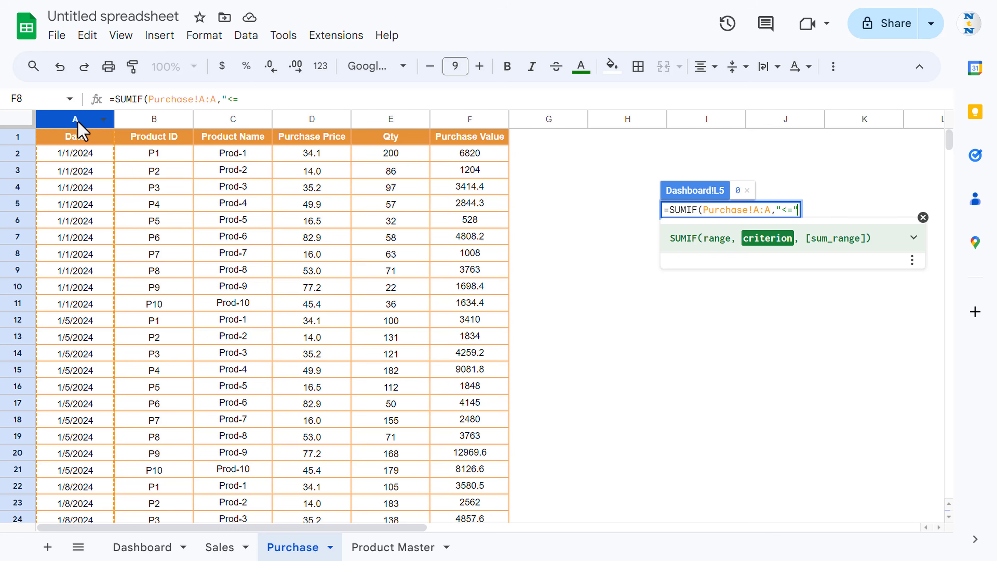
type("\"&")
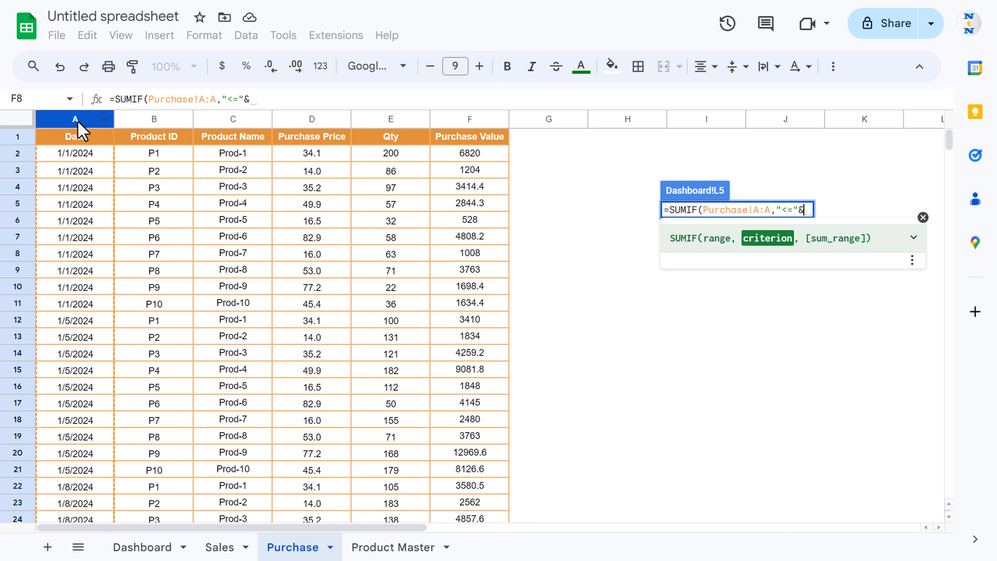
type("D")
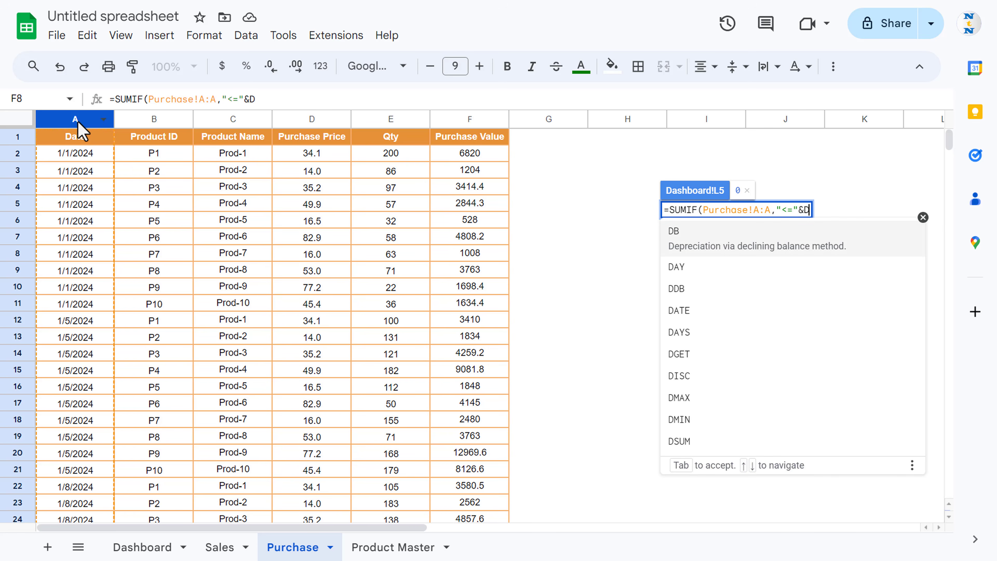
type("5")
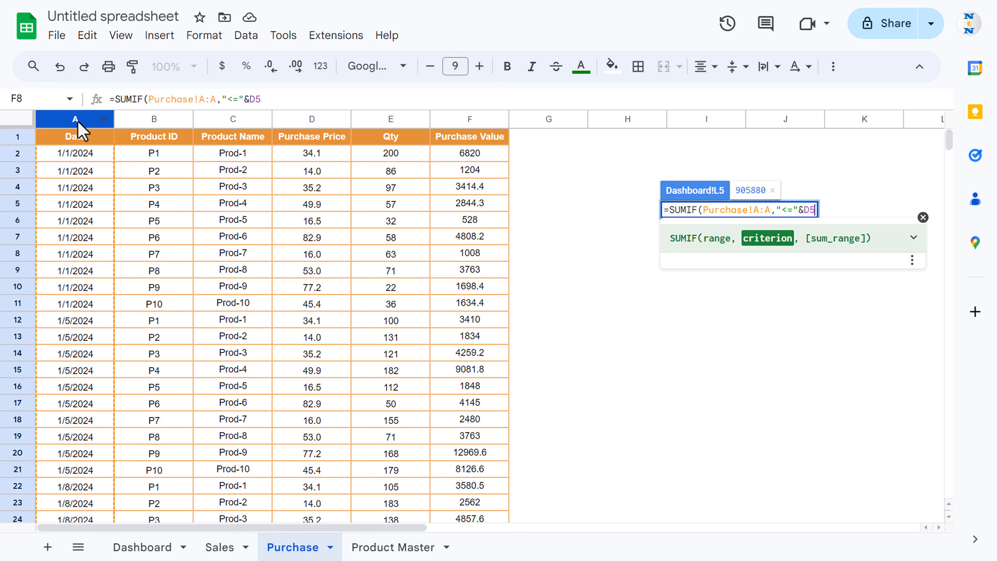
type(",")
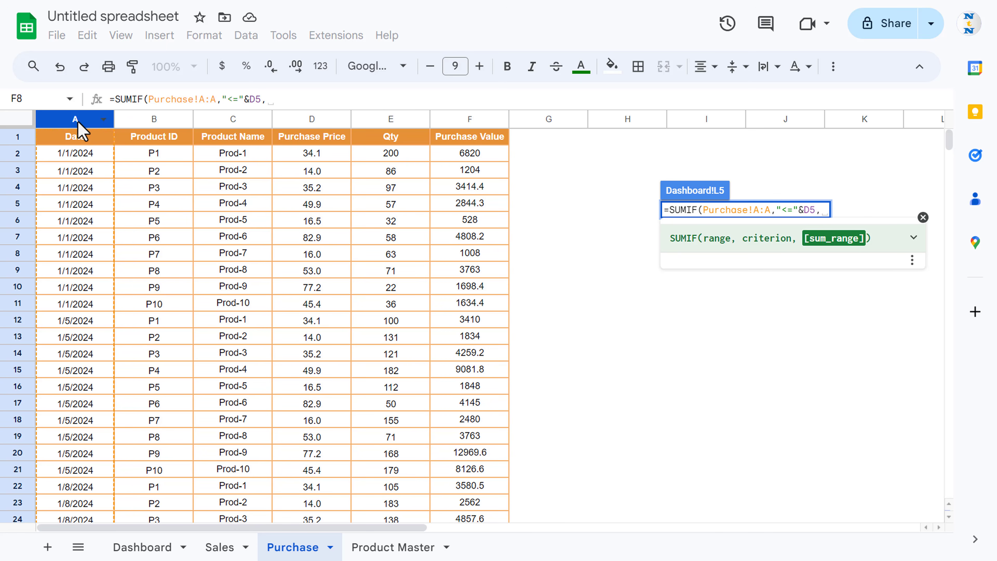
left_click(397, 121)
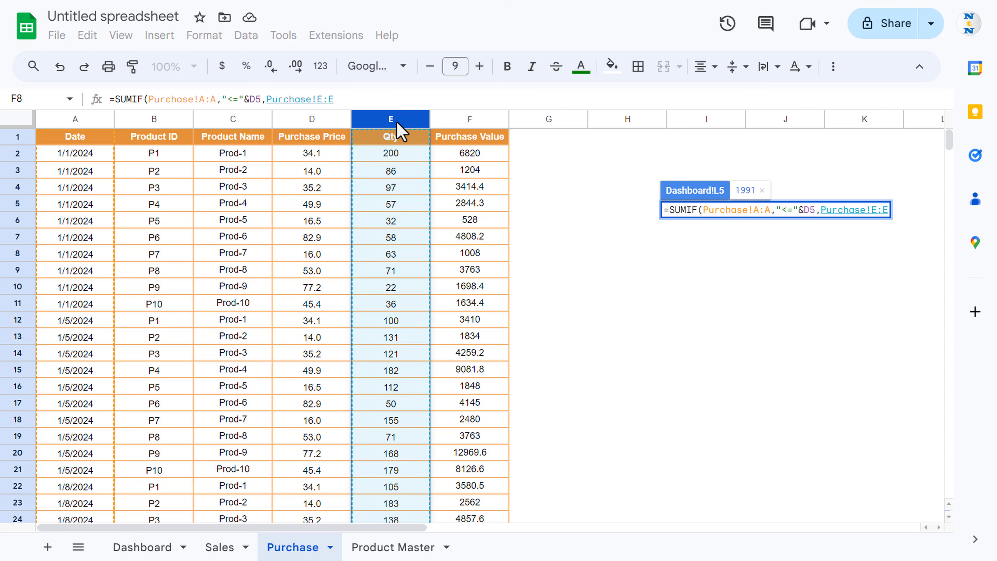
type(")")
key("Return")
key("Up")
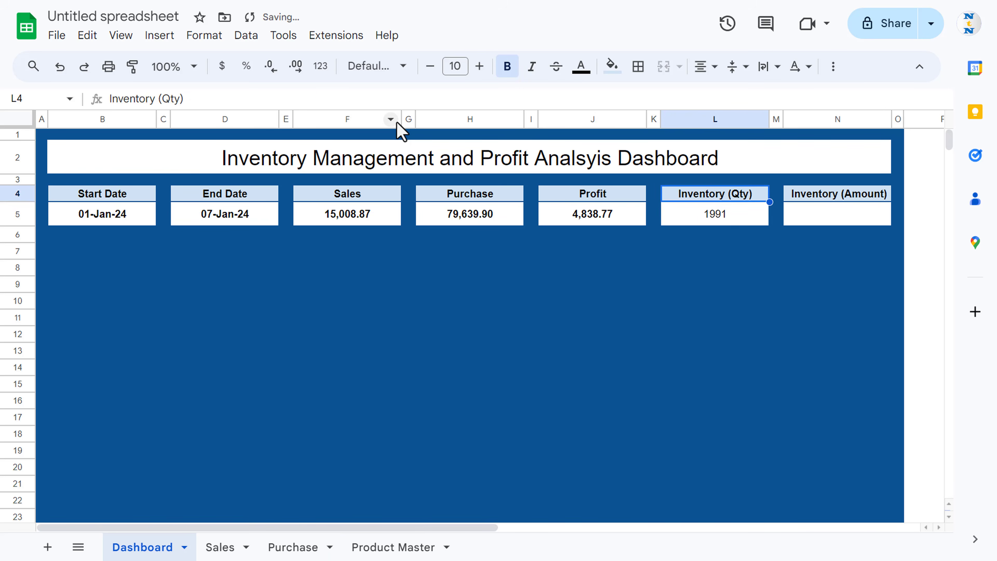
key("Down")
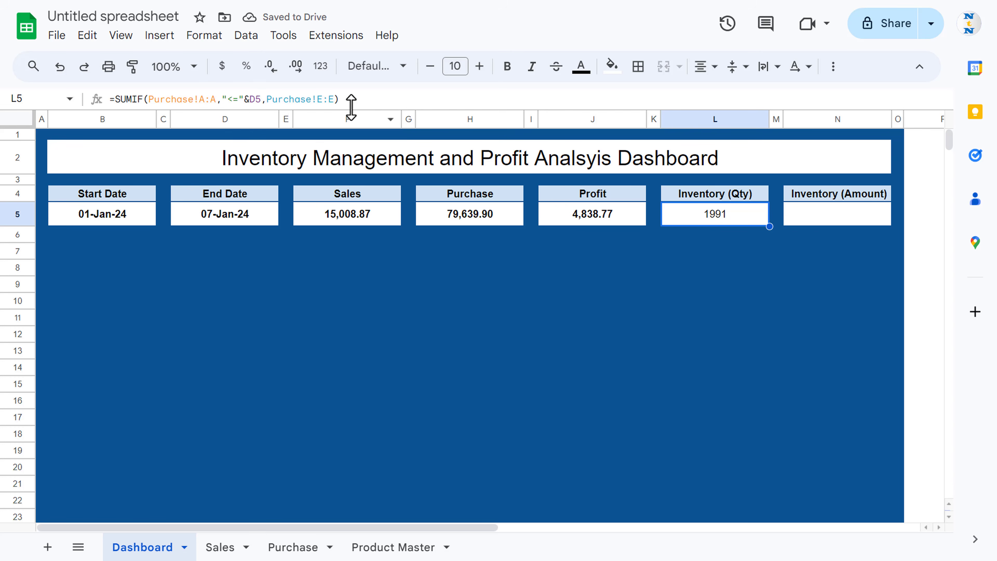
- Extend the Inventory (Qty) formula in L5 by subtracting a second SUMIF with the Sales sheet's Date column, Sales!A:A, as range
left_click(365, 98)
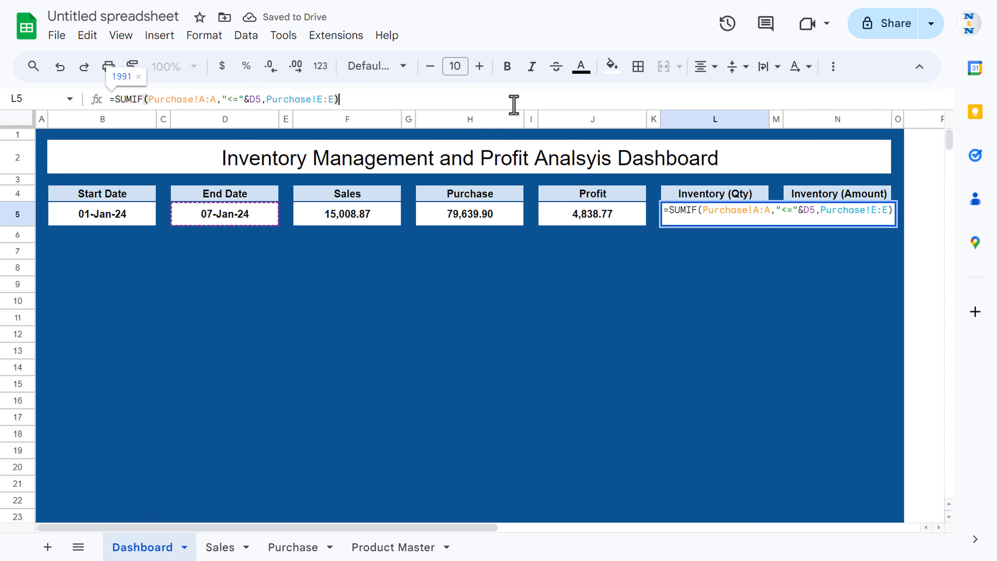
type("-")
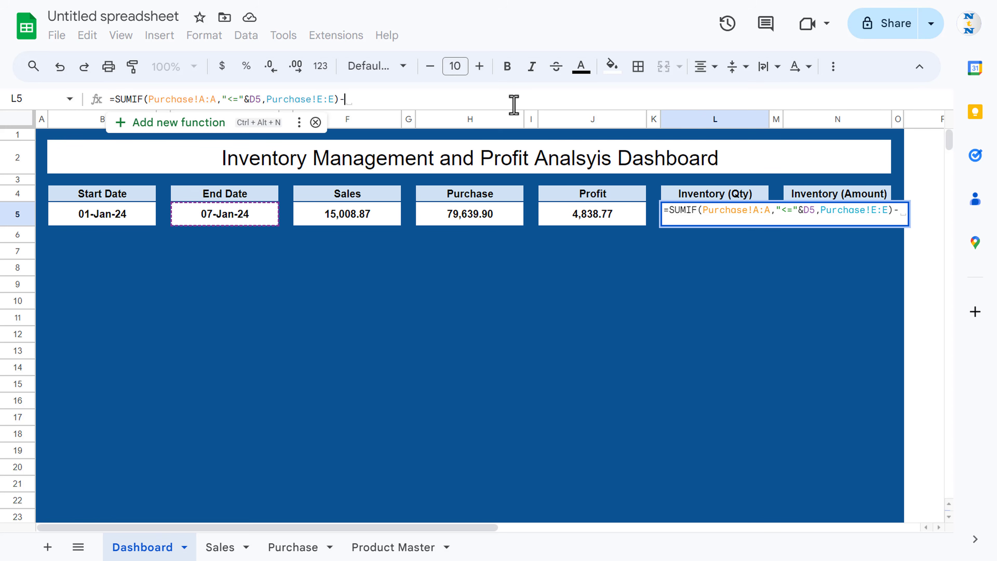
type("S")
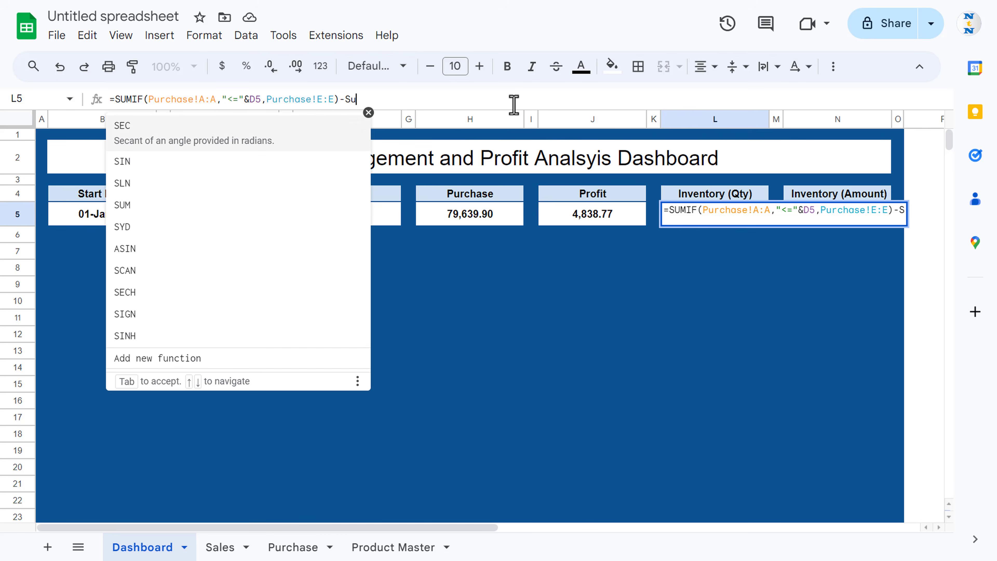
key("Escape")
type("um")
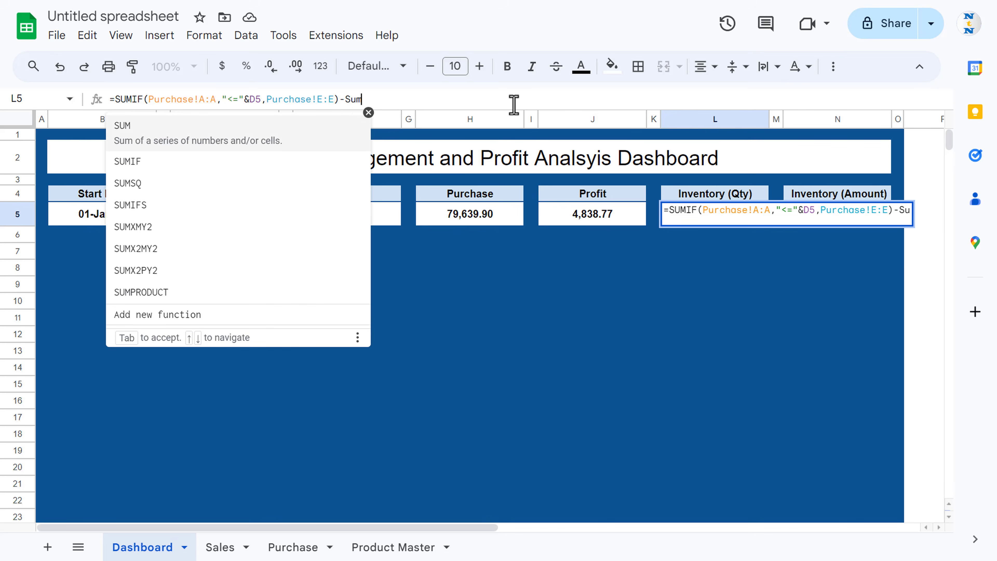
left_click(173, 165)
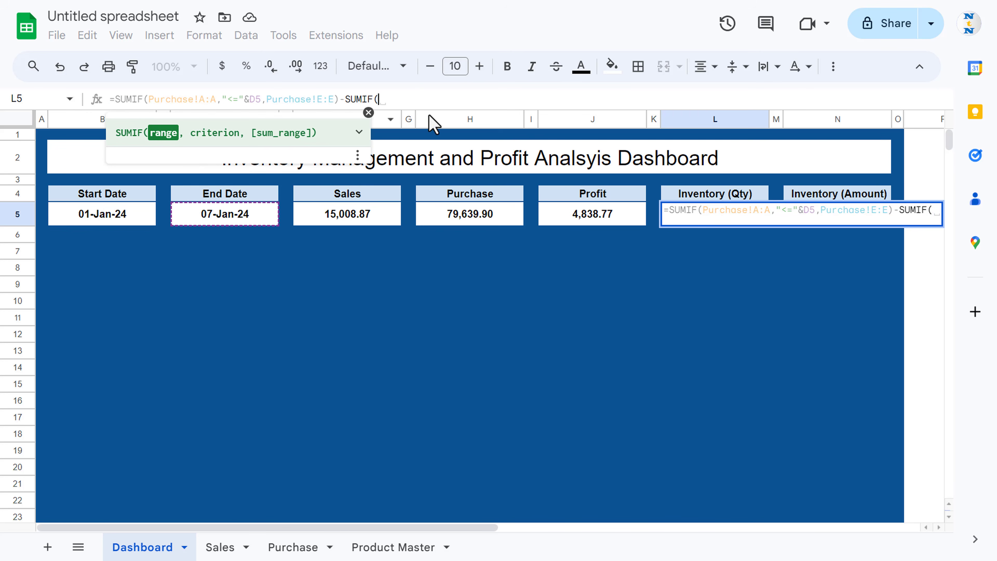
left_click(233, 554)
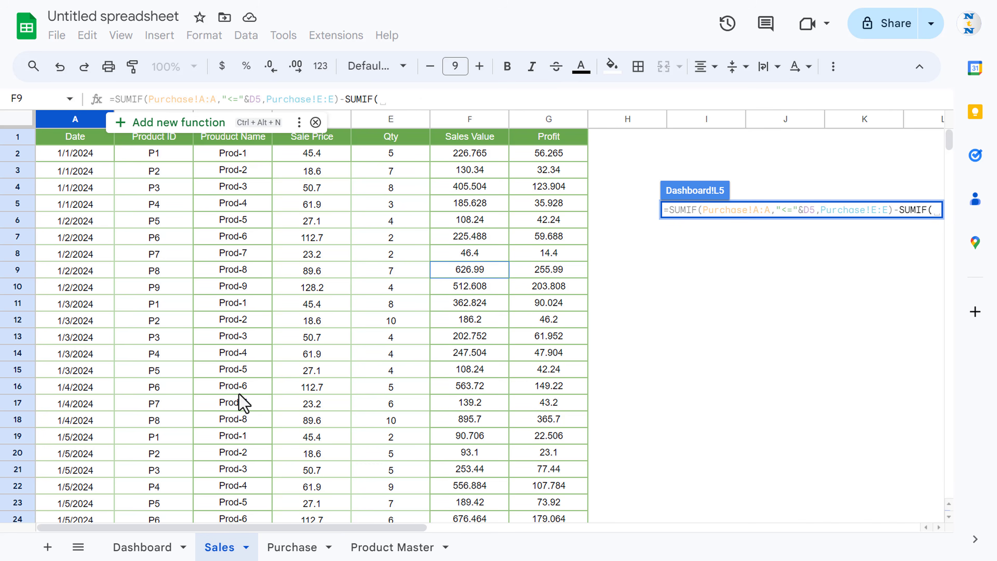
left_click(67, 121)
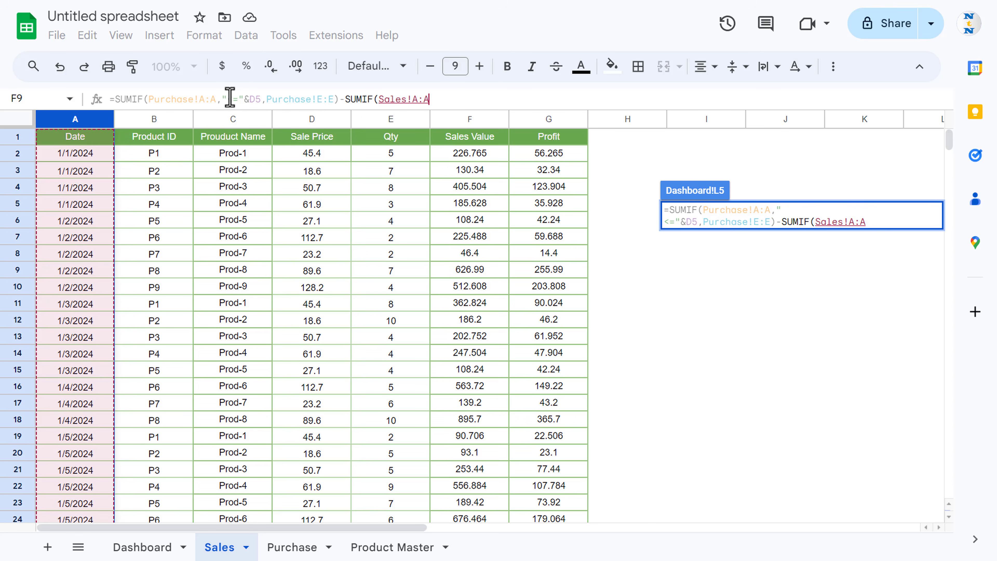
- Complete the subtracted SUMIF in L5 with the copied criterion "<="&D5 and the Sales sheet's Qty column, Sales!E:E, as sum range
left_click_drag(221, 98, 260, 98)
key("ctrl+c")
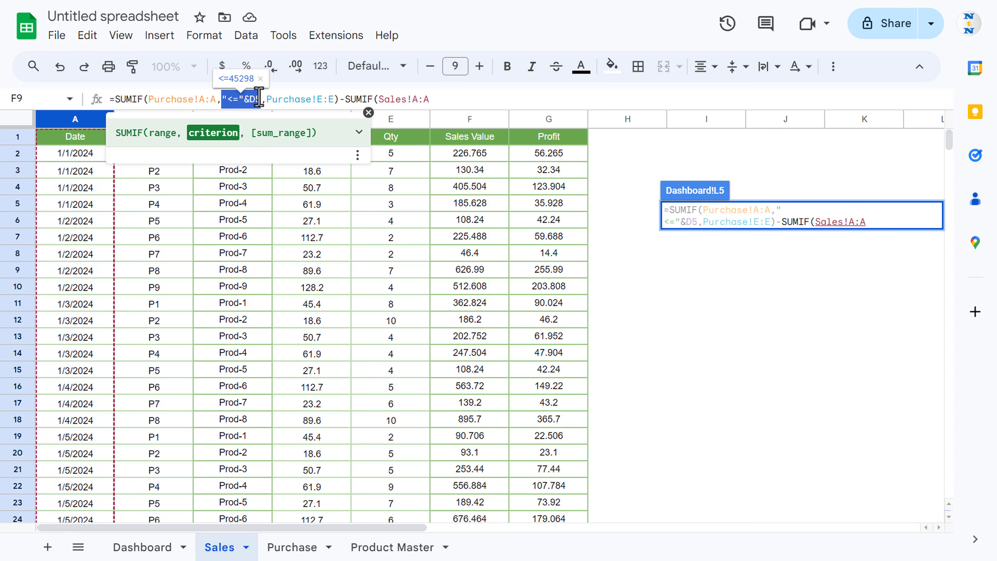
left_click(563, 98)
type(",")
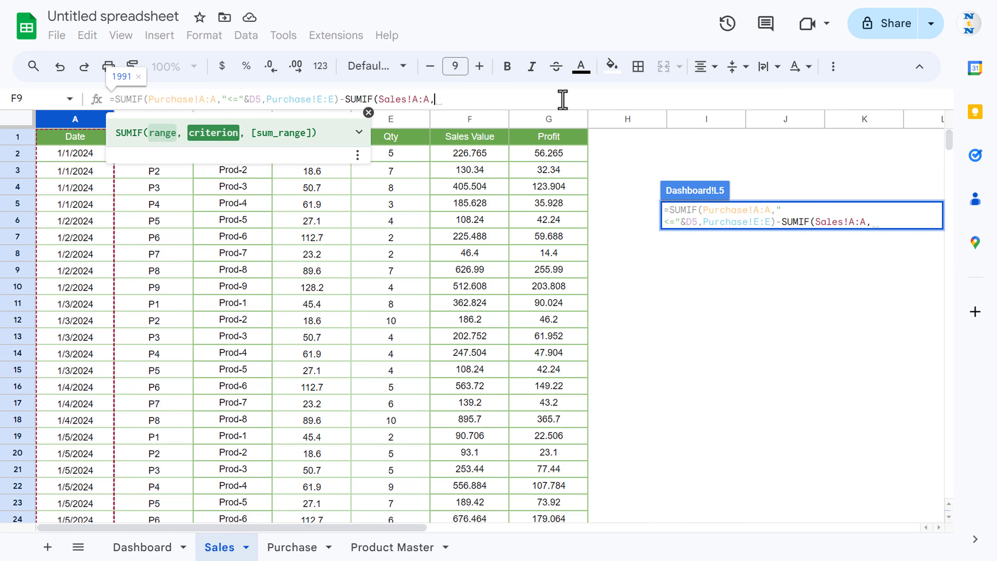
key("ctrl+v")
type(",")
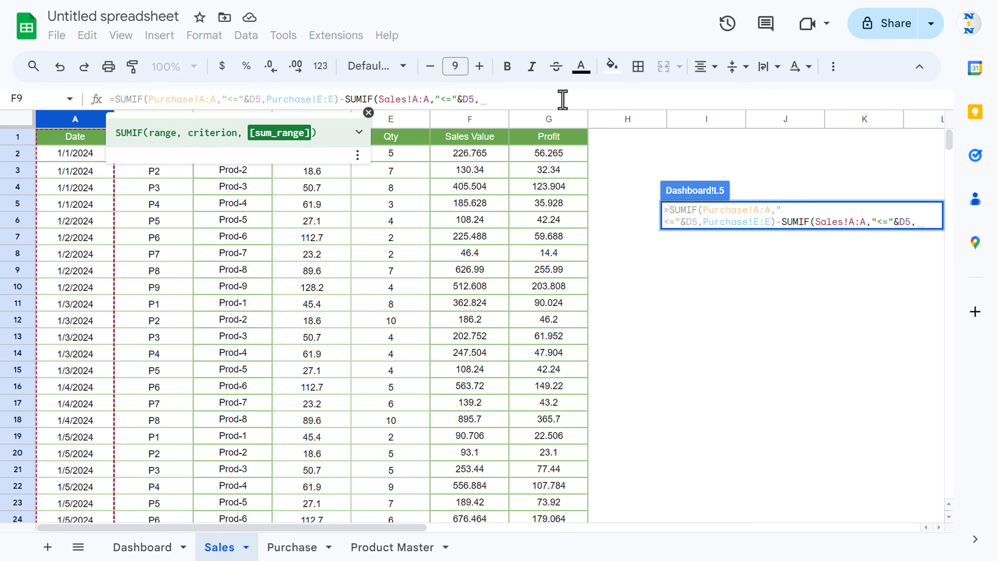
left_click(390, 119)
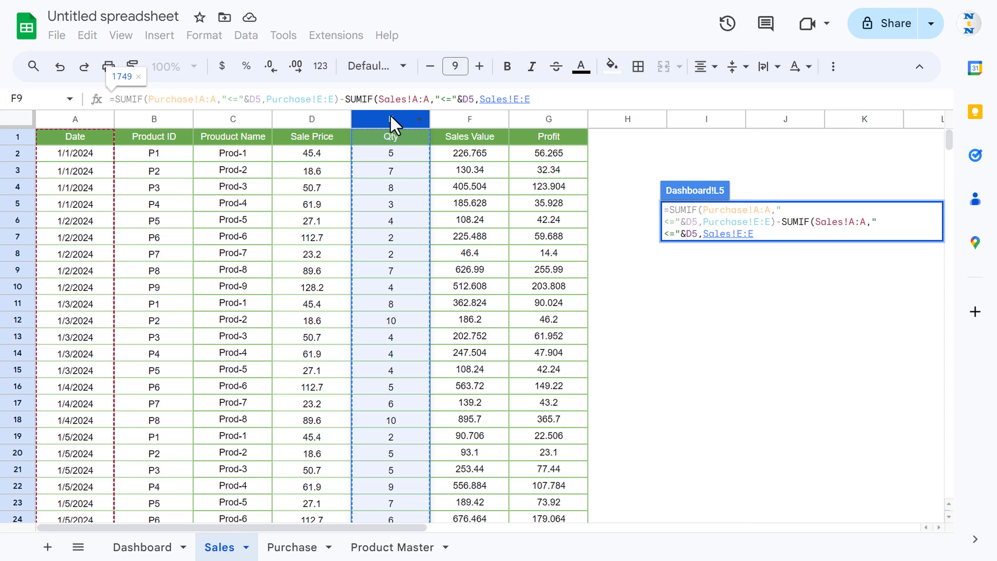
type(")")
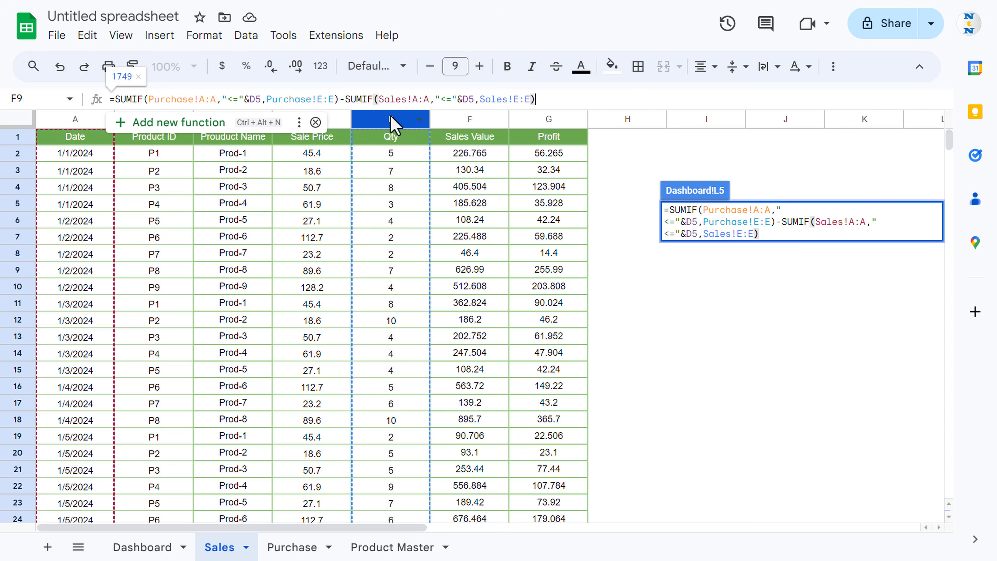
key("Return")
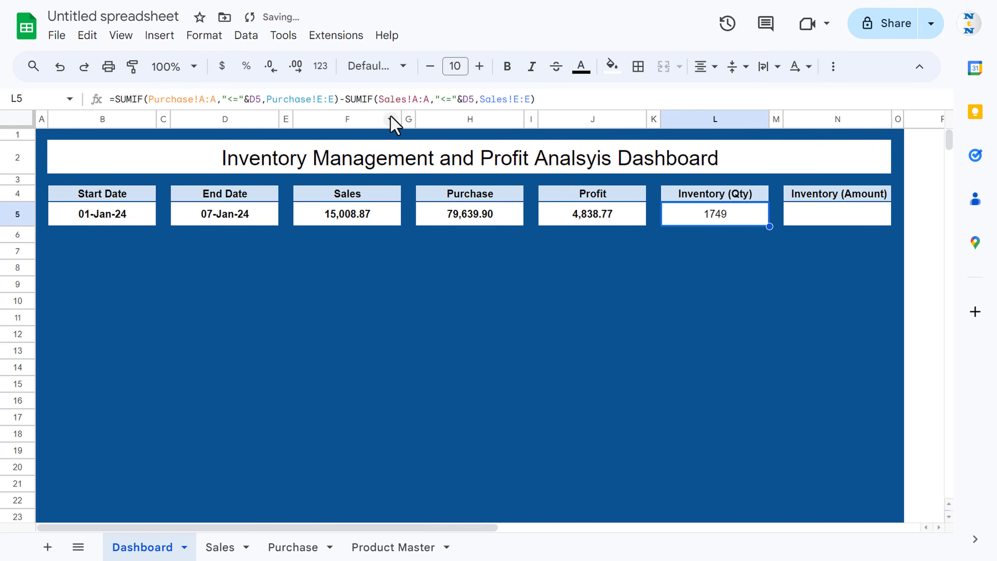
- Copy the Inventory (Qty) formula text from L5 into the Inventory (Amount) box N5 with the same references
left_click(818, 216)
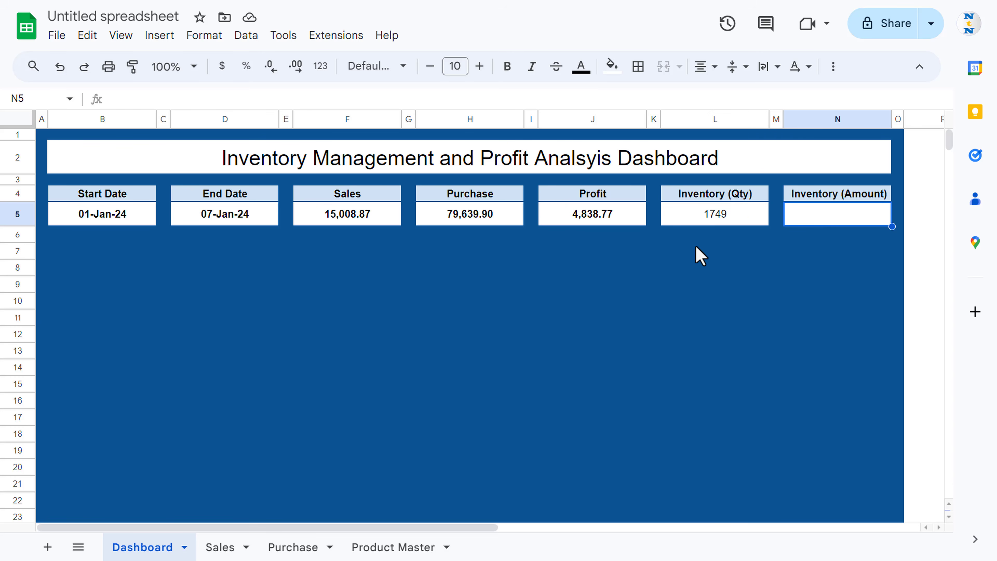
left_click(726, 222)
left_click_drag(585, 100, 4, 104)
key("ctrl+c")
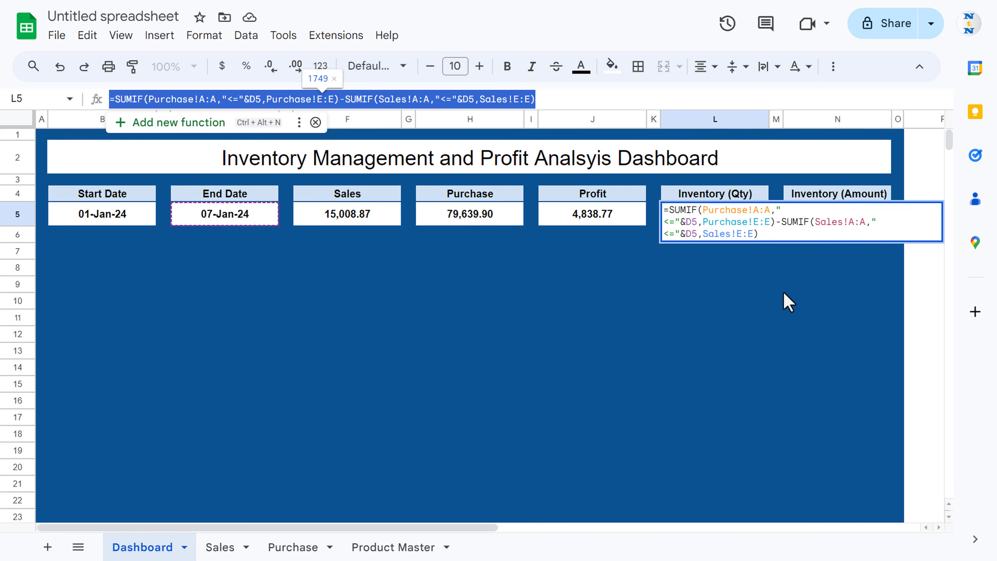
key("Escape")
double_click(835, 216)
key("ctrl+v")
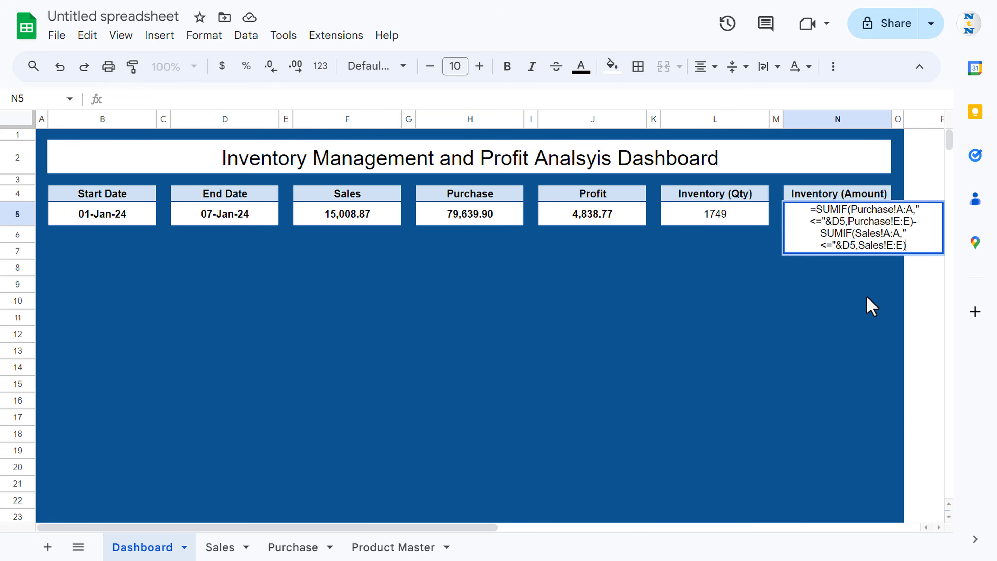
left_click(116, 100)
key("Return")
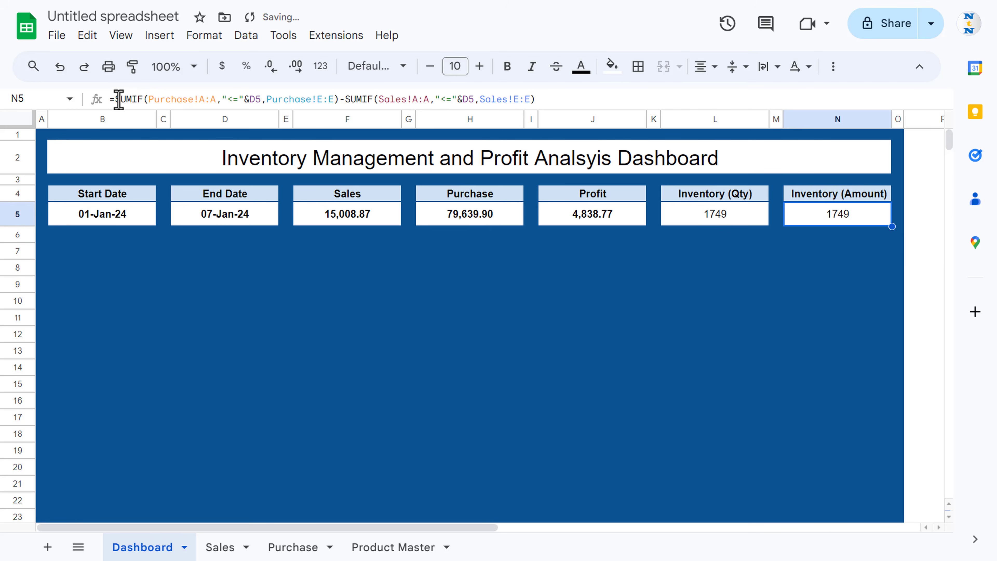
- Change the sum range of the first SUMIF in N5 to the Purchase sheet's Purchase Value column, Purchase!F:F
left_click(324, 99)
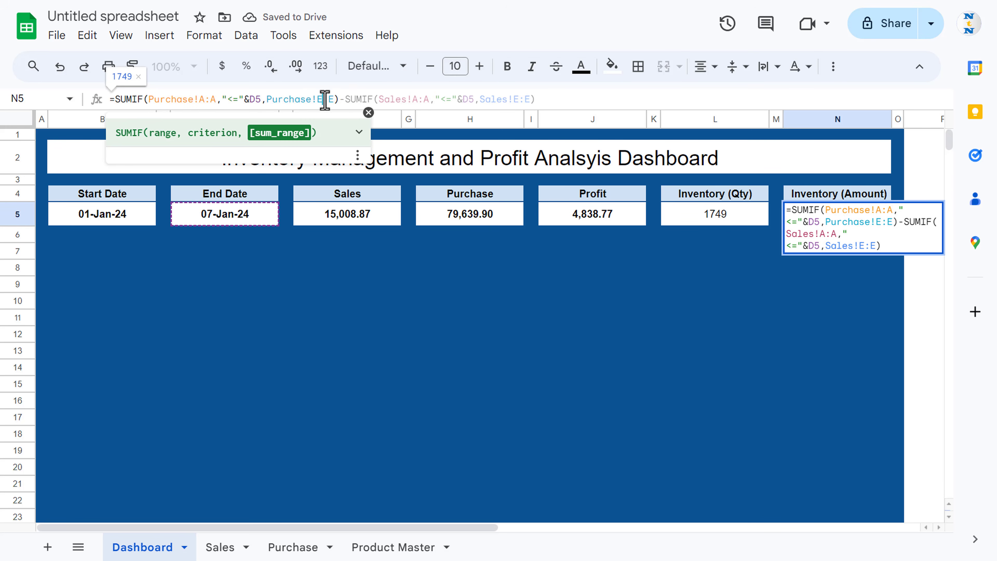
key("Return")
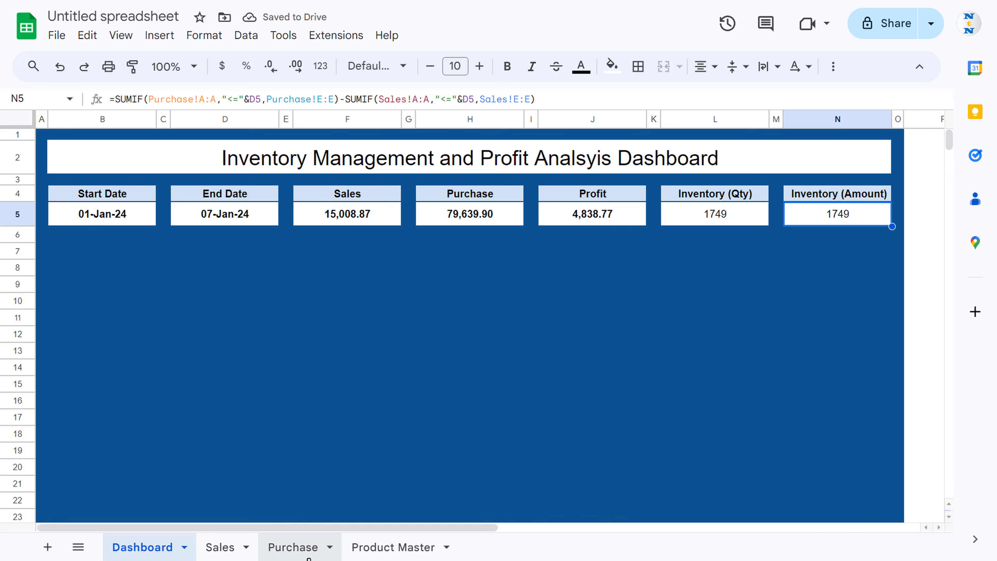
left_click(289, 547)
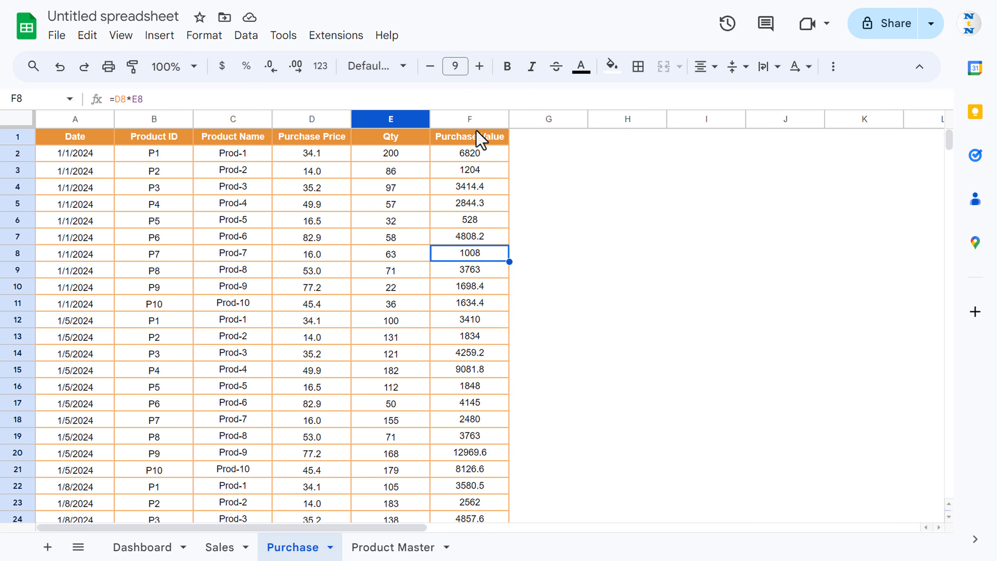
left_click(147, 548)
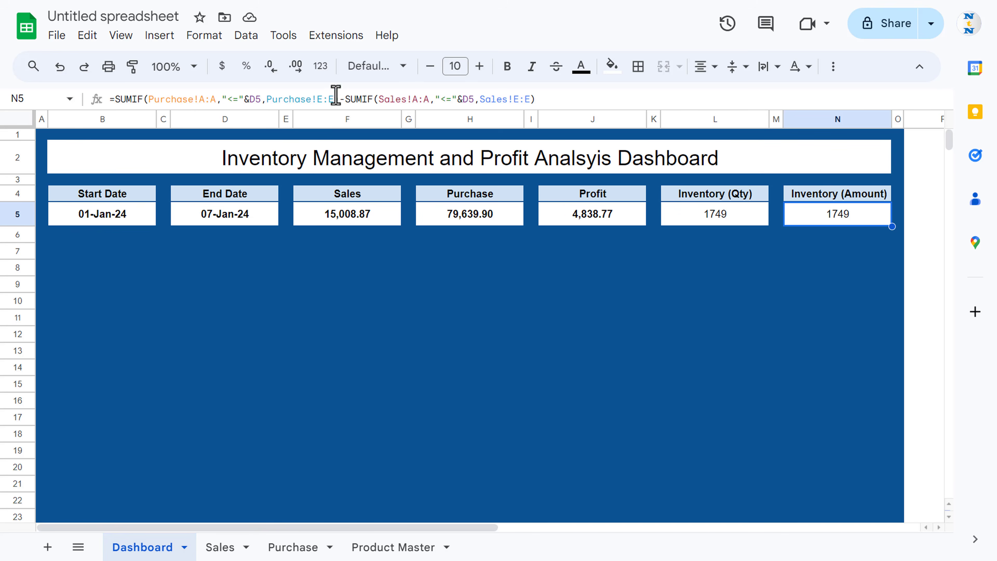
left_click(317, 99)
key("shift+Right")
type("F")
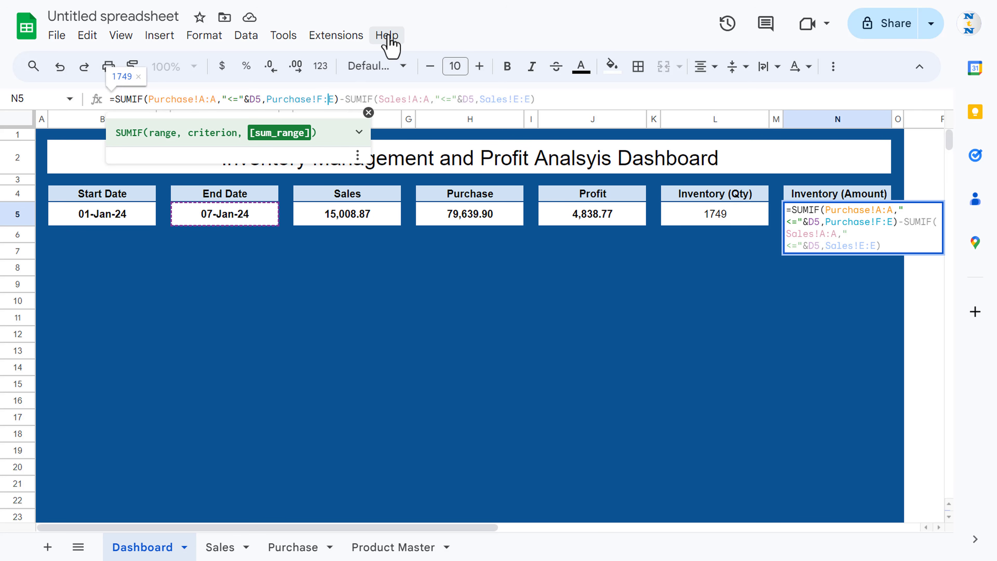
key("Right")
key("shift+Right")
type("F")
- Change the sum range of the second SUMIF in N5 to Sales!F:F and complete the formula
left_click(513, 99)
key("shift+Right")
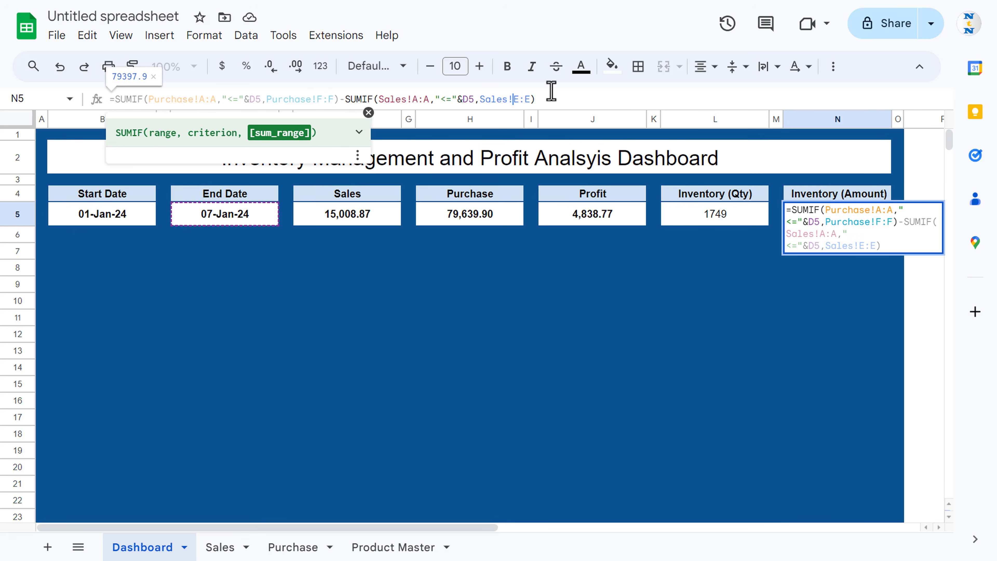
type("F")
key("Right")
key("shift+Right")
type("F")
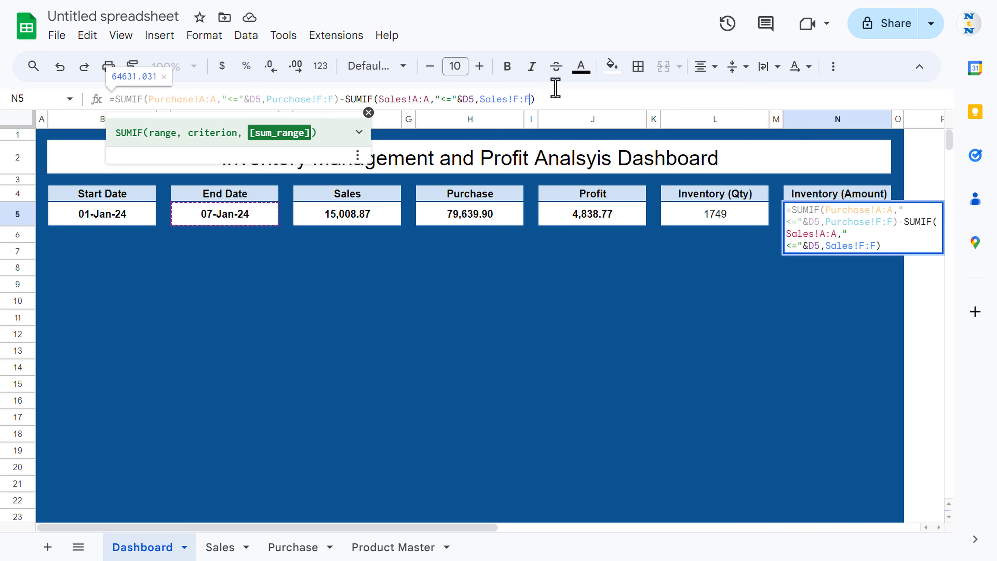
key("Return")
key("Up")
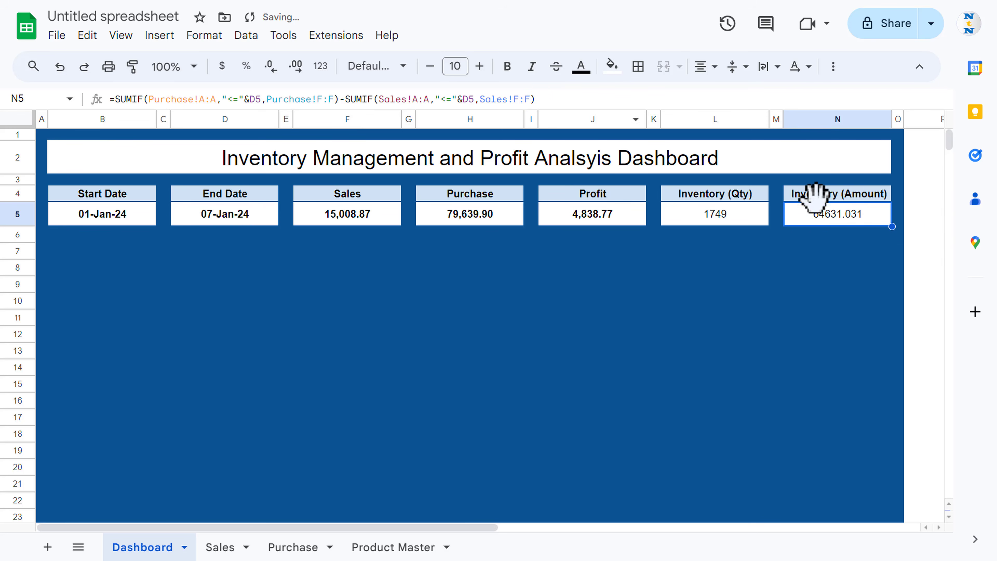
- Copy the formatting of the Profit total J5 onto the Inventory (Amount) box N5 and the Inventory (Qty) box L5
left_click(612, 218)
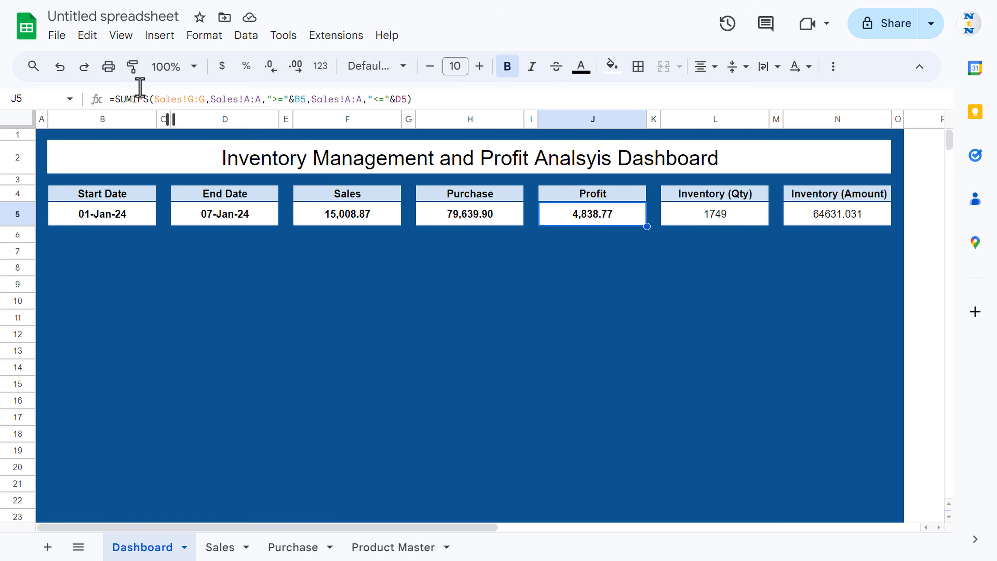
left_click(132, 67)
left_click(861, 218)
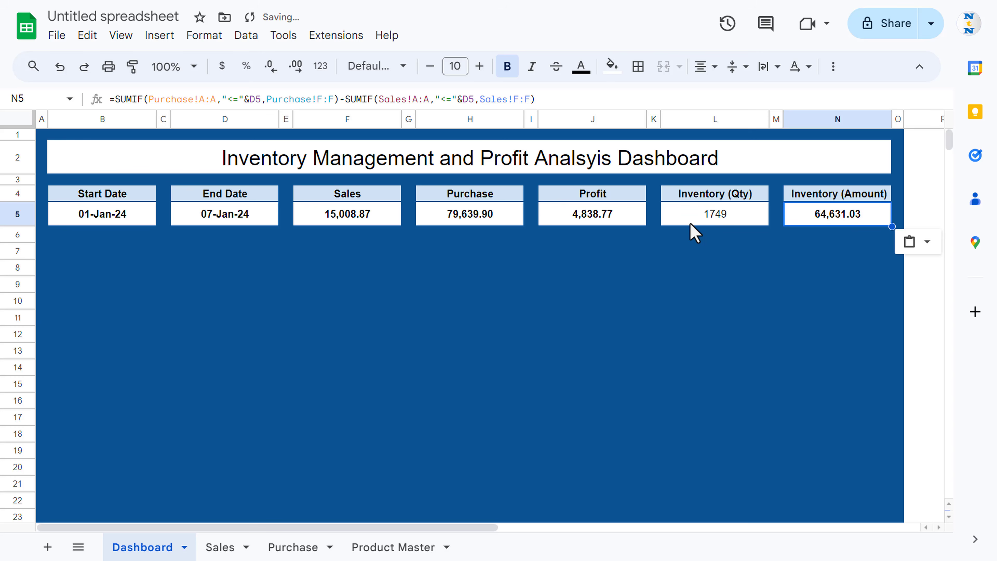
left_click(581, 214)
left_click(133, 66)
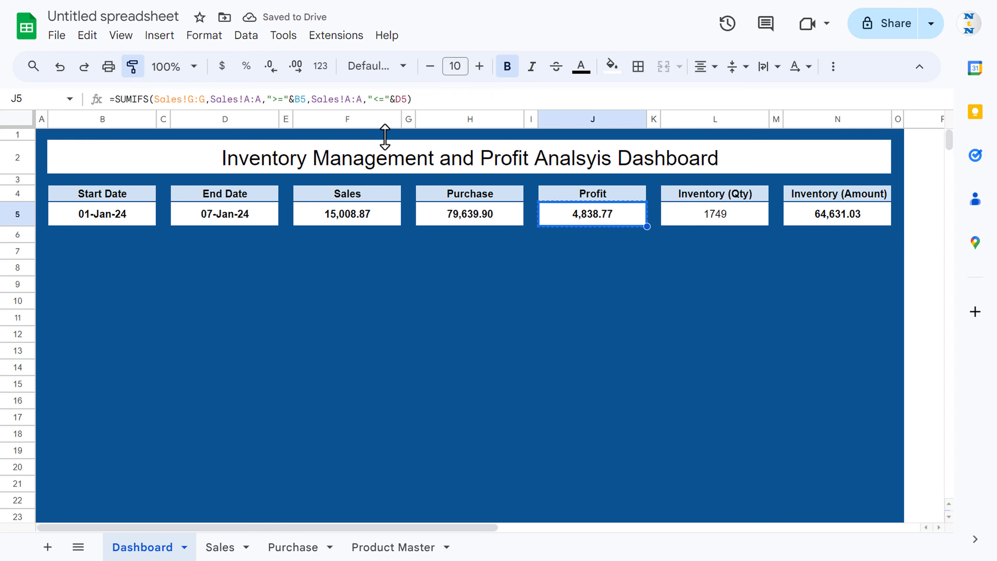
left_click(733, 215)
left_click(745, 276)
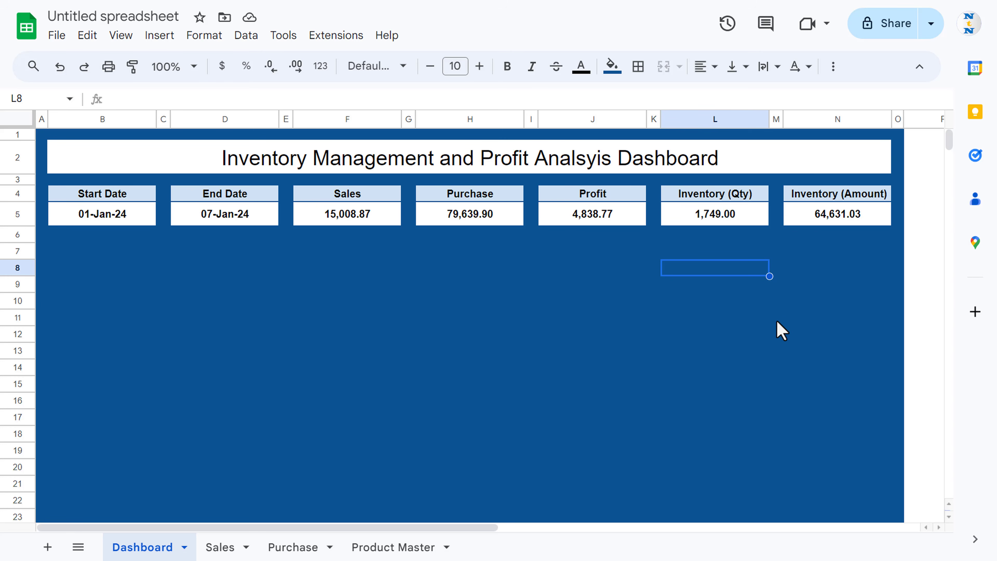
- Enter the heading Profit in cell S1, outside the blue dashboard area
left_click(792, 317)
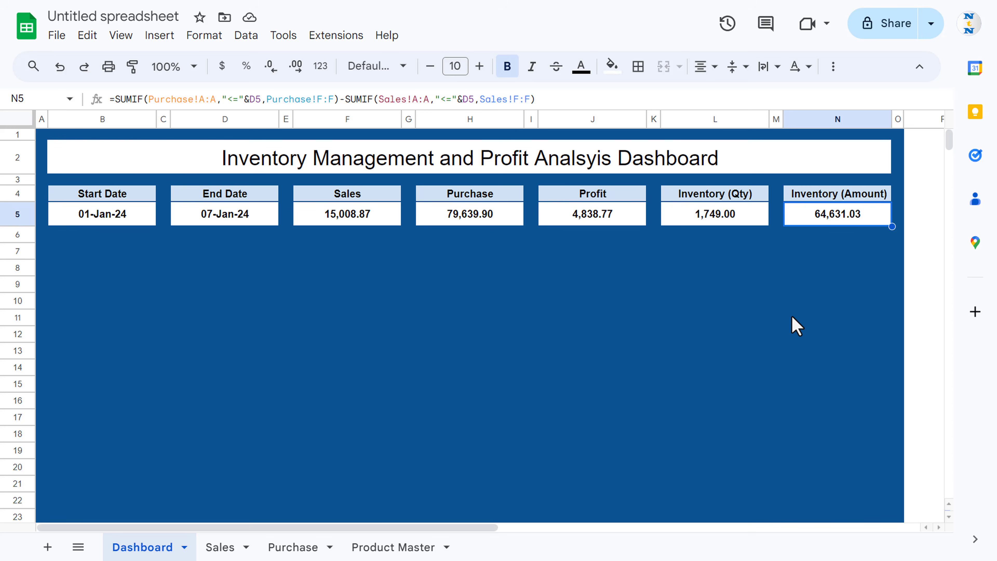
key("Up")
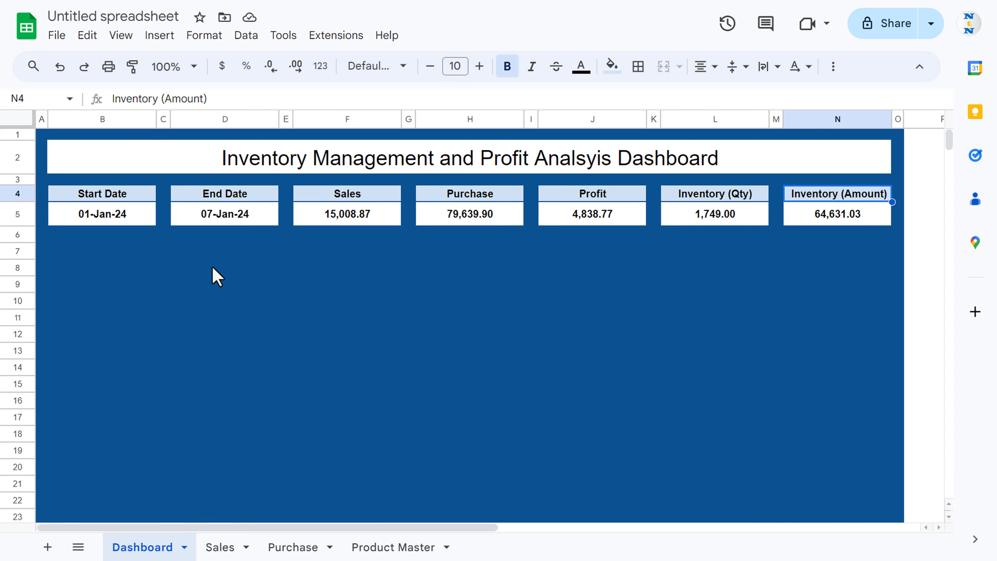
key("Right")
key("Right")
key("Right")
key("Right")
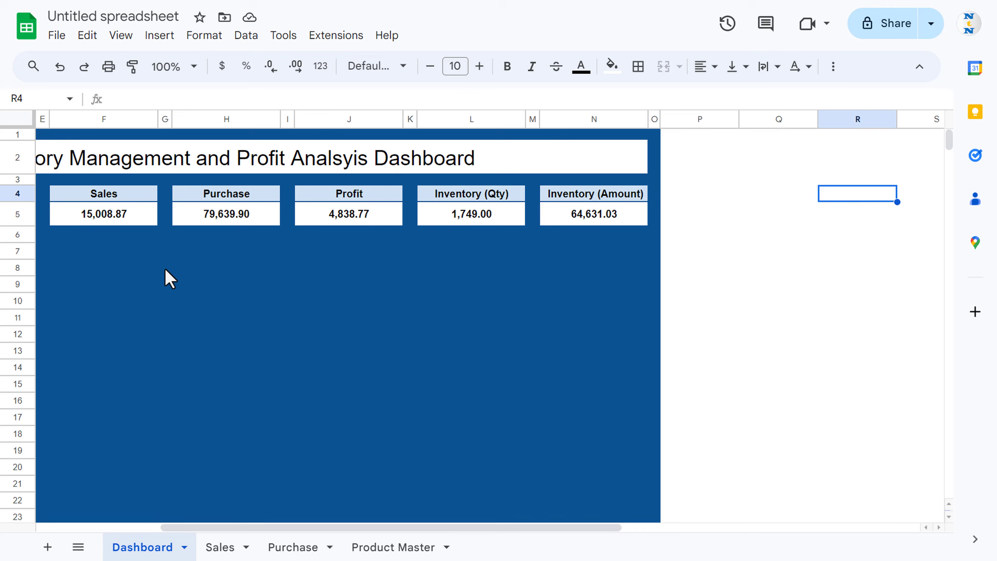
key("Up")
key("Up")
key("Up")
key("Right")
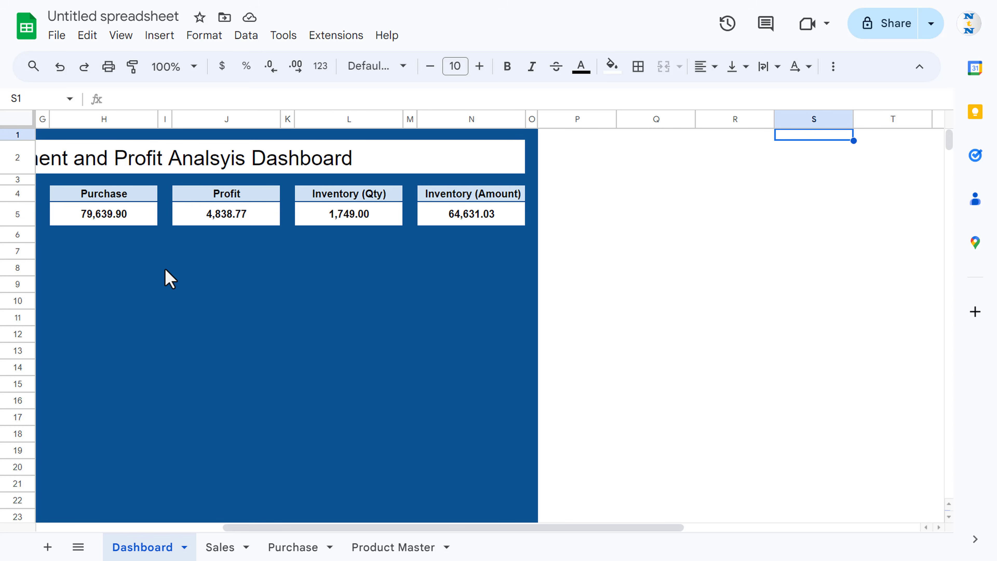
type("Profit")
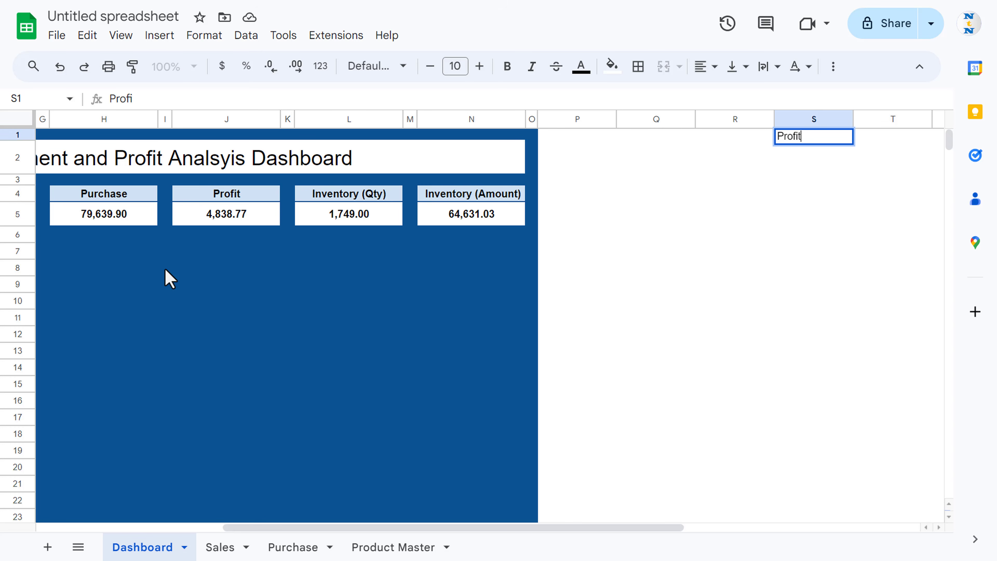
key("Return")
- Calculate the profit ratio in S2 with =J5/F5 and format it as a percentage
type("=")
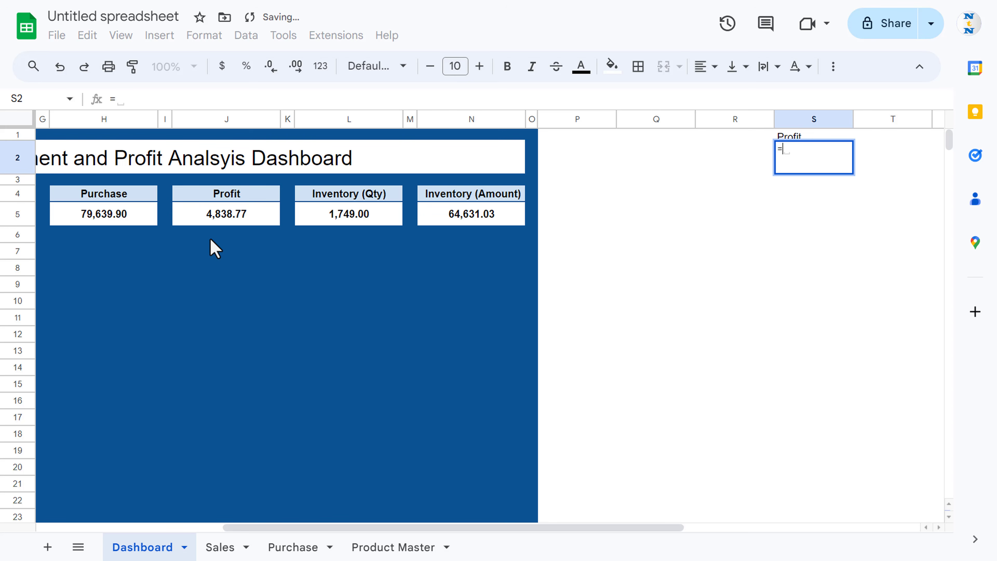
left_click(246, 215)
type("/")
scroll(196, 220, "left", 2)
left_click(125, 216)
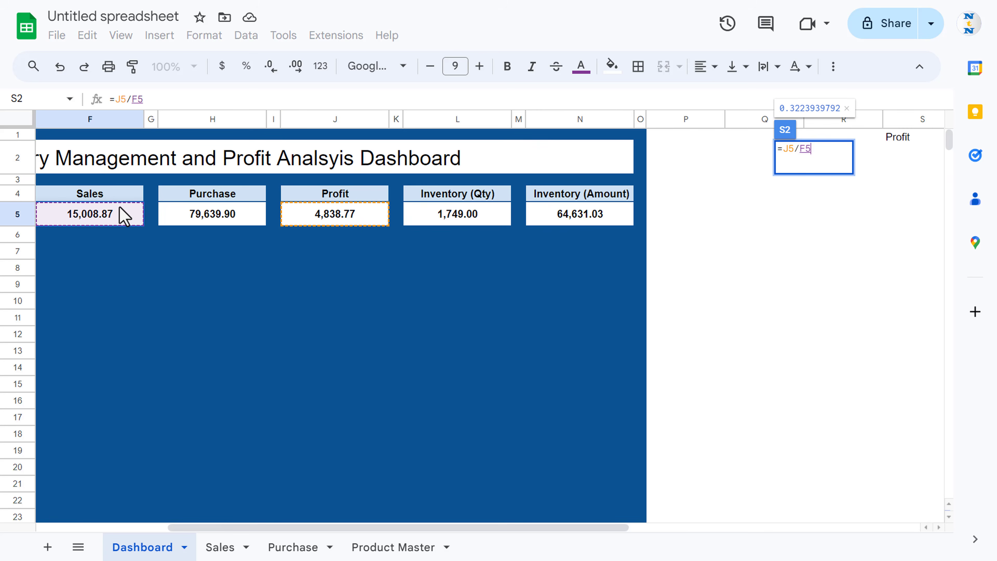
key("Return")
key("Up")
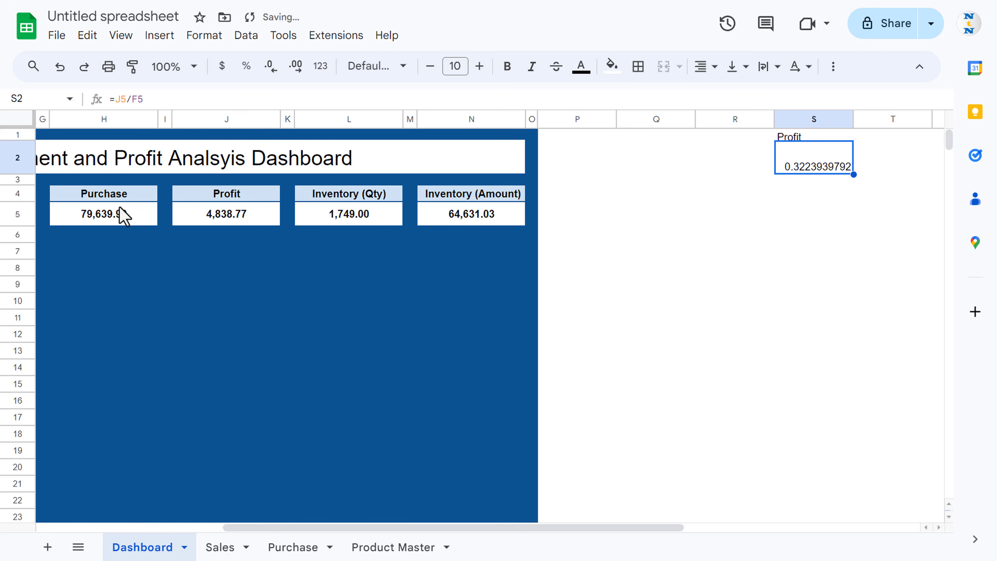
key("ctrl+shift+5")
key("Up")
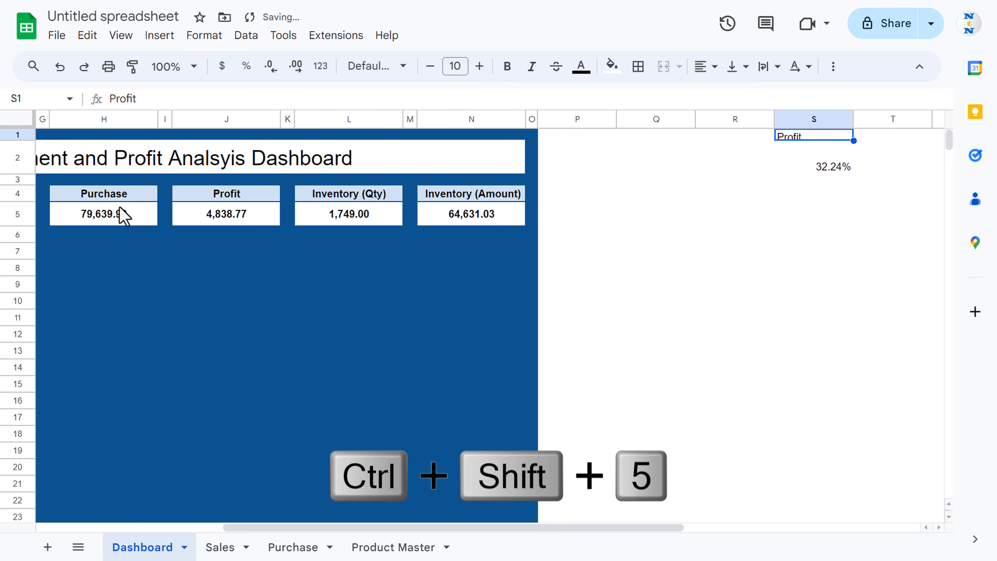
- Insert a gauge chart from the Profit data in S1:S2 and place it at reduced size below the summary boxes
key("Down")
key("Up")
key("shift+Down")
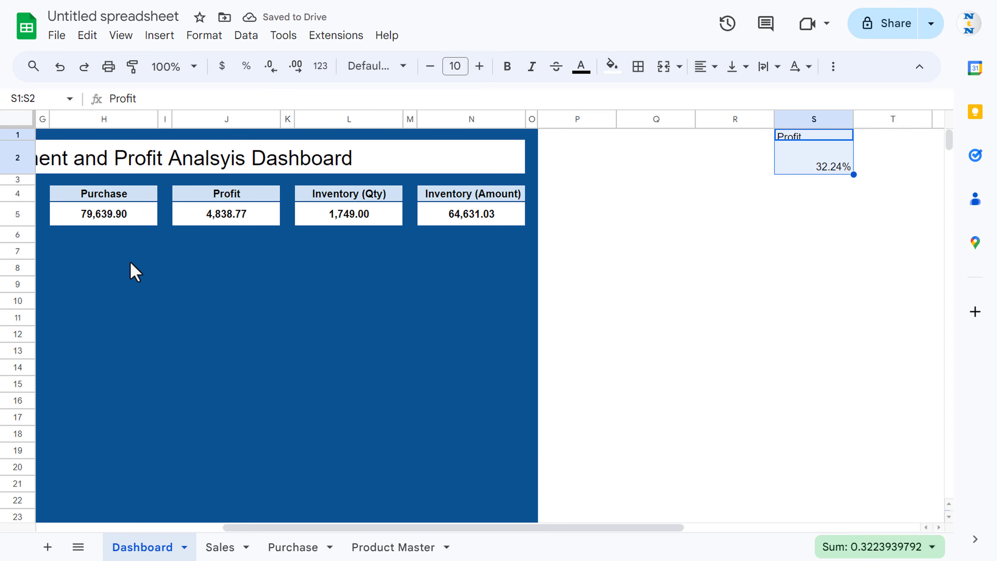
left_click(168, 42)
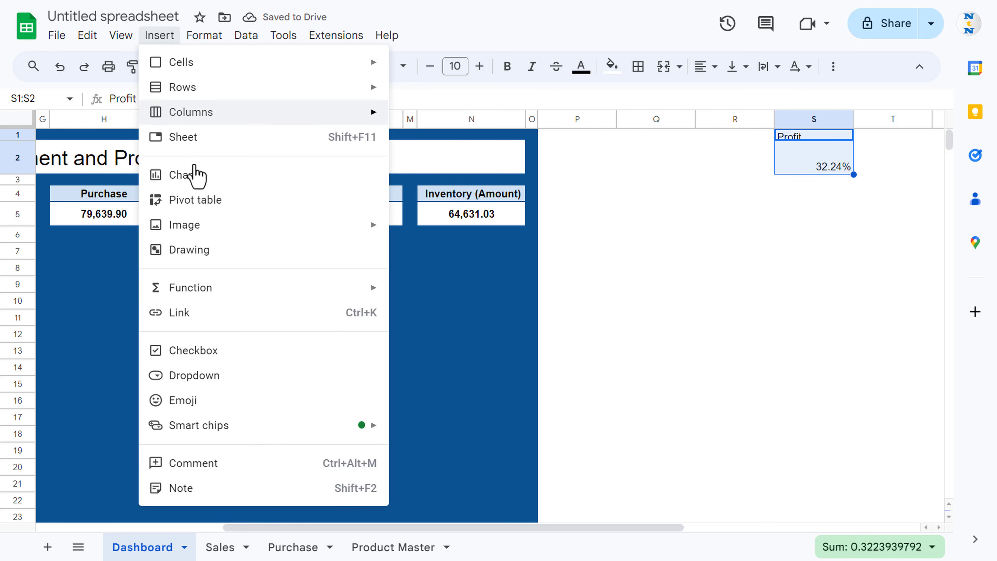
left_click(617, 256)
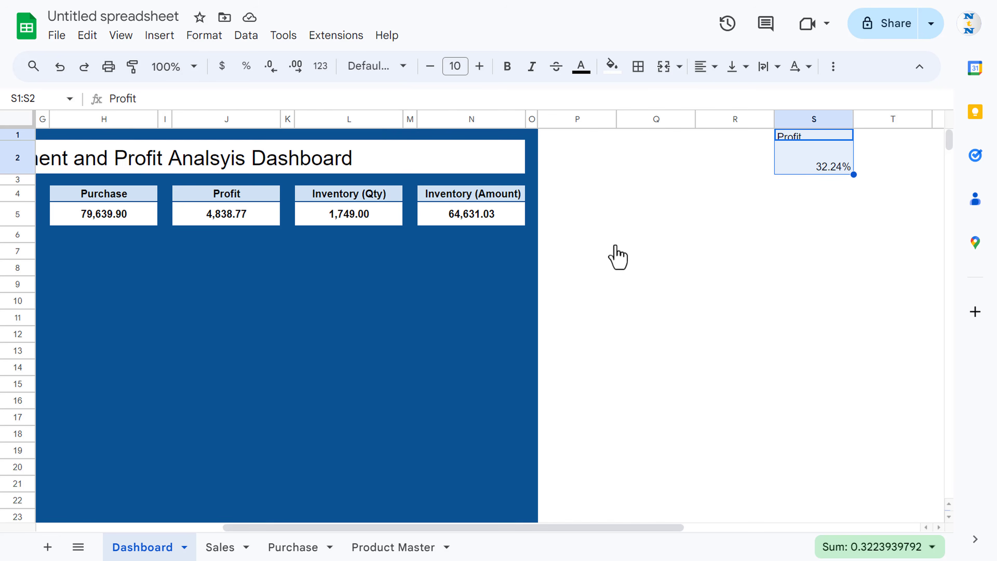
left_click(815, 181)
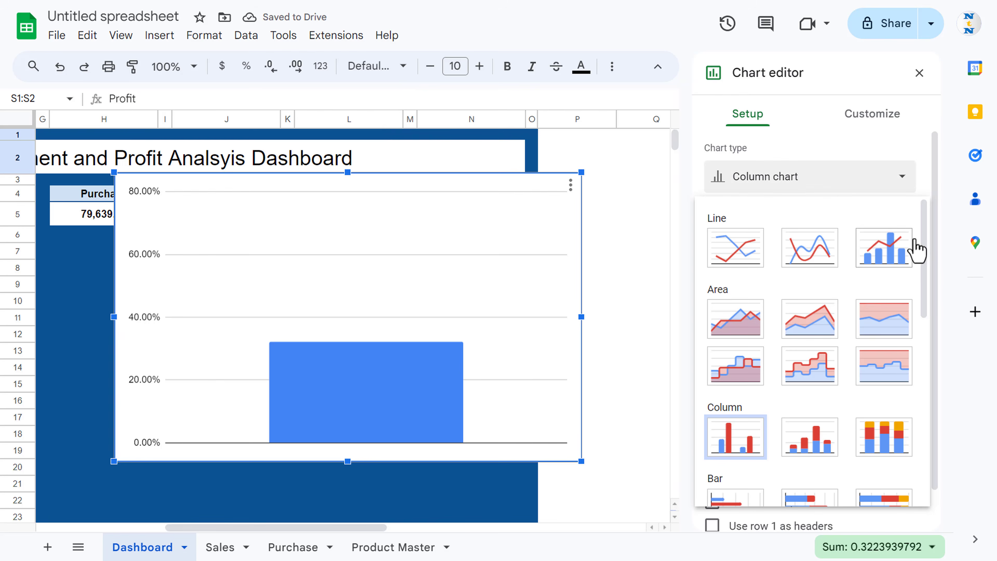
left_click_drag(924, 252, 948, 456)
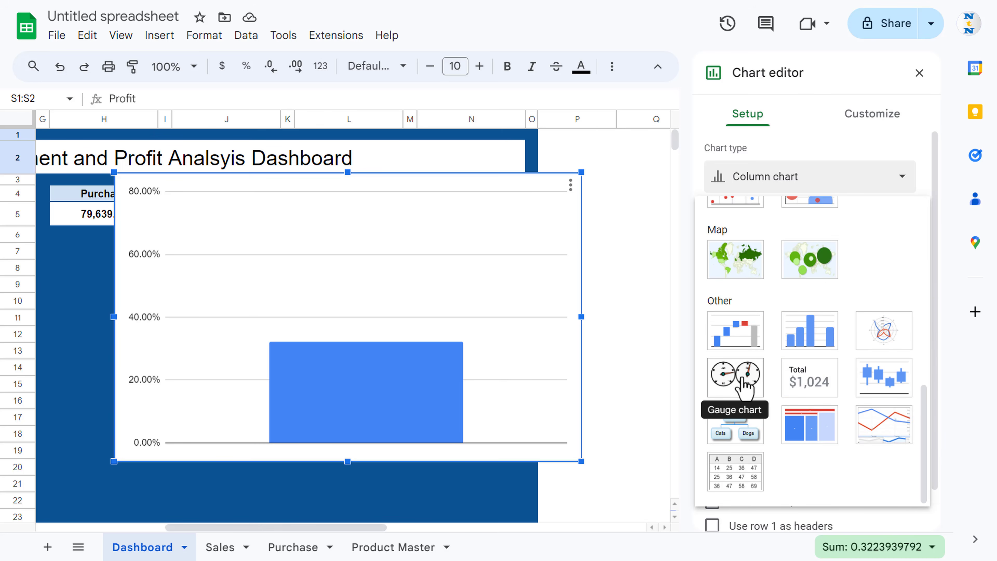
left_click(755, 385)
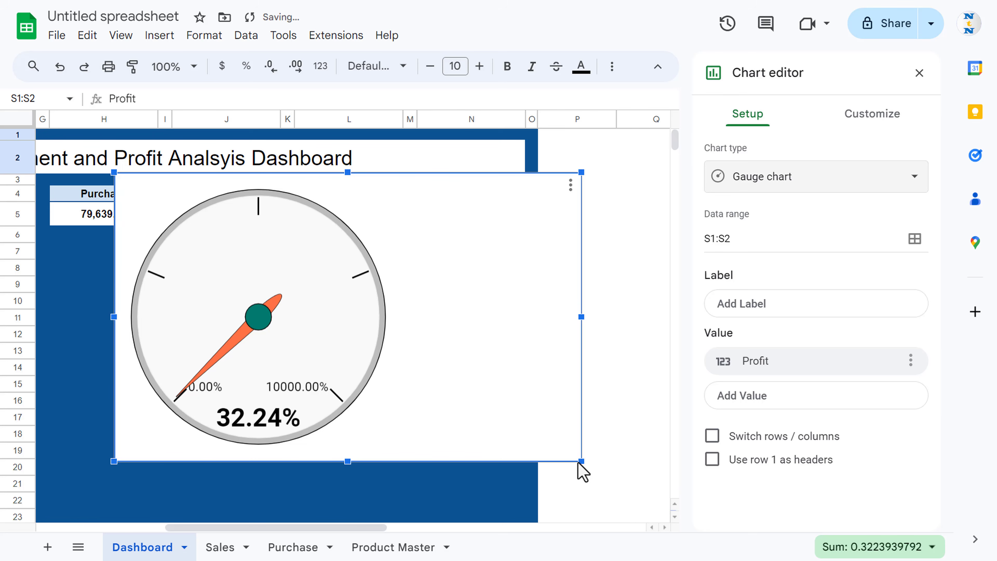
left_click_drag(580, 461, 372, 397)
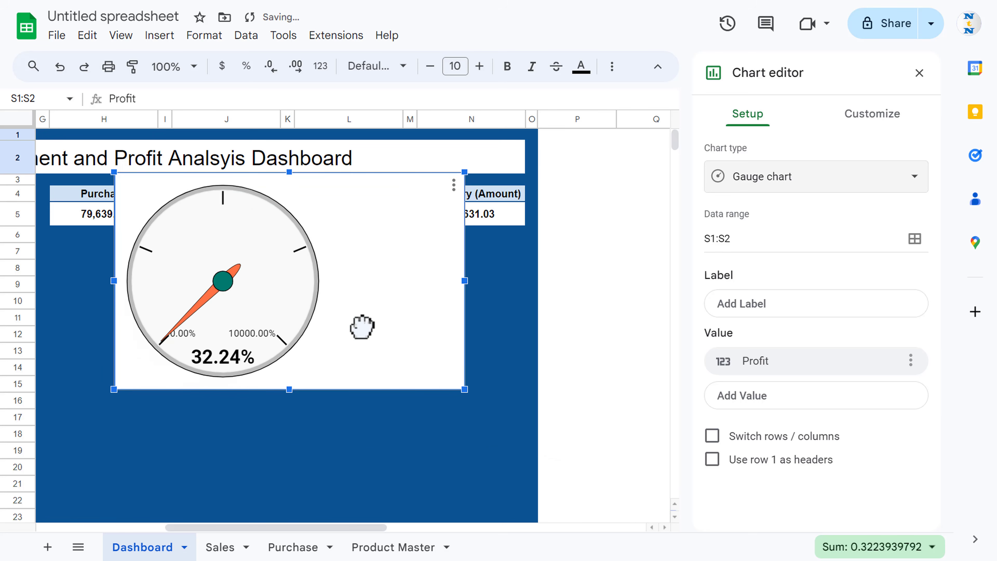
left_click_drag(365, 330, 318, 363)
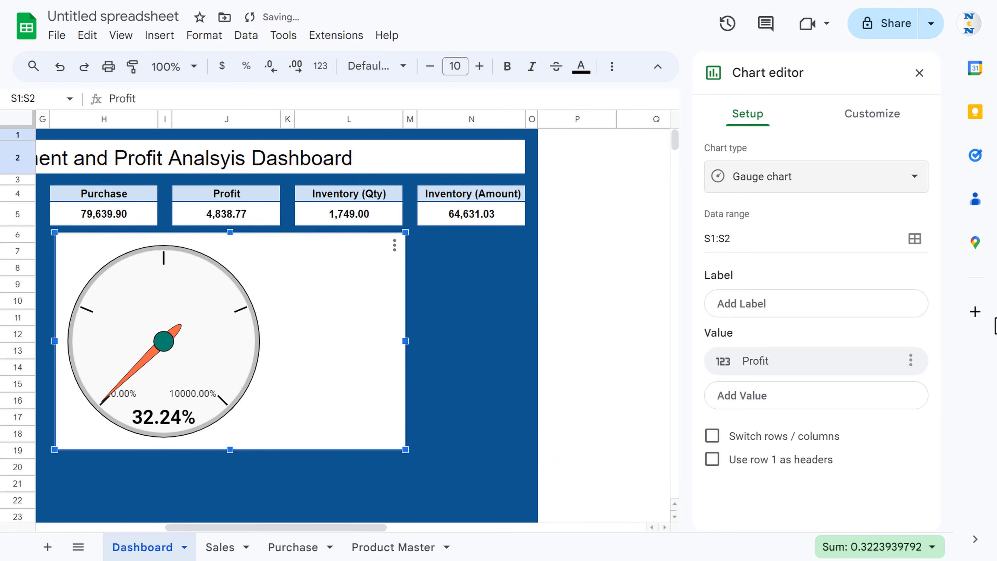
- Set the maximum of the gauge chart's range to 1 and close the chart settings
left_click(866, 127)
left_click(777, 217)
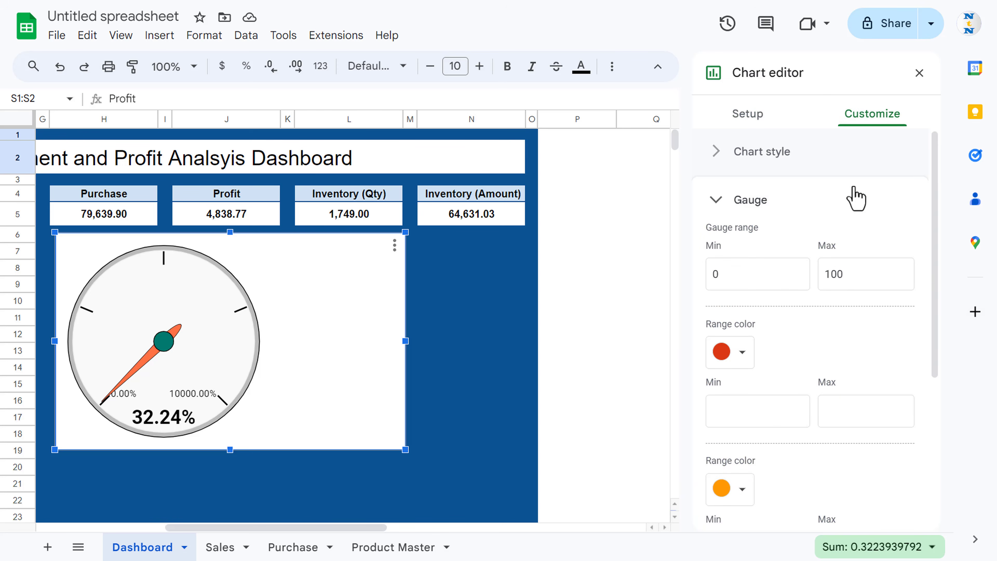
left_click(740, 273)
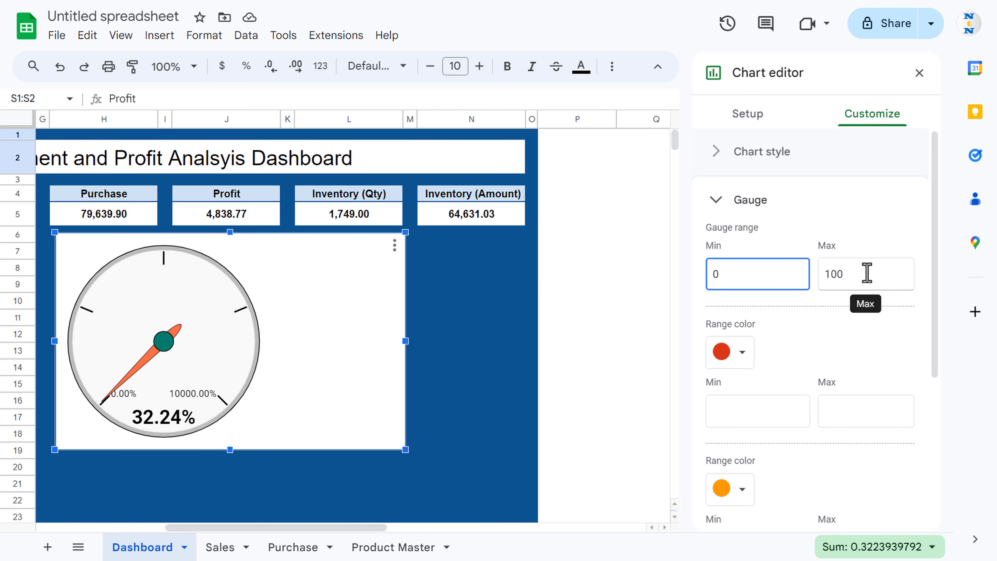
double_click(865, 287)
type("1")
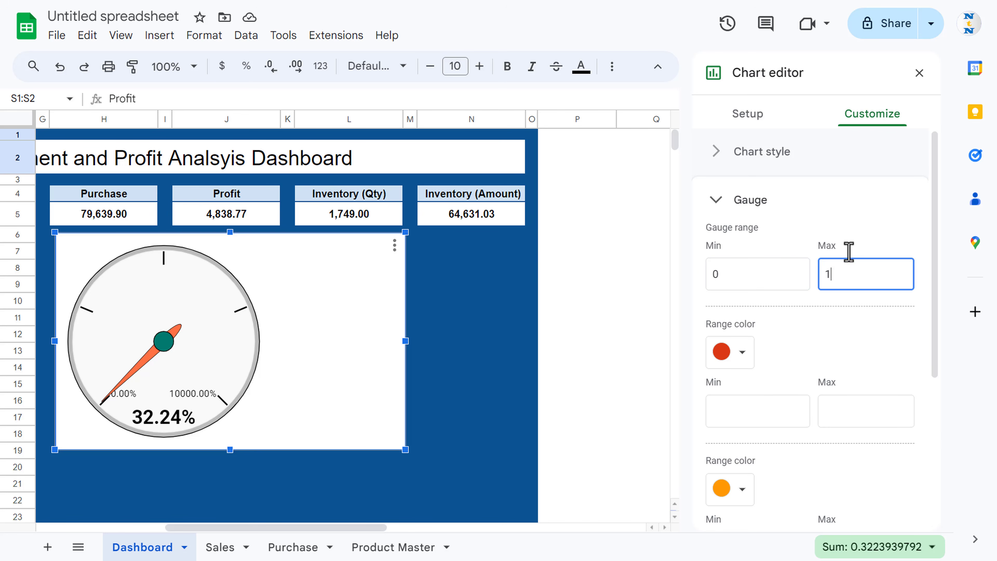
left_click(867, 237)
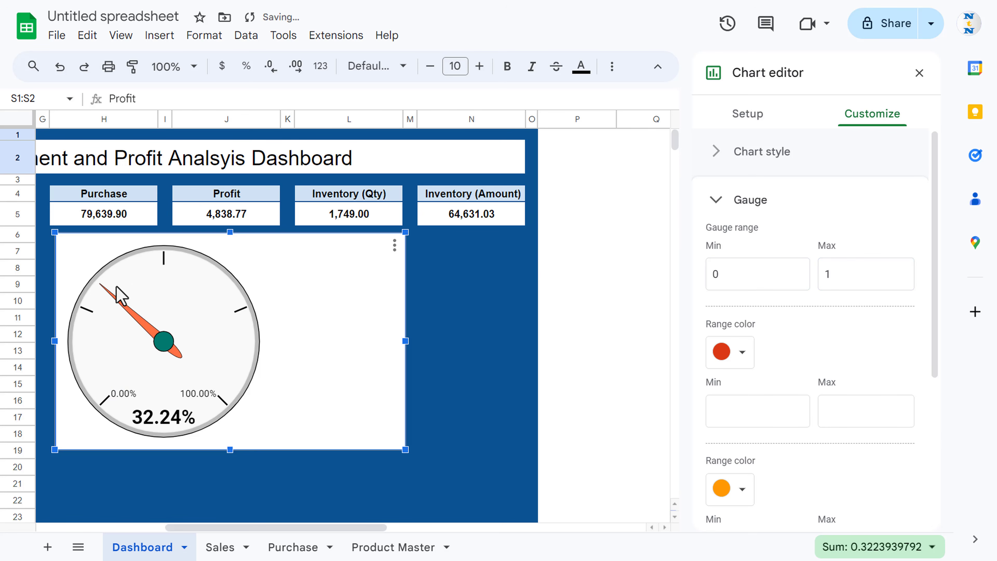
left_click(919, 73)
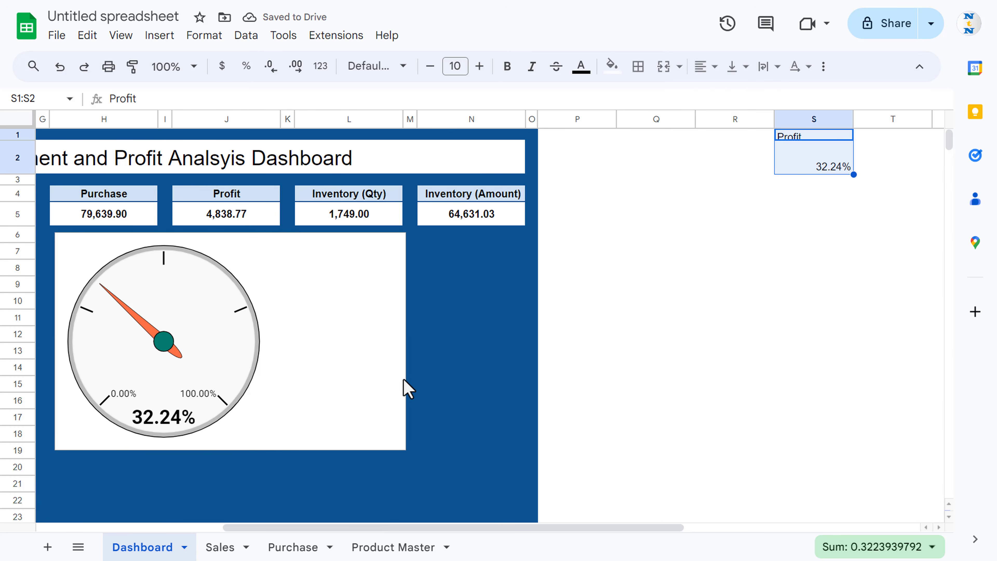
- Move the gauge chart directly under the Start Date box and narrow it to roughly the width of columns B to D
left_click(345, 375)
left_click_drag(643, 528, 397, 528)
left_click_drag(645, 299, 271, 285)
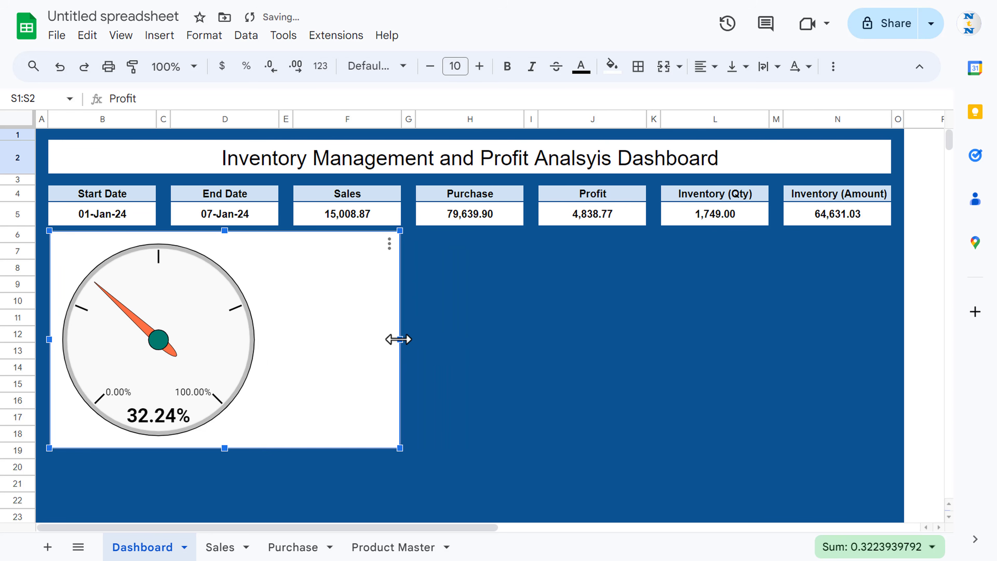
left_click_drag(398, 339, 271, 345)
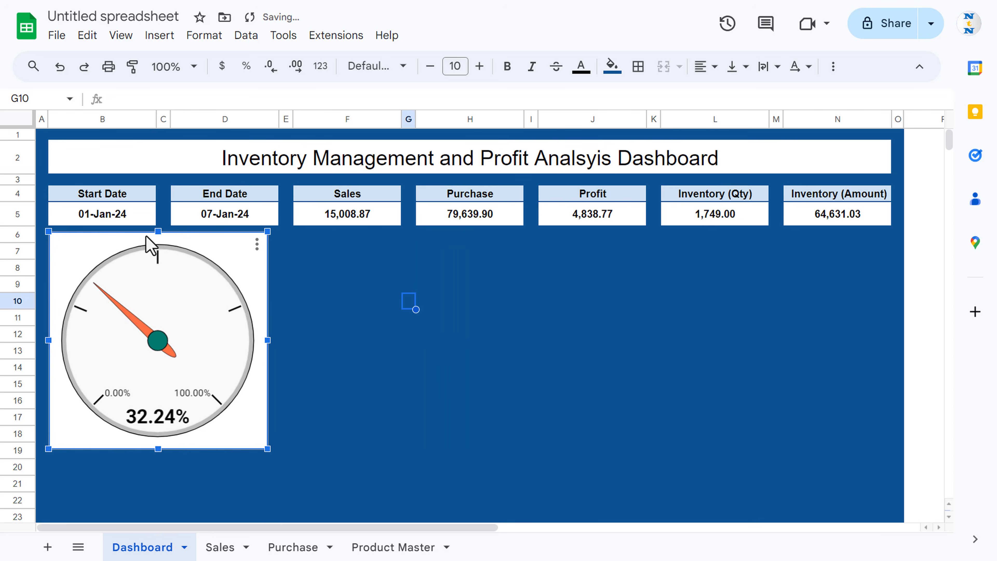
- Give the gauge chart the title Profit%
double_click(220, 248)
left_click(872, 126)
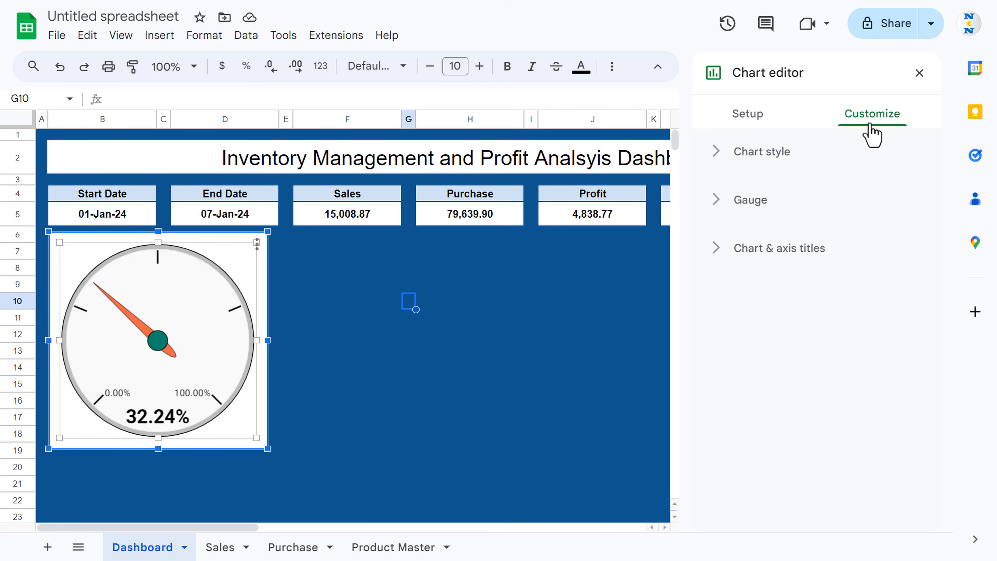
left_click(803, 253)
left_click(770, 356)
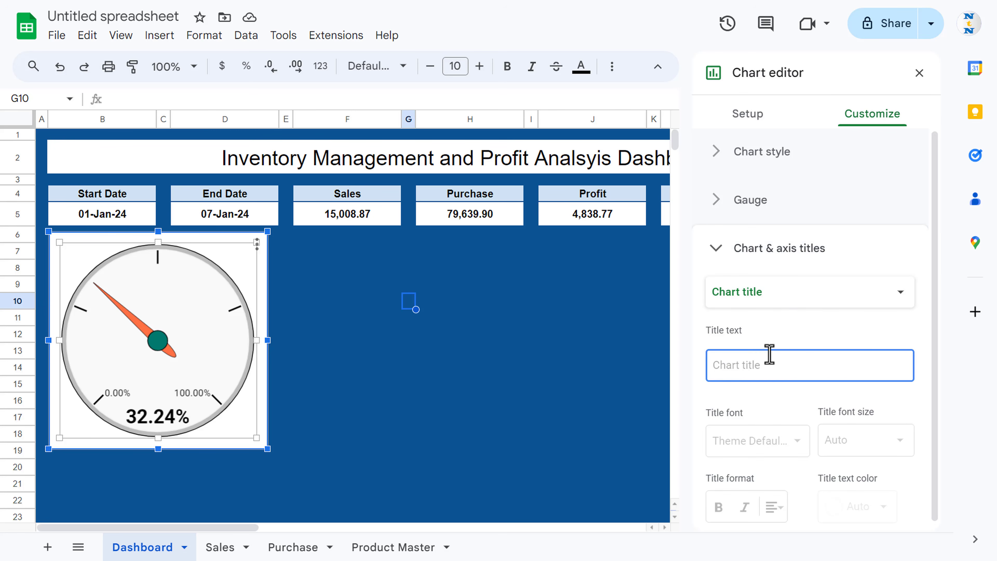
type("Profit%")
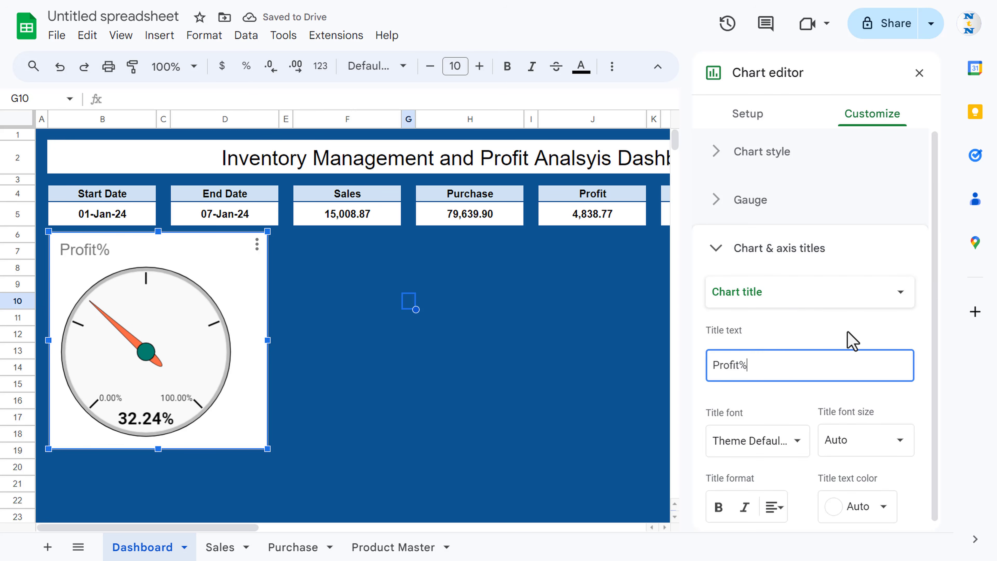
left_click(408, 268)
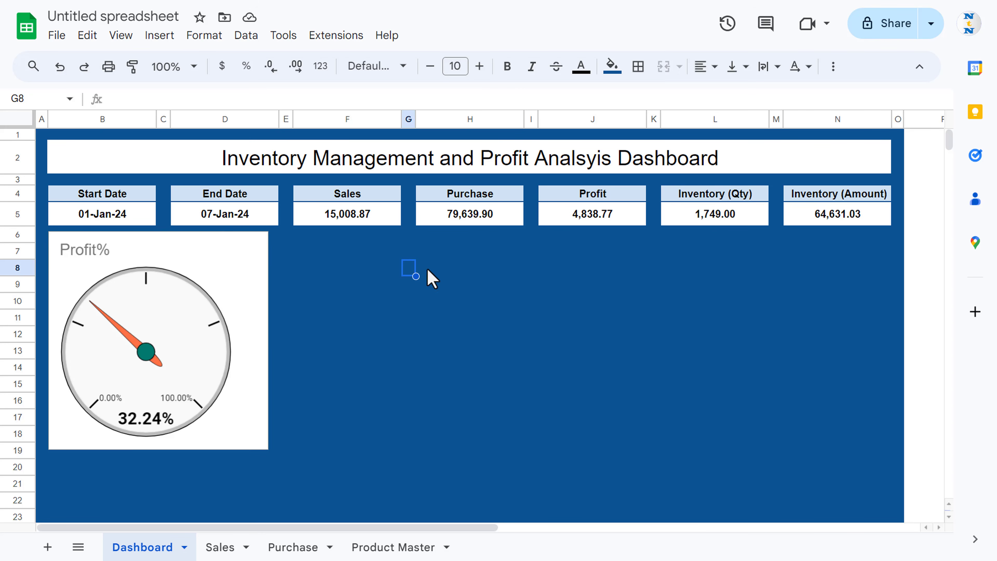
left_click(118, 216)
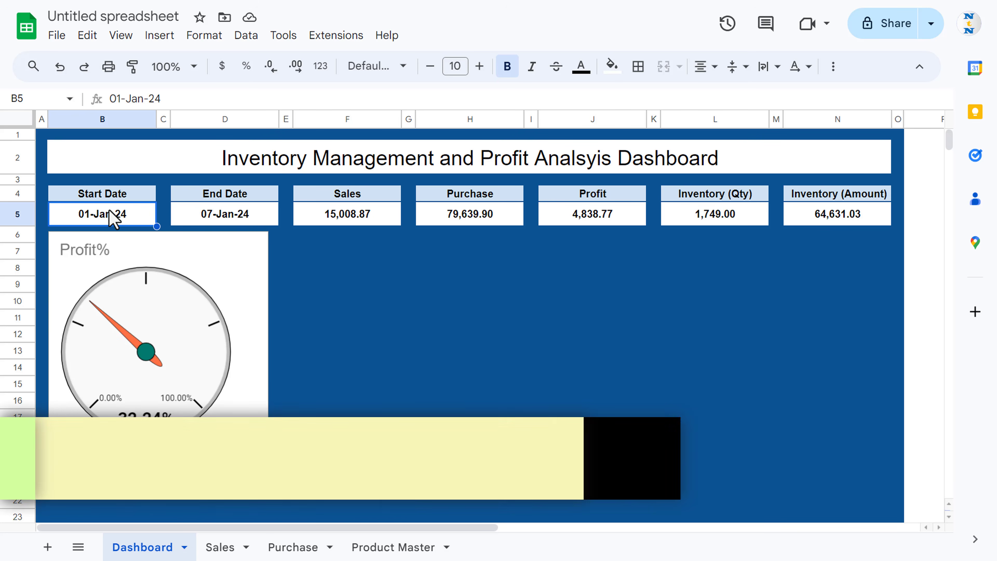
left_click(196, 216)
left_click(132, 216)
left_click(214, 216)
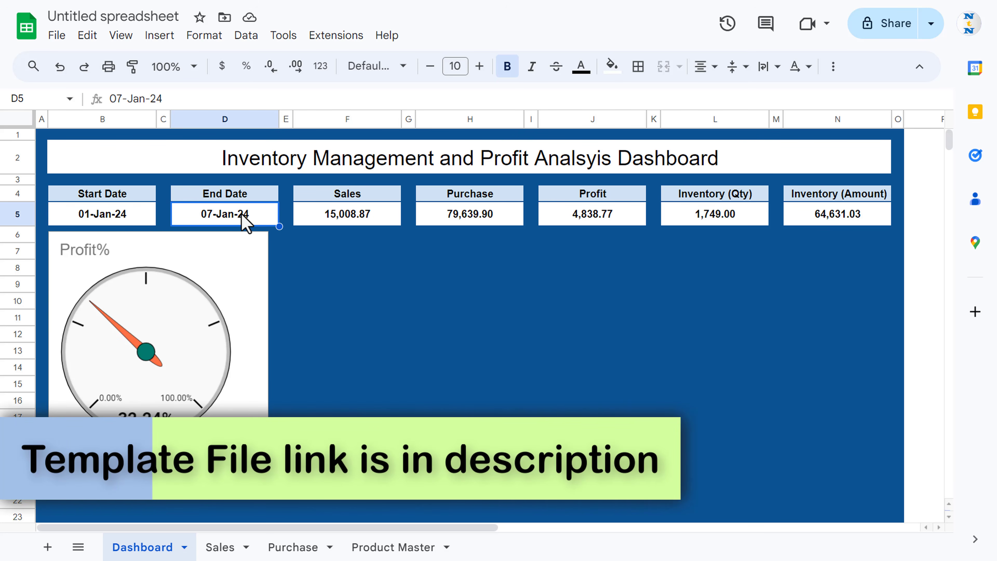
- Enter the headings Date and Sales in V1 and W1 of the helper area beside the dashboard
left_click(471, 303)
key("Up")
key("Up")
key("Up")
key("Up")
key("Up")
key("Up")
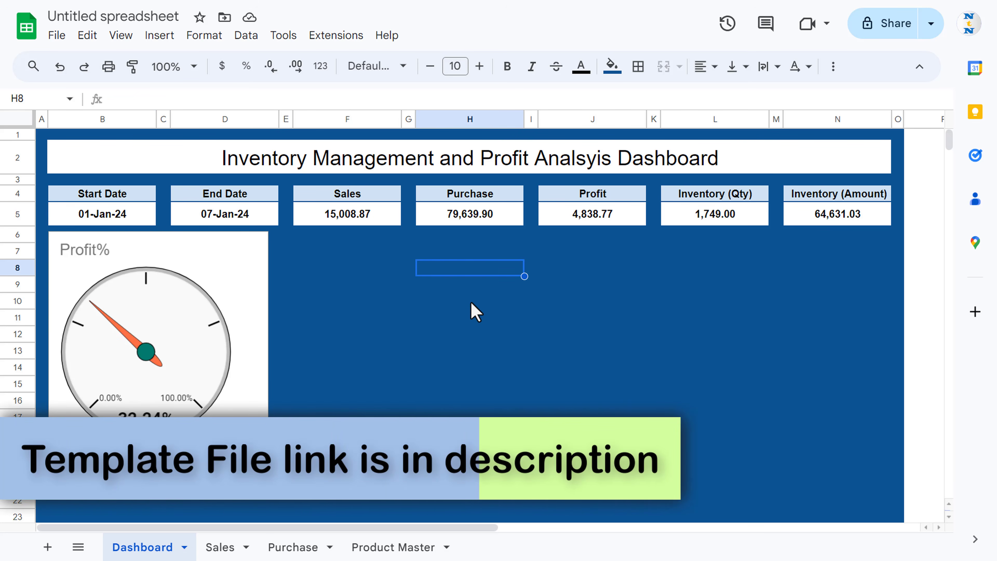
key("Right")
key("Right")
key("Right")
key("Right")
key("Right")
key("Right")
key("Right")
key("Right")
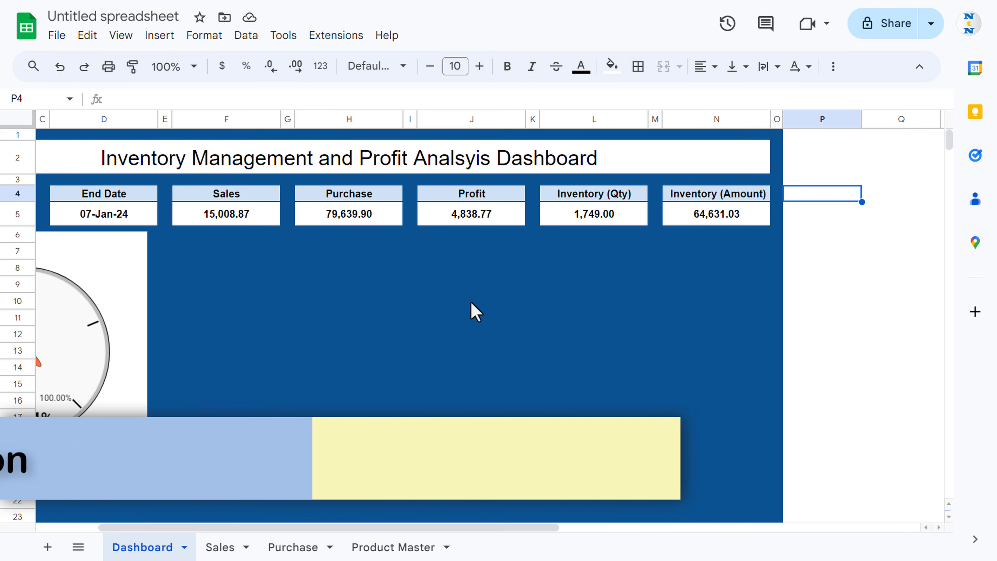
key("Right")
key("Right")
key("Right")
key("Right")
key("Right")
key("Right")
key("Right")
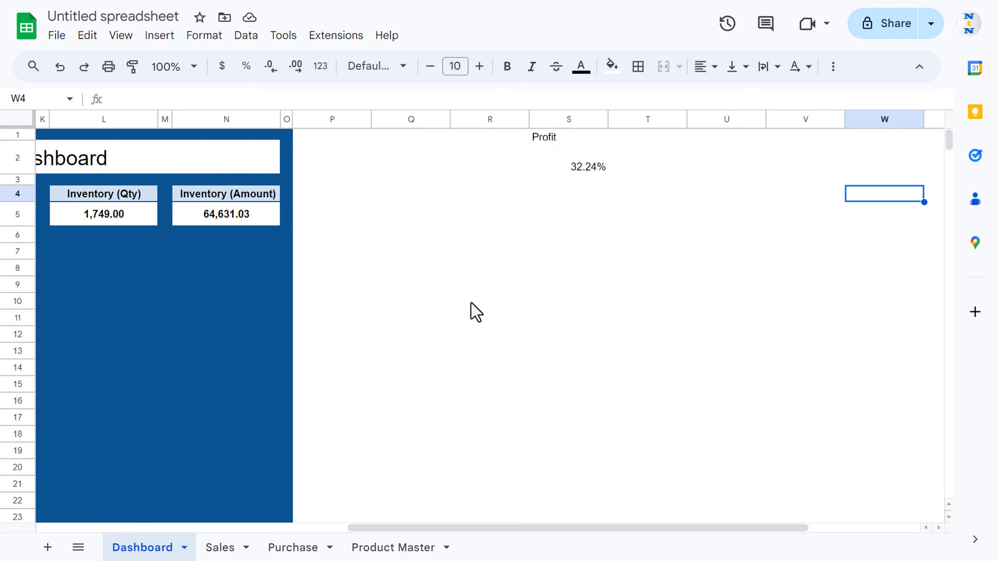
key("Up")
key("Up")
key("Up")
key("Left")
key("Down")
key("Up")
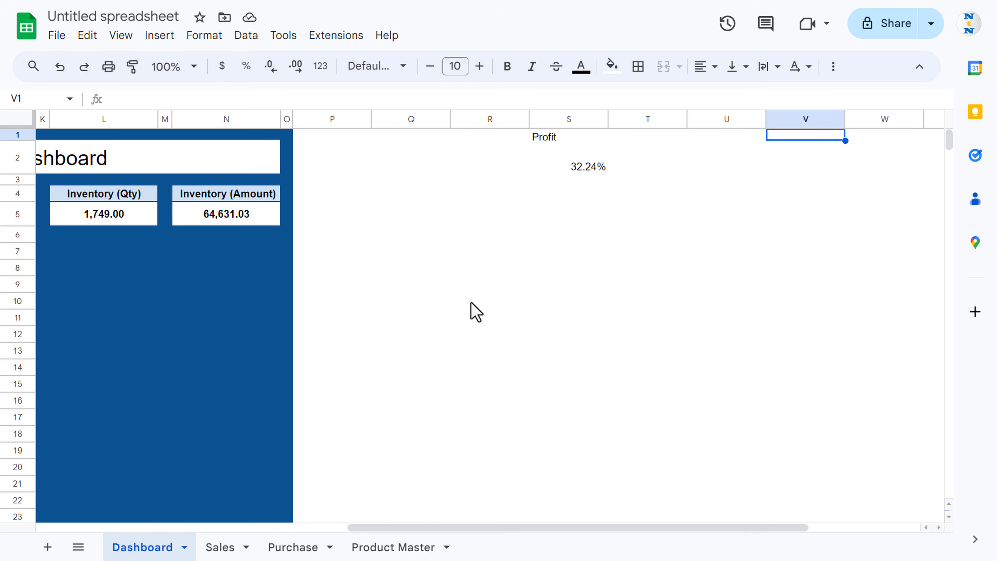
type("Date")
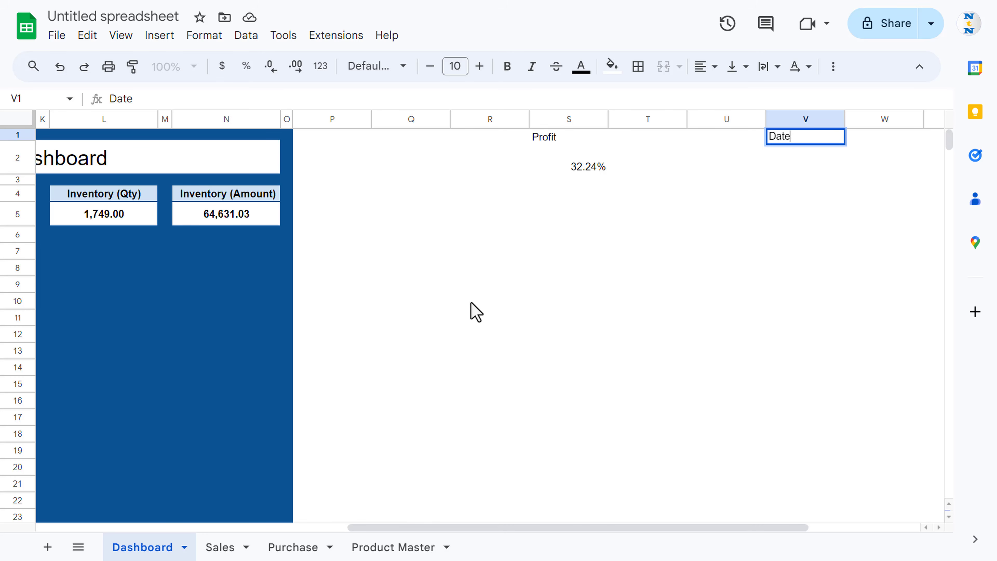
key("Tab")
type("SAl")
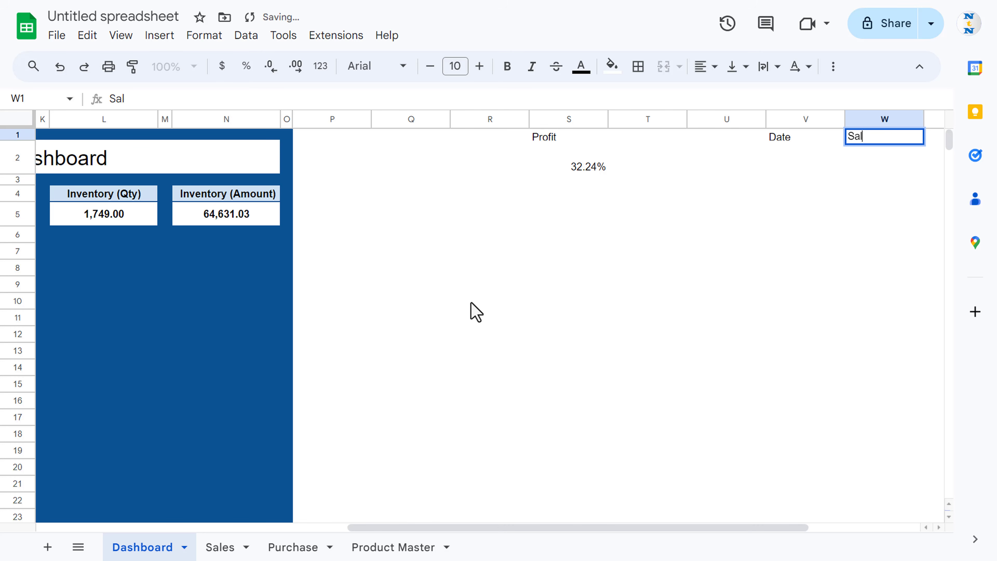
type("es")
key("Return")
- Start a FILTER formula in V2 over Sales!A:G with the first condition Sales!A:A>=B5, the Start Date
type("=FILTER(")
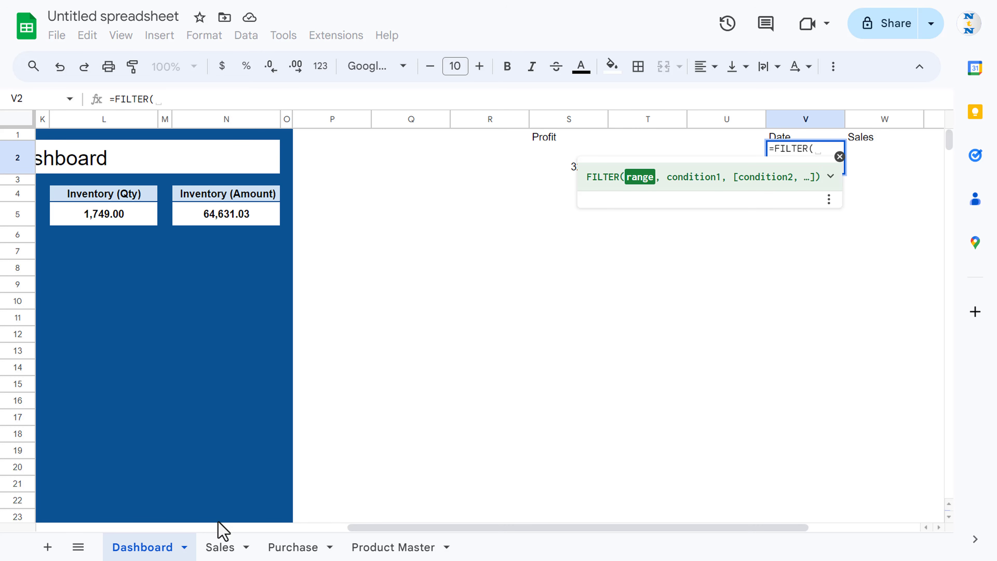
left_click(220, 546)
left_click_drag(57, 124, 557, 123)
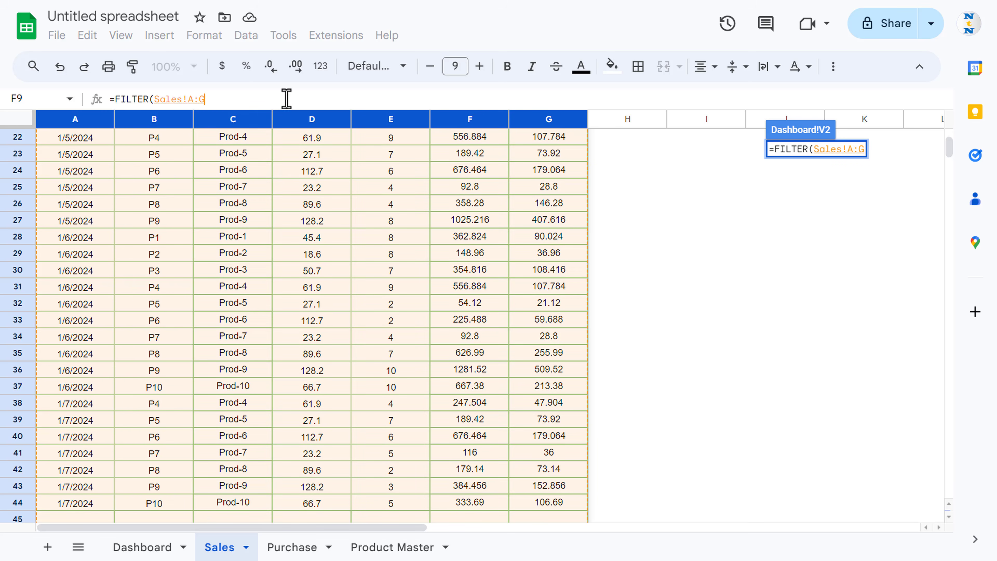
type(",")
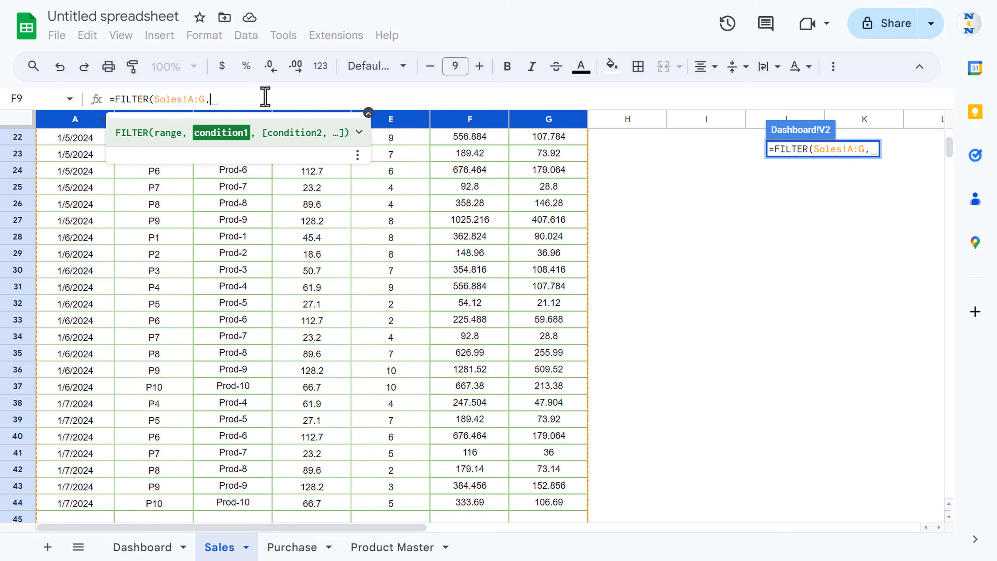
left_click(79, 123)
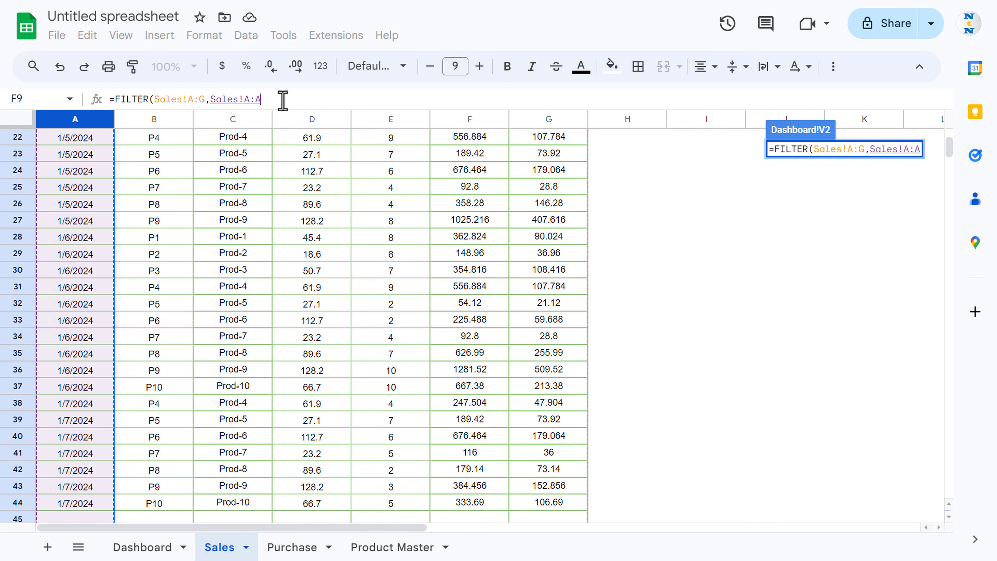
left_click(292, 98)
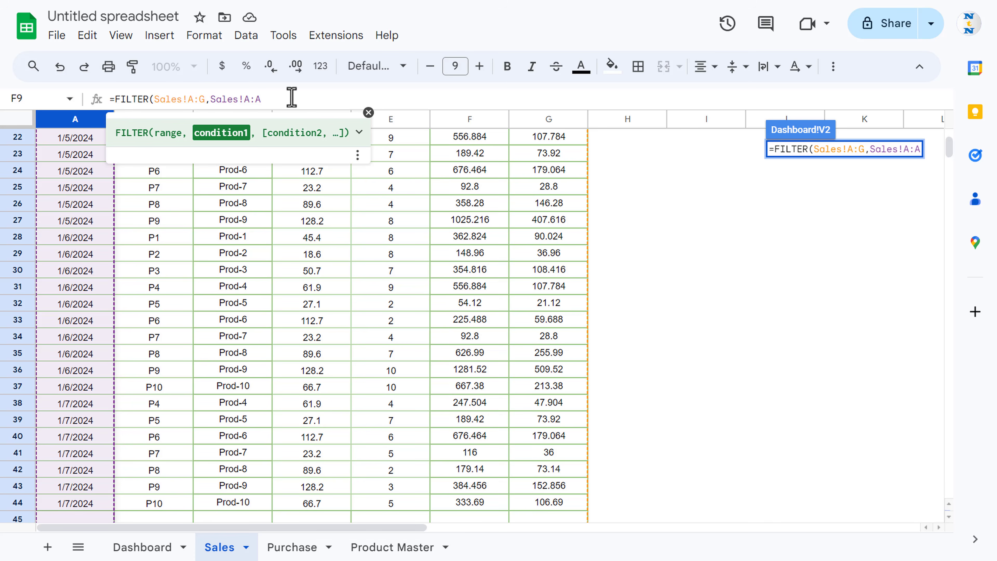
type(">=")
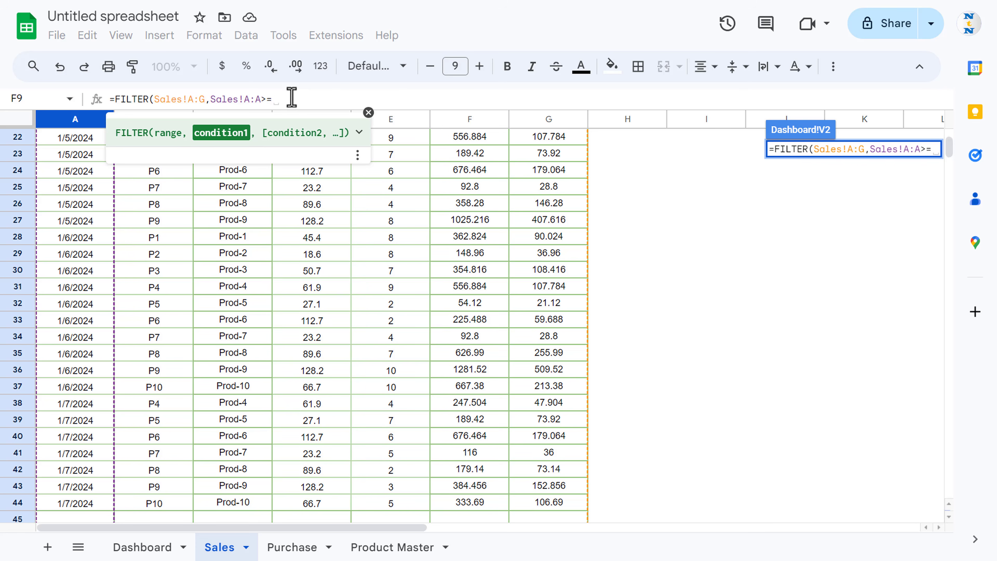
left_click(161, 547)
left_click_drag(467, 528, 138, 510)
left_click(127, 214)
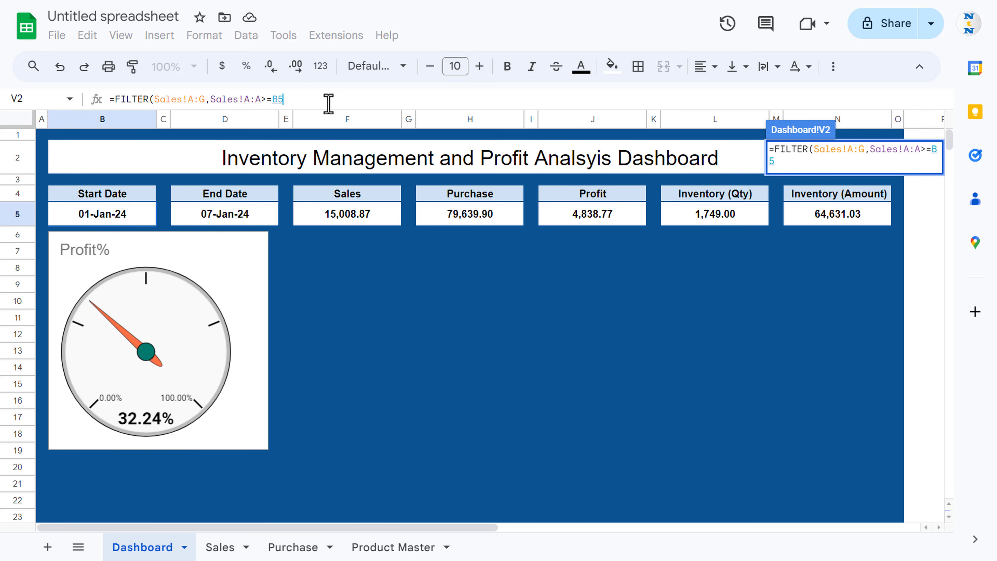
- Add the second condition Sales!A:A<=D5, the End Date, to the FILTER formula in V2 and complete it
type(",")
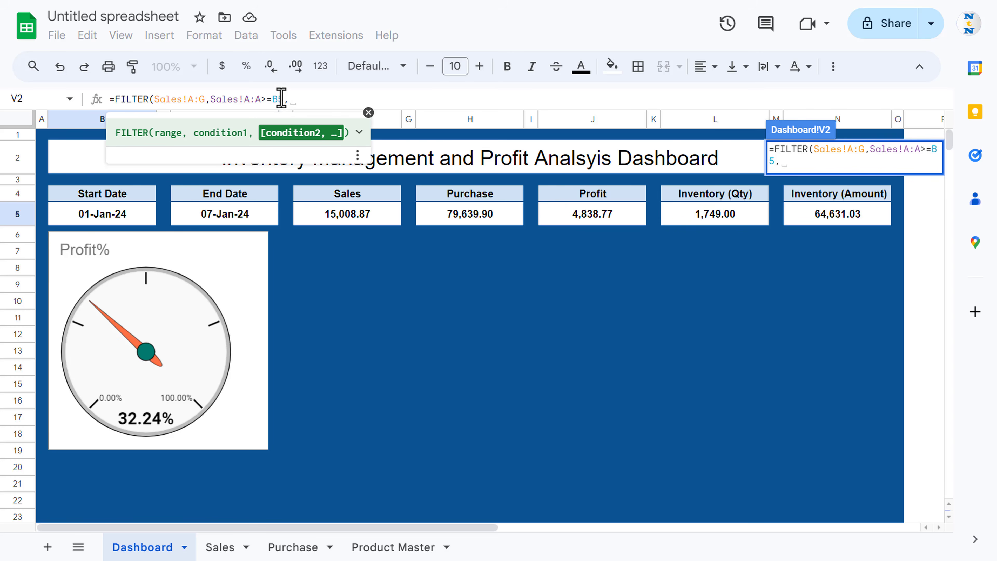
left_click_drag(281, 98, 223, 100)
key("ctrl+c")
left_click(325, 98)
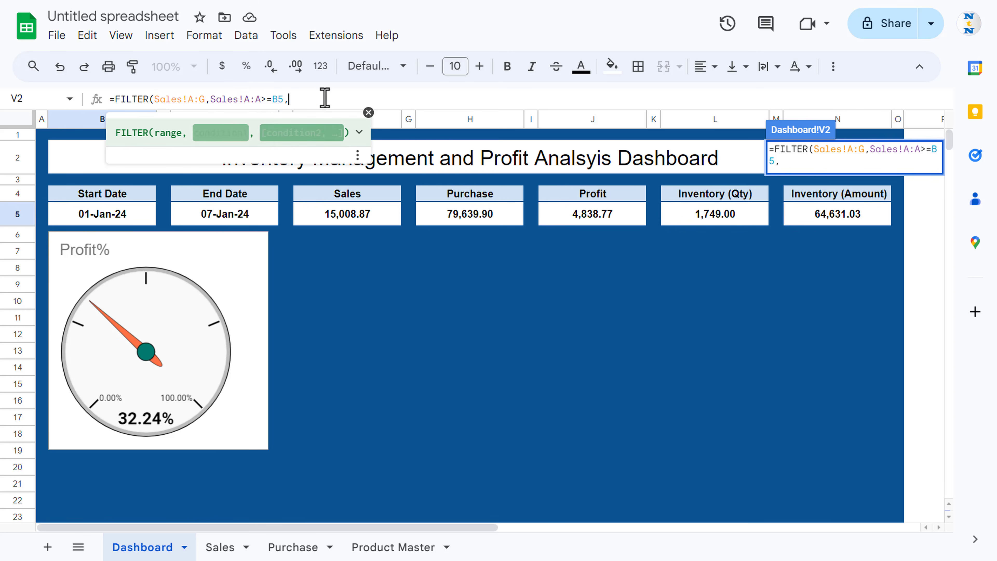
key("ctrl+v")
left_click(350, 98)
key("BackSpace")
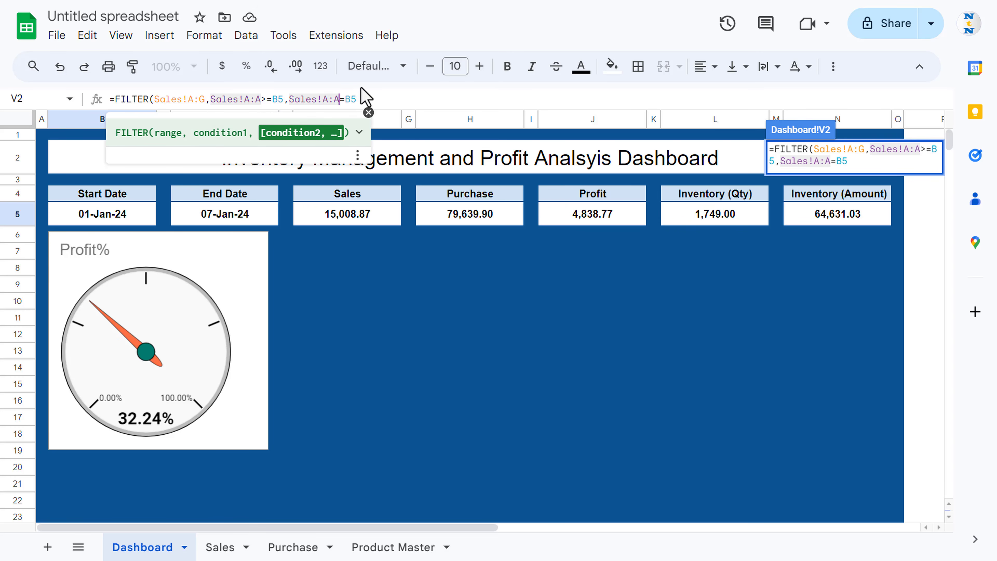
type("<")
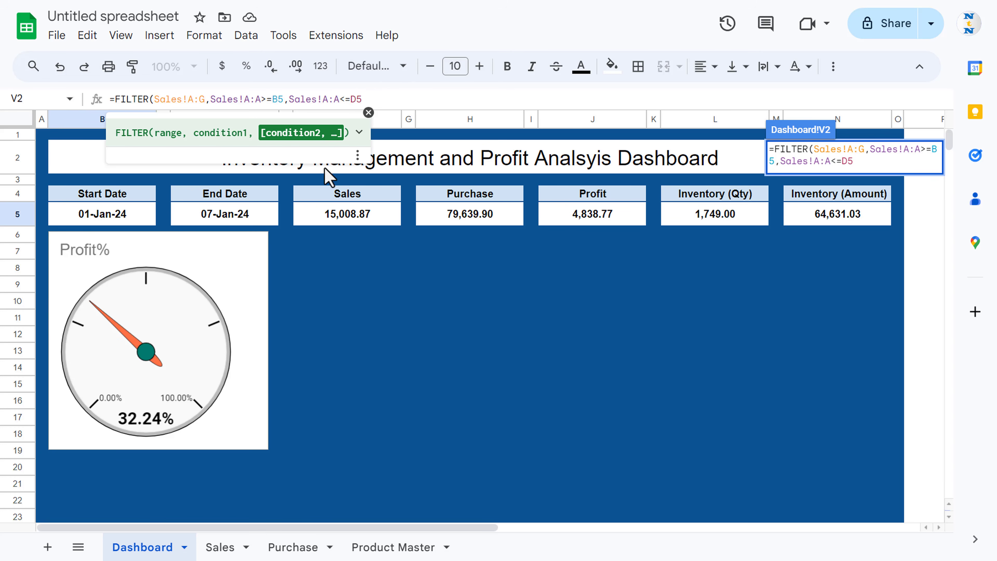
left_click(412, 97)
key("Return")
- Examine the columns returned by the FILTER formula to find which one holds the sales values
key("Up")
key("Right")
key("Right")
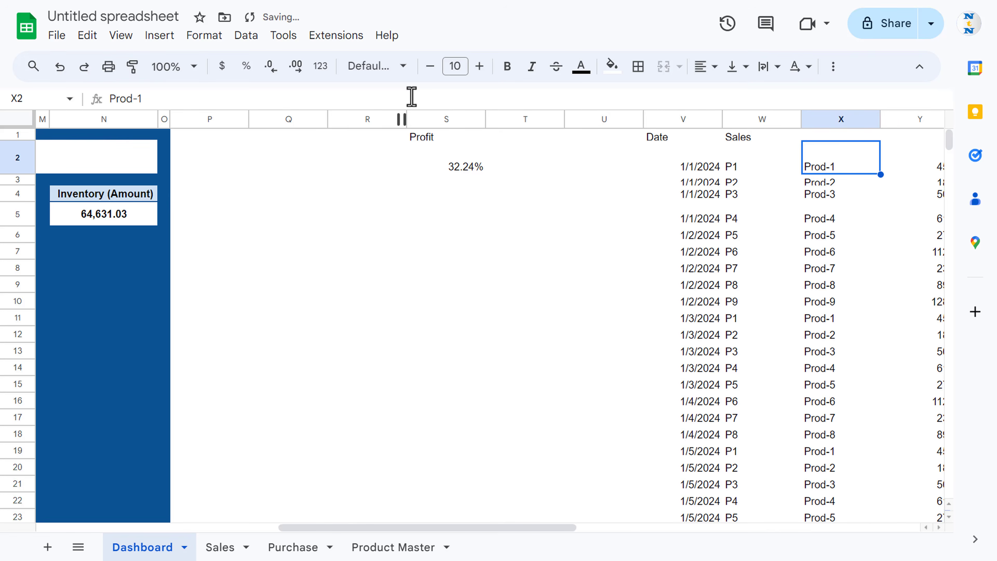
key("Right")
key("Right")
key("Right")
key("Right")
key("Left")
key("Left")
key("Left")
key("Left")
key("Left")
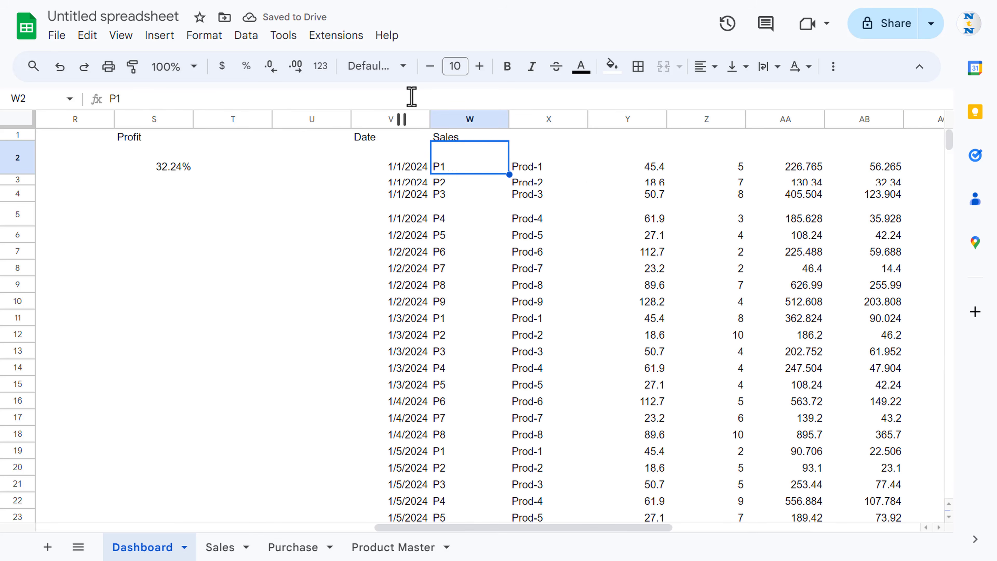
key("Left")
key("ctrl+shift+Down")
key("ctrl+Up")
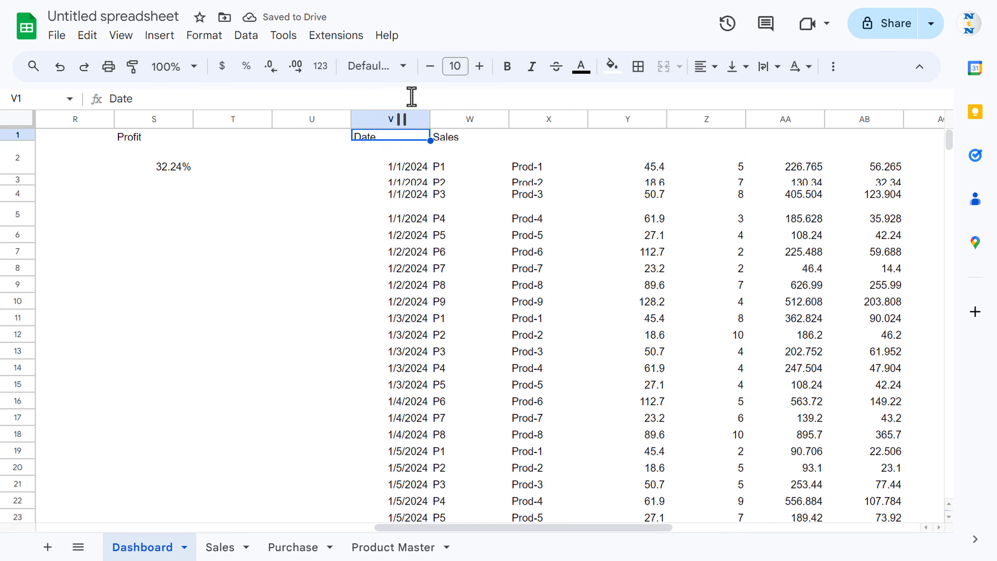
key("Down")
key("Right")
key("Right")
key("Right")
key("Right")
key("Right")
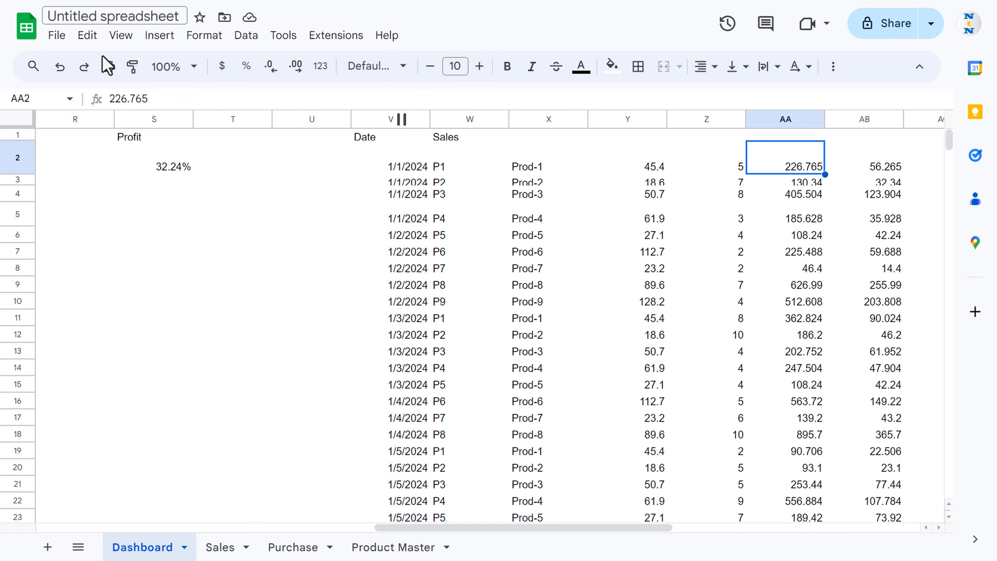
- Check the header row of the Sales sheet and count the columns from Date to Sales Value
left_click(225, 549)
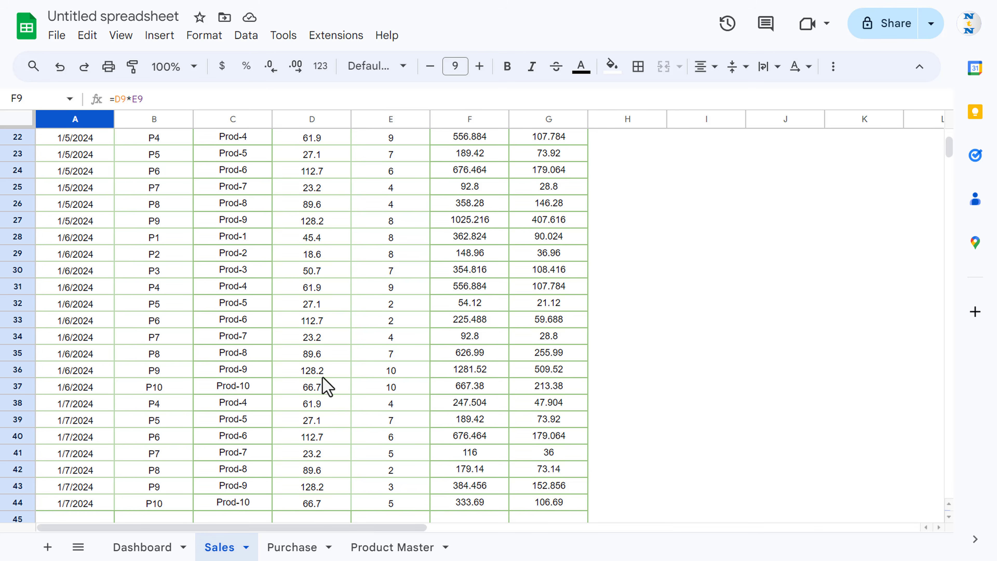
key("ctrl+Up")
key("Left")
key("Left")
key("Left")
key("Left")
key("Left")
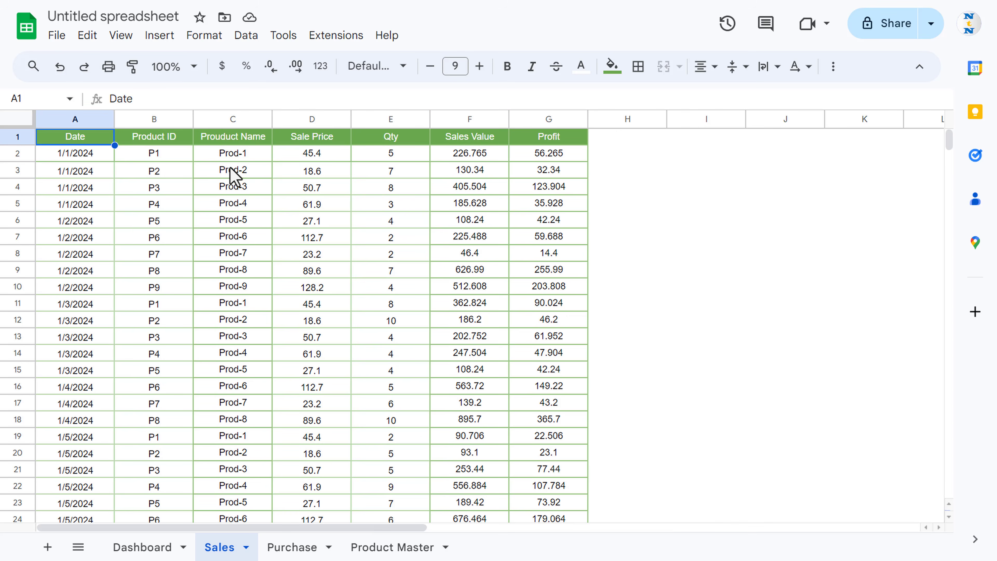
key("shift+Right")
key("shift+Right")
key("shift+Right")
key("shift+Right")
key("shift+Right")
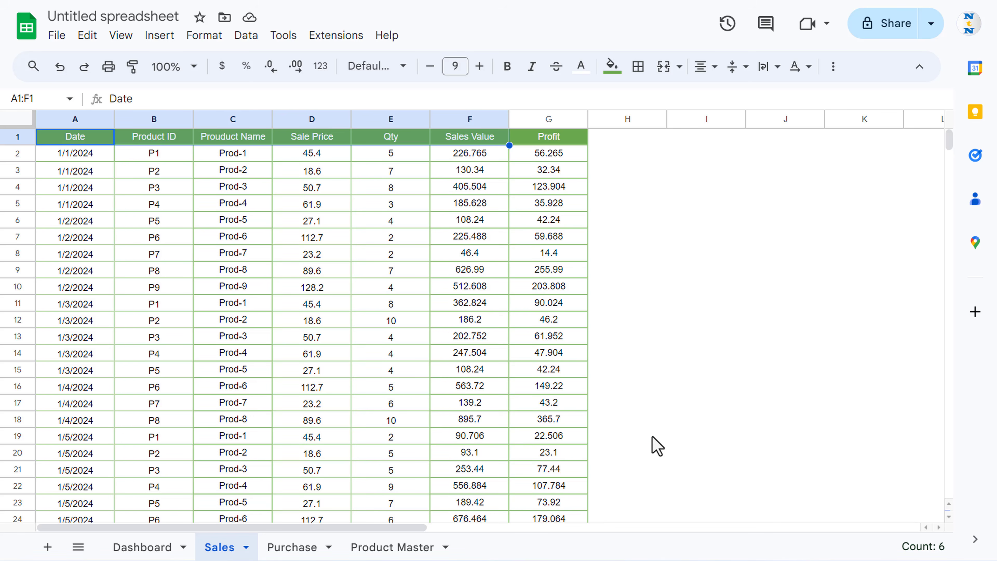
- Wrap the FILTER formula in V2 of the Dashboard sheet in a CHOOSECOLS function
key("ctrl+shift+Page_Up")
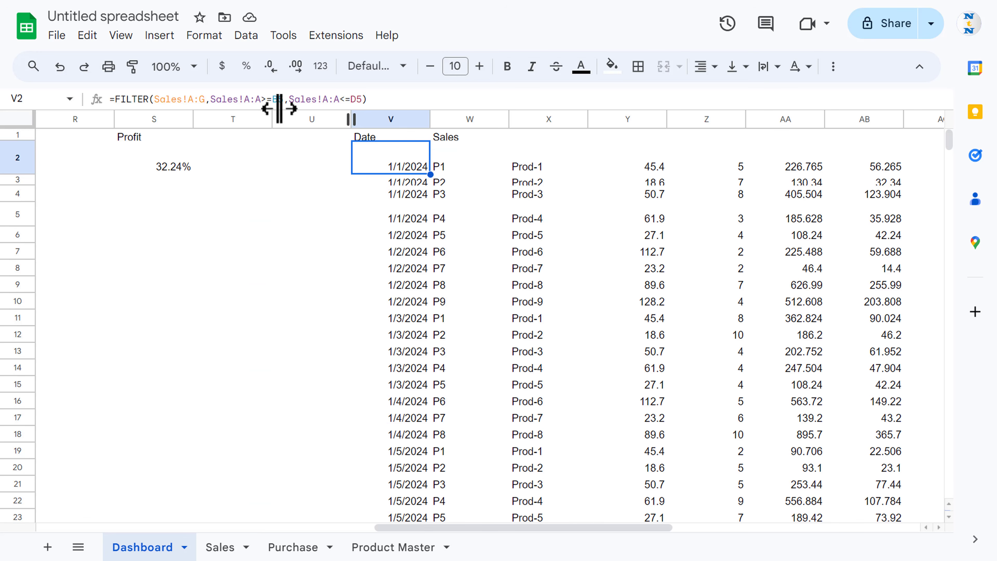
left_click(109, 100)
type("ch")
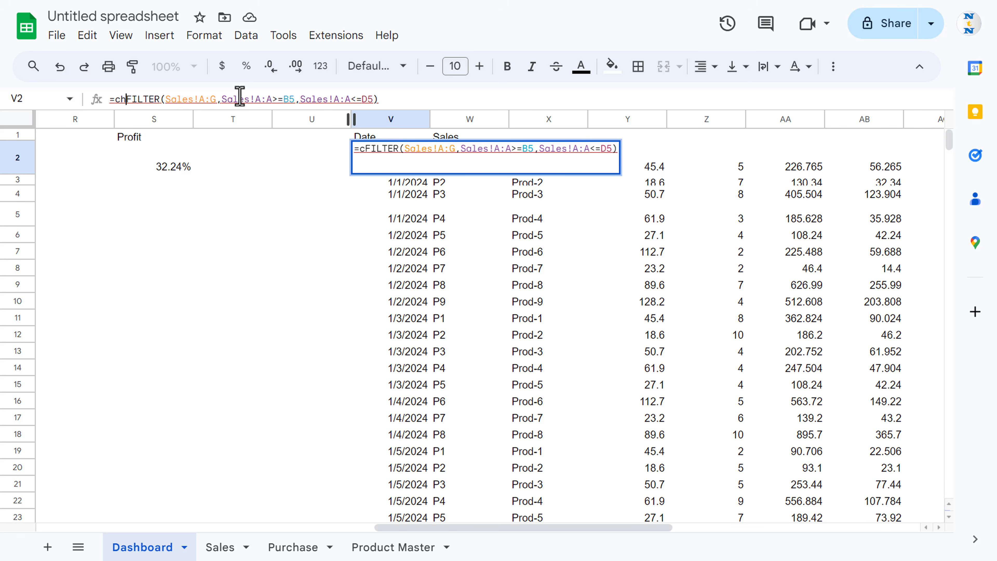
key("BackSpace")
key("BackSpace")
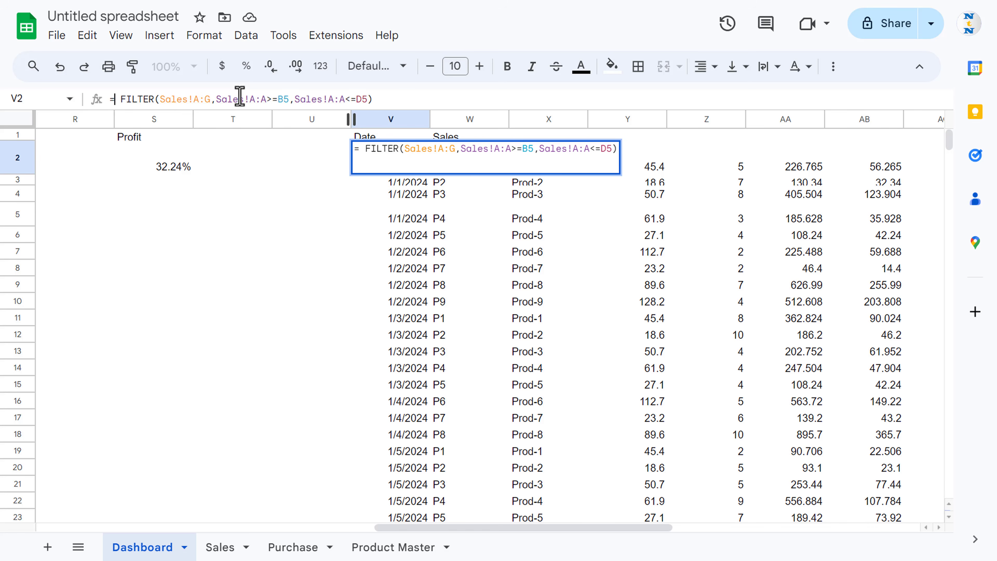
type("cho")
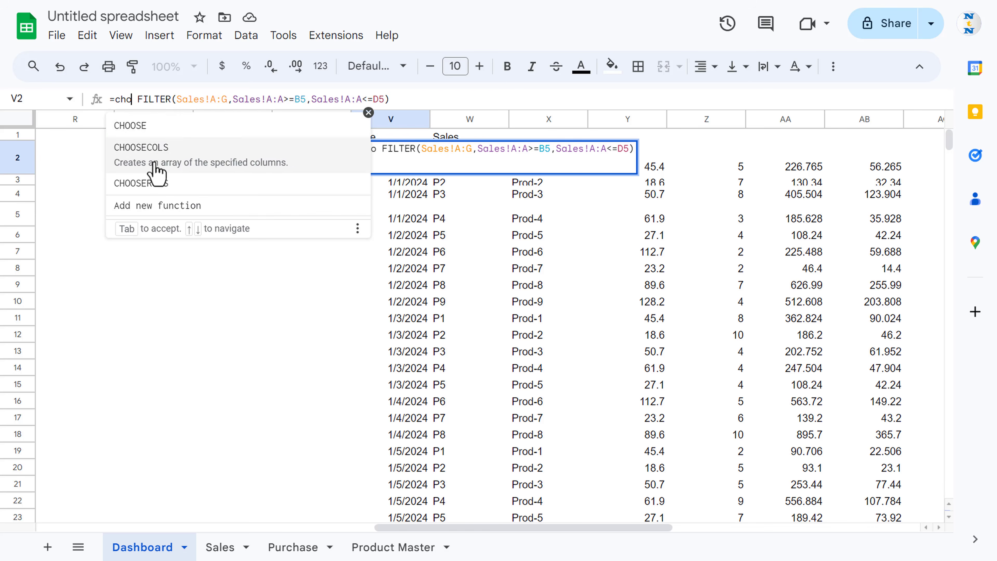
left_click(157, 146)
key("Delete")
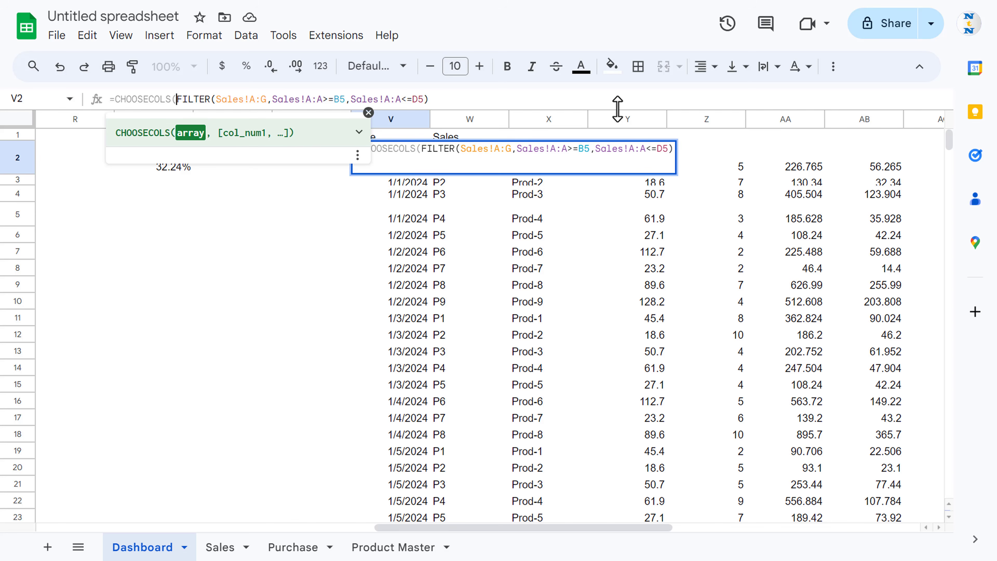
left_click(185, 132)
- Complete the CHOOSECOLS formula in V2 with column numbers 1 and 6 to return only date and sales value
left_click(448, 94)
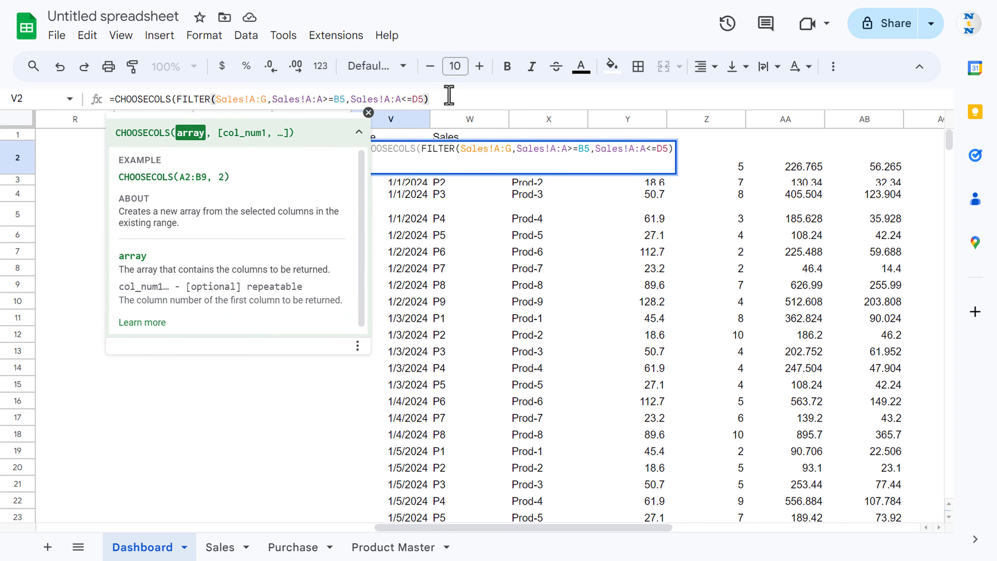
type(", ")
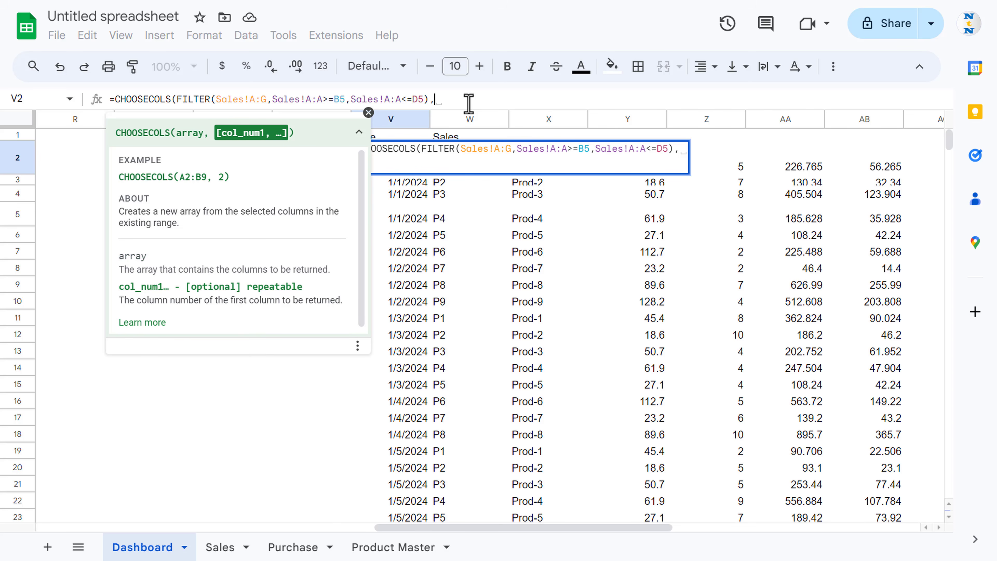
type("1,6)")
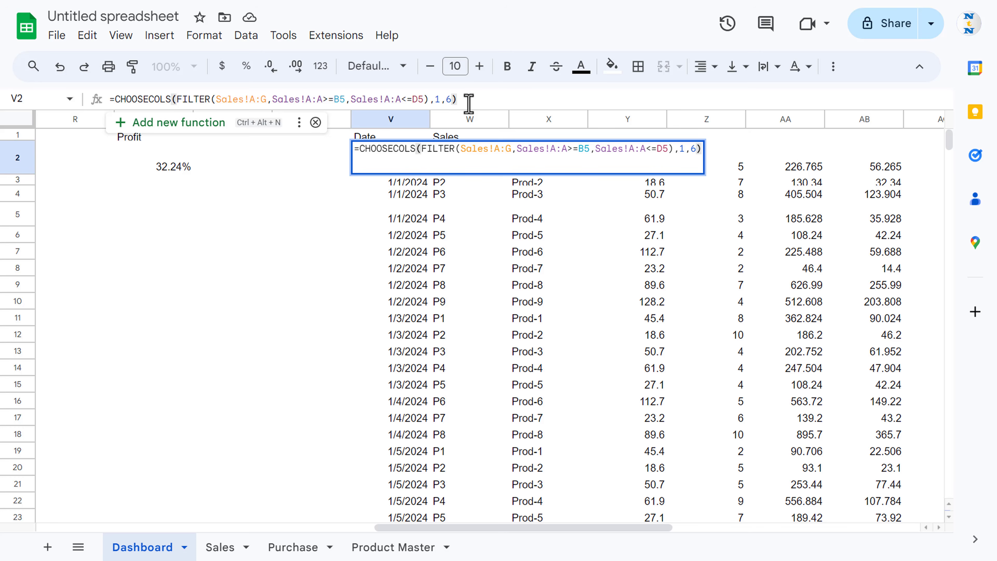
key("Return")
key("Up")
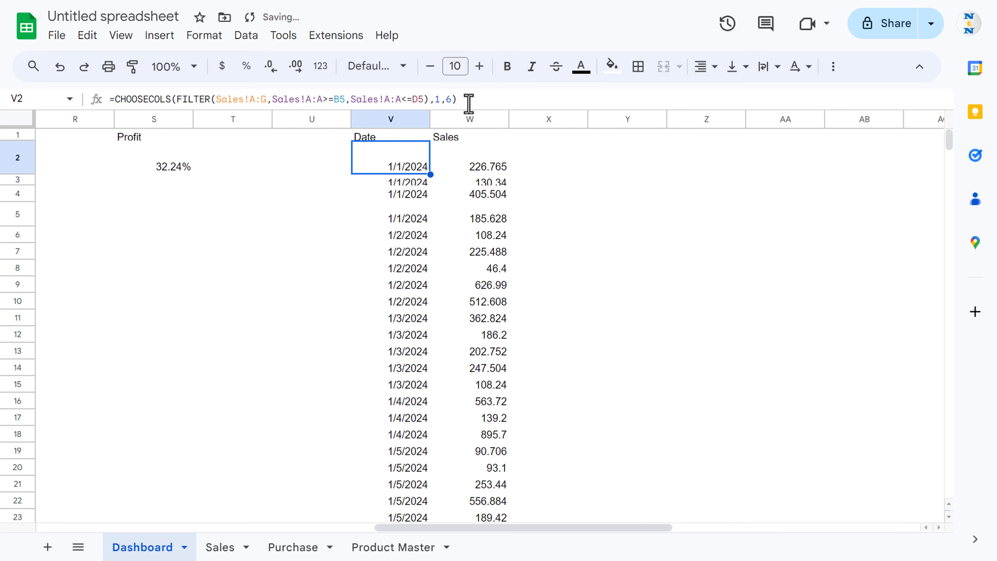
key("Right")
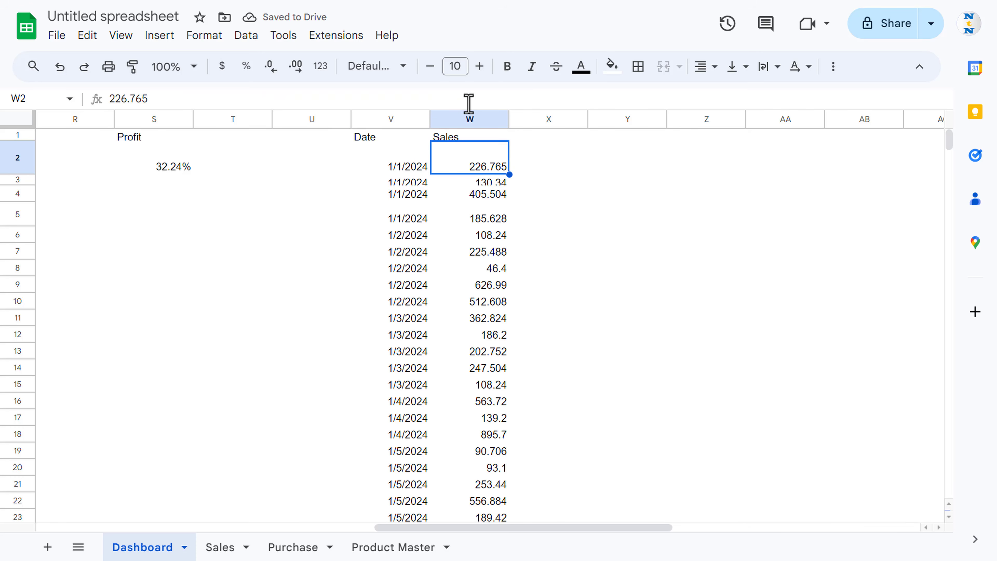
key("Left")
key("Up")
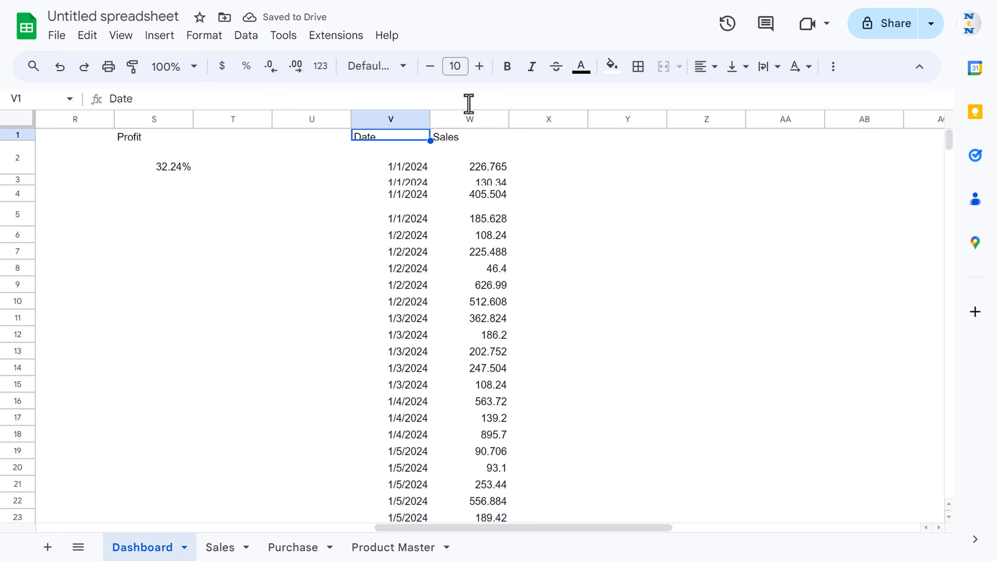
- Insert a chart from the Date and Sales helper data in V1:W44
key("shift+Right")
key("ctrl+shift+Down")
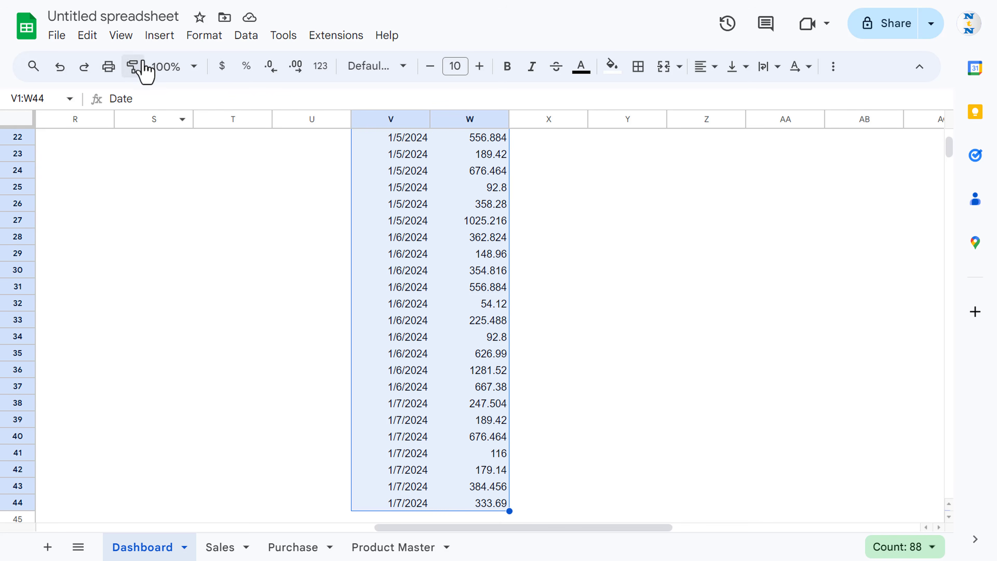
left_click(158, 37)
left_click(211, 175)
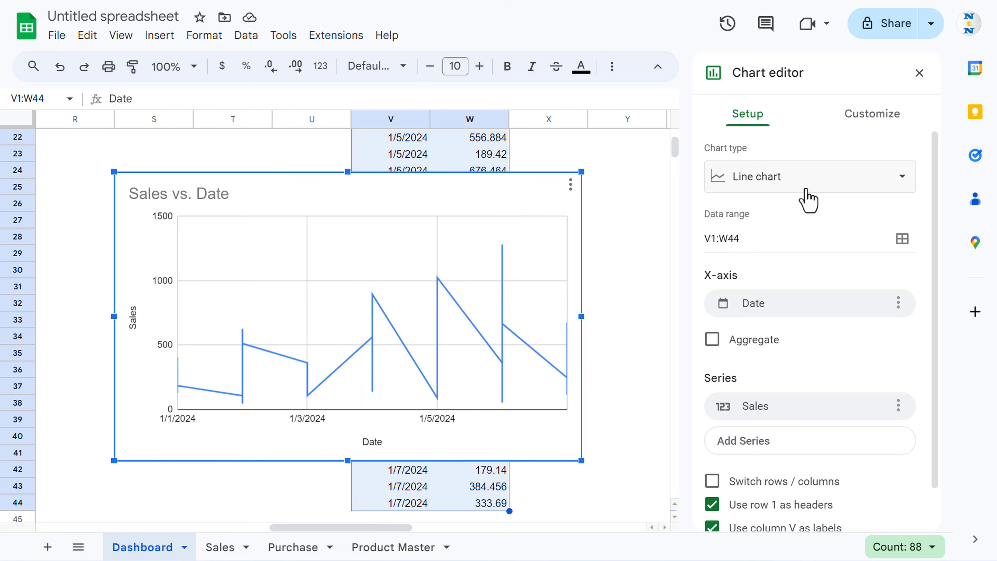
- Change the chart type to Area chart and aggregate the sales by date
left_click(813, 185)
left_click_drag(923, 223, 906, 292)
left_click(746, 281)
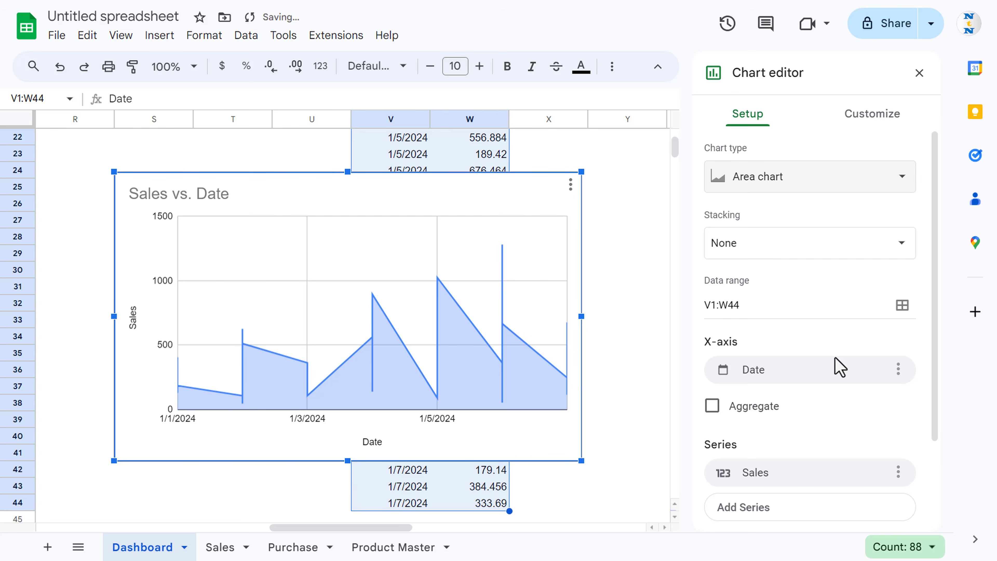
left_click(712, 406)
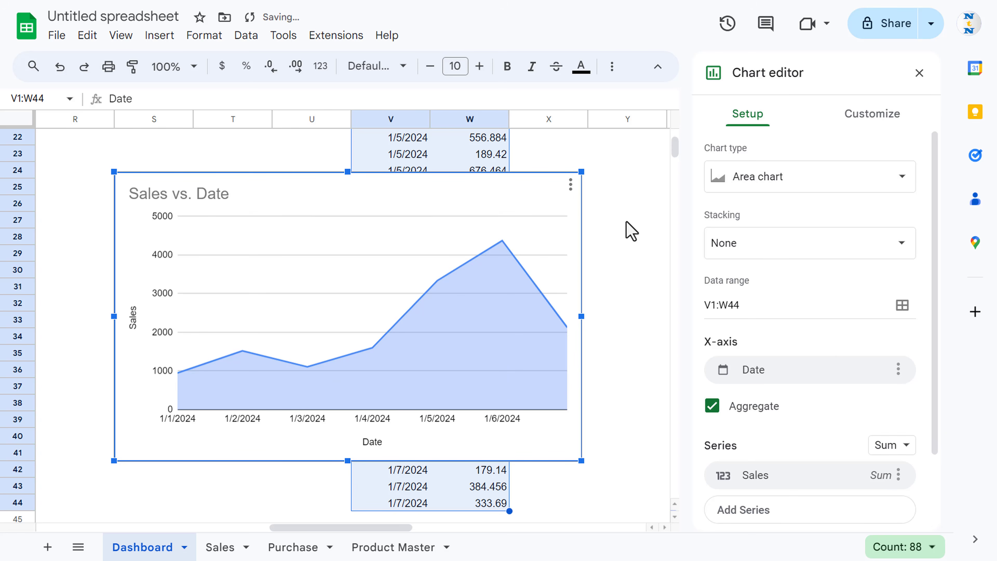
- Smooth the area chart's line and set the chart title to "Sales by Date"
left_click(873, 117)
left_click(762, 154)
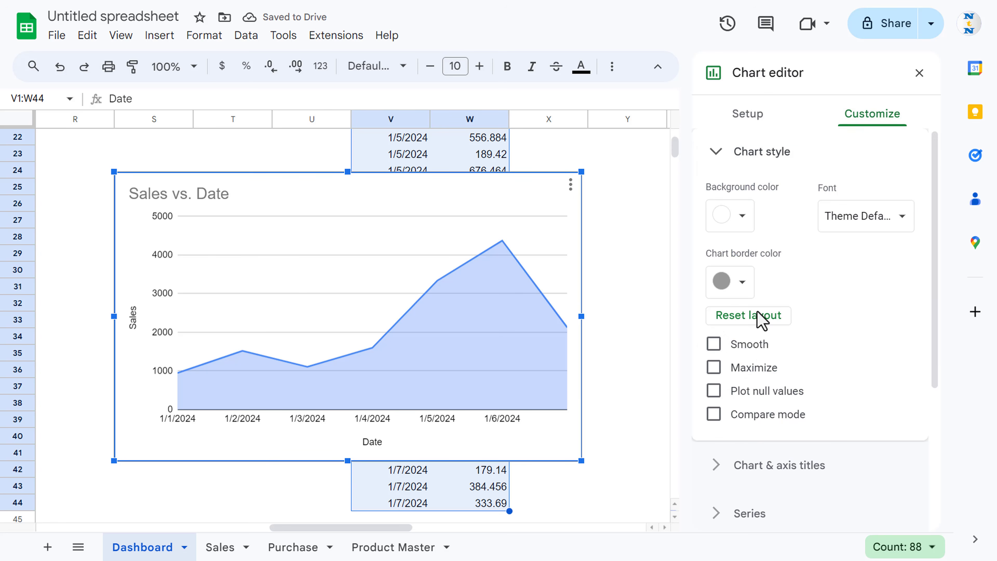
left_click(746, 349)
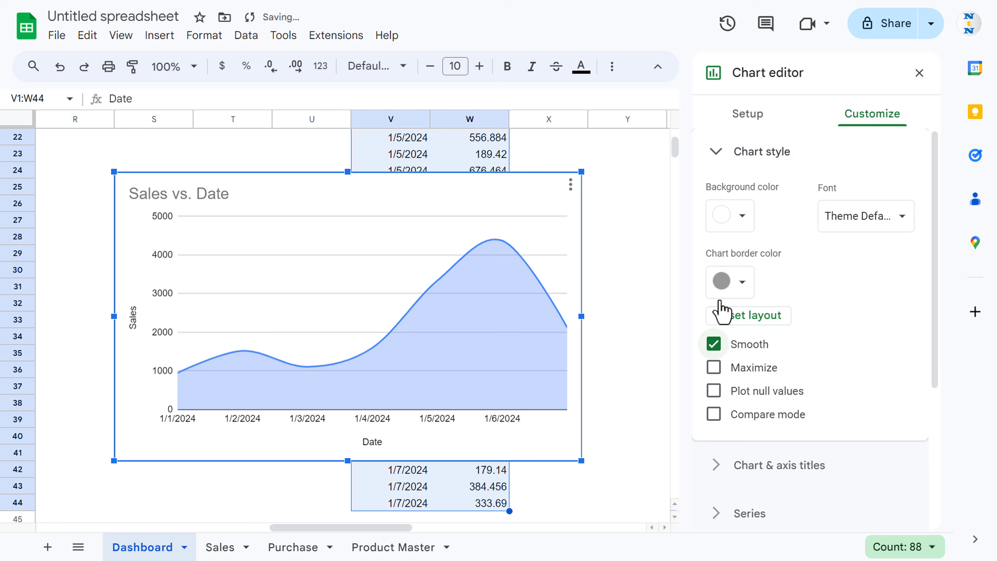
left_click(212, 204)
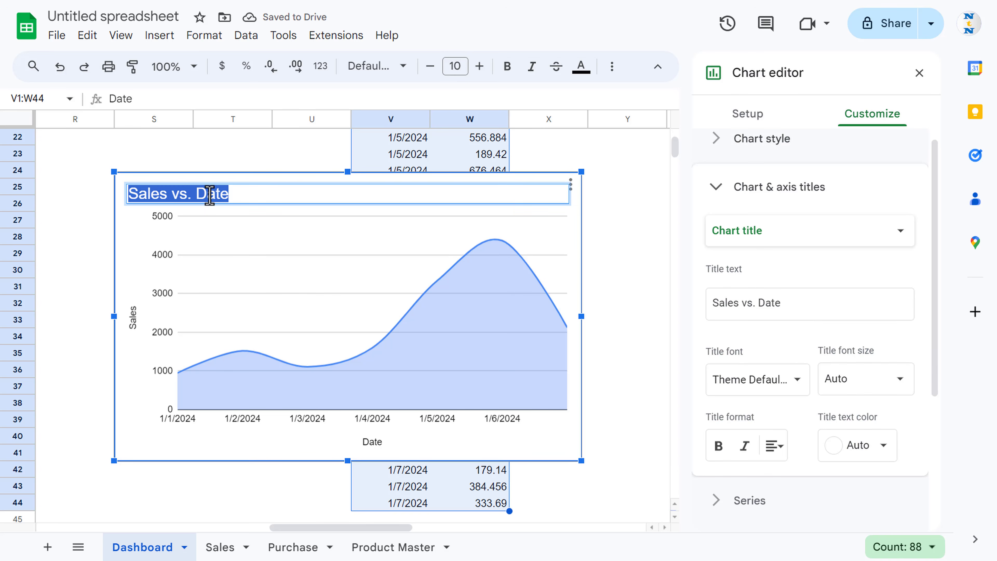
left_click(777, 303)
left_click_drag(777, 303, 703, 304)
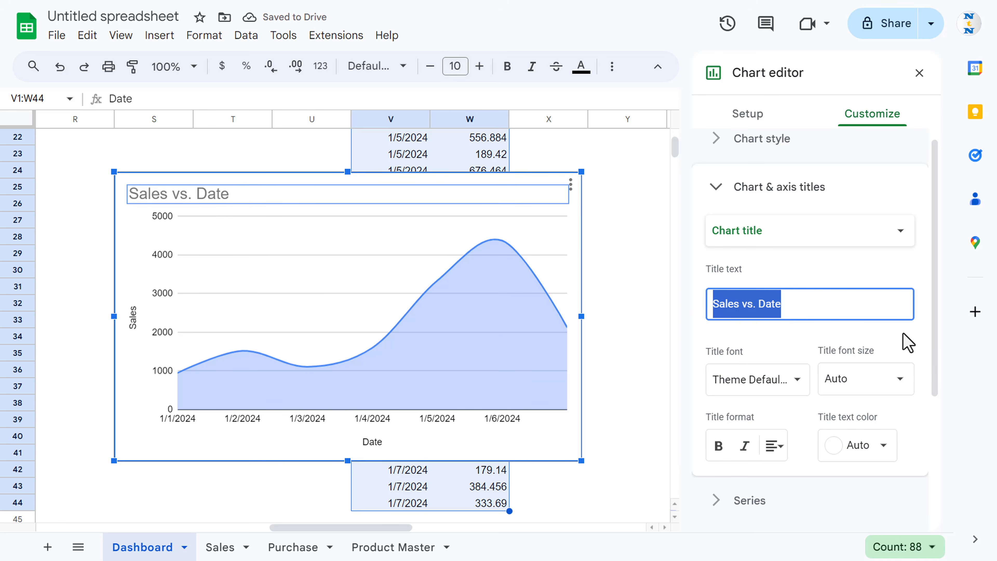
type("Sale")
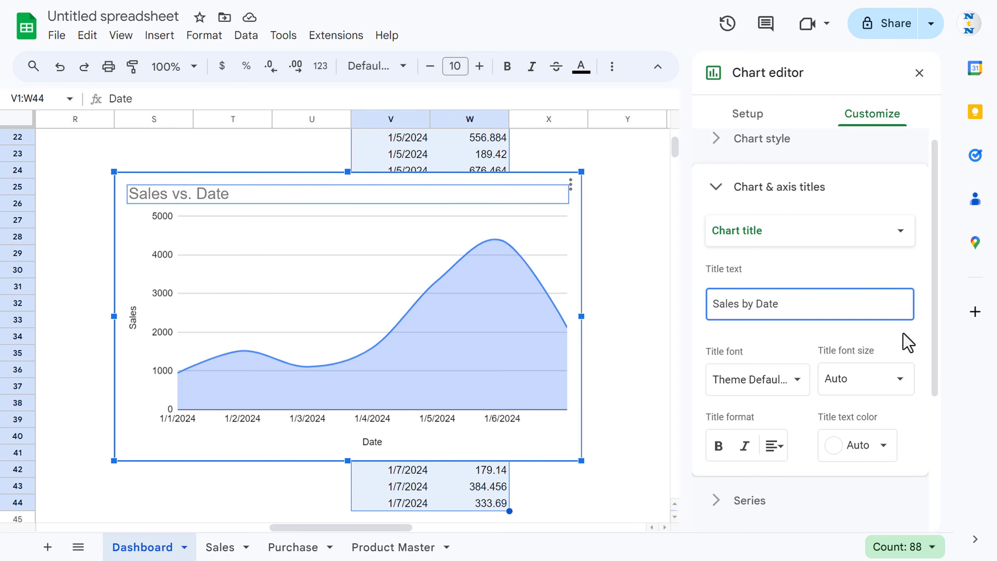
- Move the Sales by Date chart from the helper columns onto the blue dashboard area and close the chart editor
left_click_drag(173, 245, 31, 247)
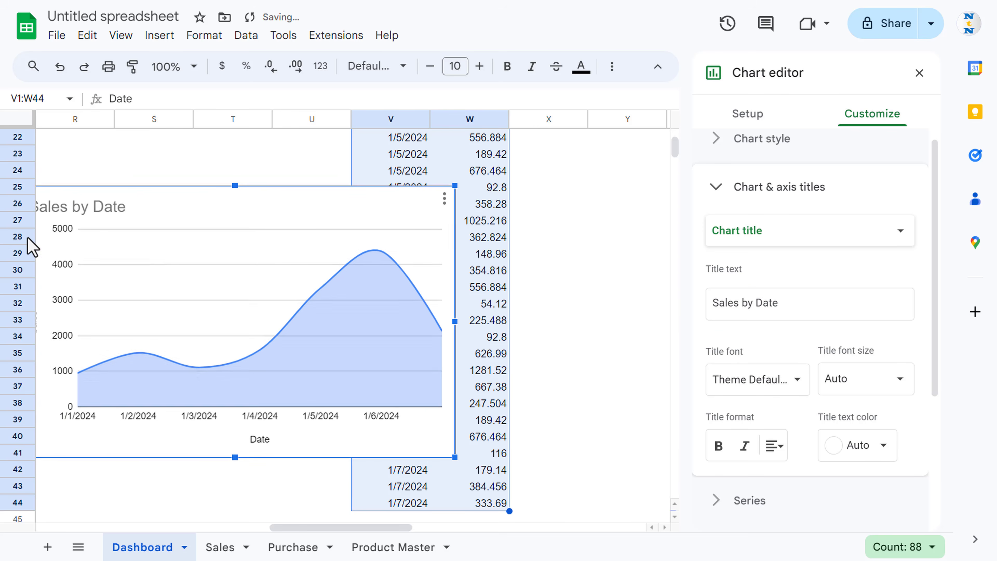
left_click_drag(349, 527, 256, 528)
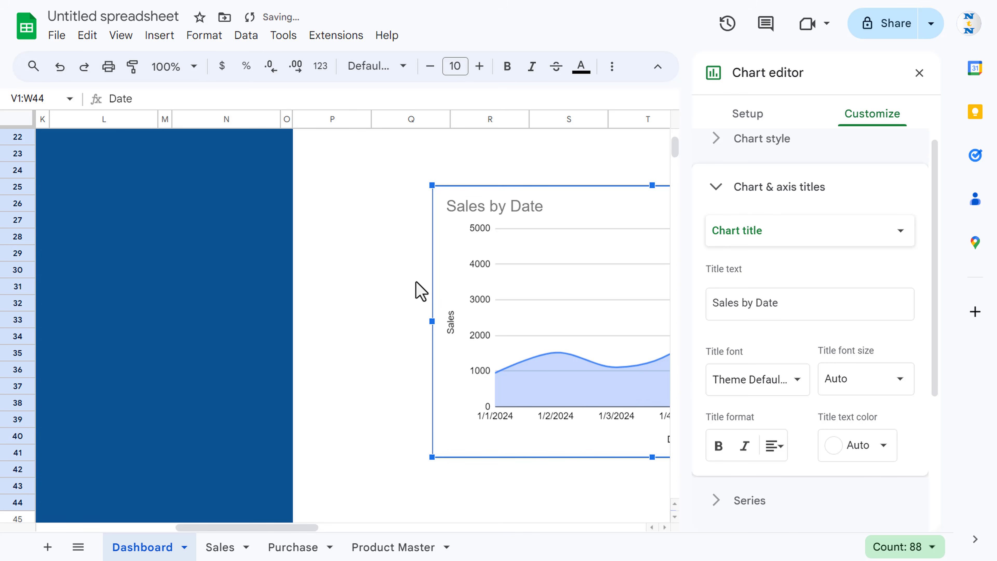
left_click_drag(447, 269, 6, 250)
left_click_drag(314, 526, 141, 532)
left_click_drag(625, 247, 142, 249)
scroll(314, 259, "up", 3)
left_click_drag(376, 310, 531, 134)
left_click(919, 73)
scroll(490, 240, "up", 5)
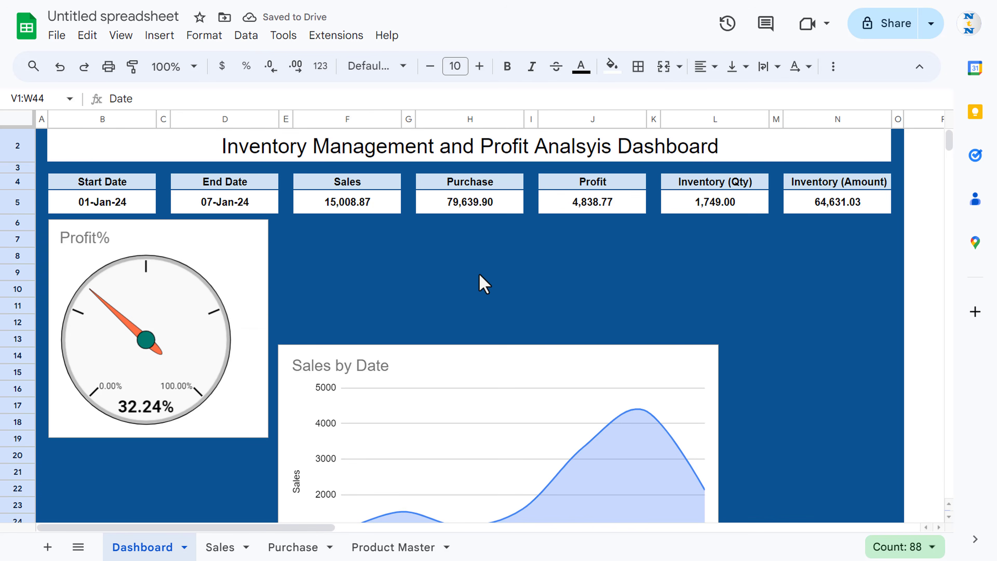
- Place the Sales by Date chart beside the Profit% gauge, match the gauge's height and widen it to column O
scroll(492, 369, "down", 2)
left_click(492, 368)
left_click_drag(510, 297, 525, 158)
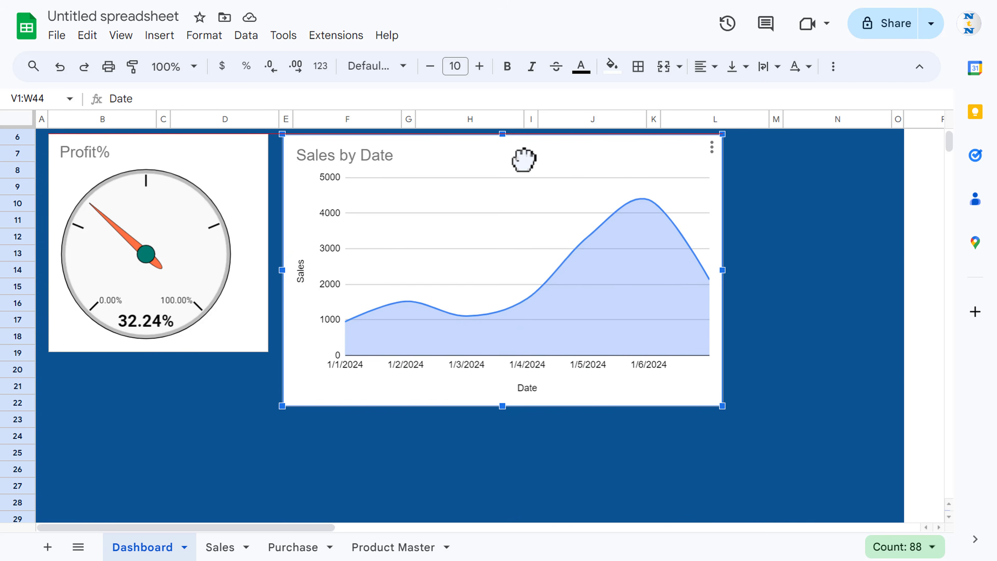
left_click_drag(725, 270, 897, 283)
scroll(621, 399, "up", 3)
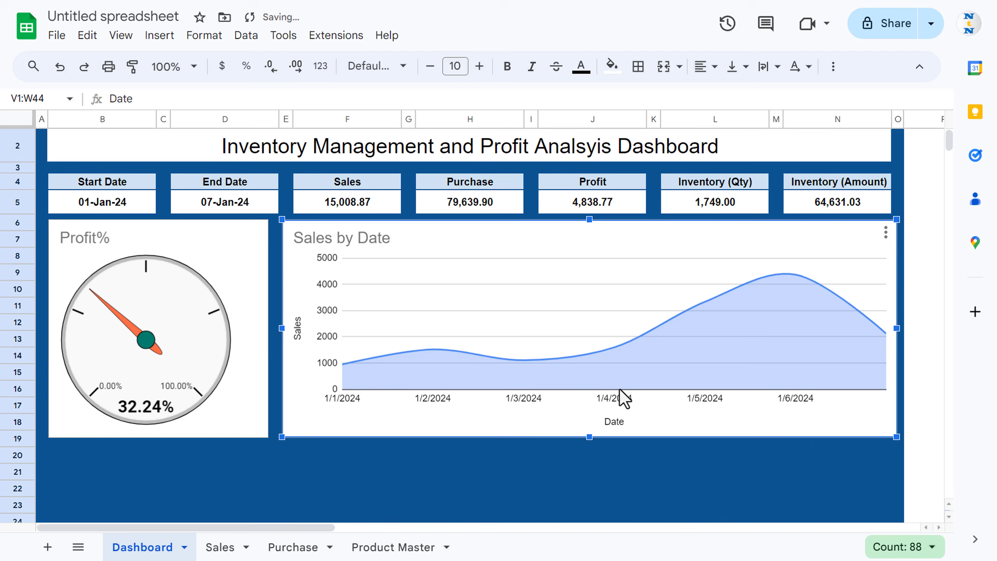
left_click(368, 476)
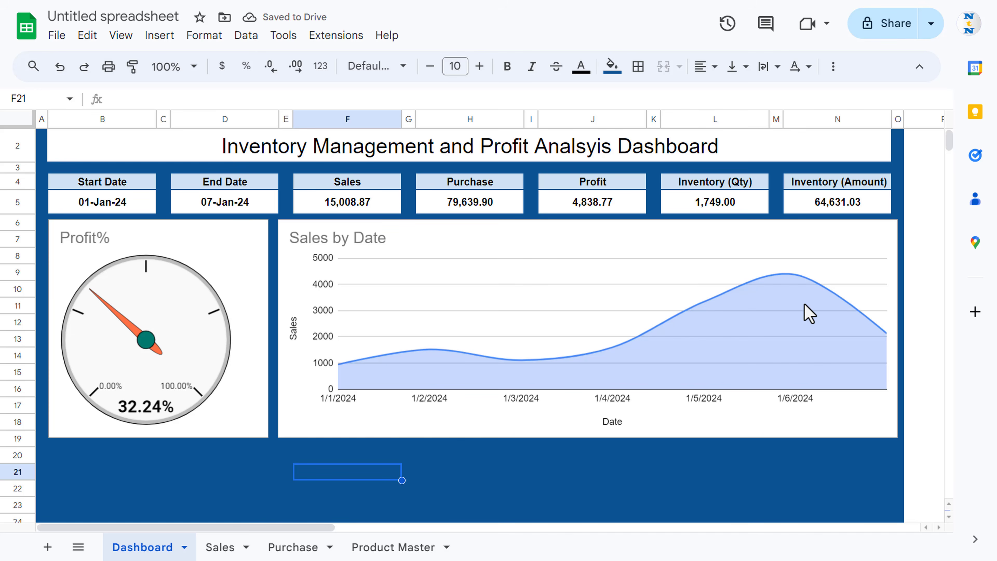
- Copy the Date and Sales headers from V1:W1 to Z1:AA1
scroll(77, 405, "down", 2)
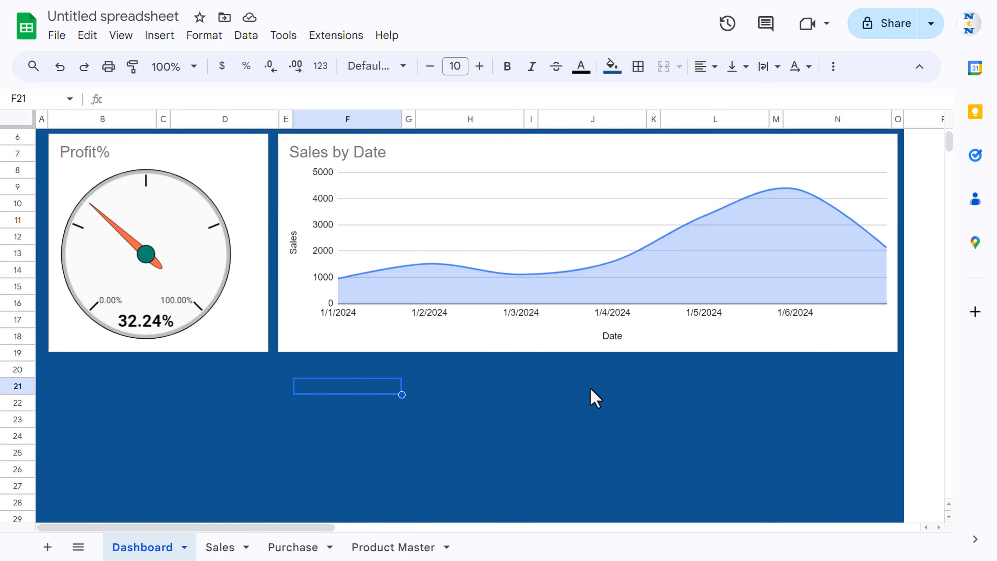
key("ctrl+Up")
key("ctrl+Up")
key("ctrl+Up")
key("ctrl+Right")
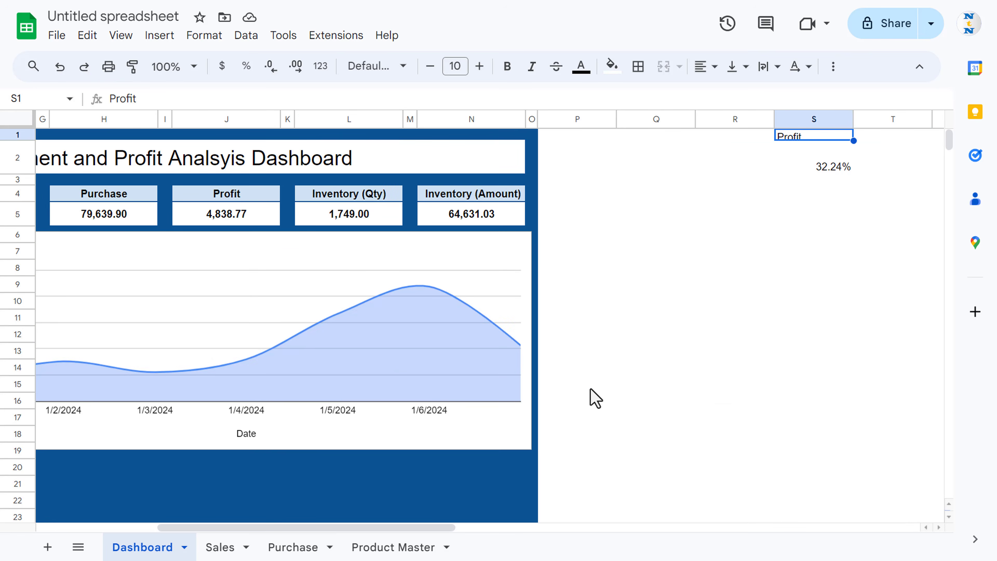
key("Right")
key("Right")
key("Right")
key("Right")
key("Right")
key("Right")
key("Right")
key("Left")
key("Left")
key("Left")
key("Left")
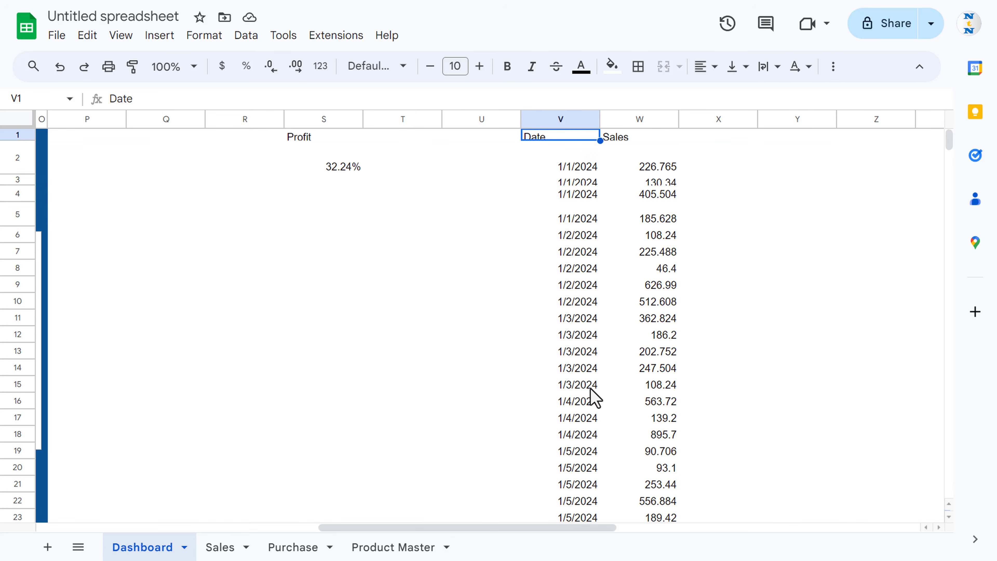
key("shift+Right")
key("ctrl+c")
key("Right")
key("Right")
key("Right")
key("Right")
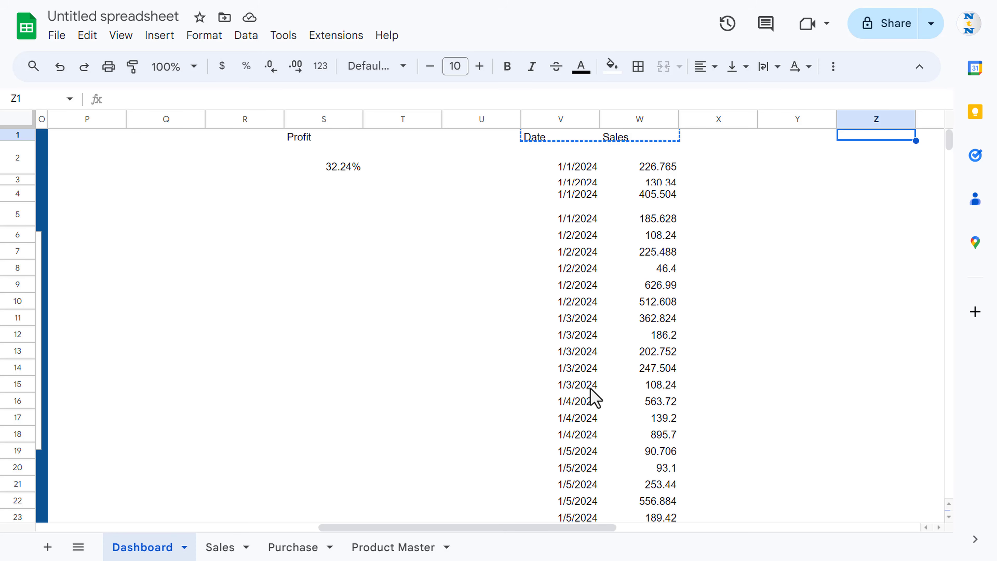
key("ctrl+v")
- Change the header in Z1 to "Product" and the header in AA1 to "Profit"
key("Right")
key("Left")
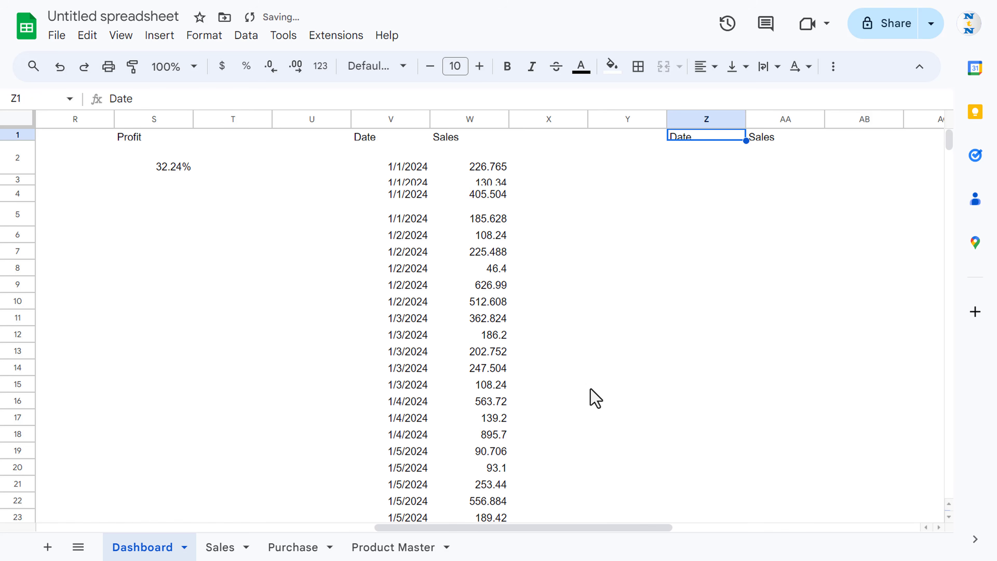
type("Product")
key("Tab")
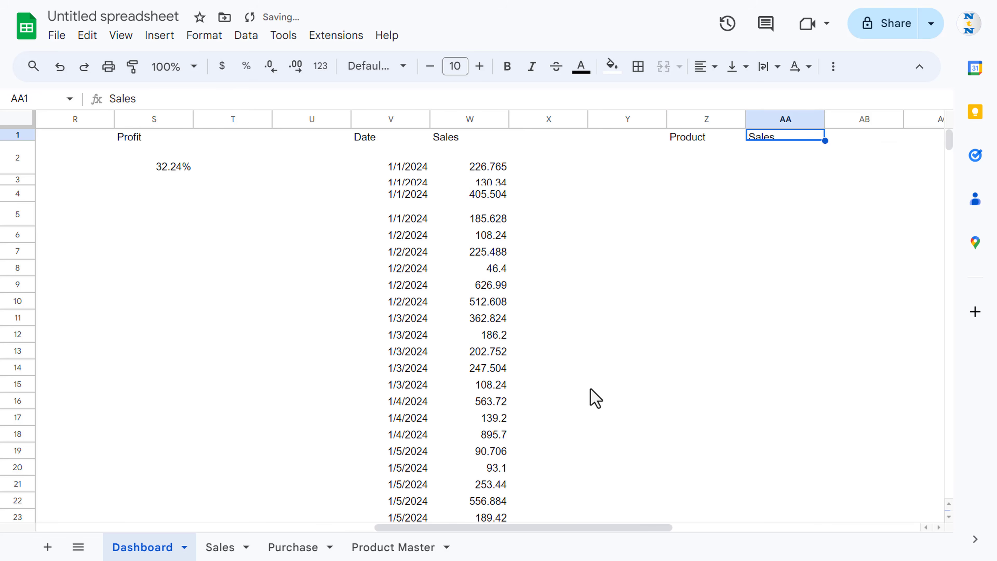
type("Profit")
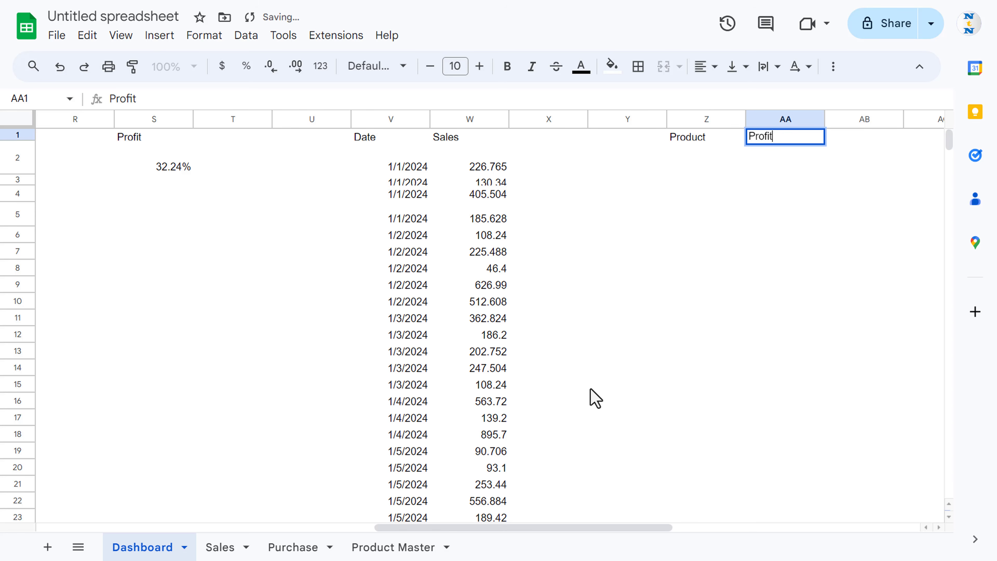
key("Return")
- Copy the CHOOSECOLS formula text from V2 into Z2 under the Product header
key("Left")
key("Left")
key("Left")
key("Left")
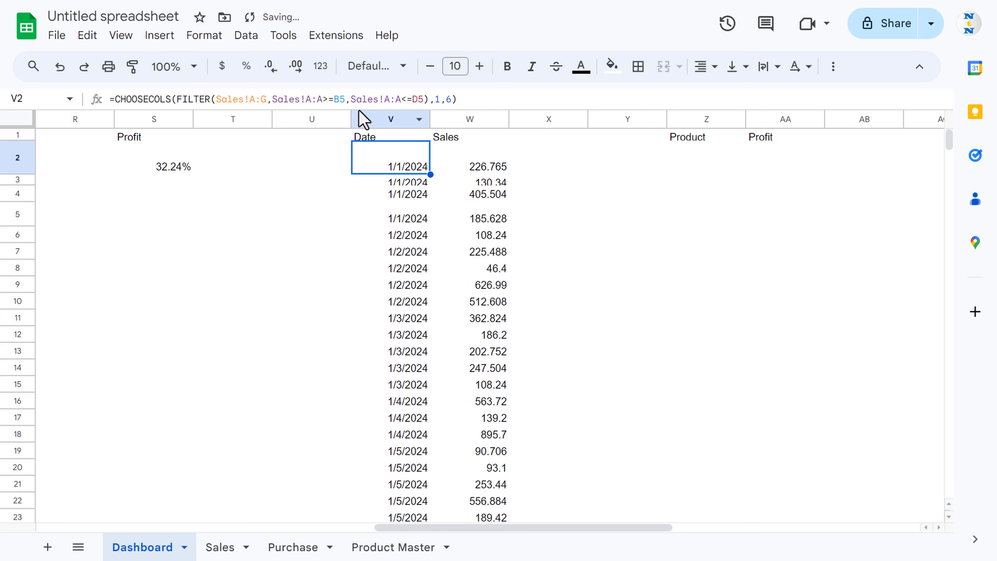
left_click(485, 100)
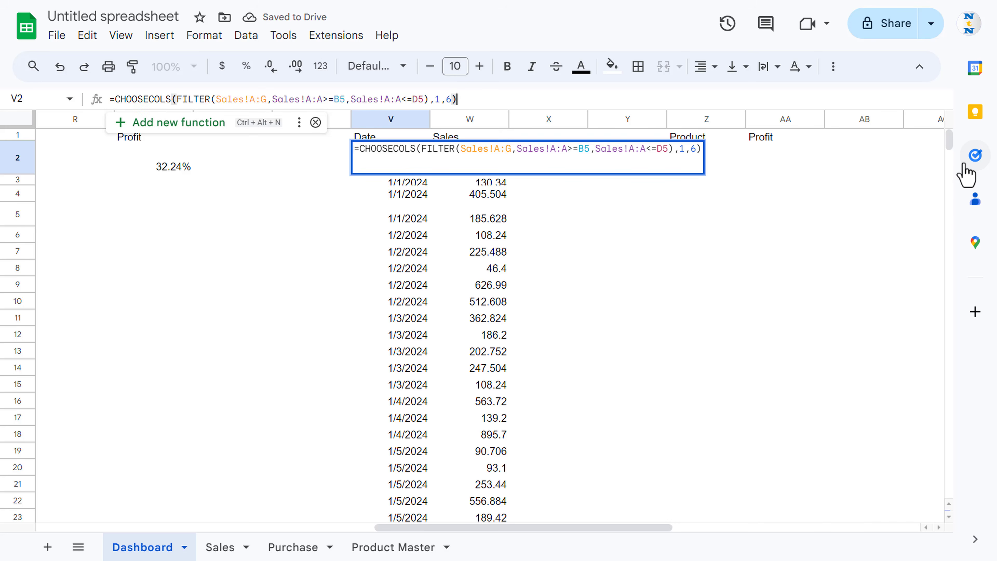
key("Escape")
left_click(707, 150)
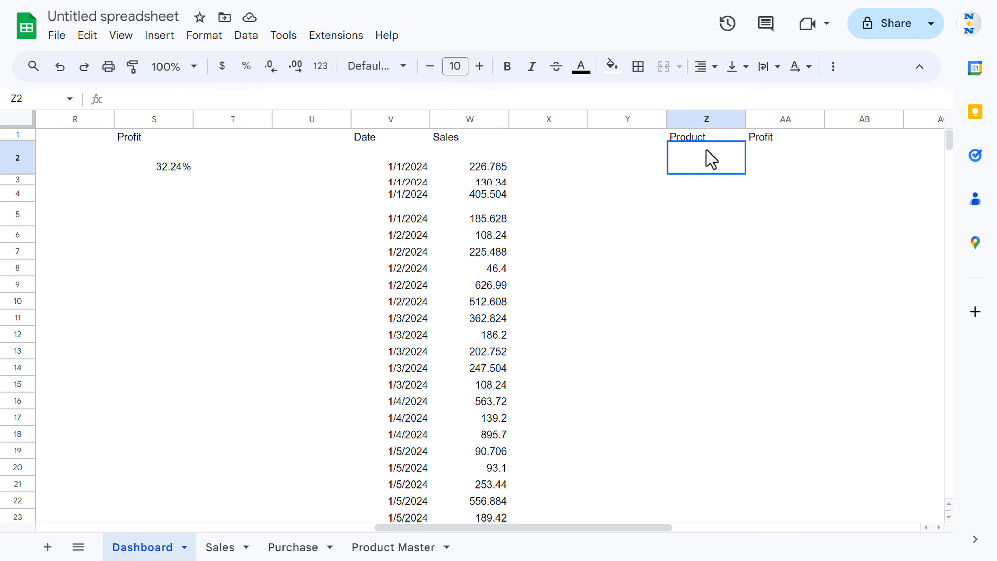
key("ctrl+v")
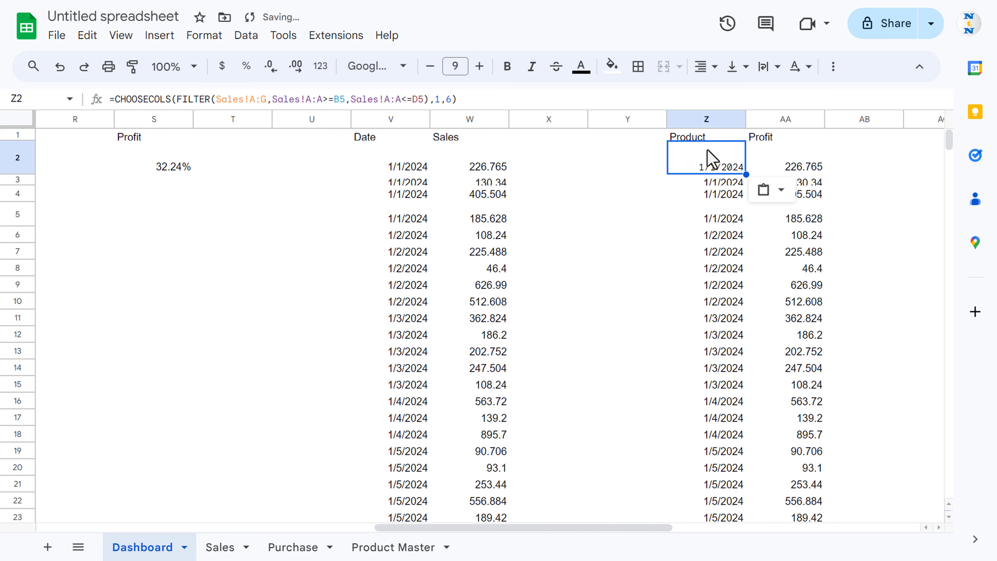
left_click(801, 170)
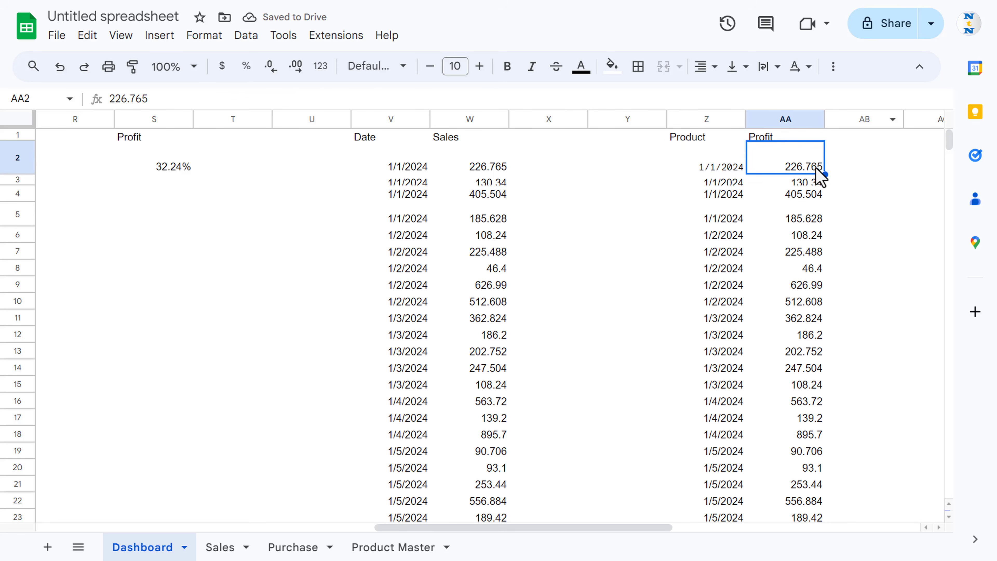
left_click(696, 167)
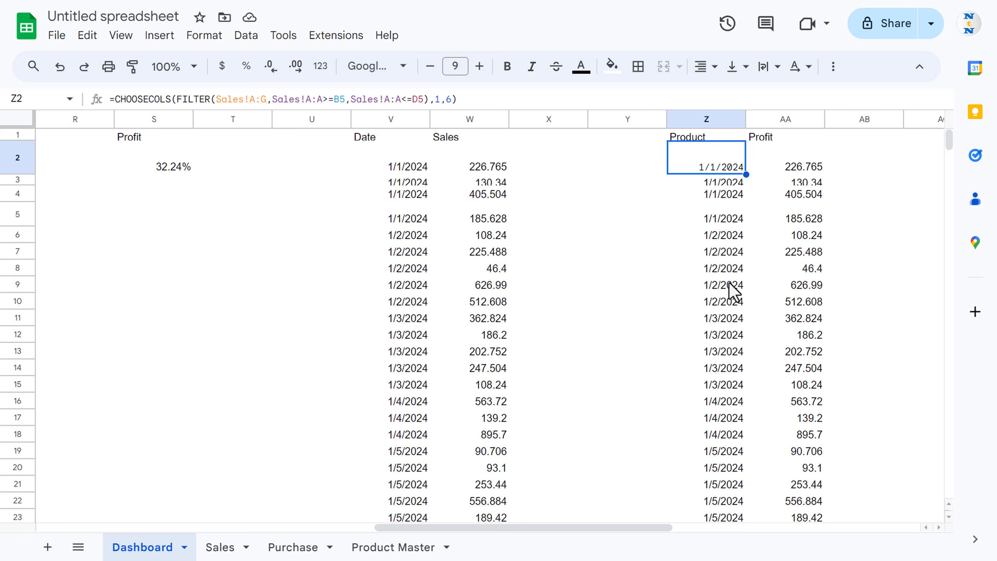
- Check the product name and profit column positions in the Sales sheet and set Z2's CHOOSECOLS column numbers to 3 and 7
left_click(238, 549)
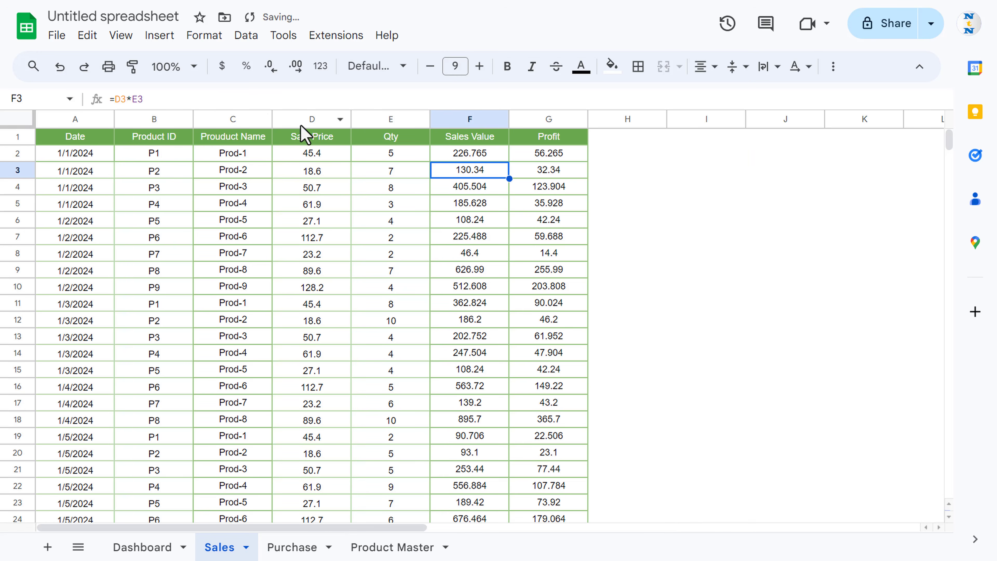
left_click(233, 120)
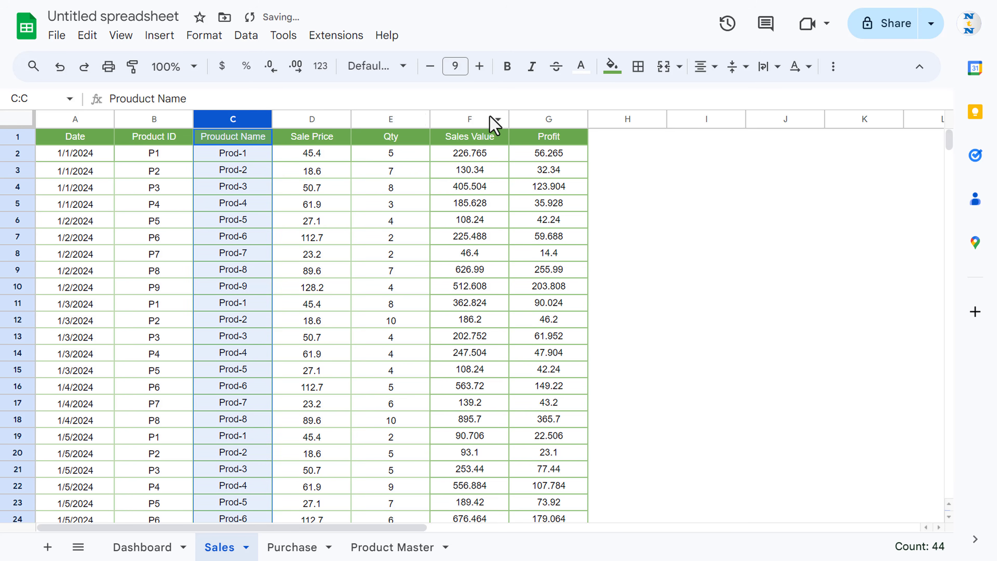
left_click(549, 119)
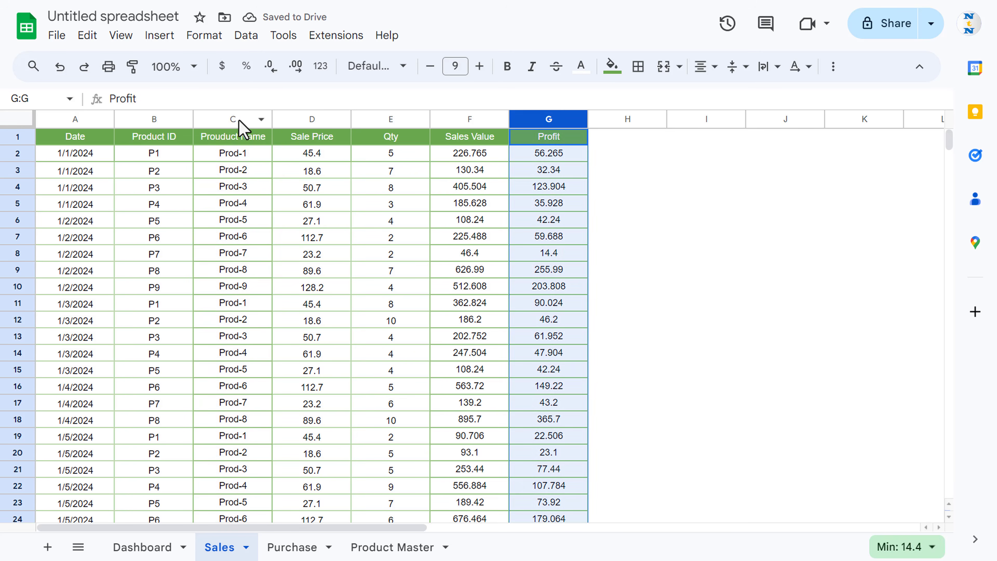
left_click(240, 120)
left_click(558, 124)
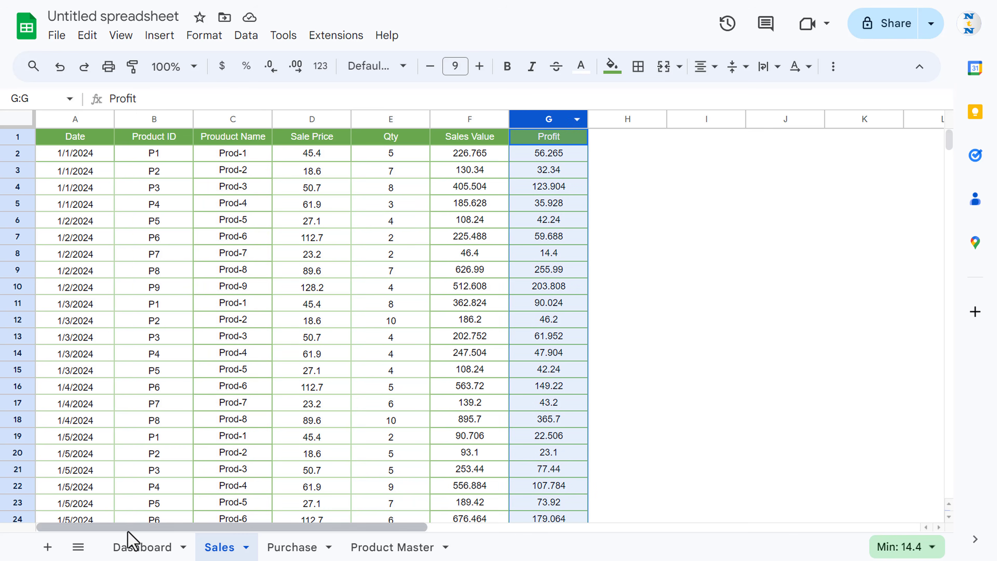
left_click(142, 547)
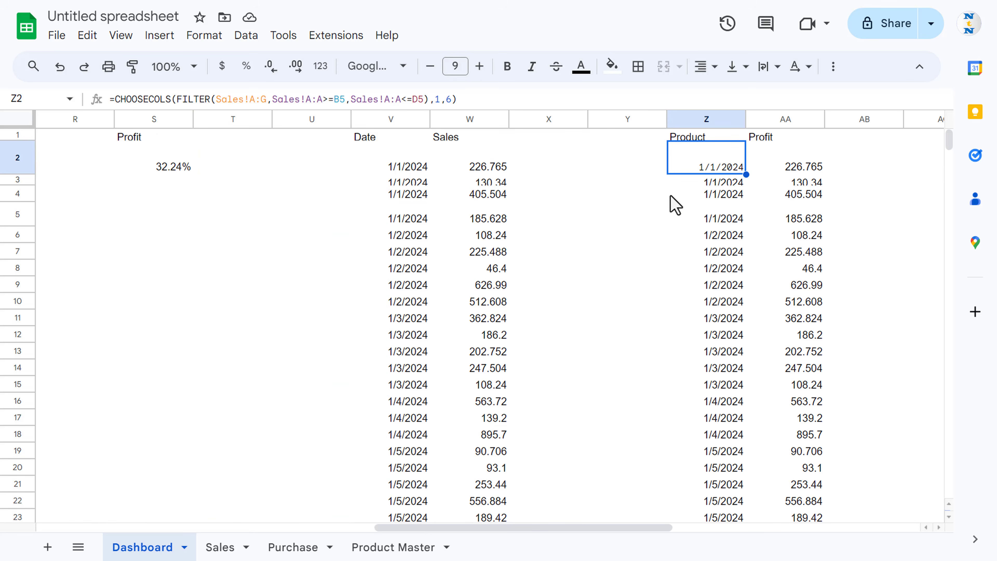
double_click(436, 99)
type("3")
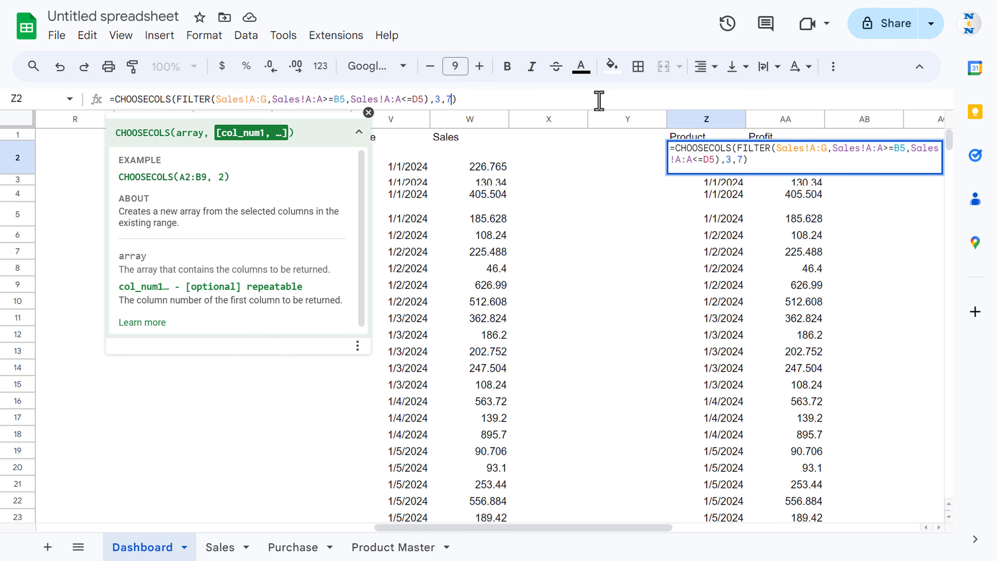
key("Return")
key("Up")
key("Right")
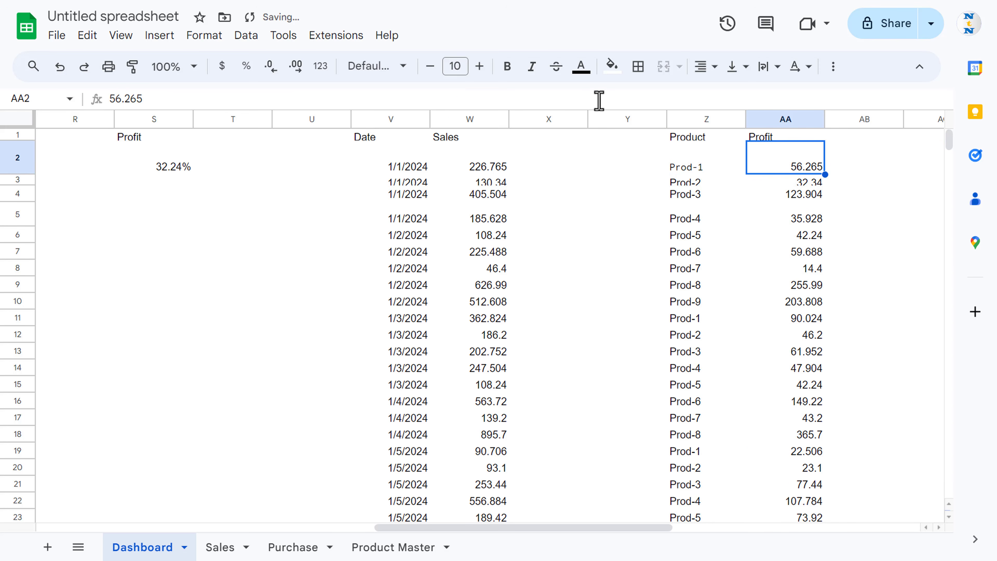
- Insert a chart from the Product and Profit helper data in Z1:AA44
key("Left")
key("Up")
key("shift+Right")
key("ctrl+shift+Down")
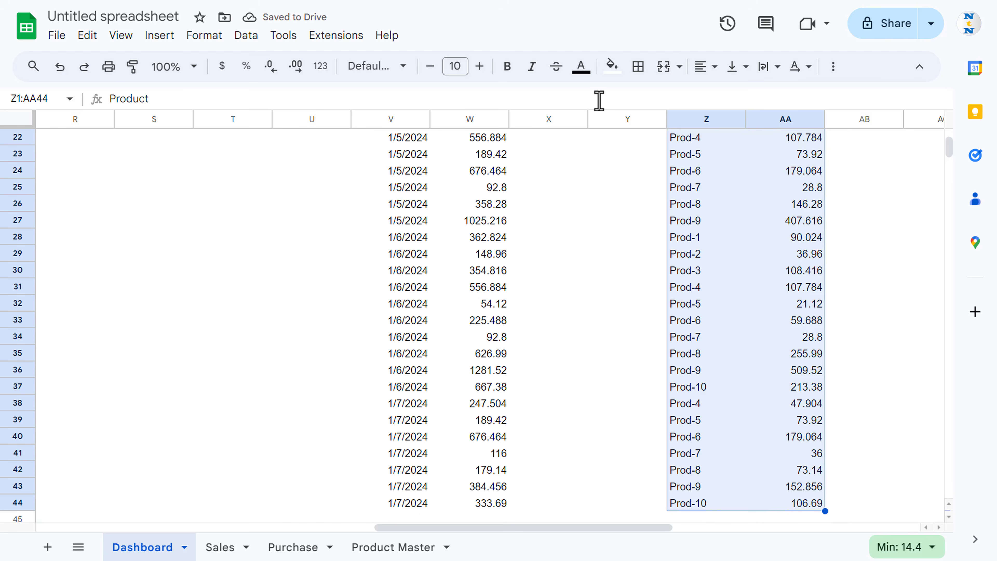
left_click(160, 35)
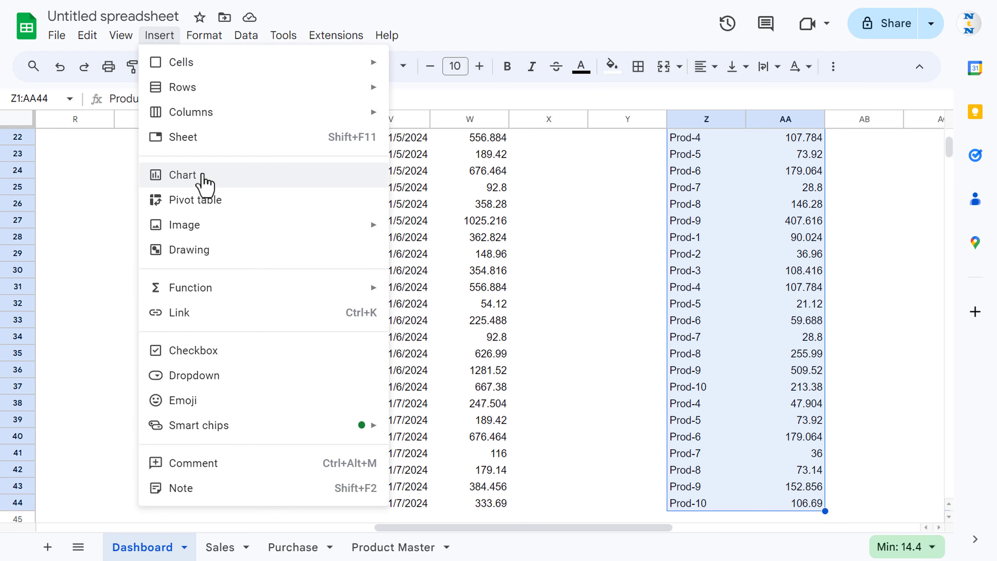
left_click(260, 183)
- Change the new chart to a column chart and aggregate the profit by product
left_click(880, 167)
left_click_drag(924, 203, 921, 322)
left_click(750, 170)
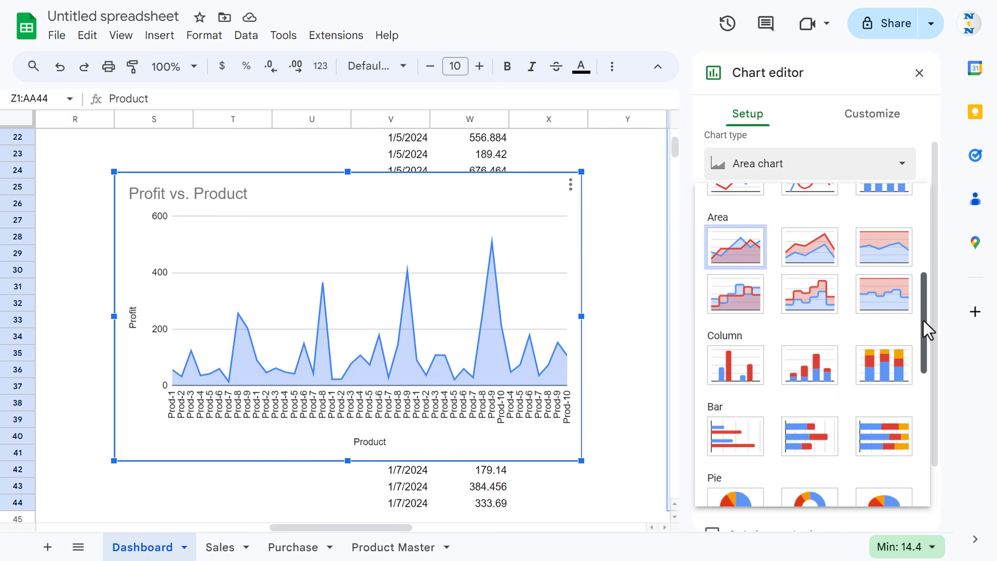
scroll(725, 323, "down", 2)
left_click(739, 308)
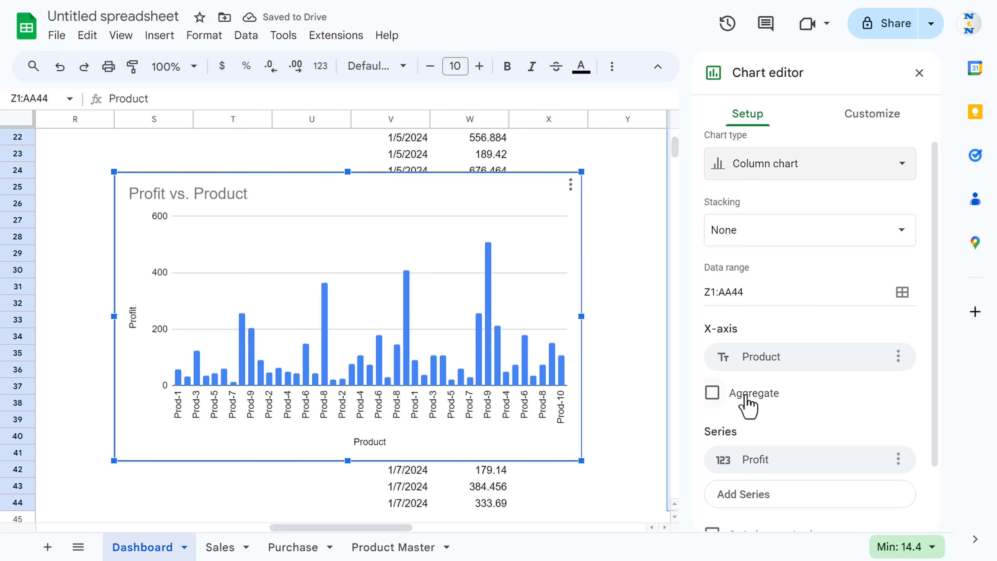
left_click(746, 397)
left_click_drag(942, 223, 937, 294)
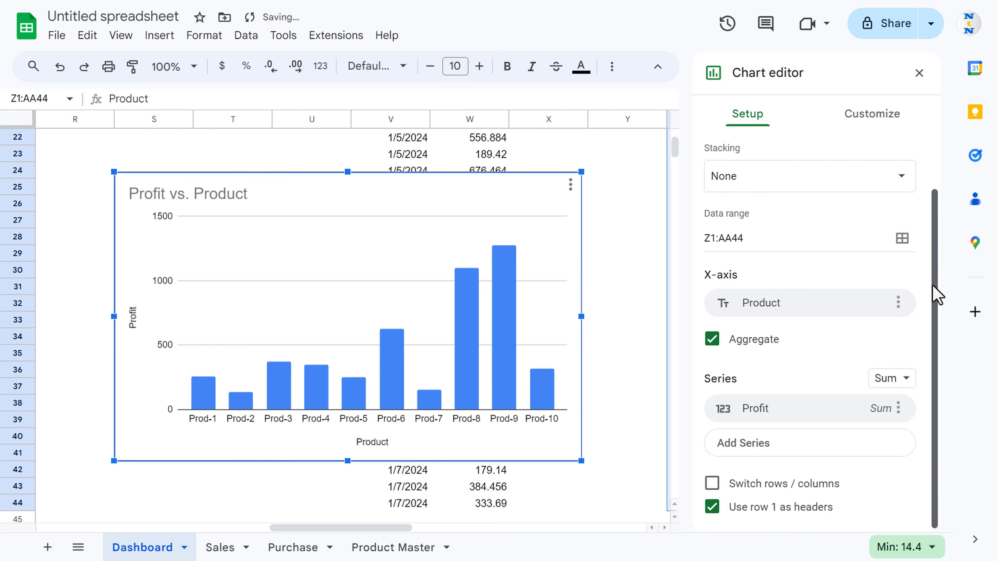
- Give the profit column chart a 3D style and show data labels on its series
left_click(874, 117)
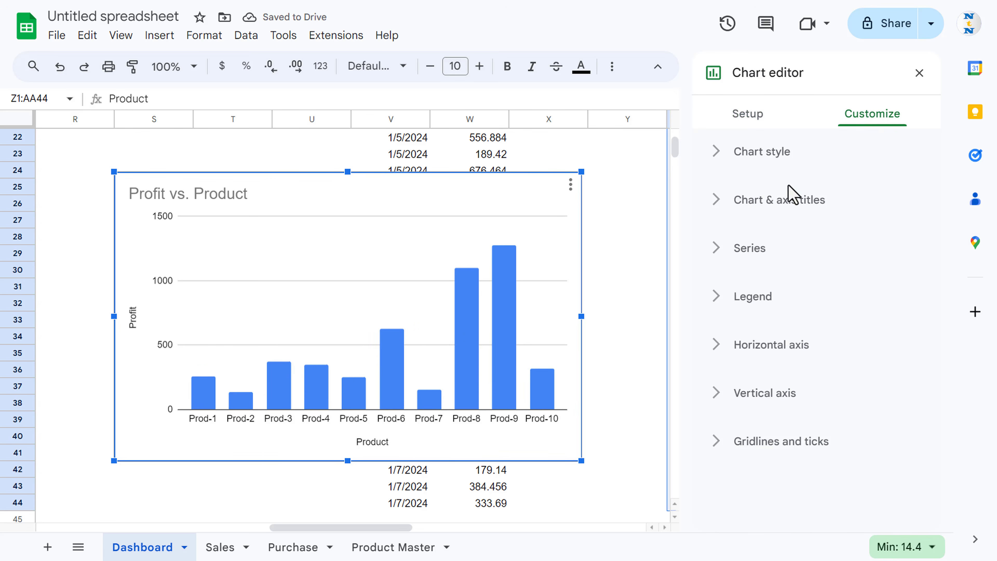
left_click(761, 158)
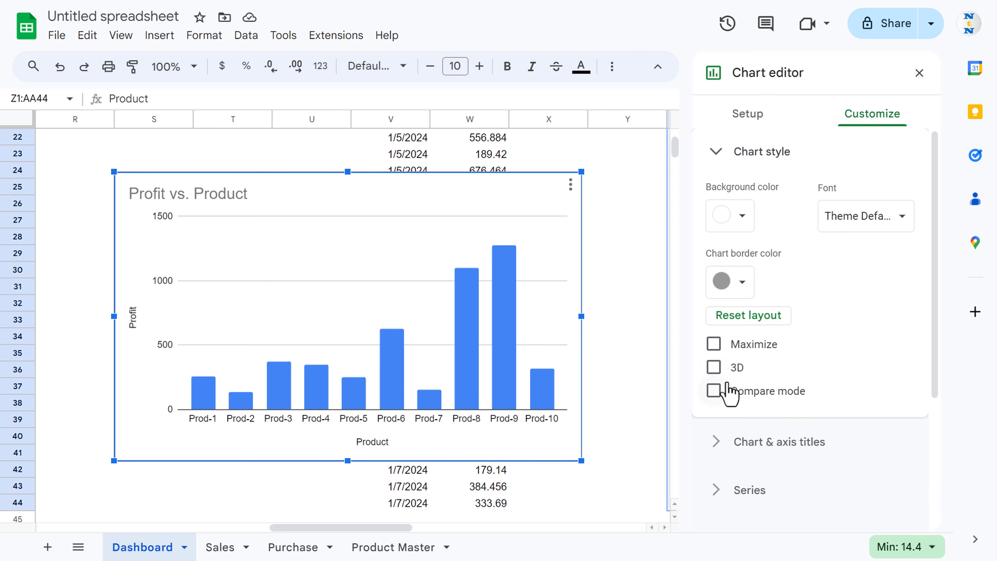
left_click(716, 369)
left_click(756, 154)
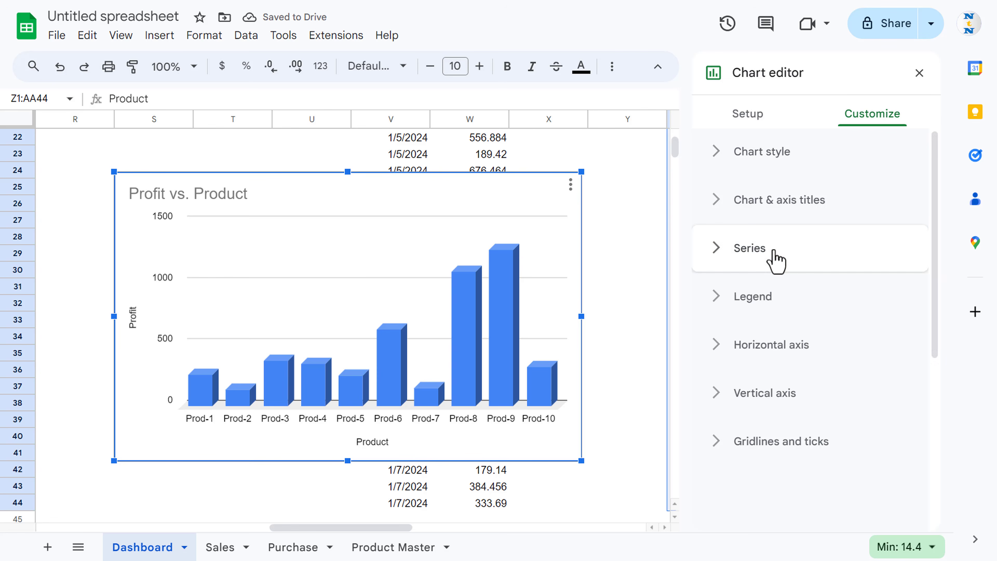
left_click(749, 249)
scroll(859, 342, "down", 5)
left_click(713, 372)
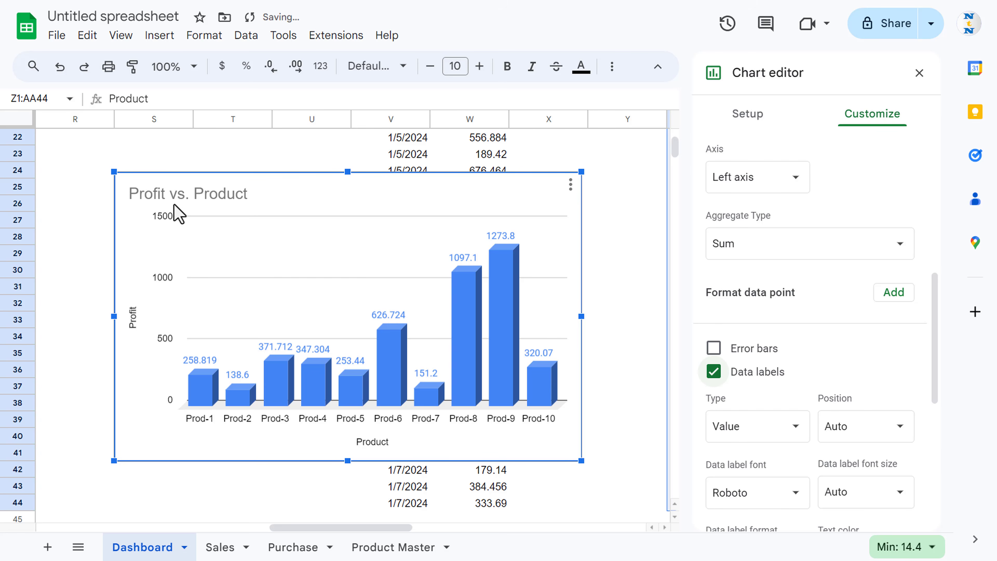
- Change the column chart's title to "Profit by Product"
double_click(148, 194)
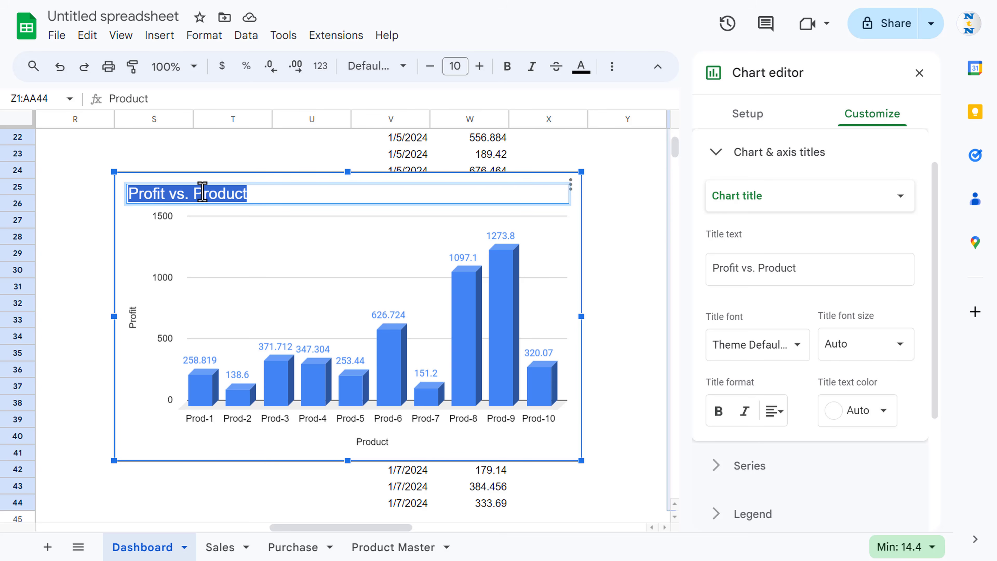
left_click(187, 198)
key("BackSpace")
key("BackSpace")
key("BackSpace")
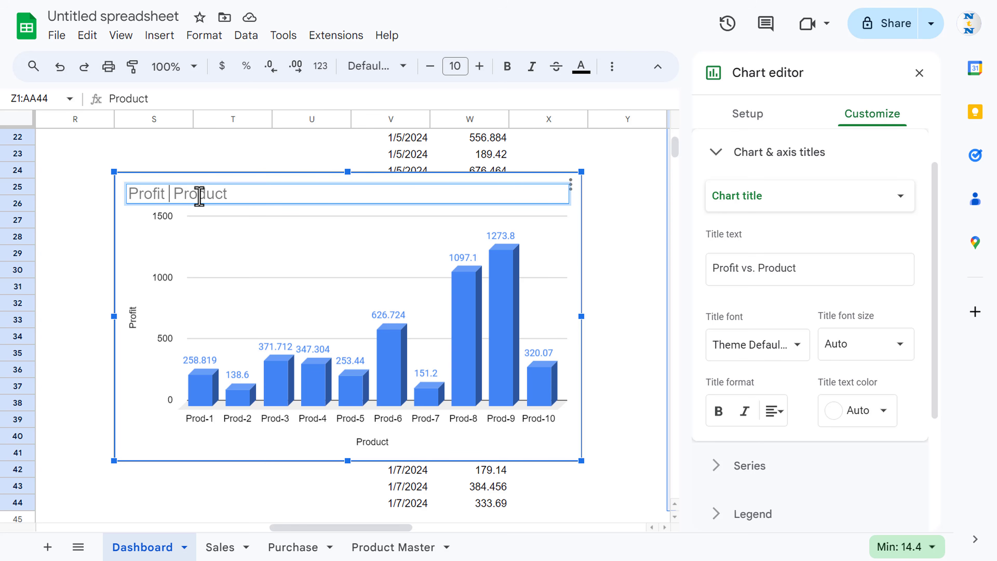
type("B")
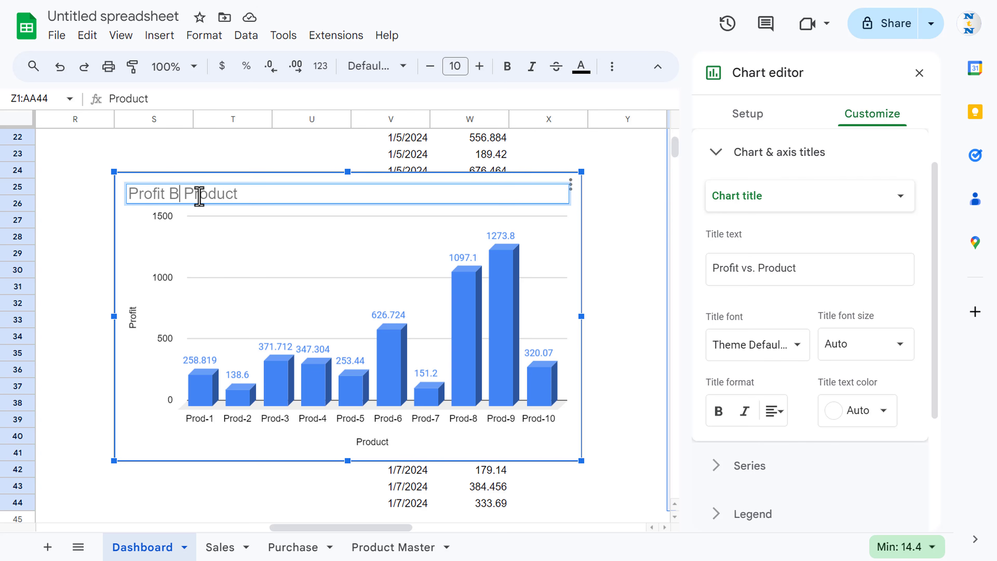
key("BackSpace")
type("by")
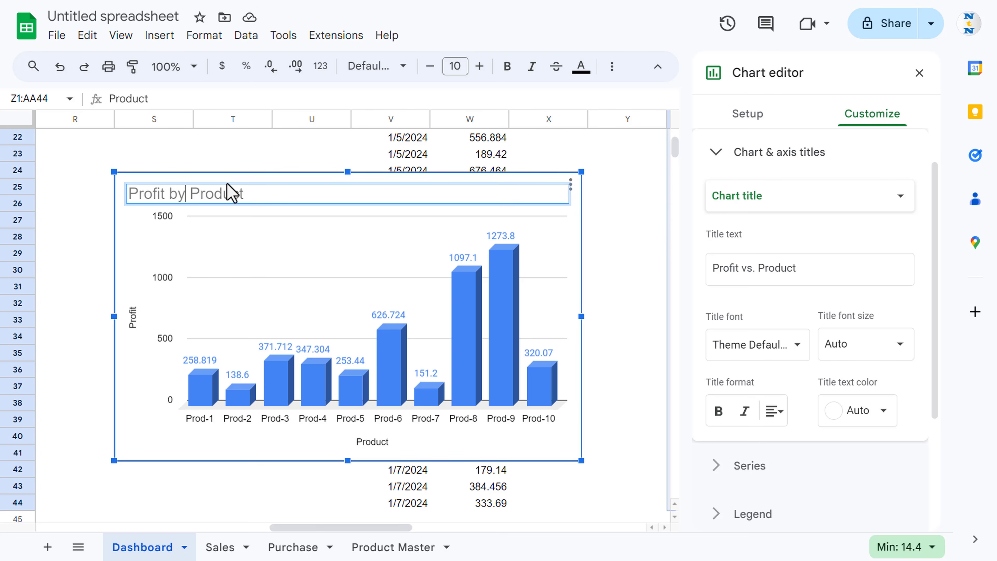
left_click(240, 177)
- Place the Profit by Product chart below the gauge and Sales by Date charts and widen it to the dashboard's full width through column N
left_click_drag(261, 181, 196, 188)
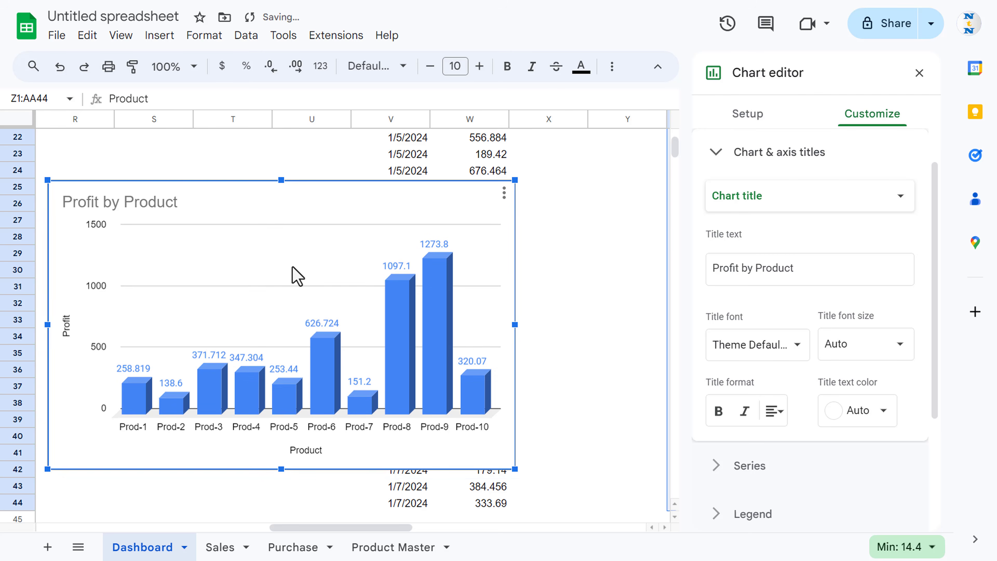
left_click(919, 73)
left_click_drag(334, 251, 254, 208)
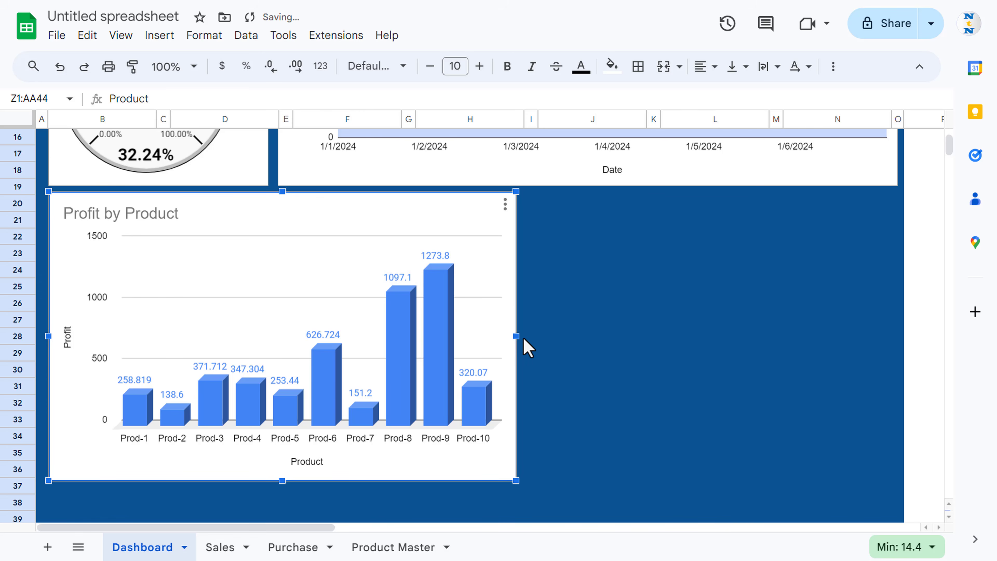
left_click_drag(524, 339, 900, 345)
left_click(931, 295)
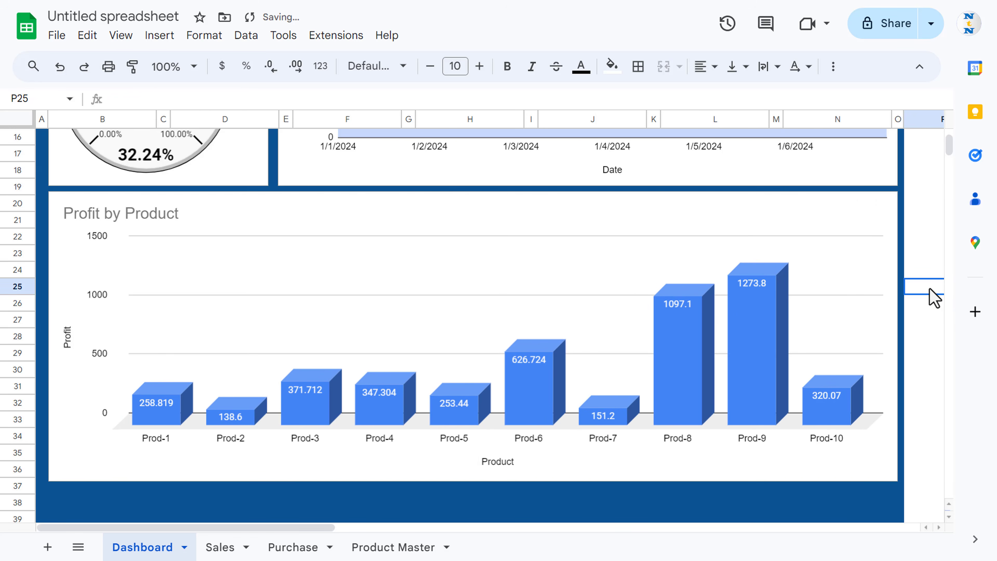
- Review the dashboard's charts and the product profit helper data in columns Z:AA, returning to cell A1
scroll(934, 296, "up", 5)
scroll(934, 298, "up", 1)
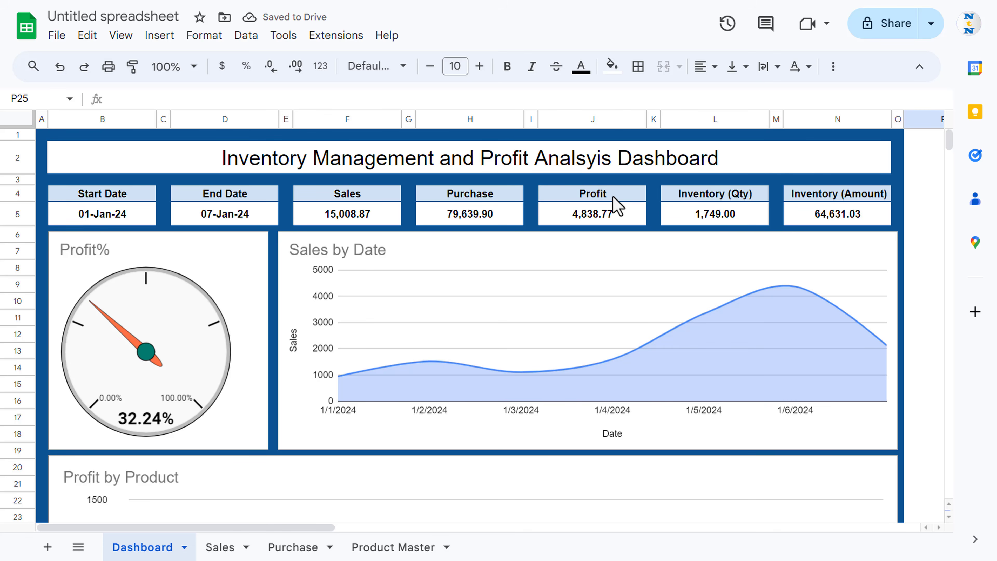
scroll(550, 213, "down", 10)
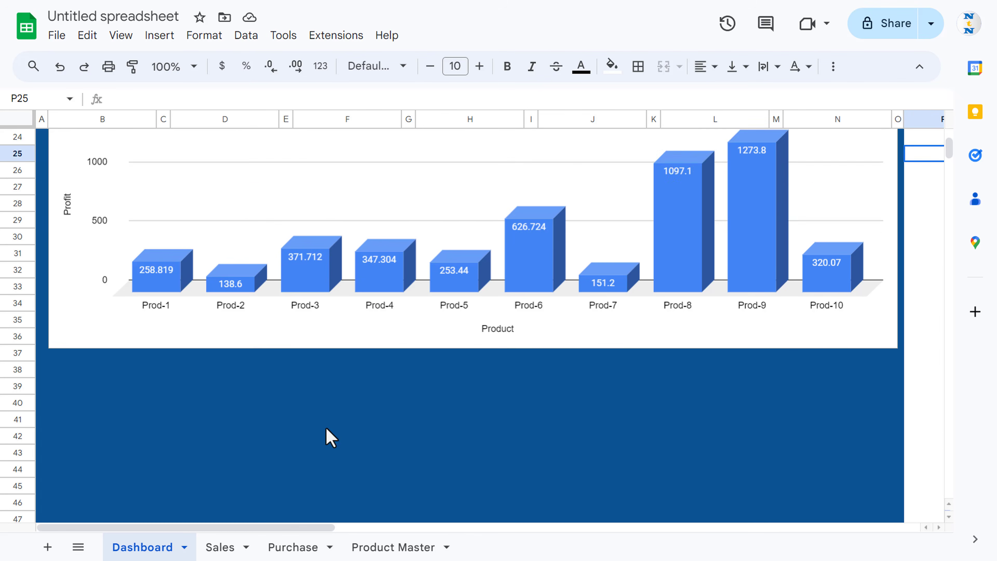
left_click(237, 354)
key("ctrl+Up")
key("ctrl+Up")
key("Right")
key("Right")
key("Right")
key("Right")
key("Right")
key("Right")
key("Right")
key("Right")
key("Right")
key("Right")
key("Right")
key("Right")
key("Right")
key("Right")
key("Right")
key("Right")
key("Right")
key("Right")
key("Right")
key("Right")
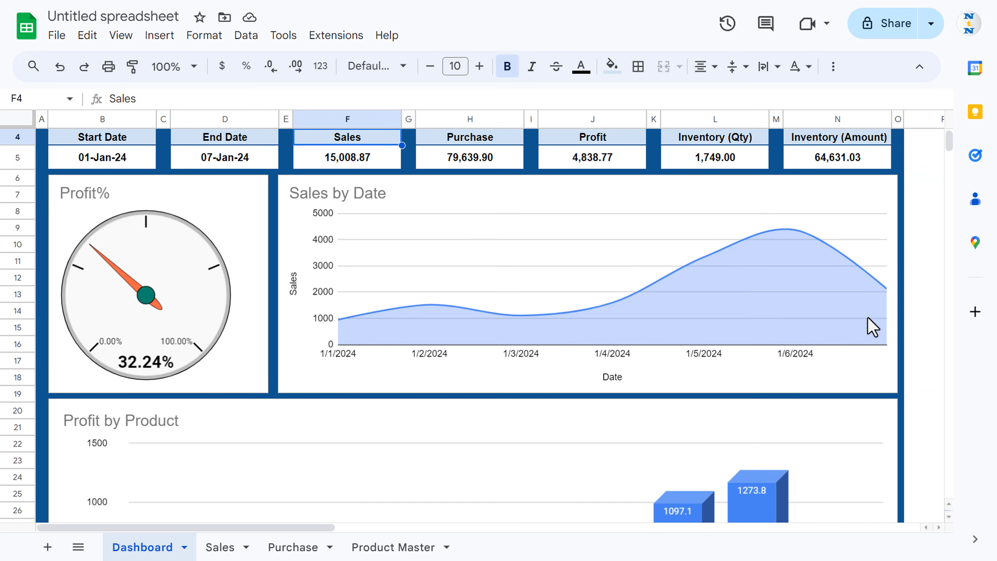
key("Right")
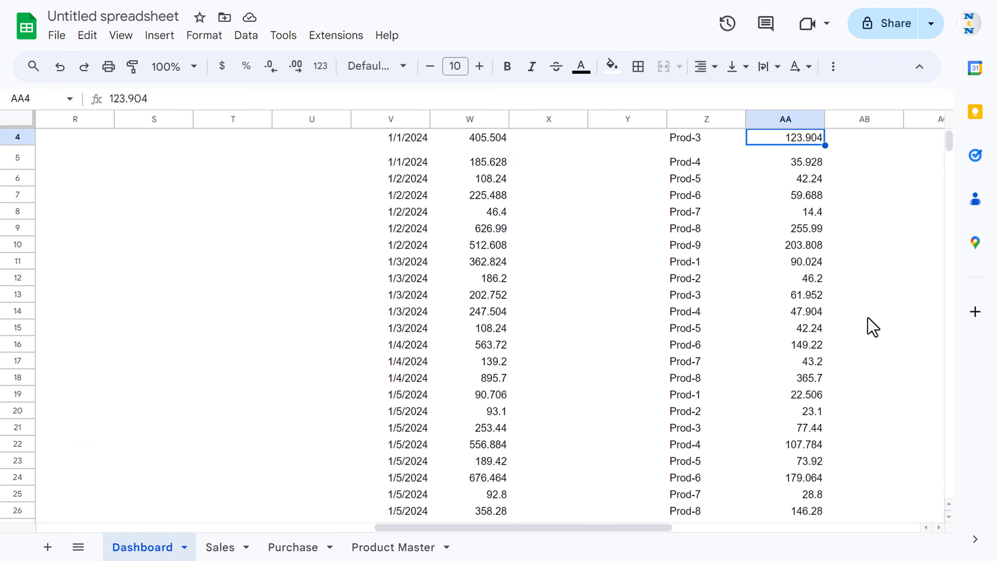
key("Left")
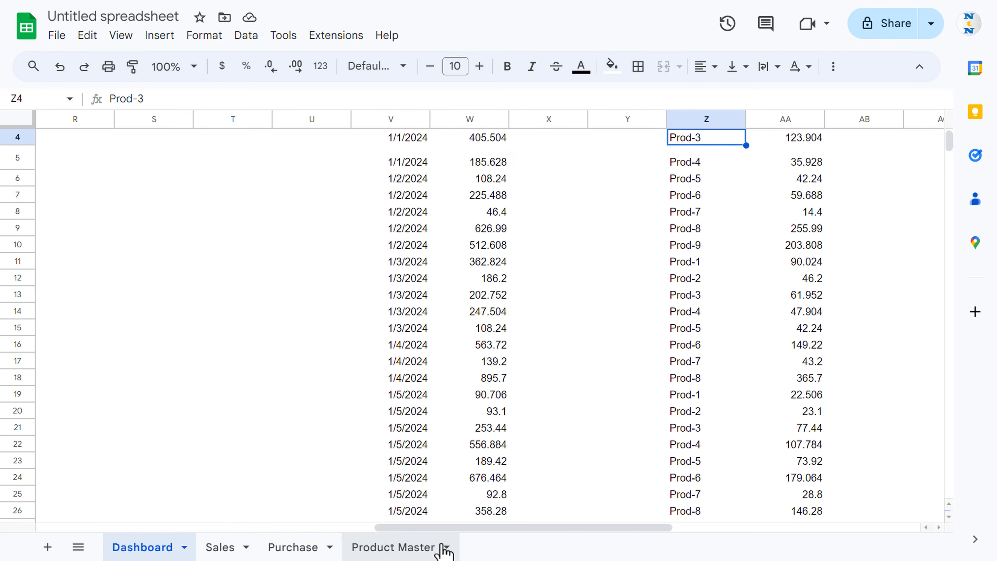
key("ctrl+Home")
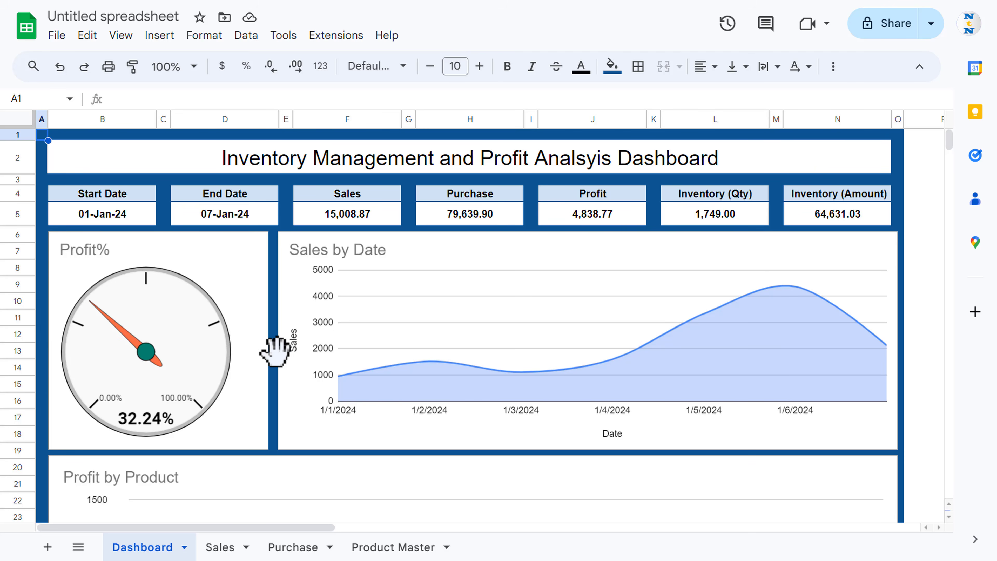